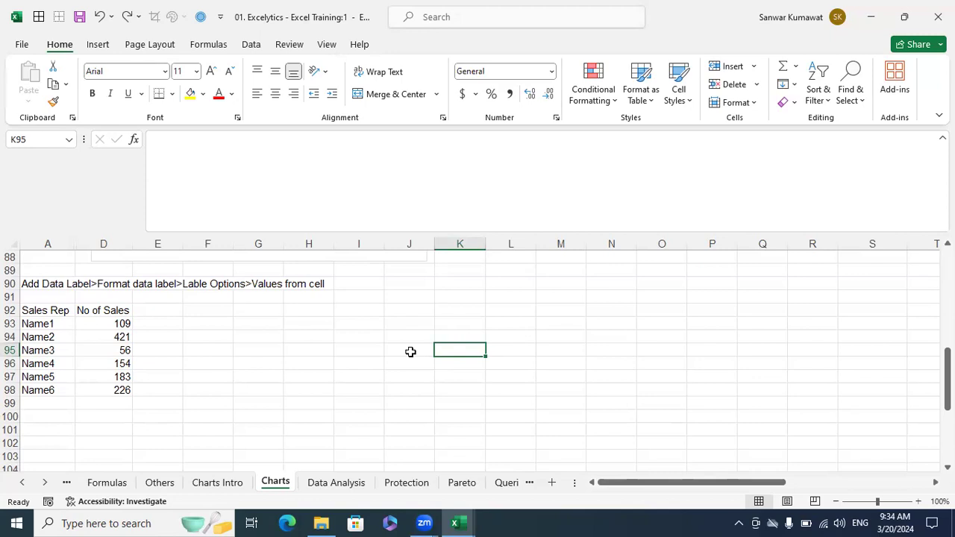
# - Select the Sales Rep table from A92 down to D98 on the Charts sheet
pyautogui.click(512, 342)
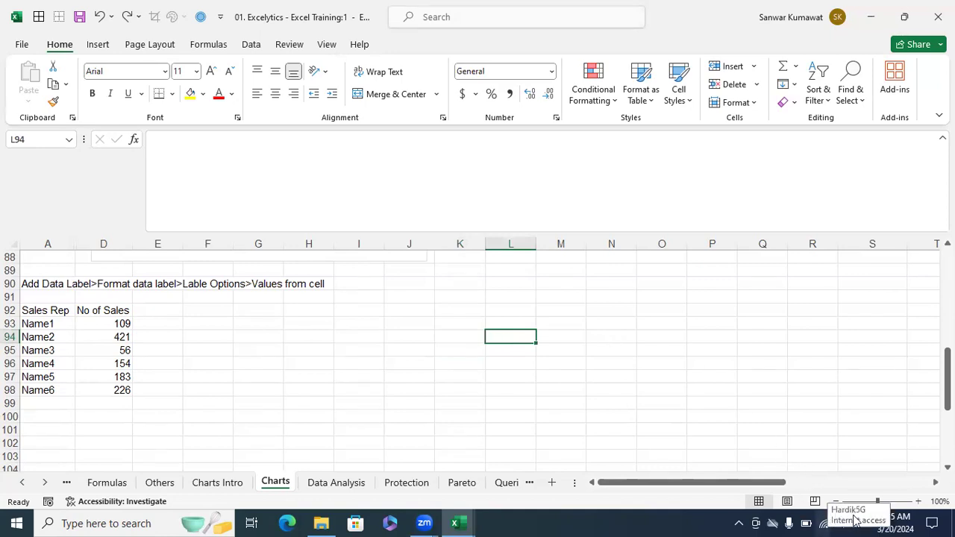
pyautogui.click(839, 523)
pyautogui.click(741, 359)
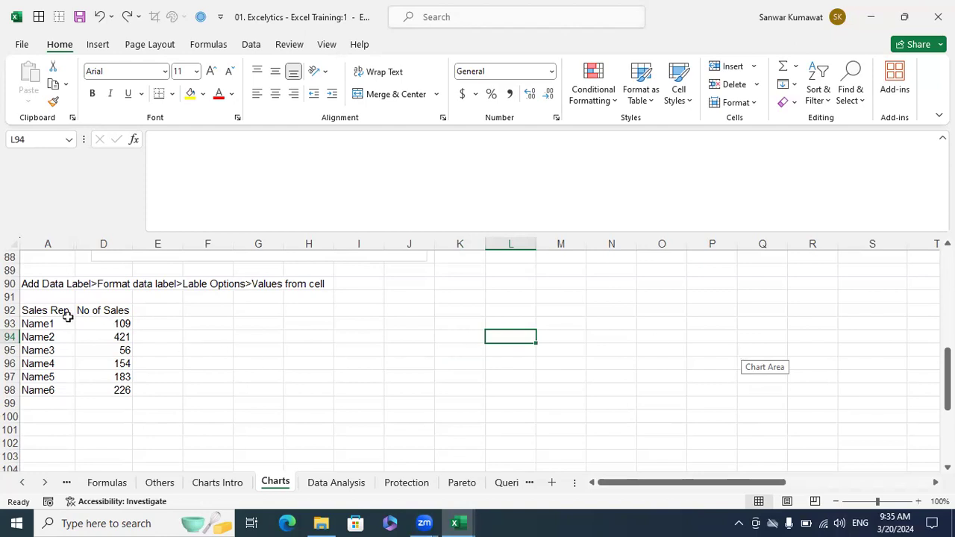
pyautogui.moveTo(64, 314); pyautogui.dragTo(90, 389)
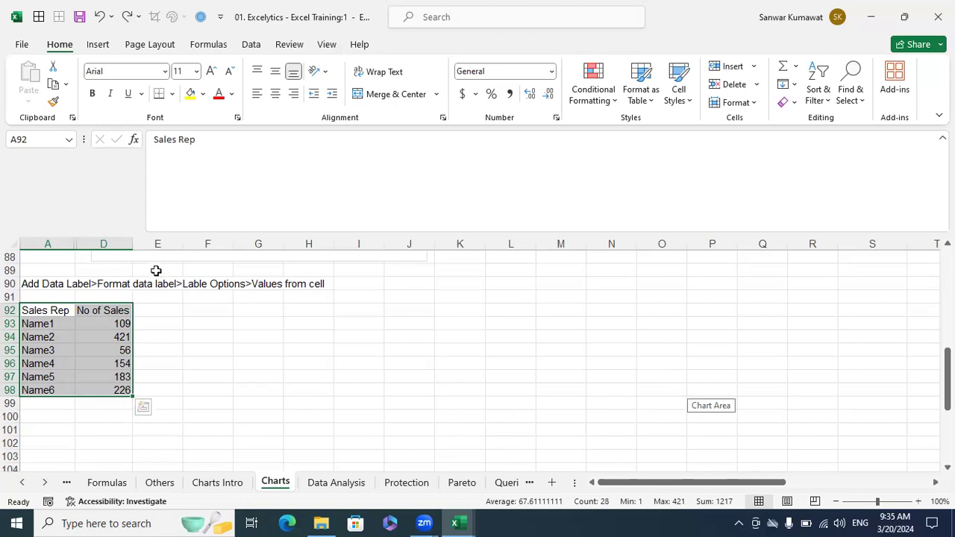
pyautogui.moveTo(49, 244); pyautogui.dragTo(75, 249)
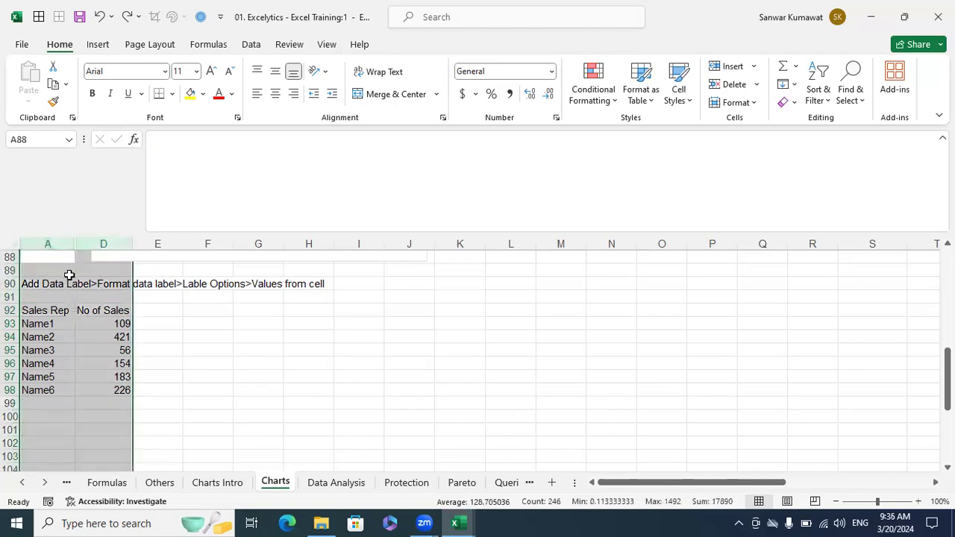
# - Unhide the hidden Distance Travelled and Time Spent columns B and C, then select the table
pyautogui.rightClick(69, 276)
pyautogui.click(102, 271)
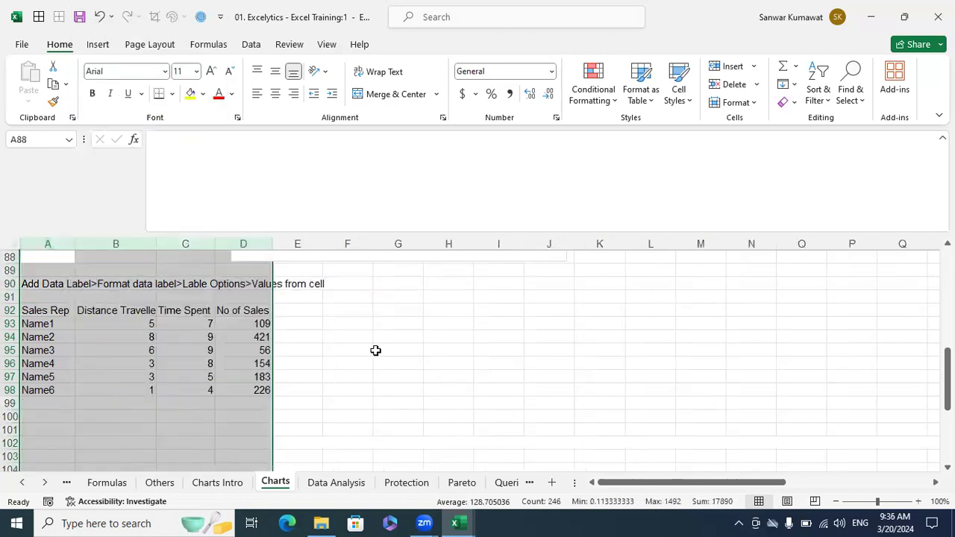
pyautogui.click(375, 350)
pyautogui.moveTo(51, 312); pyautogui.dragTo(243, 386)
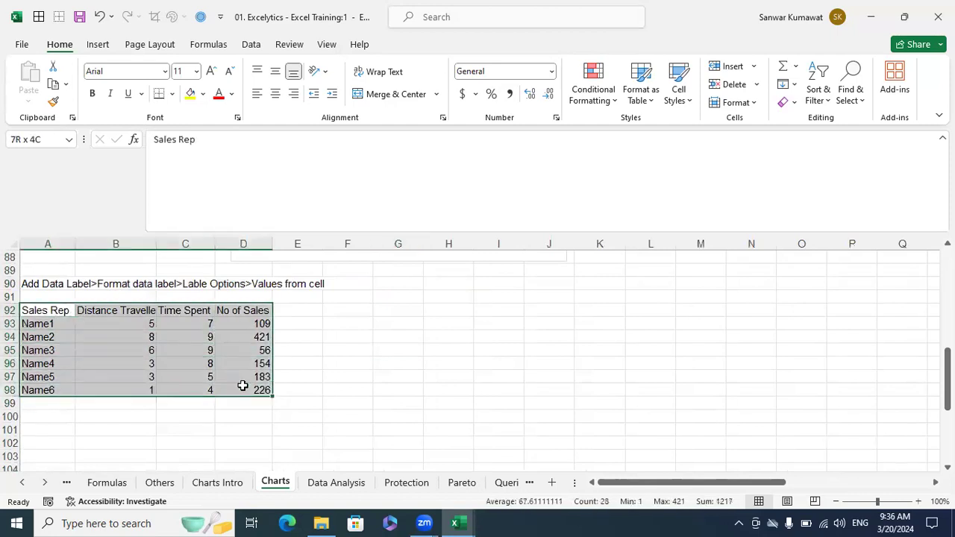
pyautogui.moveTo(242, 386); pyautogui.dragTo(243, 386)
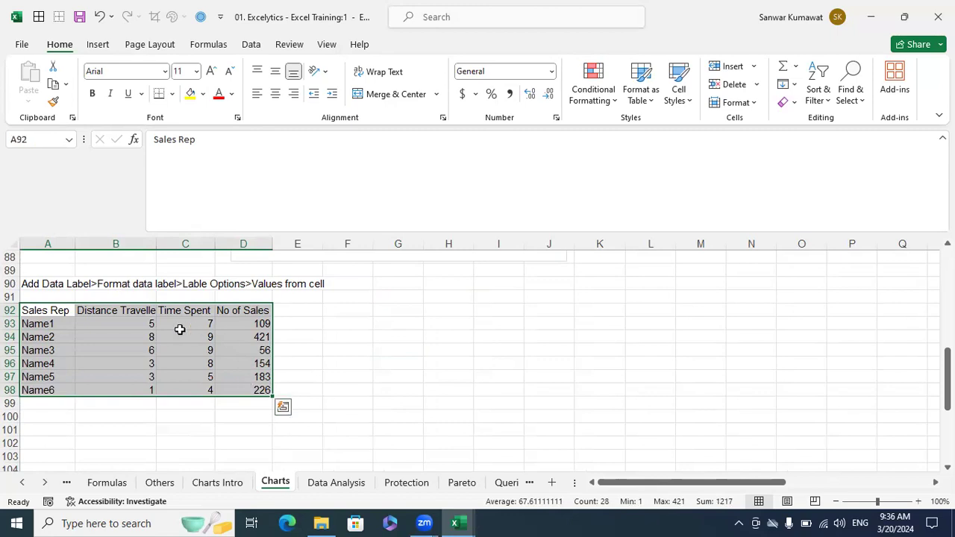
# - Check the Distance Travelled, Time Spent and No of Sales headers and reselect the table
pyautogui.click(139, 313)
pyautogui.click(178, 310)
pyautogui.click(231, 316)
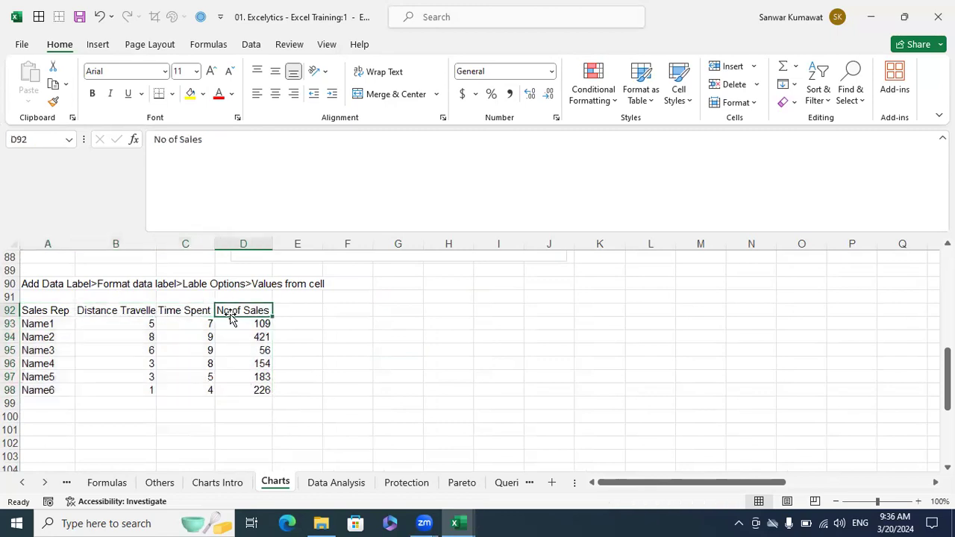
pyautogui.click(328, 364)
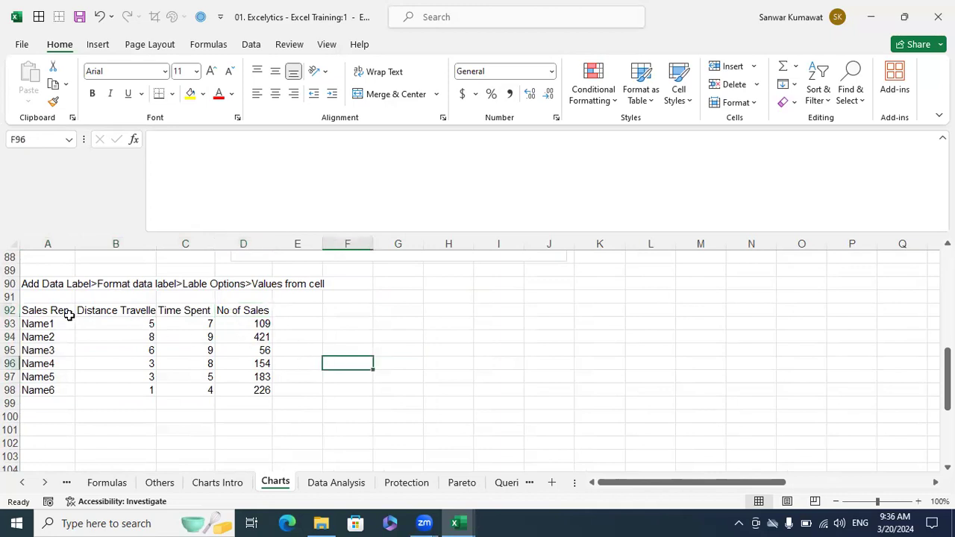
pyautogui.moveTo(61, 315); pyautogui.dragTo(270, 388)
pyautogui.moveTo(146, 311); pyautogui.dragTo(240, 323)
pyautogui.moveTo(66, 312); pyautogui.dragTo(251, 392)
# - Widen column C slightly and select the full four-column table A92:D98
pyautogui.click(128, 311)
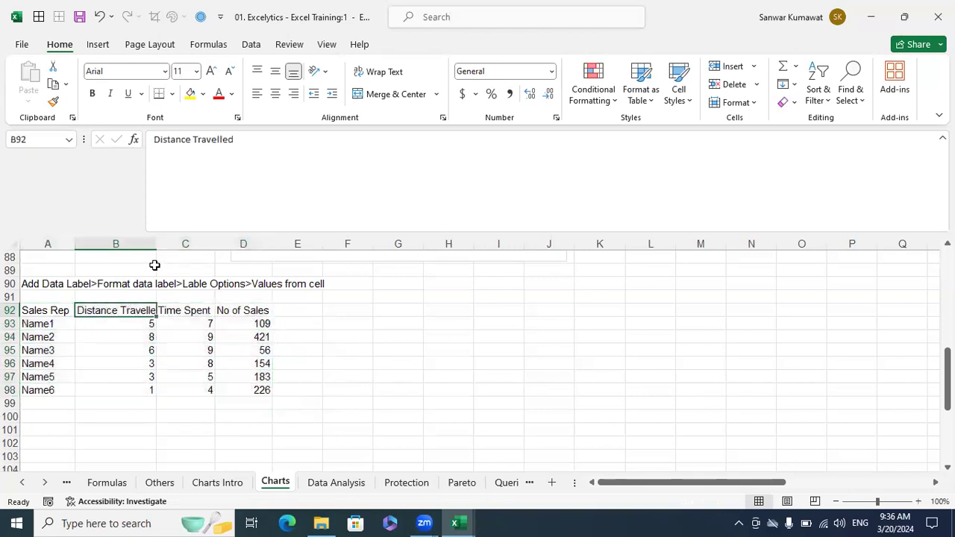
pyautogui.click(158, 253)
pyautogui.click(192, 307)
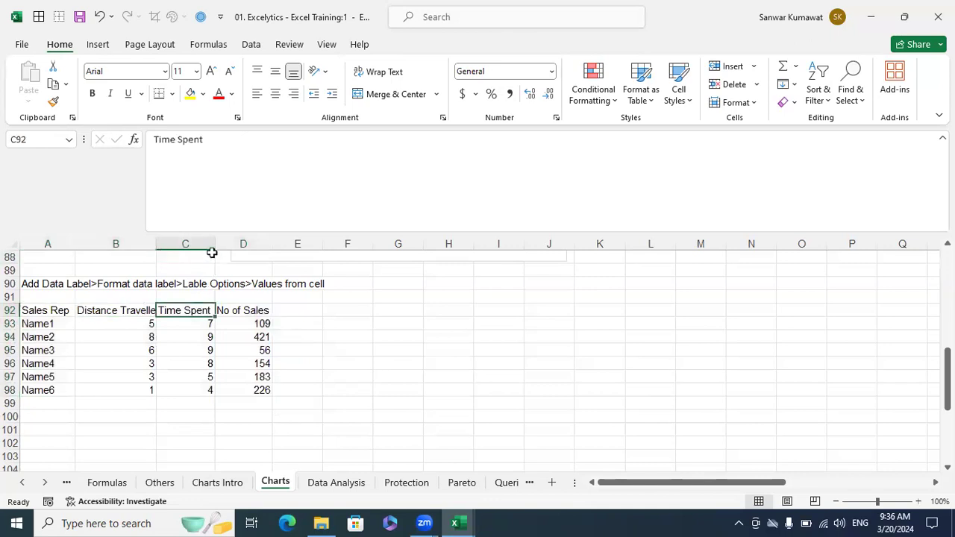
pyautogui.moveTo(212, 244); pyautogui.dragTo(215, 246)
pyautogui.click(250, 310)
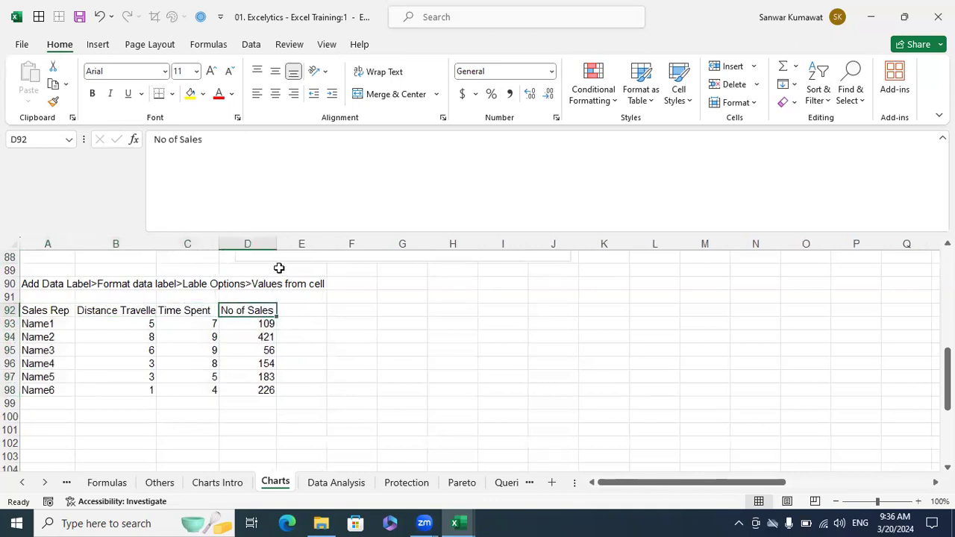
pyautogui.moveTo(62, 311); pyautogui.dragTo(263, 390)
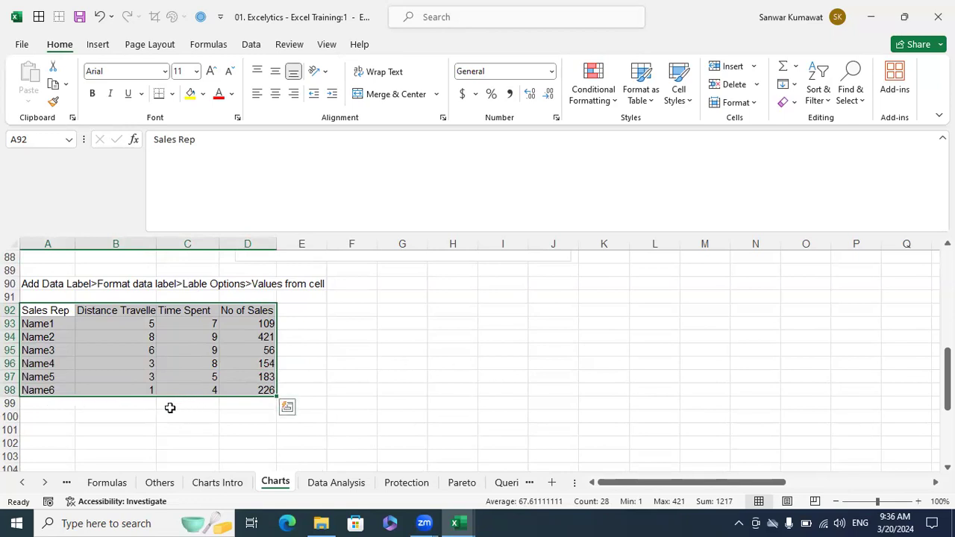
pyautogui.click(355, 390)
pyautogui.moveTo(66, 313); pyautogui.dragTo(240, 383)
pyautogui.click(220, 483)
pyautogui.scroll(-2, 446, 374)
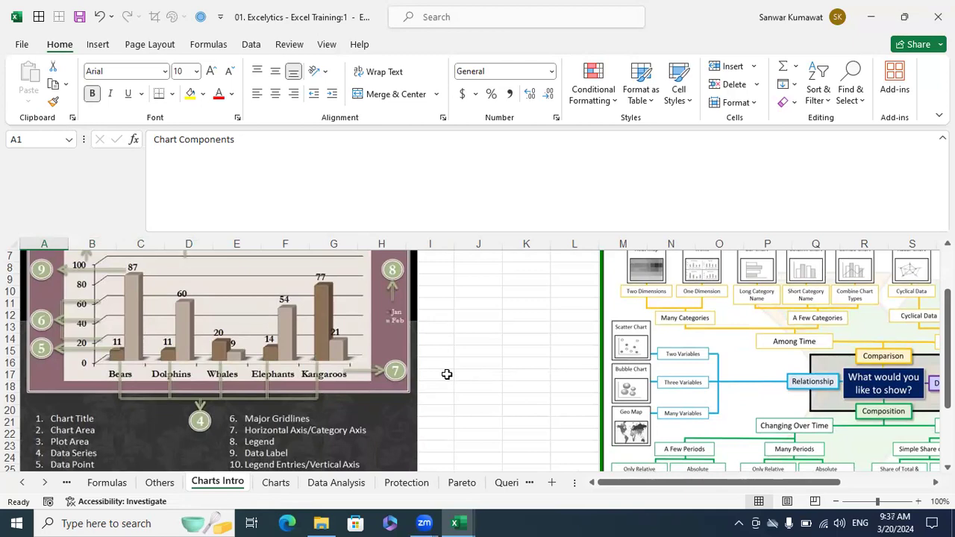
pyautogui.click(282, 484)
pyautogui.click(220, 484)
pyautogui.hotkey('ctrl', 'pagedown')
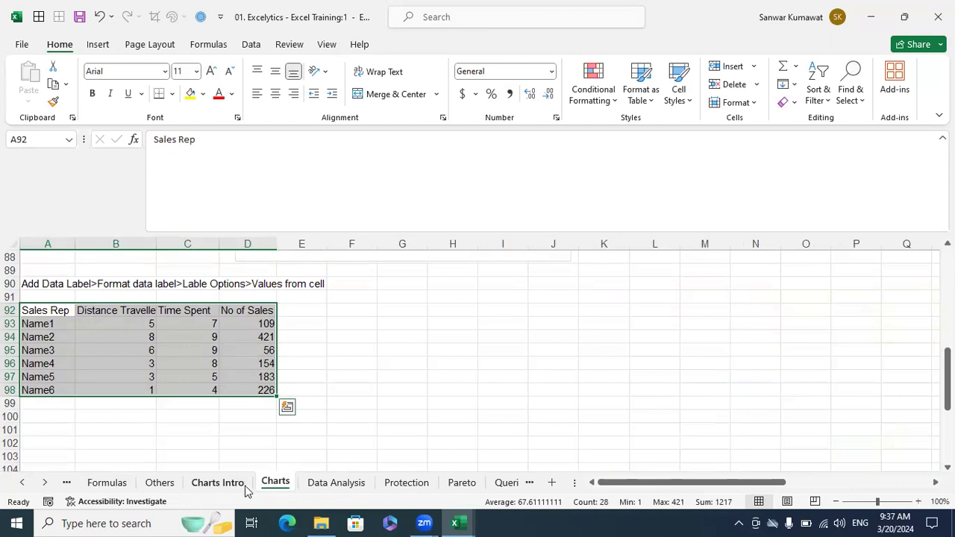
pyautogui.hotkey('ctrl', 'pageup')
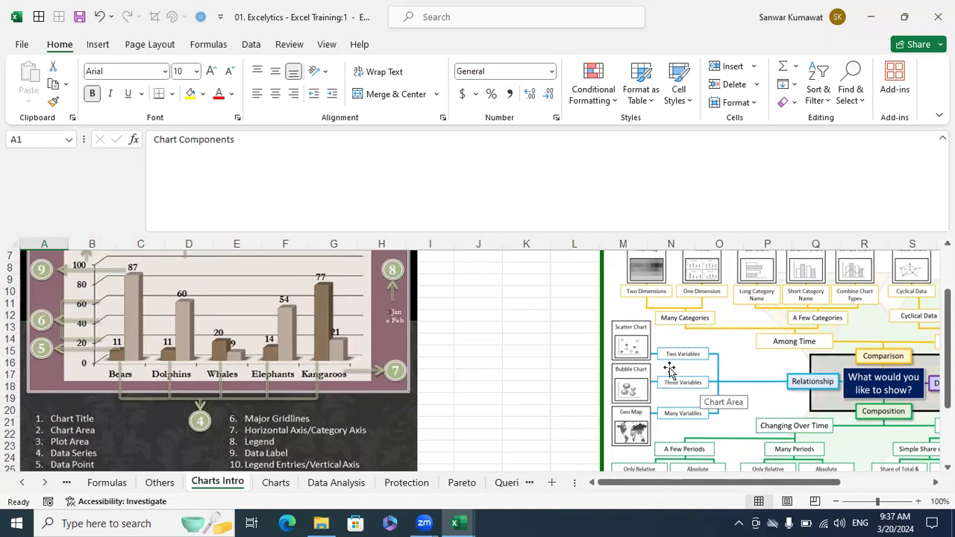
pyautogui.click(288, 482)
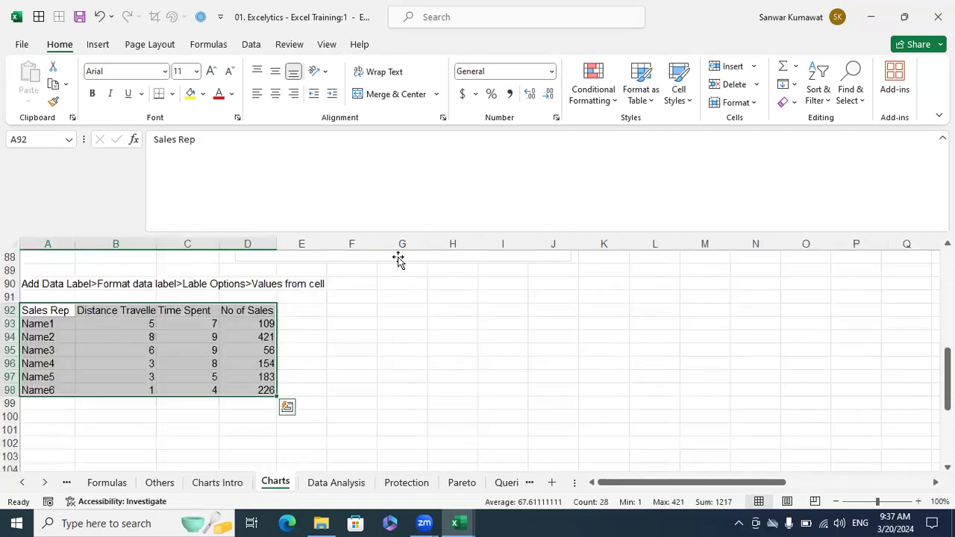
# - Insert a 3-D Bubble chart from All Charts > X Y (Scatter), using the second preview
pyautogui.click(98, 45)
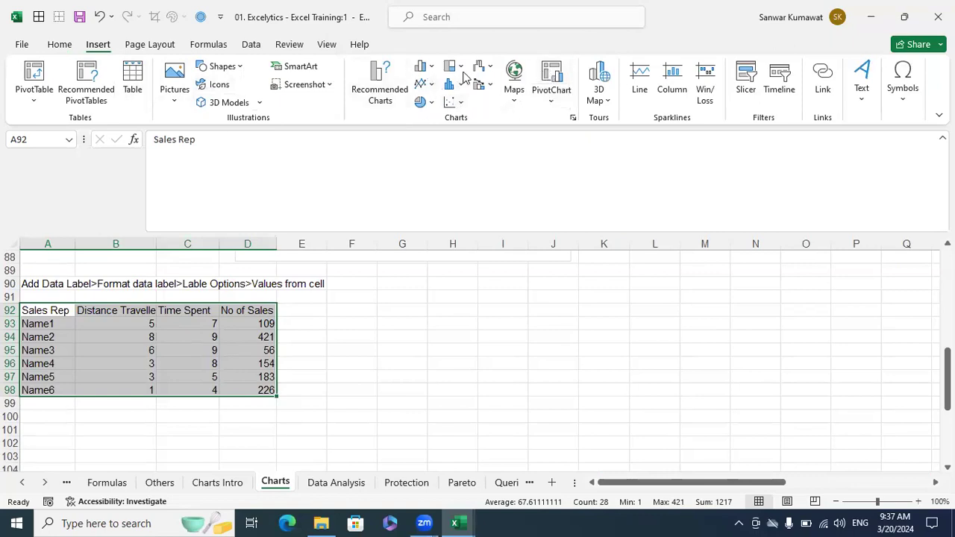
pyautogui.click(573, 118)
pyautogui.click(371, 82)
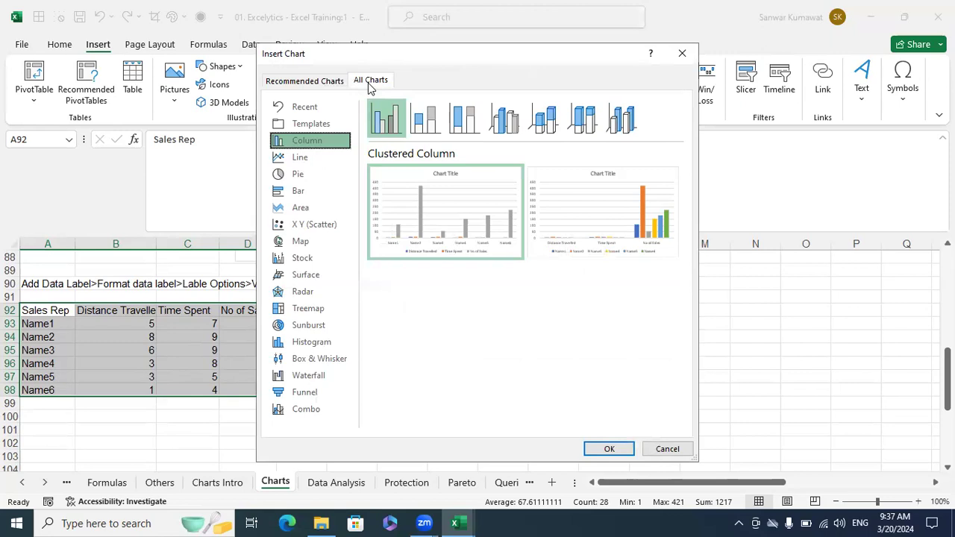
pyautogui.click(316, 226)
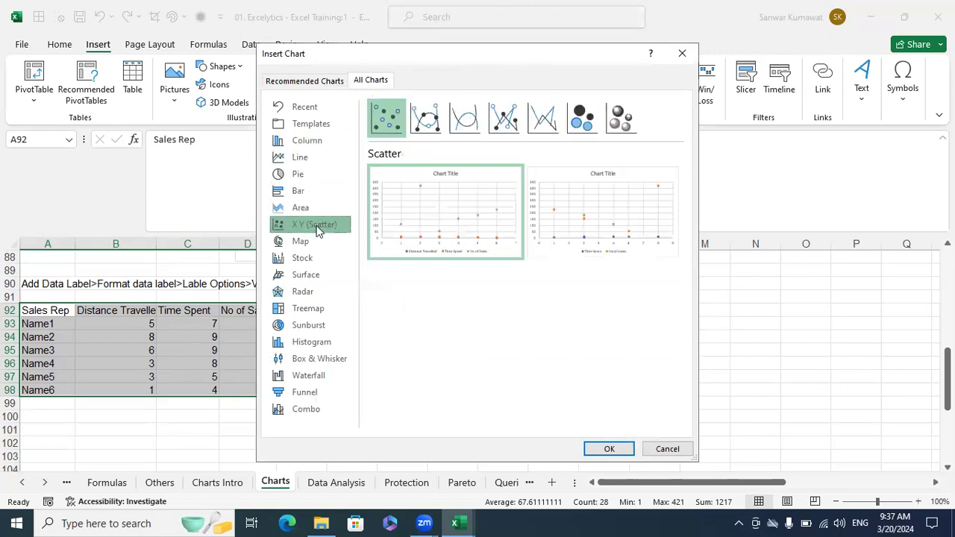
pyautogui.click(627, 128)
pyautogui.moveTo(624, 187)
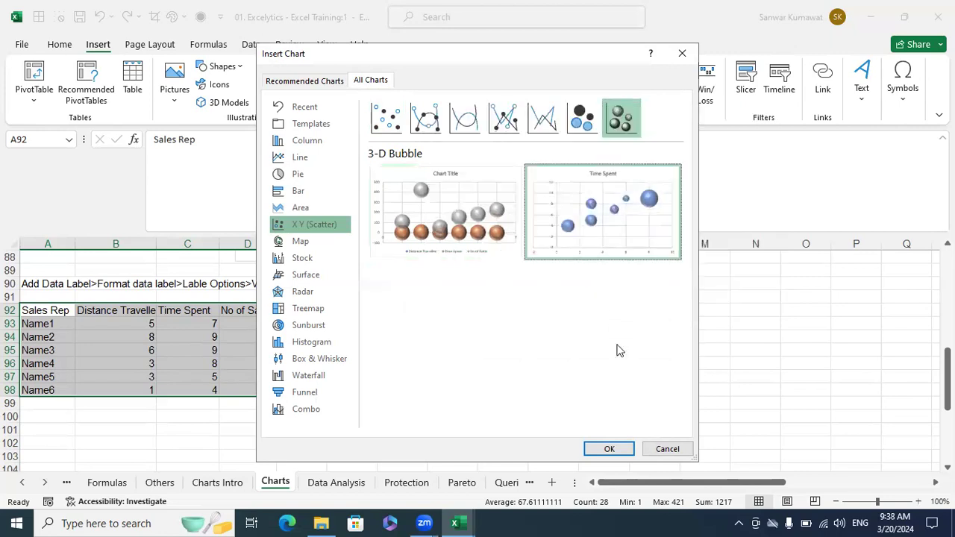
pyautogui.click(607, 446)
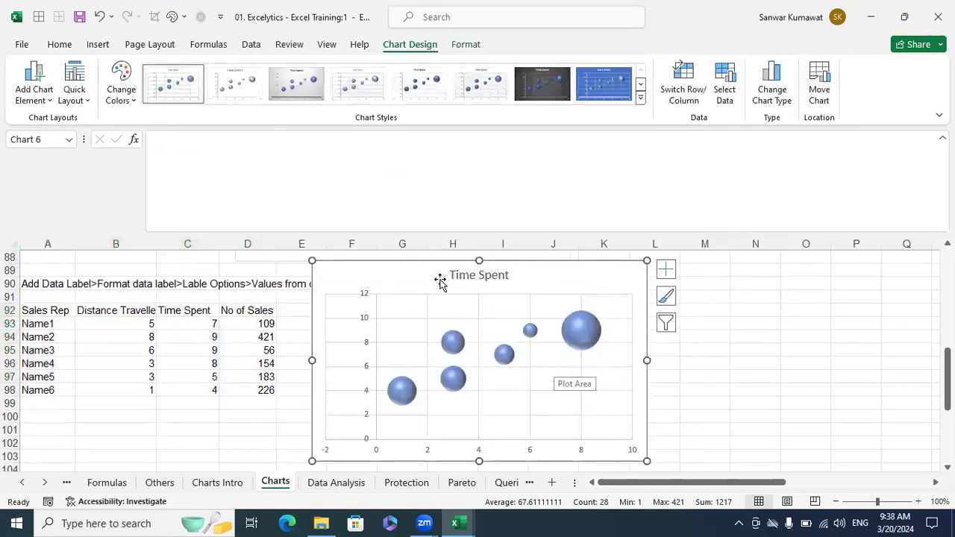
# - Move the Time Spent bubble chart just right of the sales table
pyautogui.moveTo(420, 262); pyautogui.dragTo(444, 278)
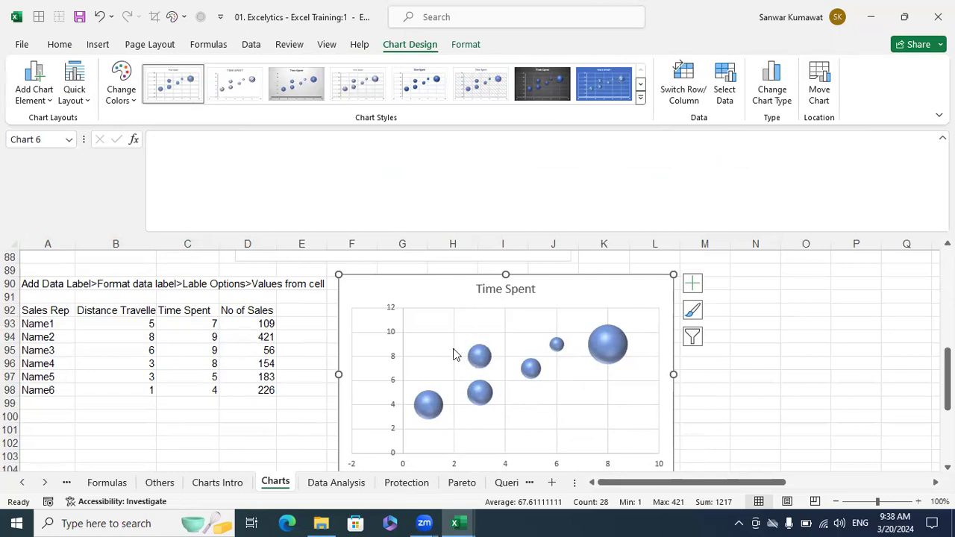
pyautogui.scroll(-1, 463, 347)
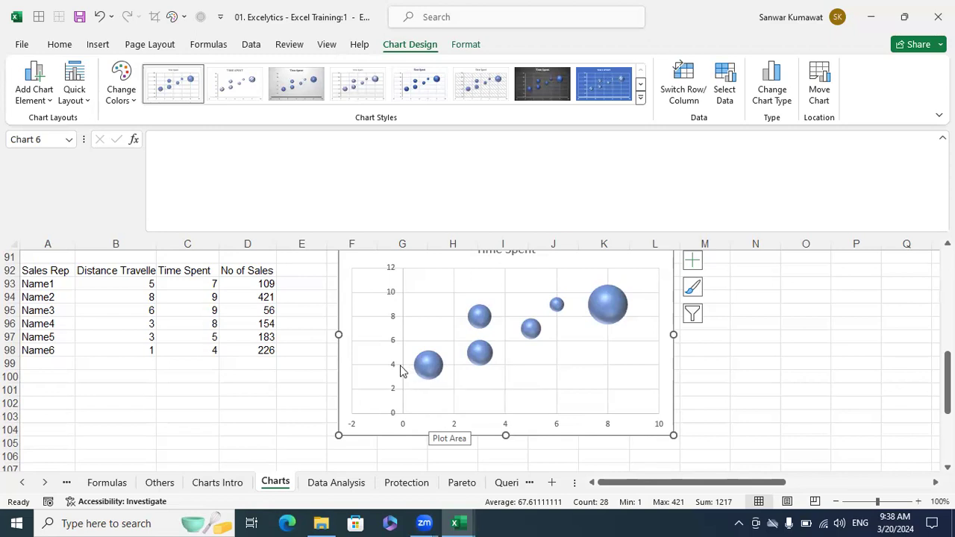
pyautogui.click(143, 363)
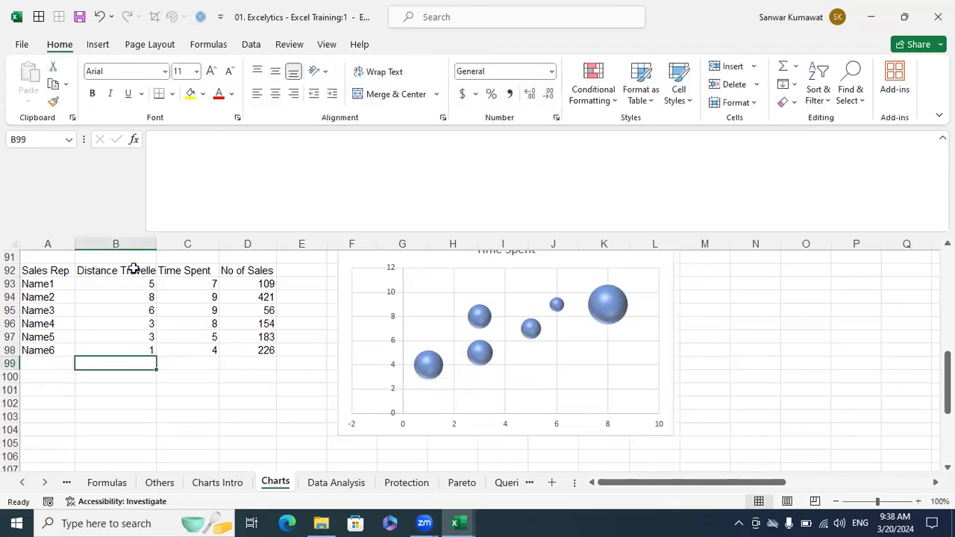
# - Inspect the Distance Travelled and Time Spent headers, then select the bubble chart
pyautogui.click(132, 270)
pyautogui.moveTo(250, 148); pyautogui.dragTo(156, 143)
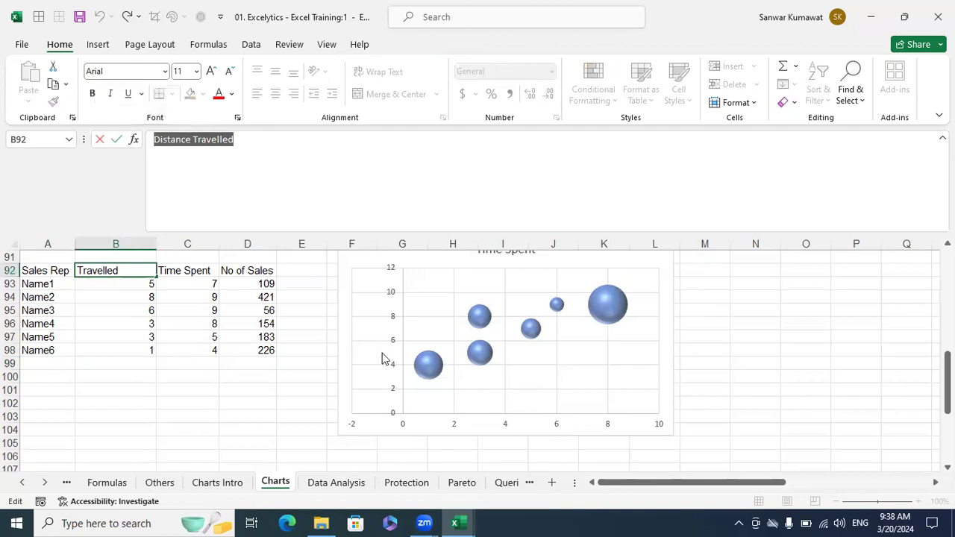
pyautogui.click(298, 402)
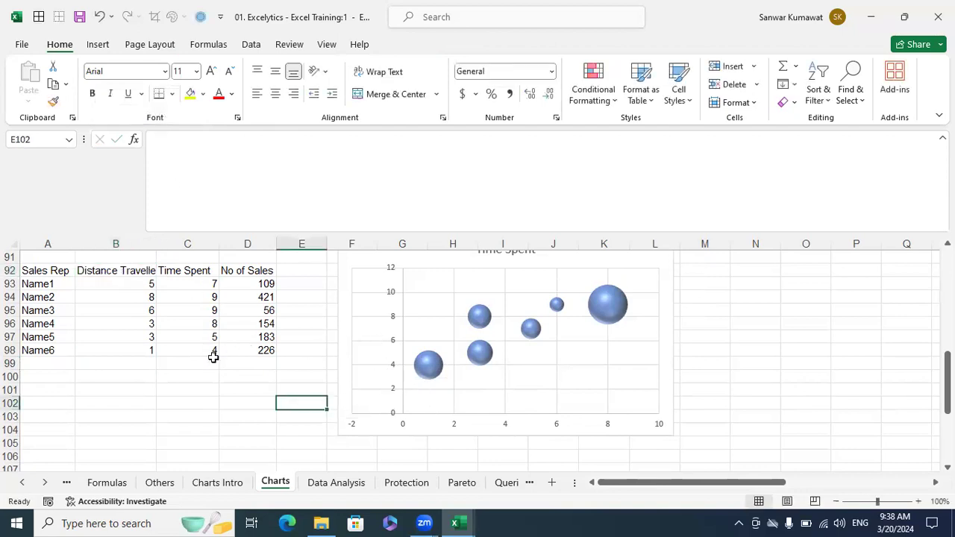
pyautogui.click(204, 353)
pyautogui.click(213, 275)
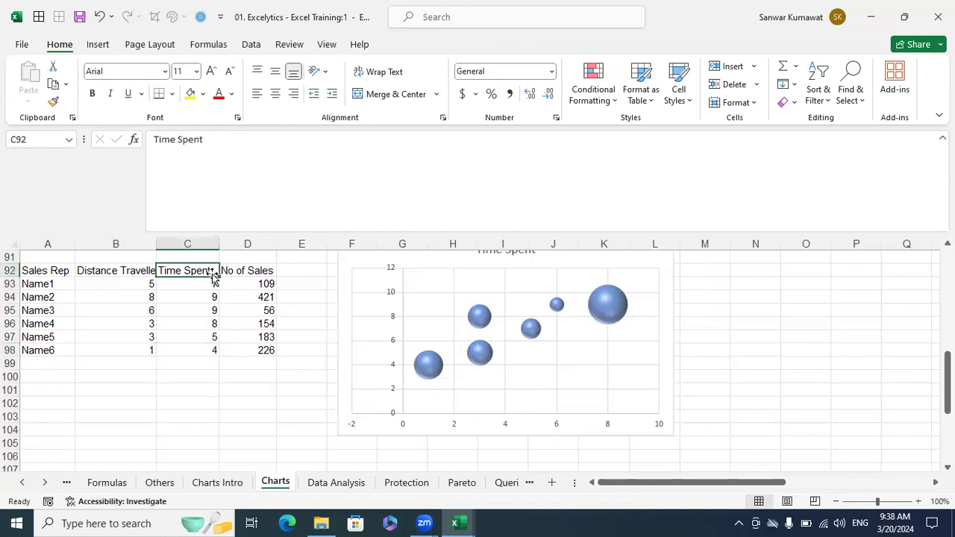
pyautogui.scroll(1, 580, 313)
pyautogui.scroll(-1, 580, 314)
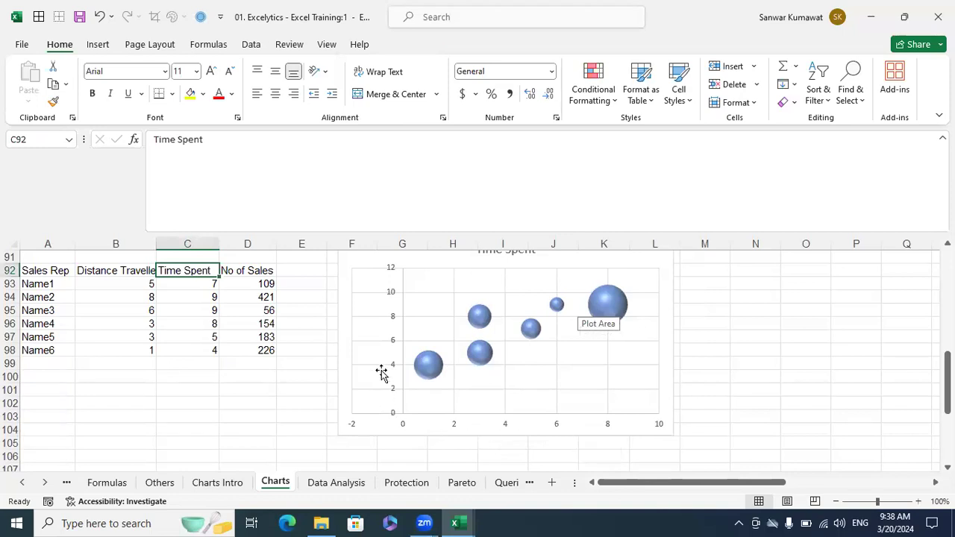
pyautogui.scroll(1, 518, 352)
pyautogui.click(548, 288)
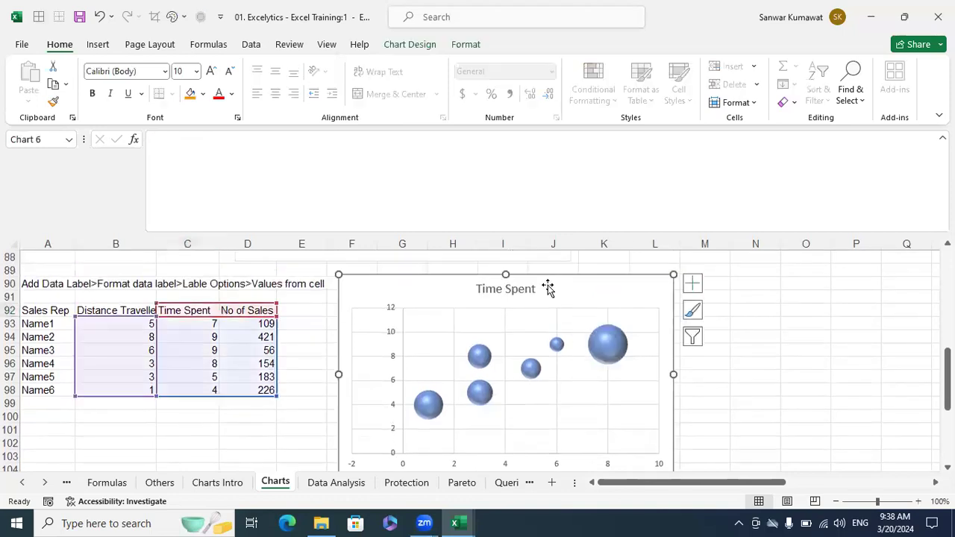
# - Add a primary horizontal axis title reading 'Distance in KM' to the bubble chart
pyautogui.click(694, 287)
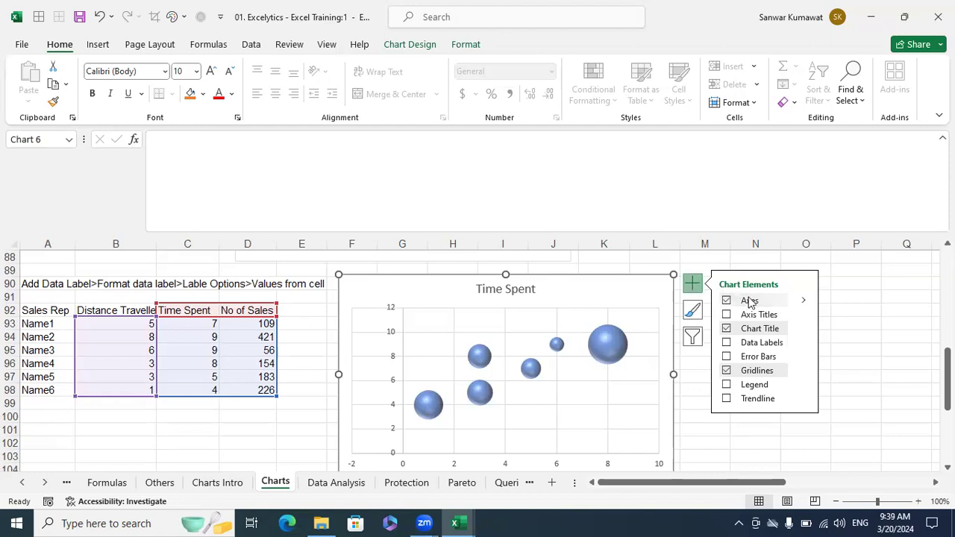
pyautogui.click(803, 316)
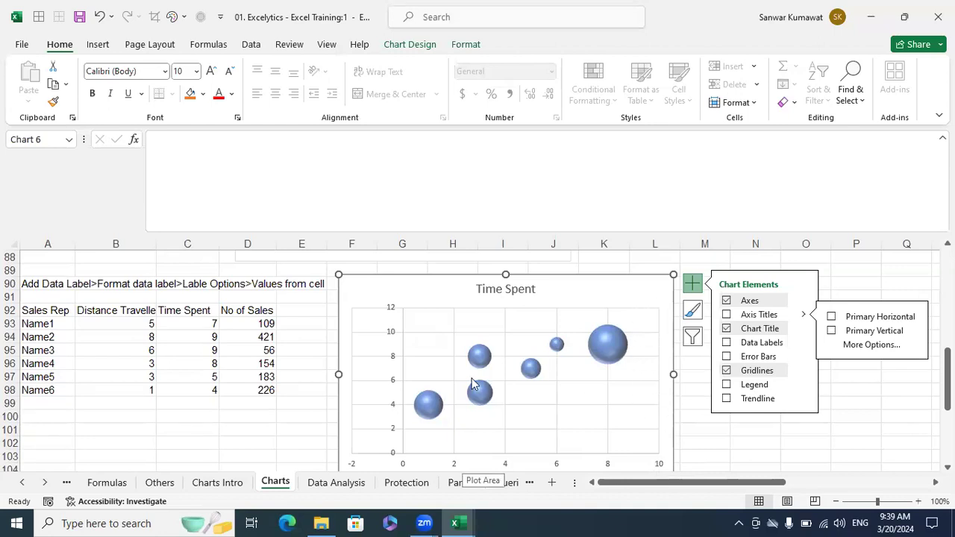
pyautogui.click(833, 318)
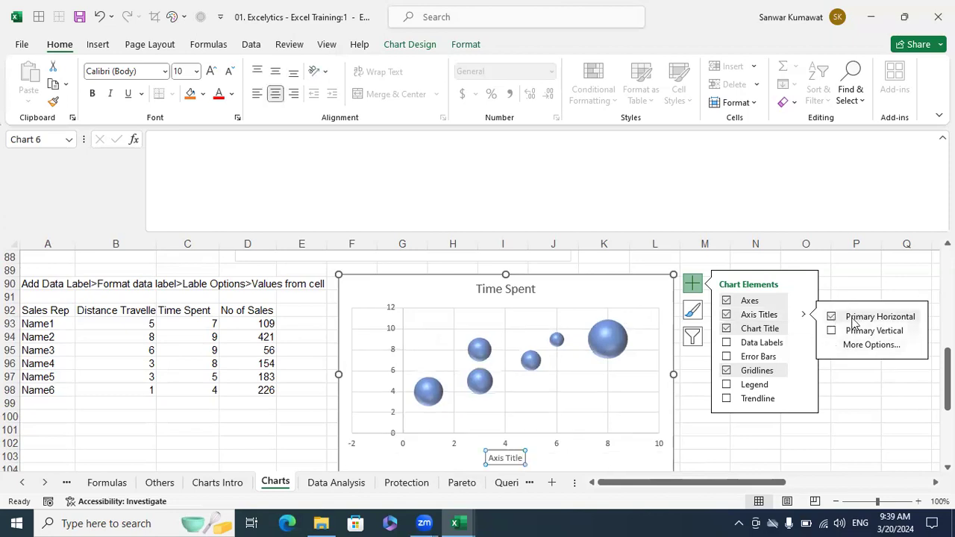
pyautogui.click(522, 458)
pyautogui.moveTo(524, 458); pyautogui.dragTo(488, 458)
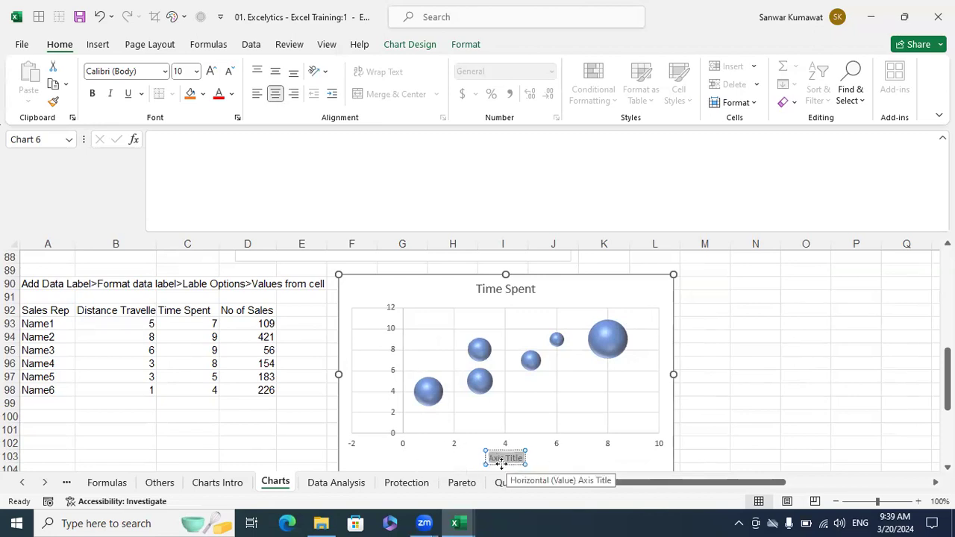
pyautogui.write('Dis')
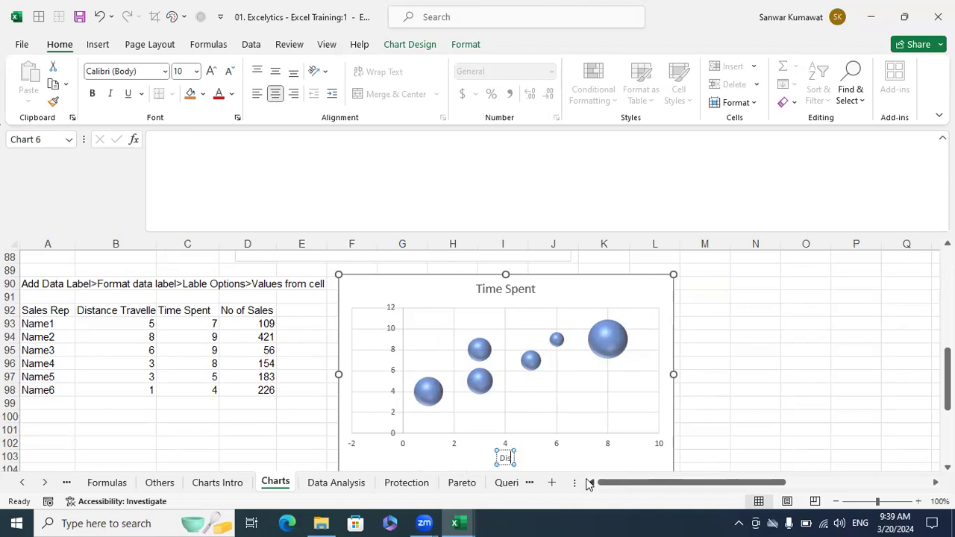
pyautogui.write('tance in KM')
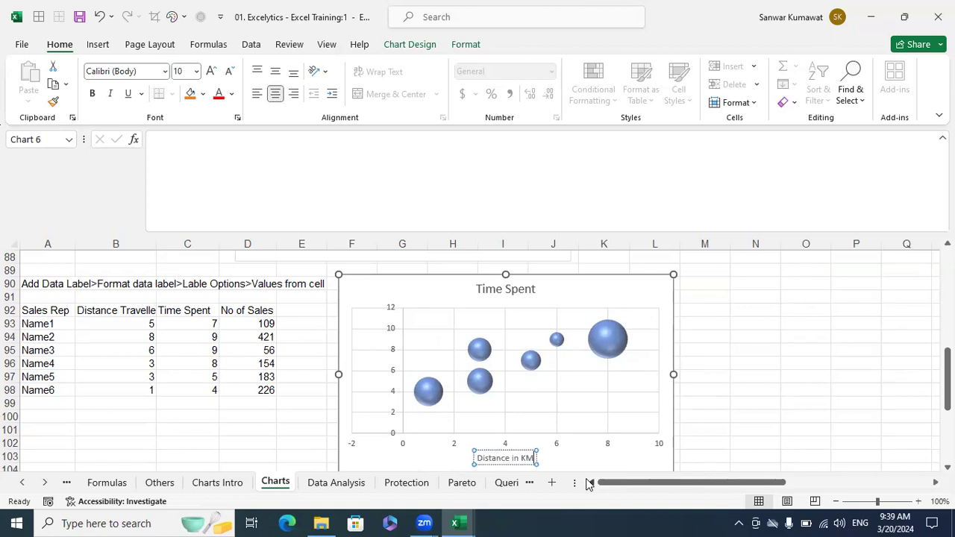
pyautogui.click(770, 392)
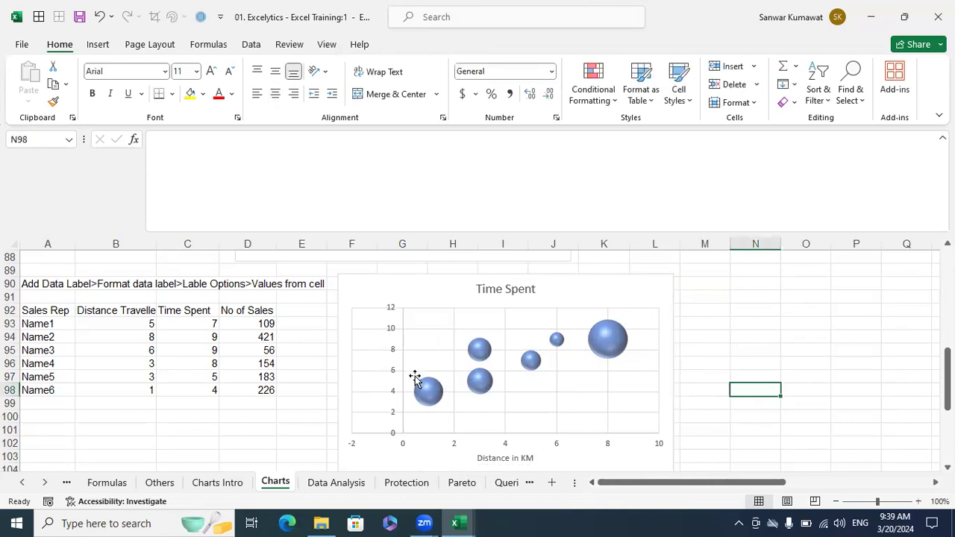
pyautogui.moveTo(427, 392)
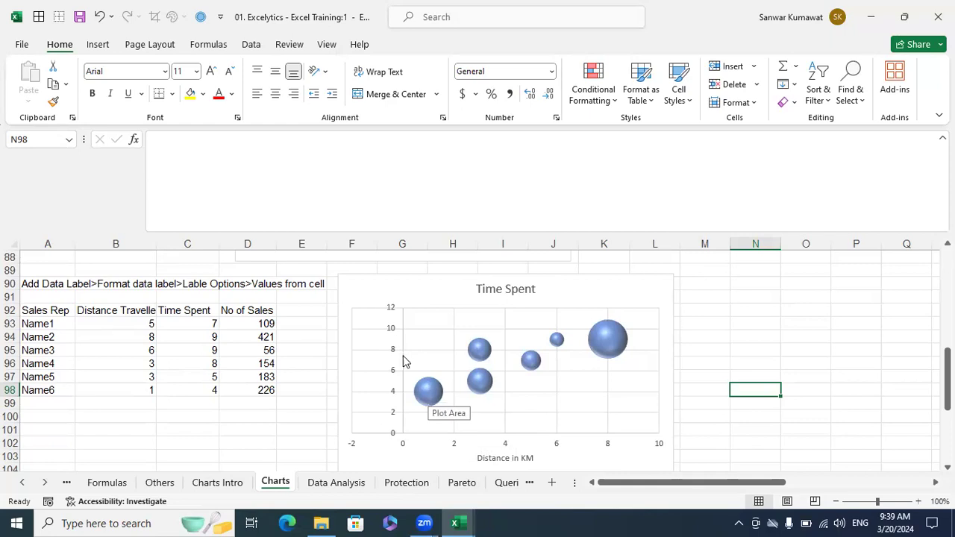
pyautogui.click(661, 300)
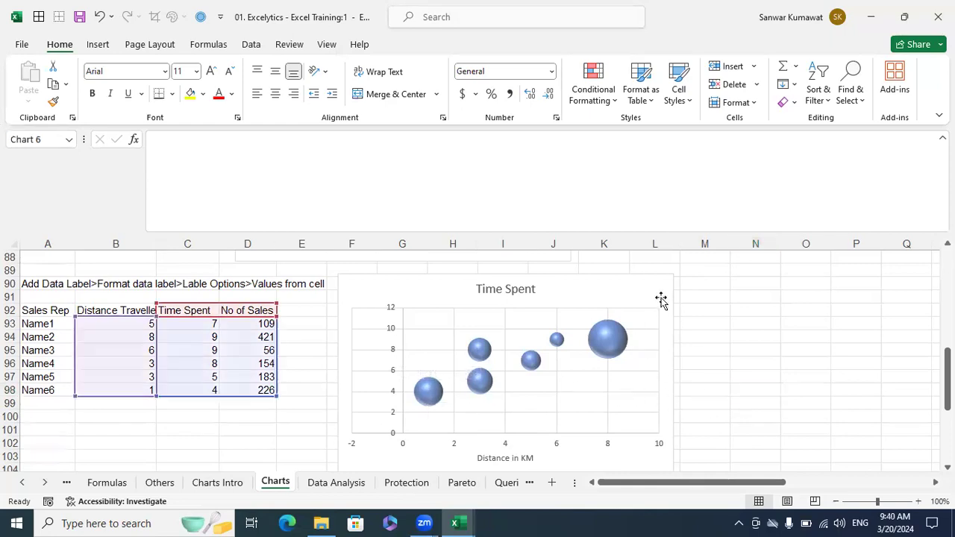
# - Add a primary vertical axis title with the text 'Time Spent in Hrs'
pyautogui.click(692, 285)
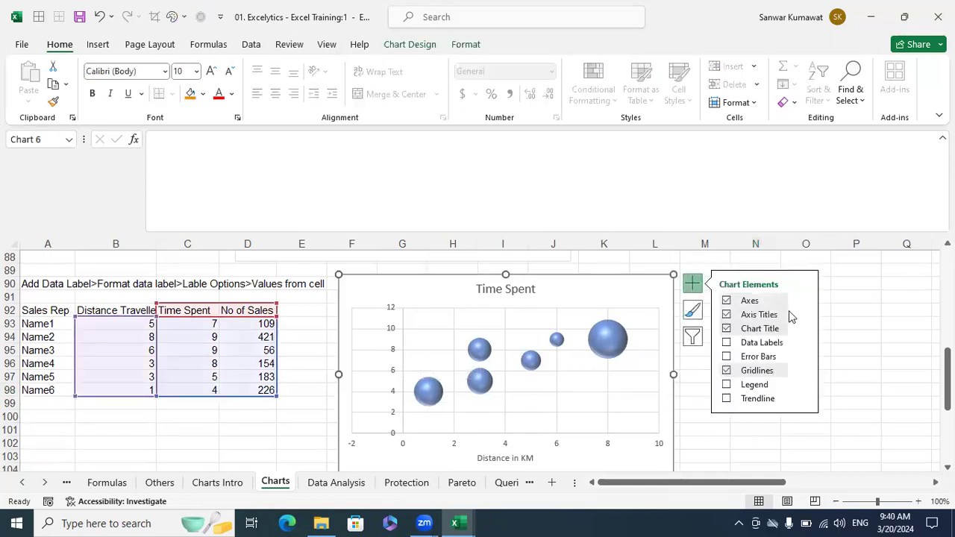
pyautogui.moveTo(806, 316)
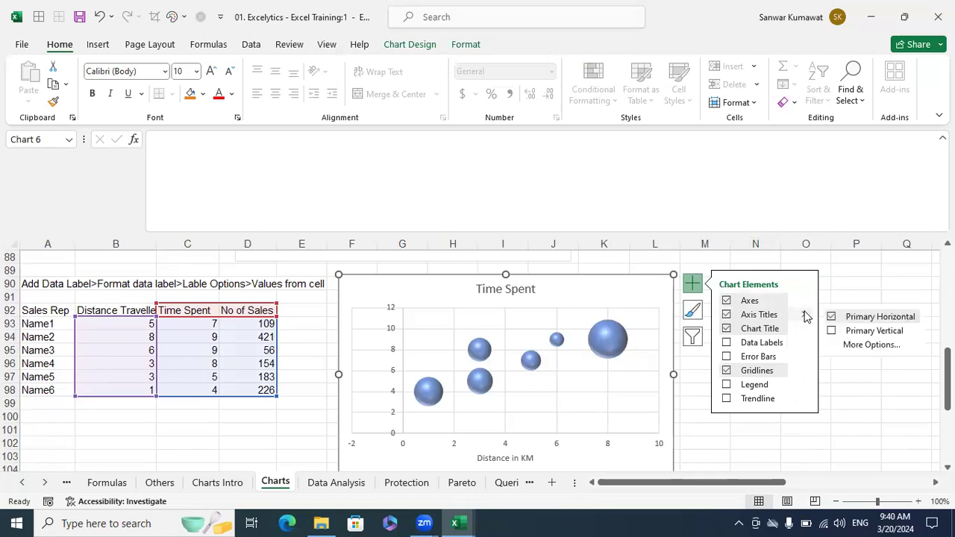
pyautogui.click(832, 331)
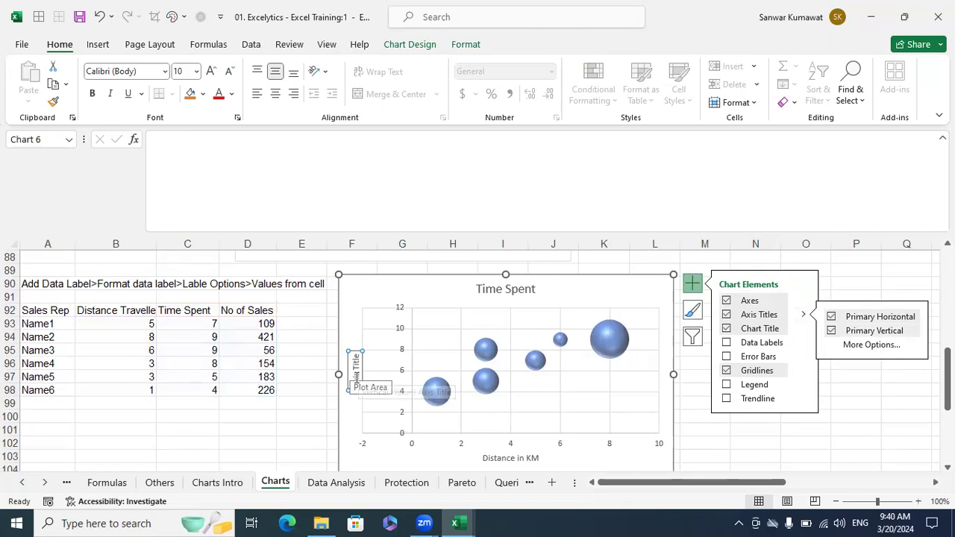
pyautogui.doubleClick(356, 380)
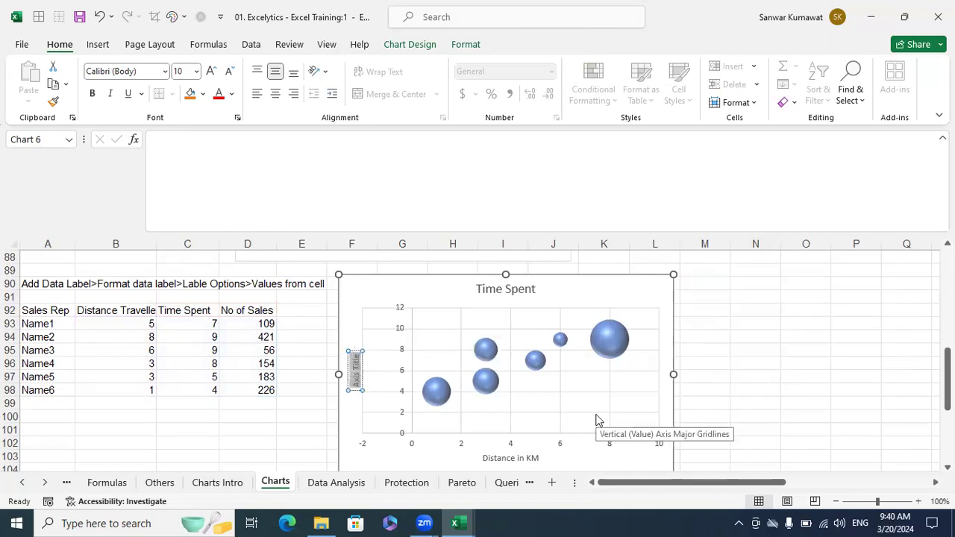
pyautogui.write('Time Spent')
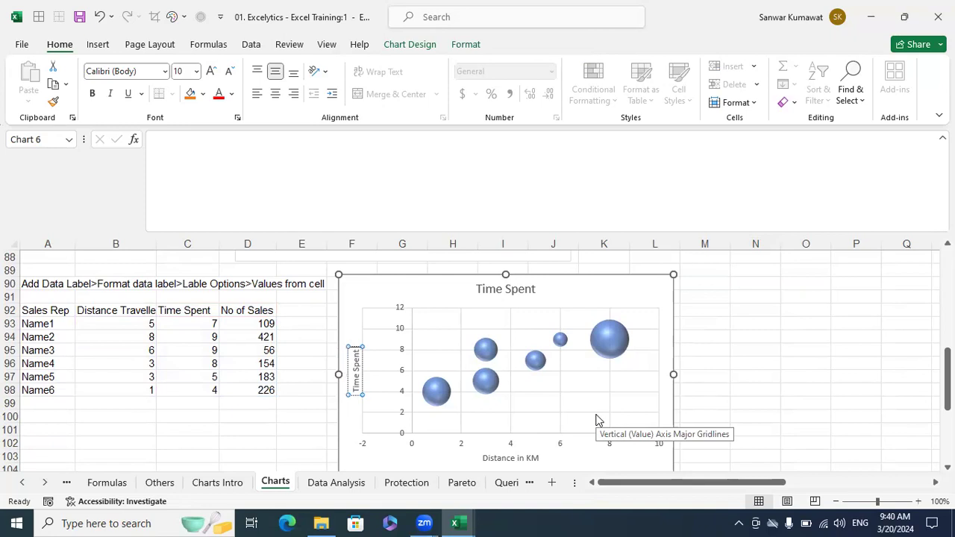
pyautogui.write(' in Hrs.')
# - Bold the 'Distance in KM' and 'Time Spent in Hrs' axis titles and close the Format pane
pyautogui.click(785, 391)
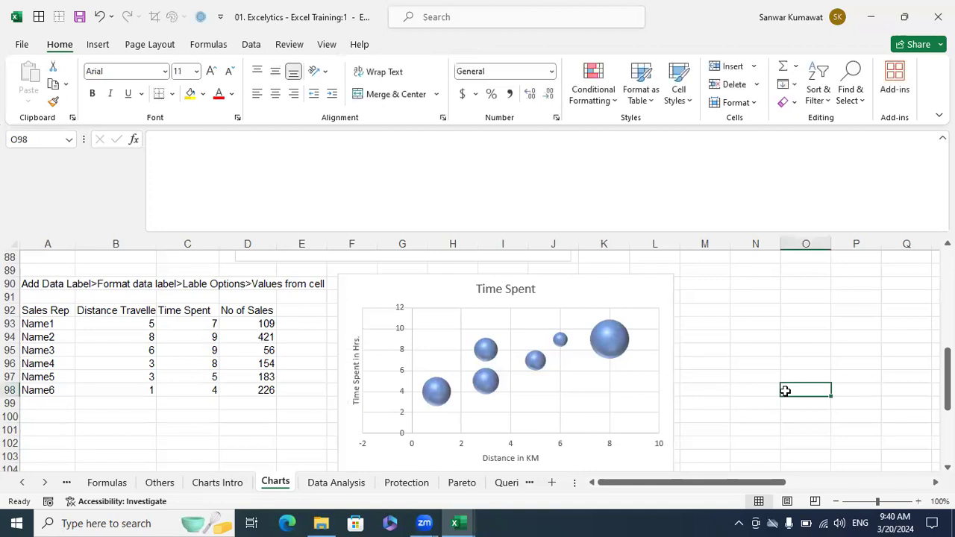
pyautogui.doubleClick(500, 458)
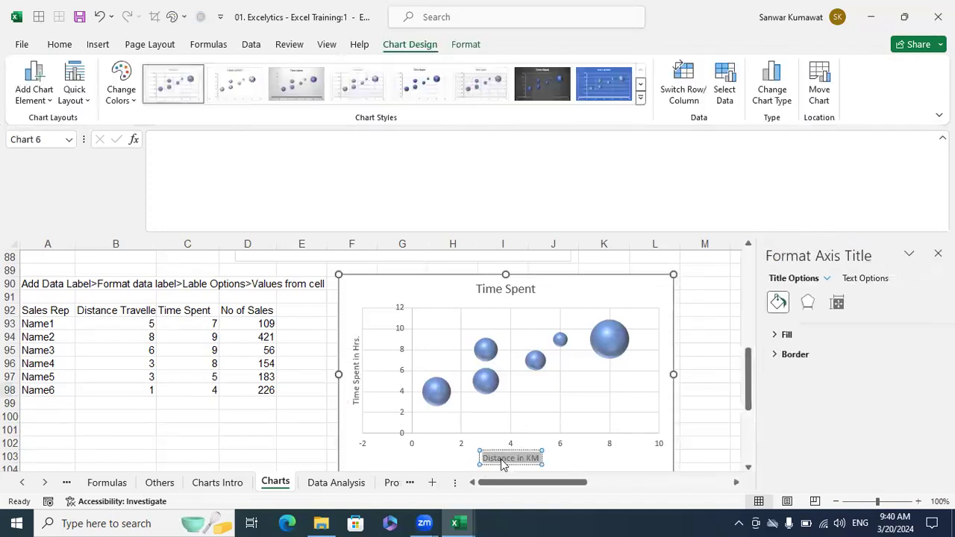
pyautogui.click(502, 458)
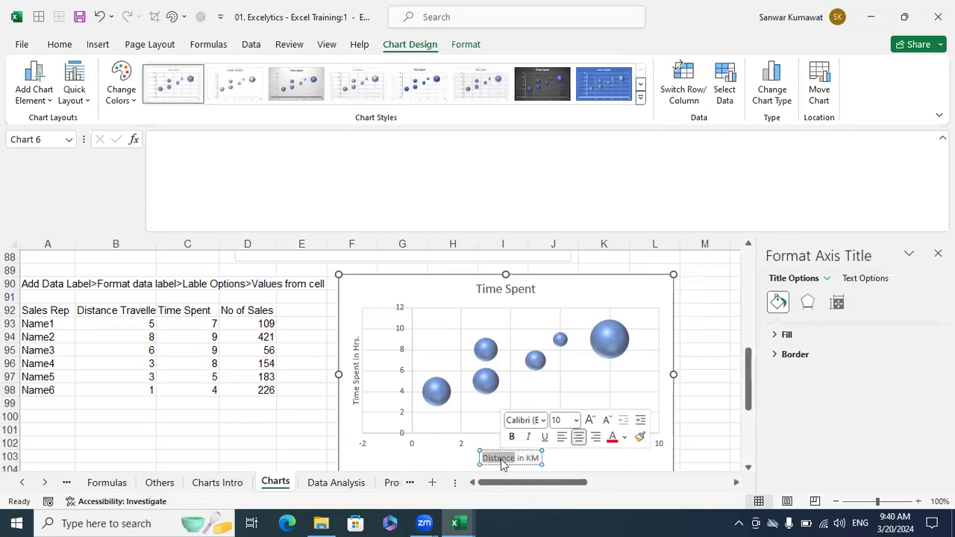
pyautogui.tripleClick(502, 458)
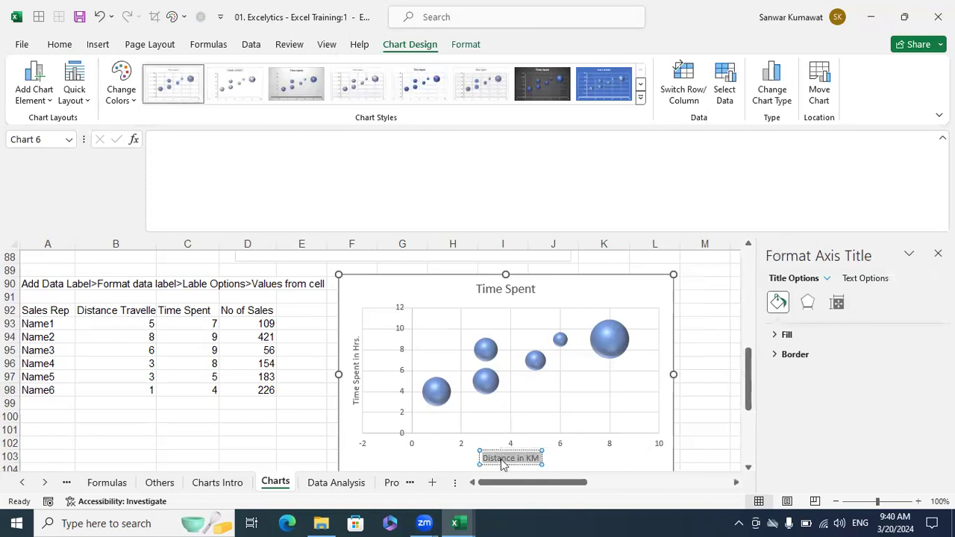
pyautogui.click(704, 364)
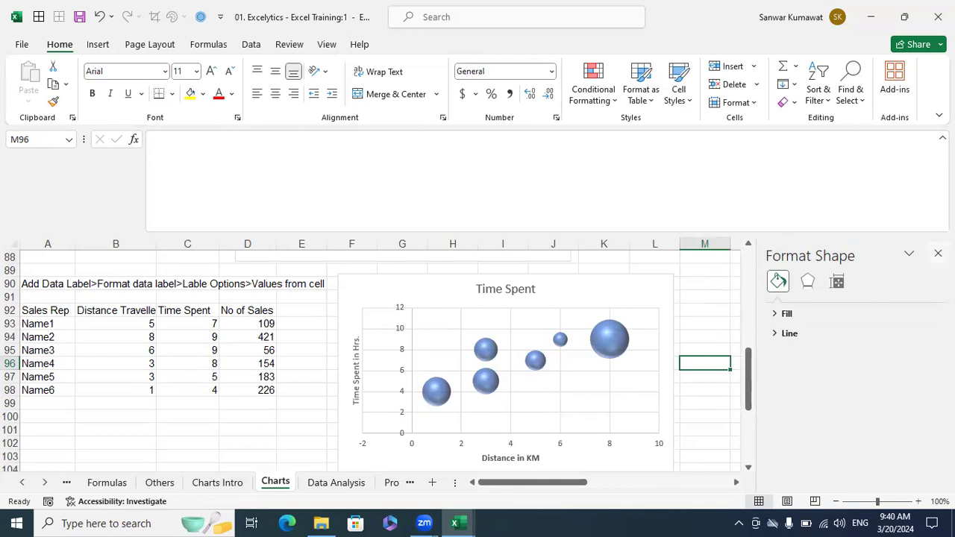
pyautogui.click(938, 252)
pyautogui.click(558, 294)
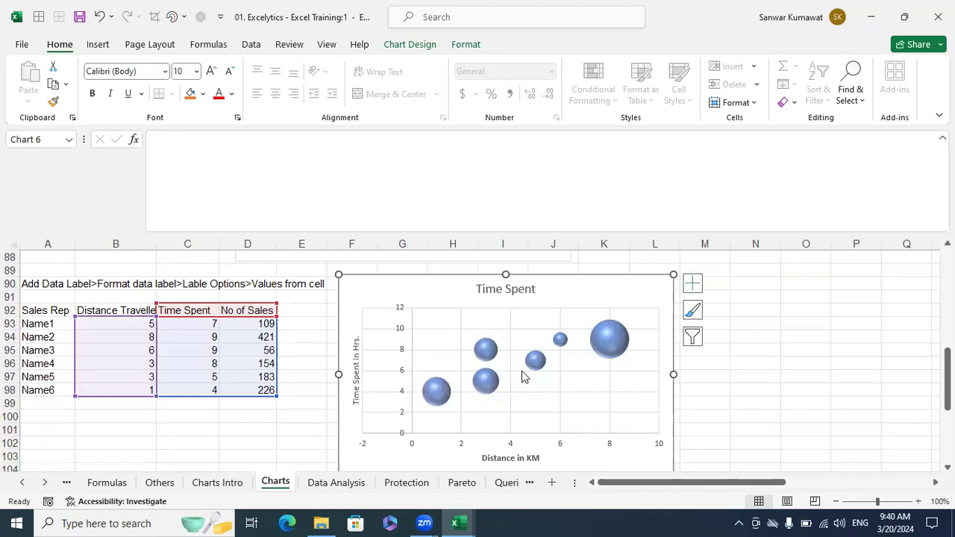
# - Draw a vertical line over the bubble chart at 5 KM and style it orange
pyautogui.click(97, 45)
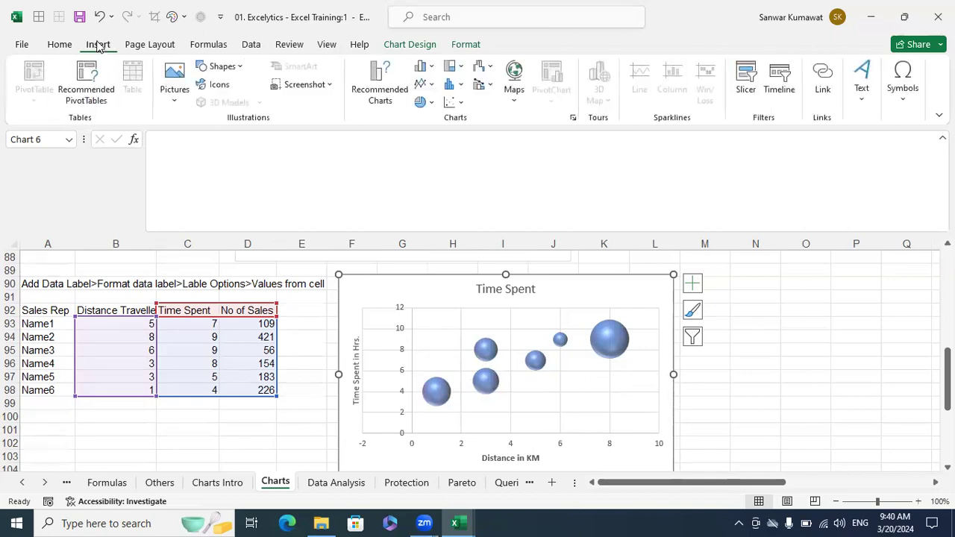
pyautogui.click(221, 66)
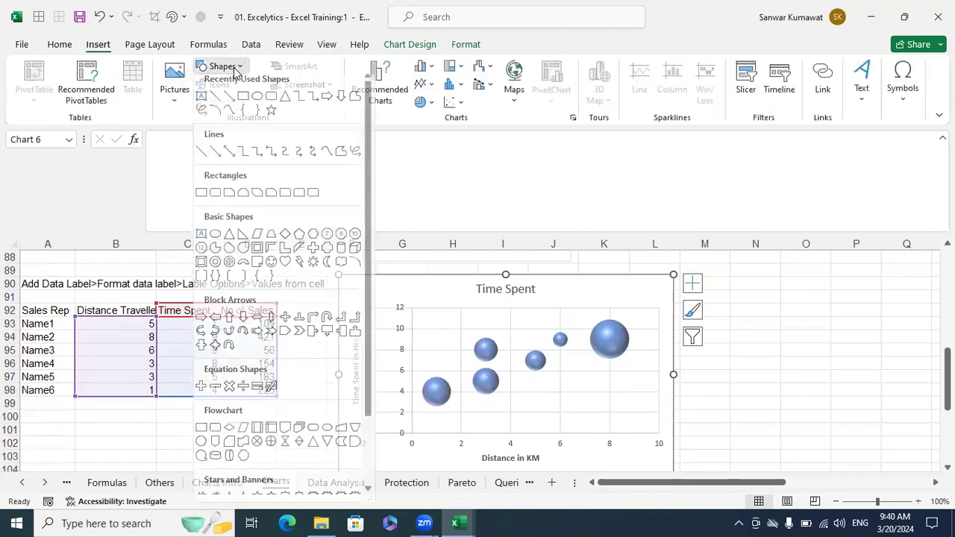
pyautogui.click(219, 106)
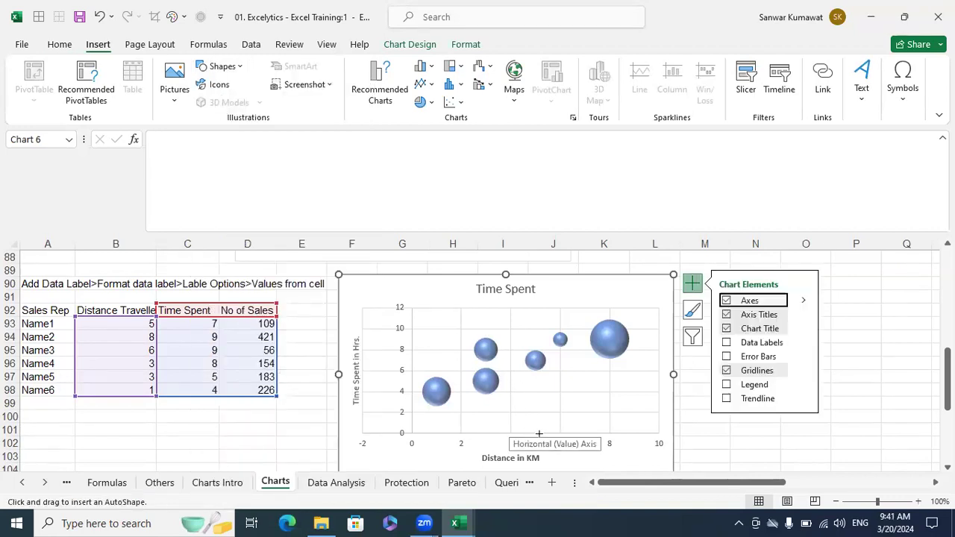
pyautogui.moveTo(535, 434); pyautogui.dragTo(534, 306)
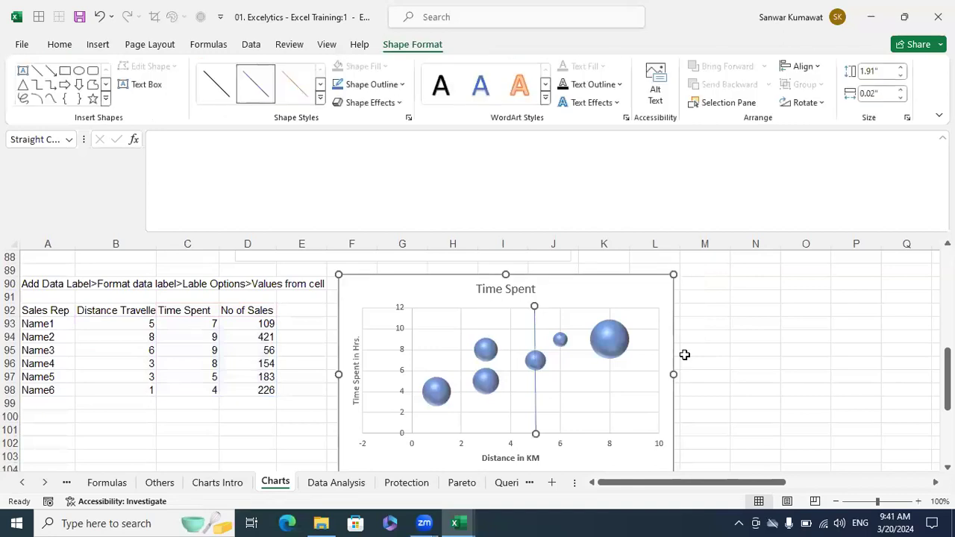
pyautogui.click(320, 102)
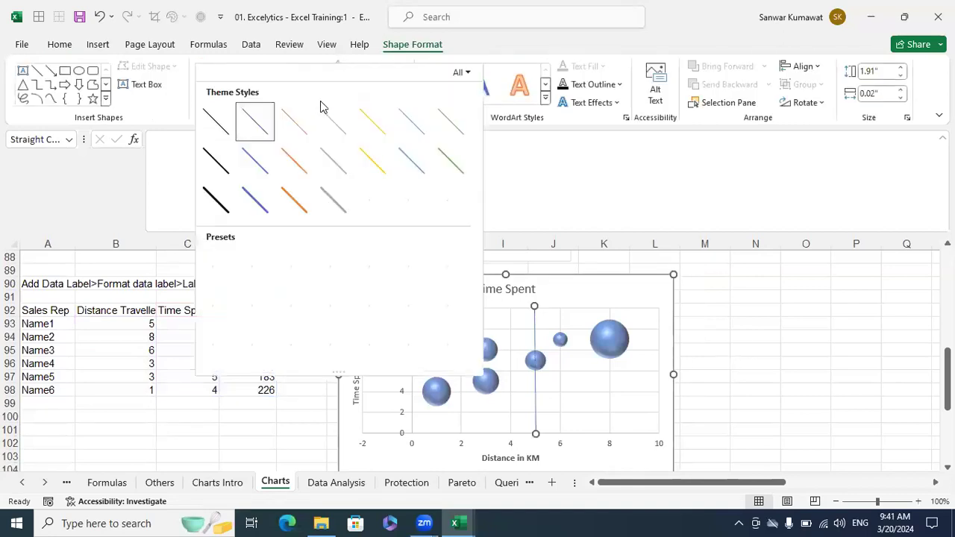
pyautogui.click(292, 200)
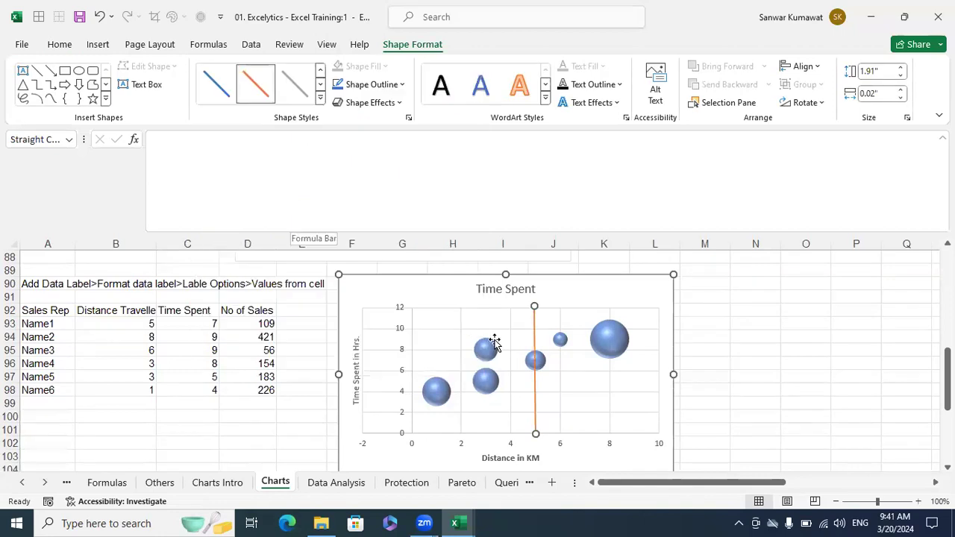
pyautogui.click(758, 369)
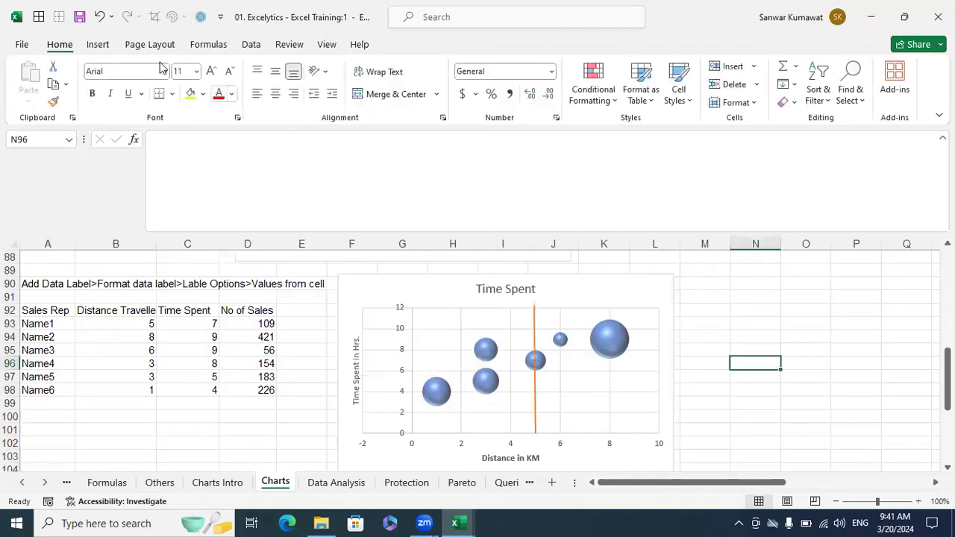
# - Draw an orange horizontal line across the chart at 6 hours, out to 10 KM
pyautogui.click(97, 44)
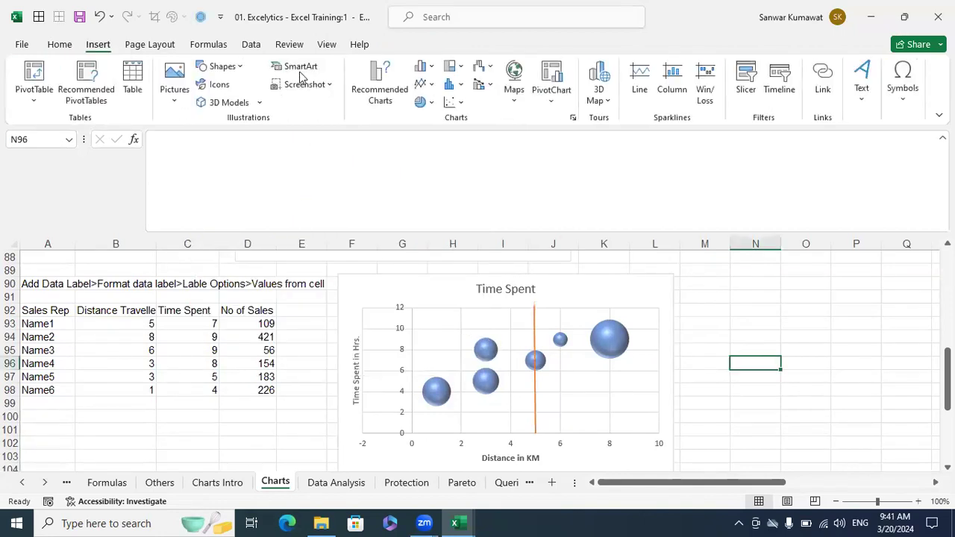
pyautogui.click(224, 67)
pyautogui.click(216, 104)
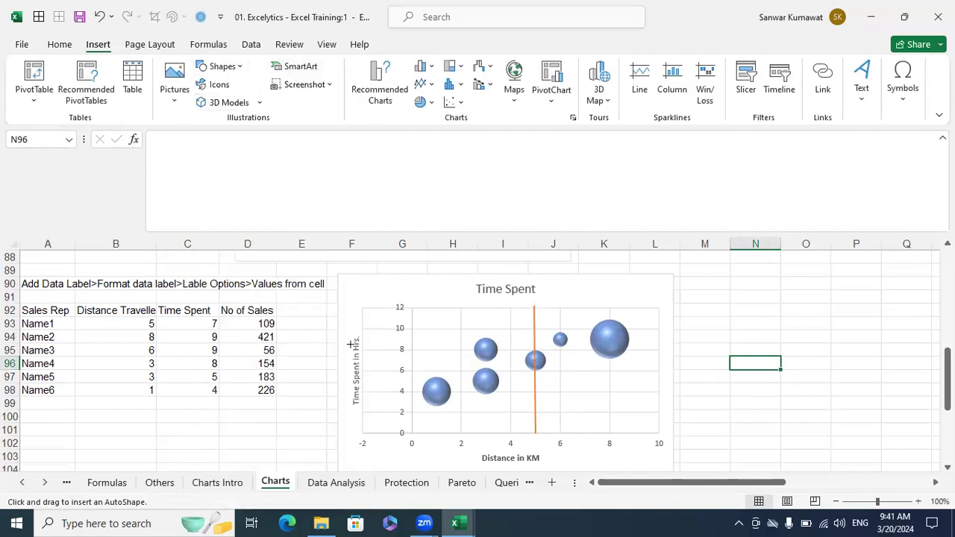
pyautogui.moveTo(411, 370); pyautogui.dragTo(641, 370)
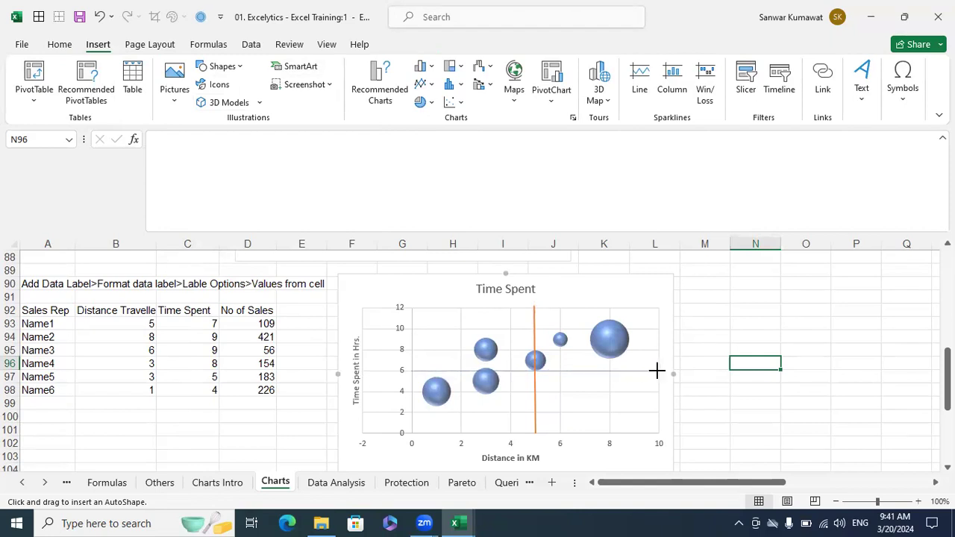
pyautogui.moveTo(657, 370); pyautogui.dragTo(657, 370)
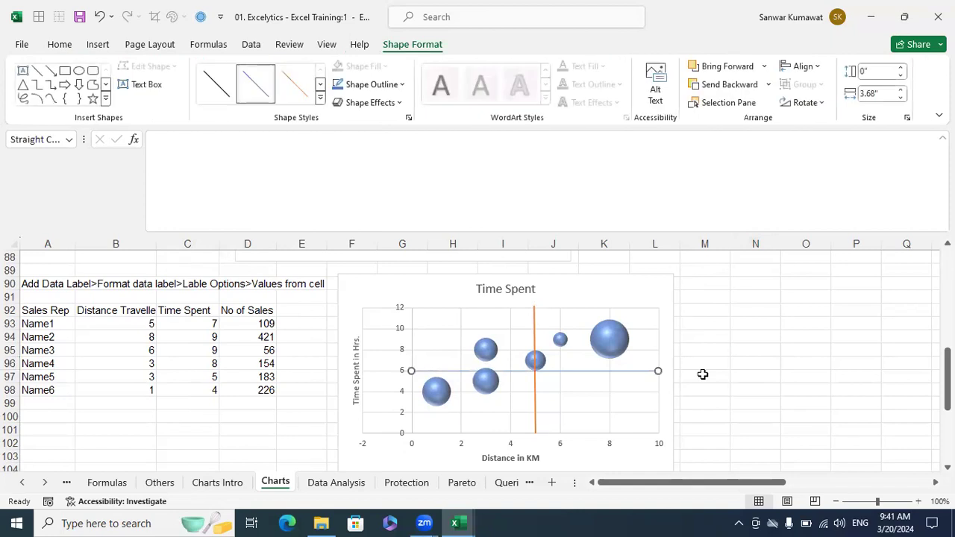
pyautogui.click(322, 103)
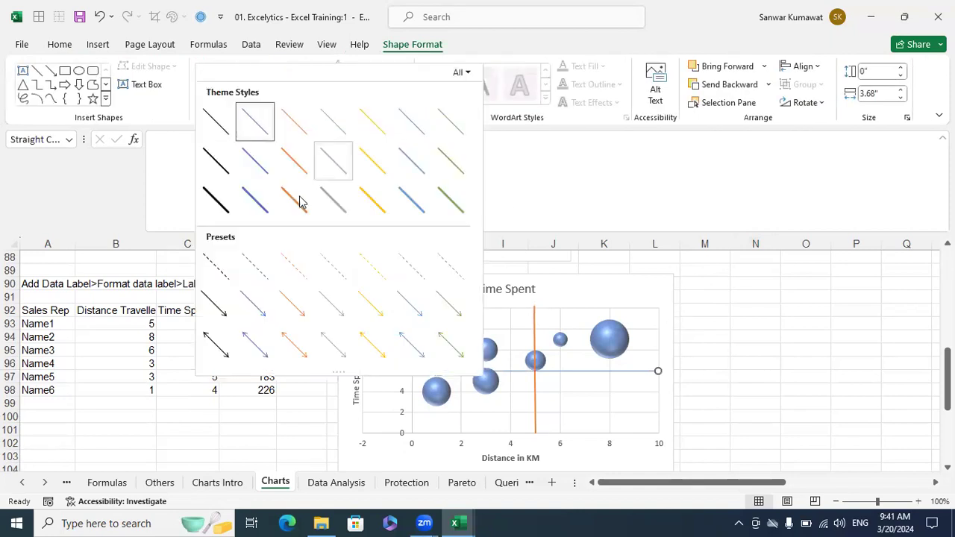
pyautogui.click(297, 203)
pyautogui.click(741, 336)
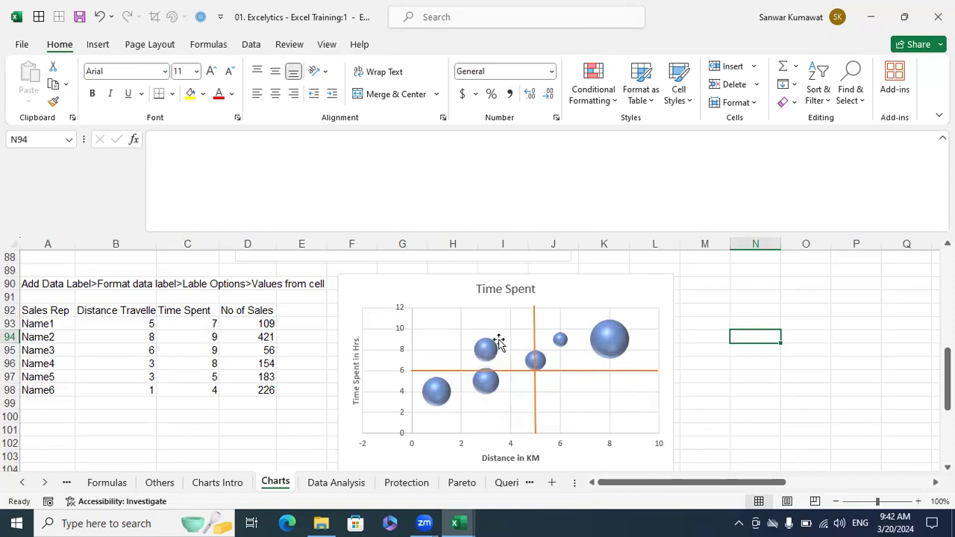
pyautogui.moveTo(603, 340)
pyautogui.moveTo(438, 401)
pyautogui.moveTo(496, 393)
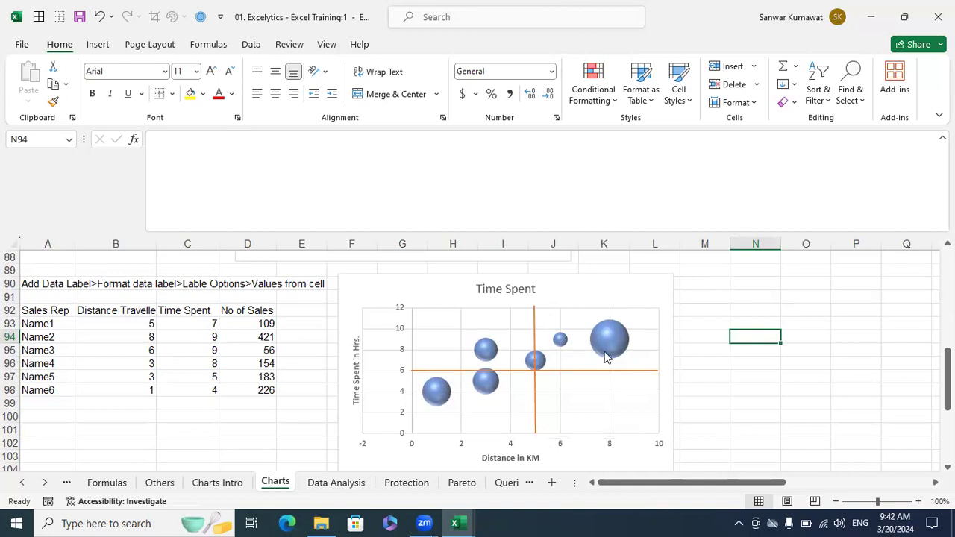
# - Add data labels showing Time Spent values to the bubble series
pyautogui.click(437, 397)
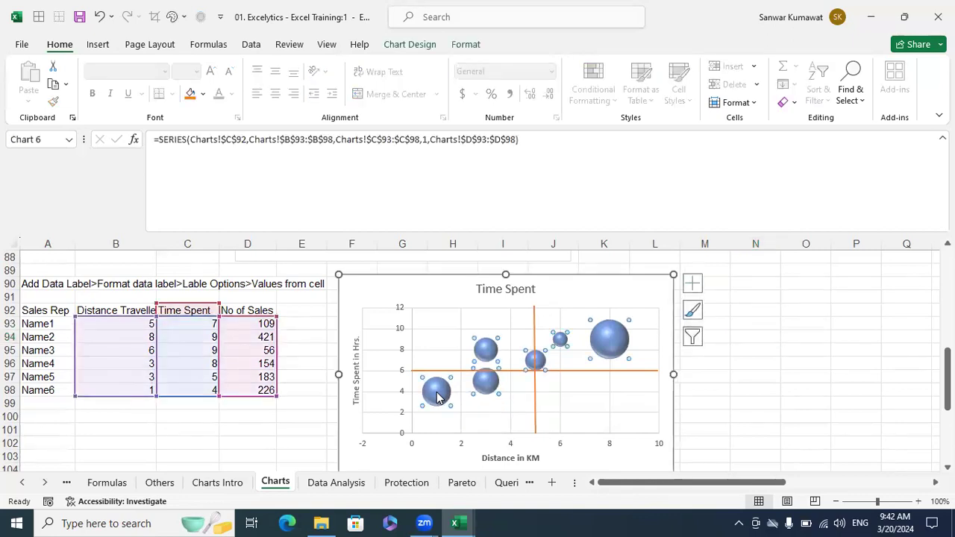
pyautogui.rightClick(438, 397)
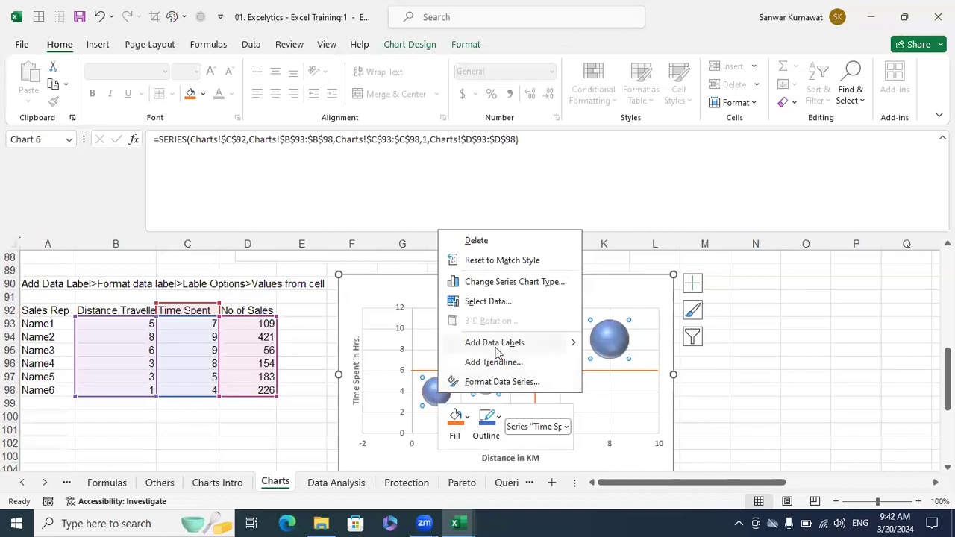
pyautogui.click(494, 343)
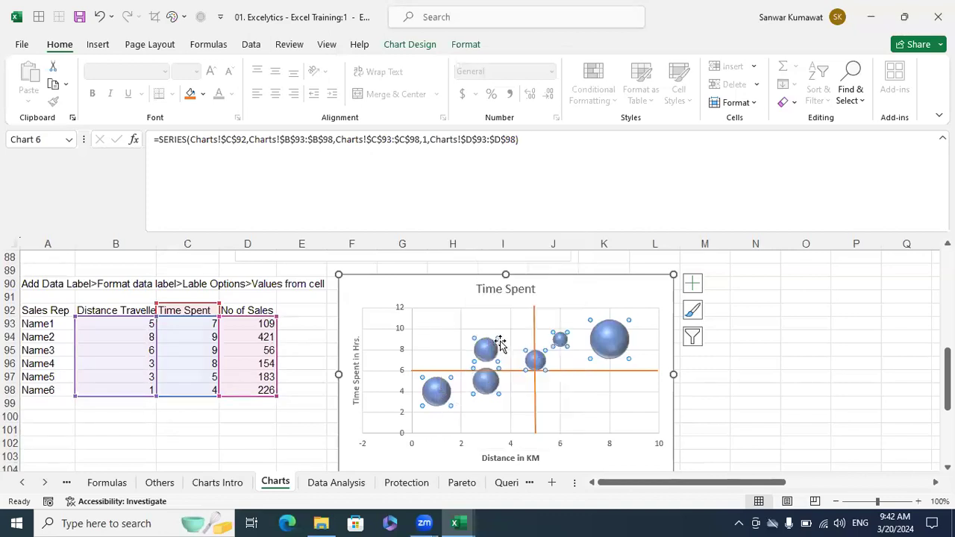
# - Open the Format Data Labels options for the bubbles' labels
pyautogui.click(461, 391)
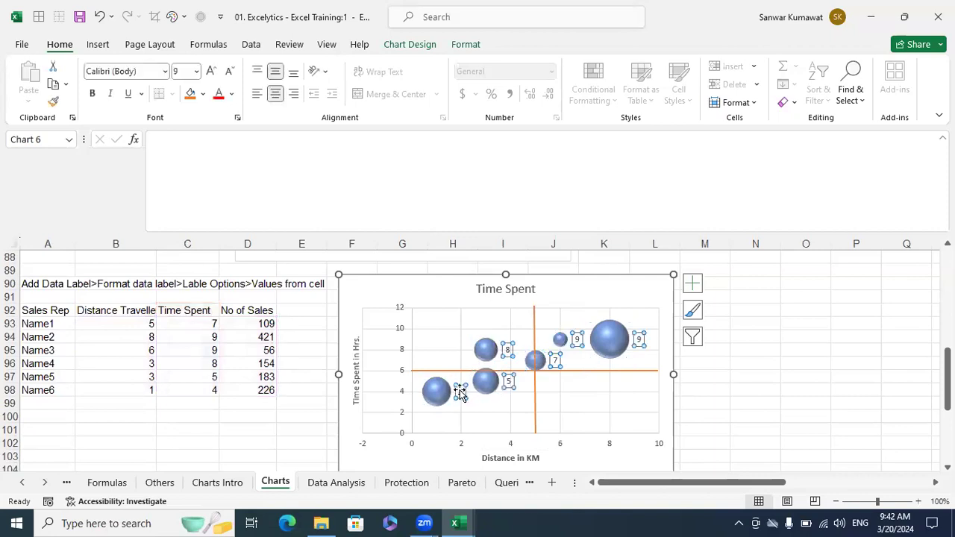
pyautogui.rightClick(461, 394)
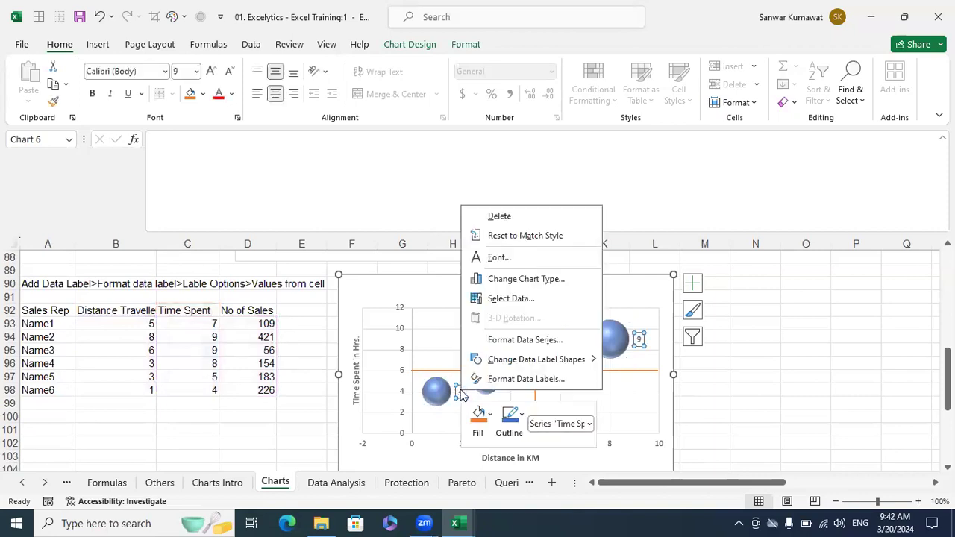
pyautogui.click(525, 379)
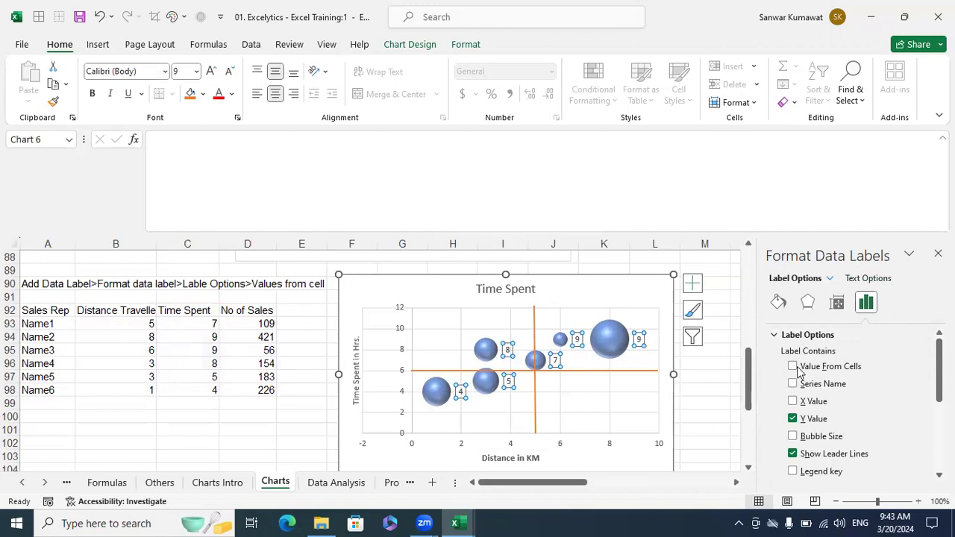
# - Label the bubbles with the sales rep names from cells A92:A98
pyautogui.click(795, 368)
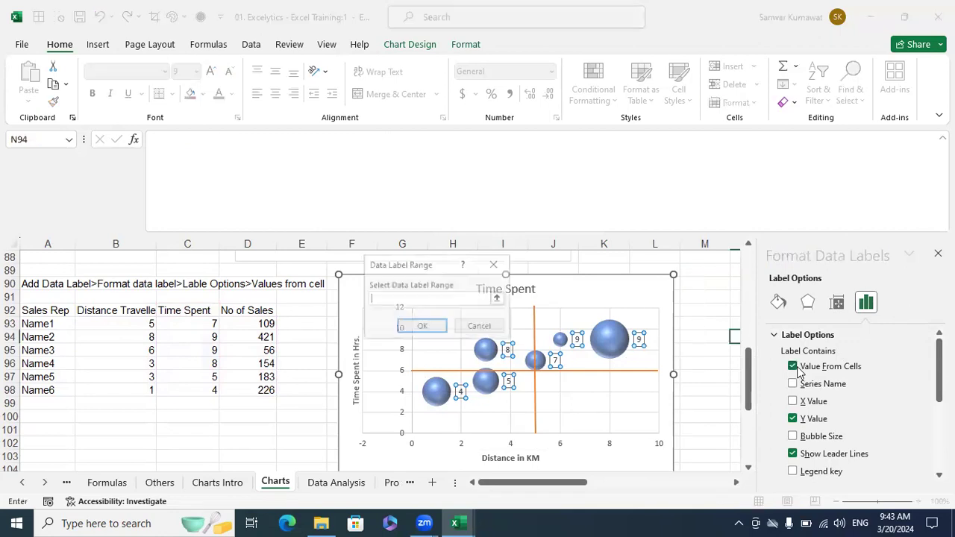
pyautogui.click(498, 299)
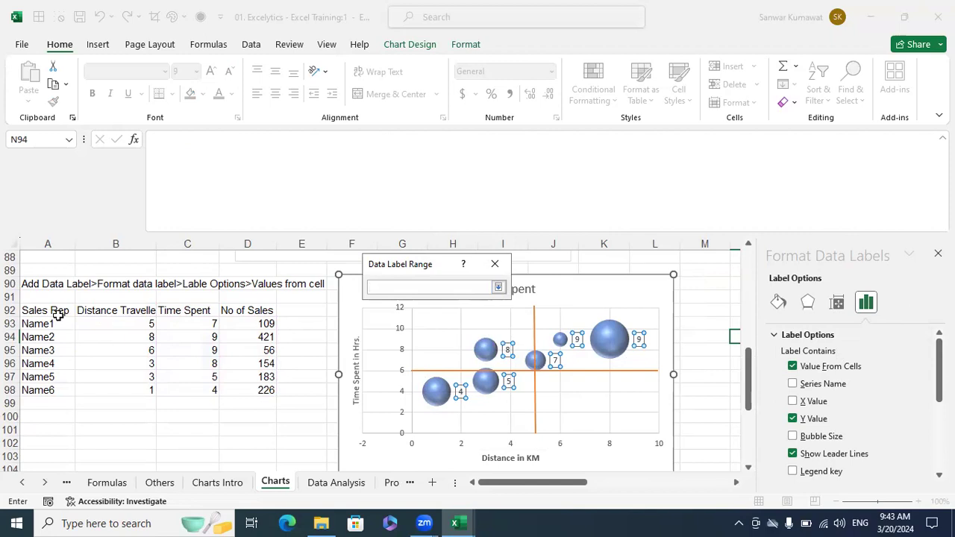
pyautogui.moveTo(54, 310); pyautogui.dragTo(128, 305)
pyautogui.moveTo(64, 309); pyautogui.dragTo(44, 392)
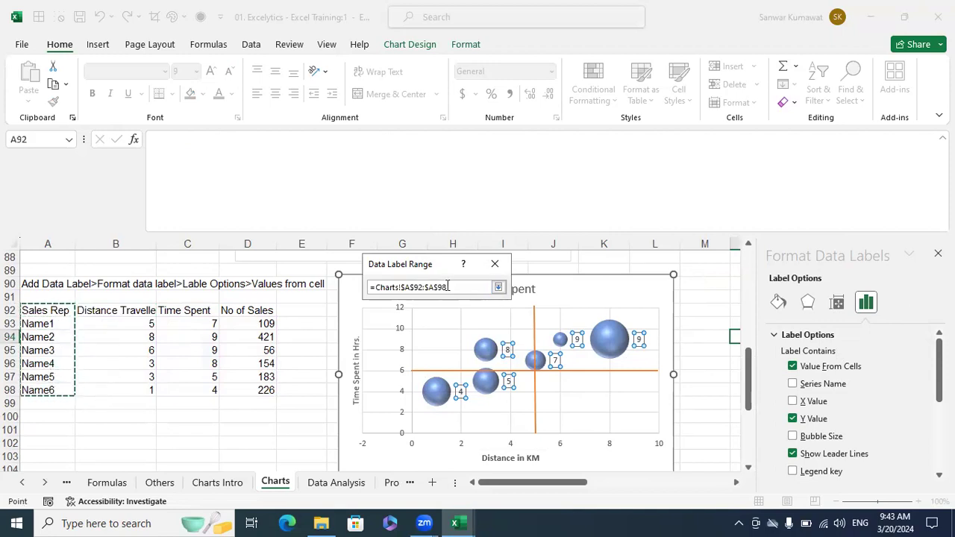
pyautogui.click(498, 288)
pyautogui.click(437, 326)
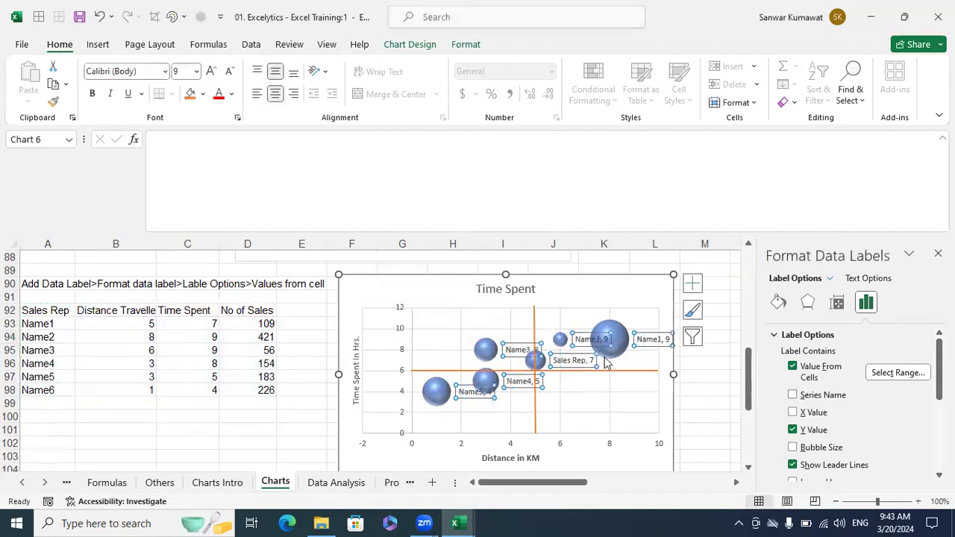
# - Remove the Time Spent Y values from the bubble labels, keeping the names
pyautogui.click(792, 367)
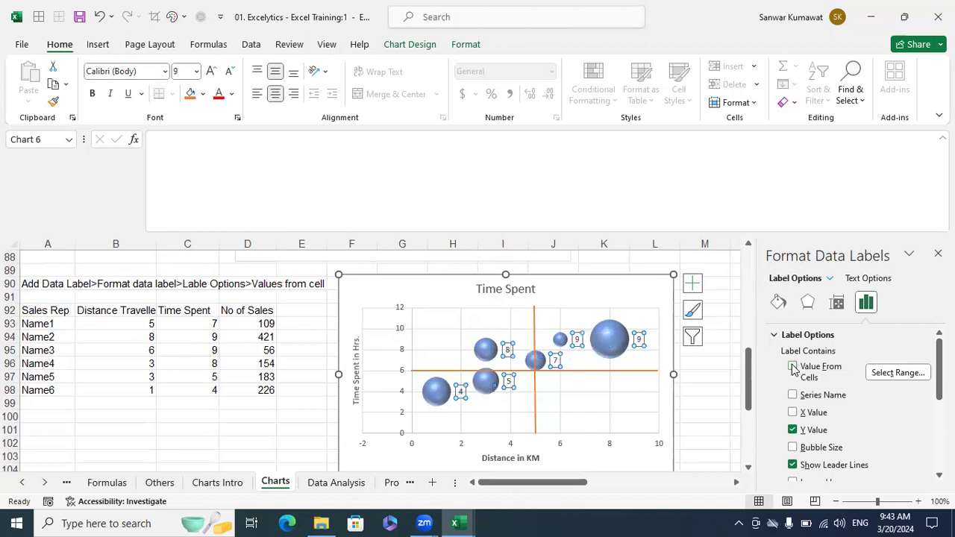
pyautogui.click(793, 367)
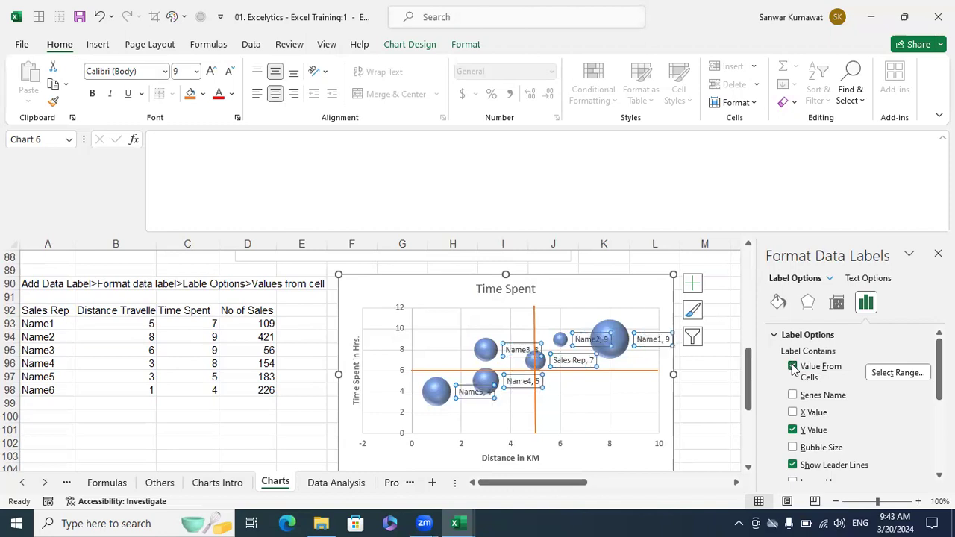
pyautogui.click(792, 429)
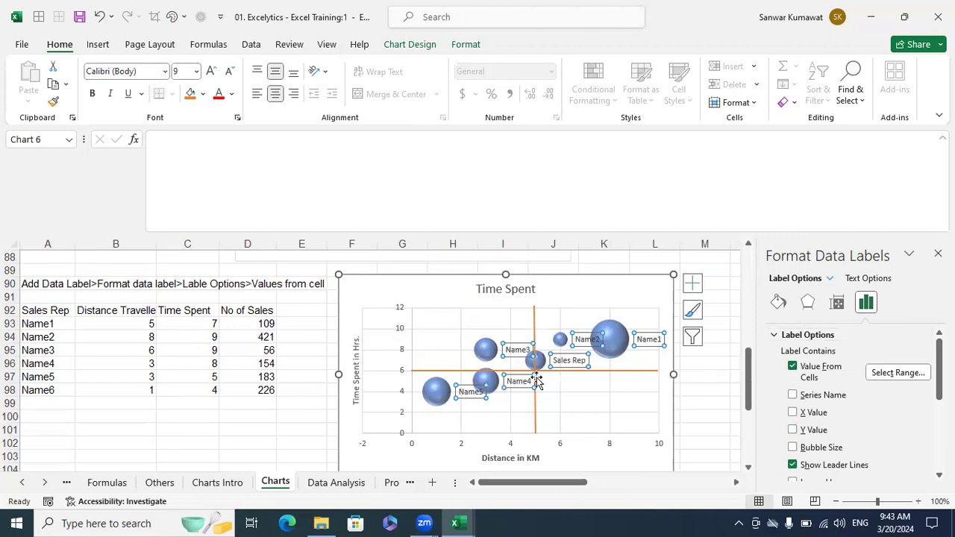
pyautogui.moveTo(449, 400)
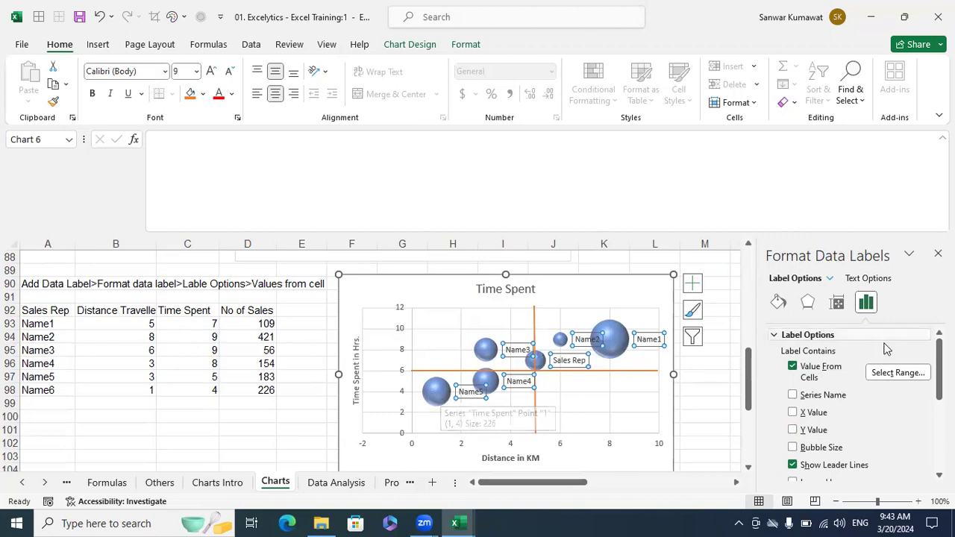
pyautogui.scroll(-1, 878, 429)
pyautogui.scroll(-3, 878, 429)
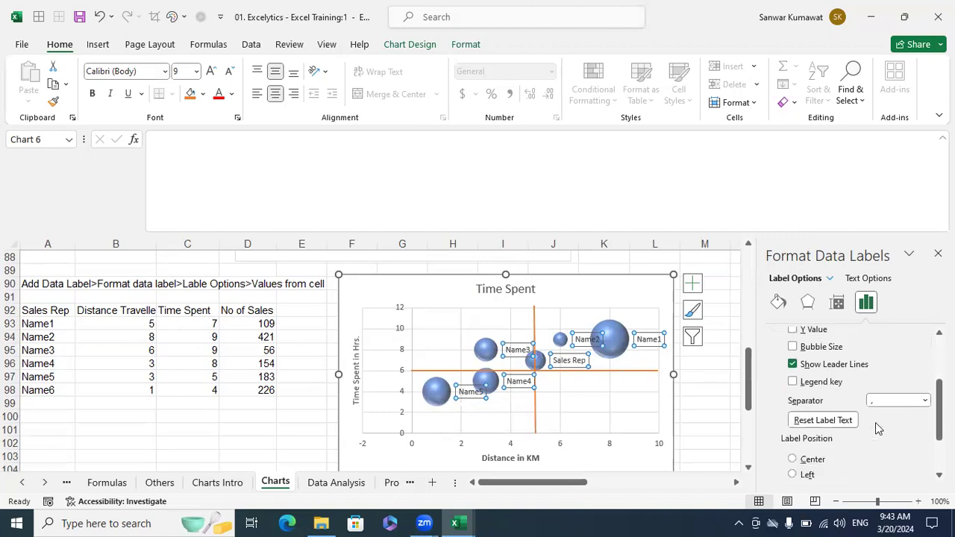
# - Centre the bubble labels and shrink their font to 7 point
pyautogui.click(792, 426)
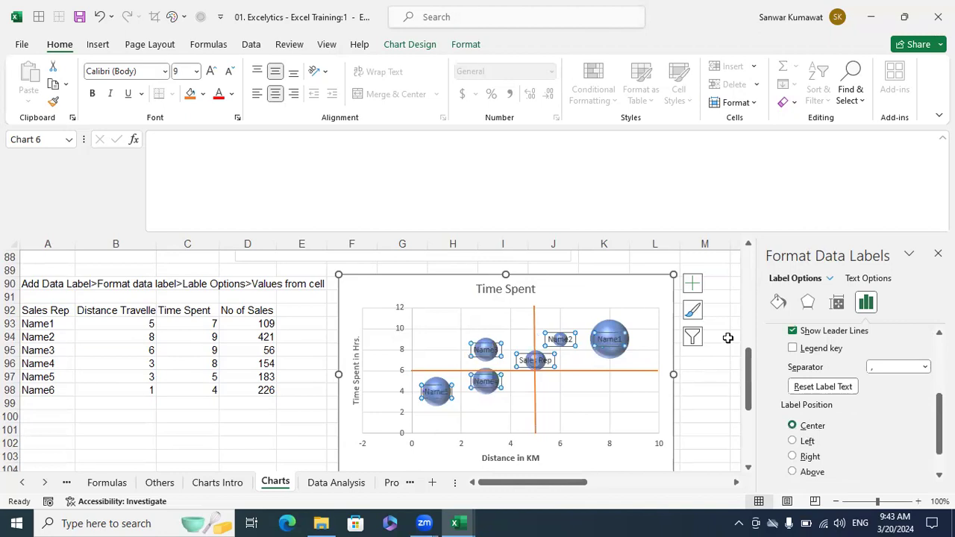
pyautogui.click(724, 364)
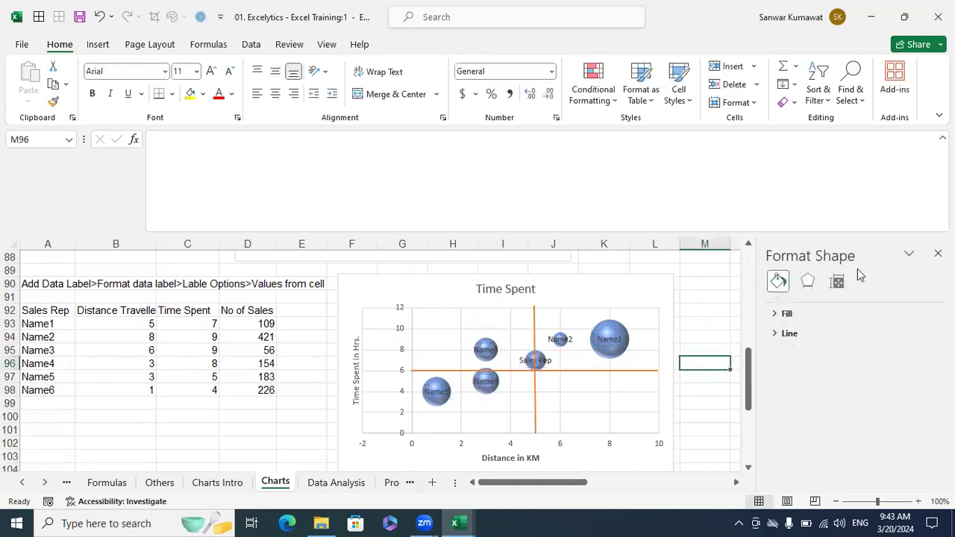
pyautogui.click(483, 385)
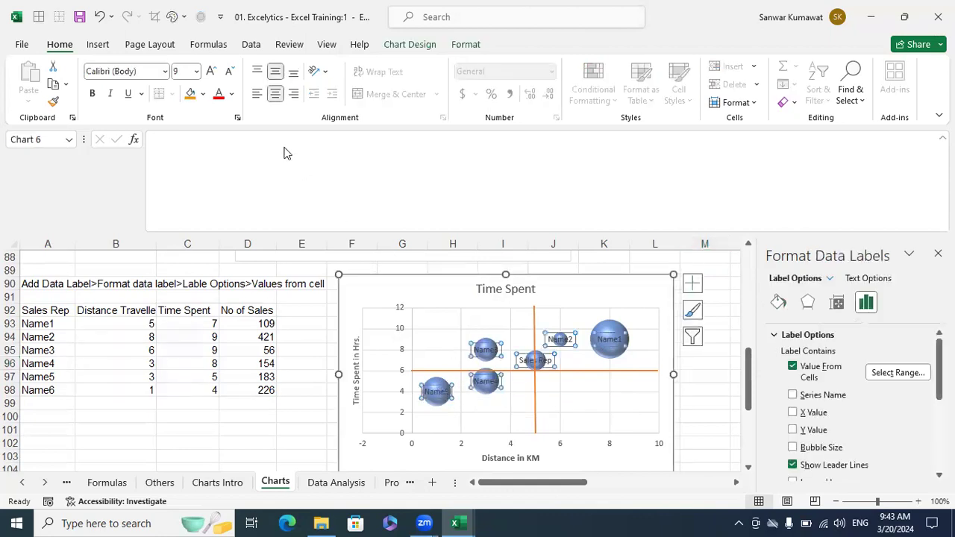
pyautogui.click(196, 72)
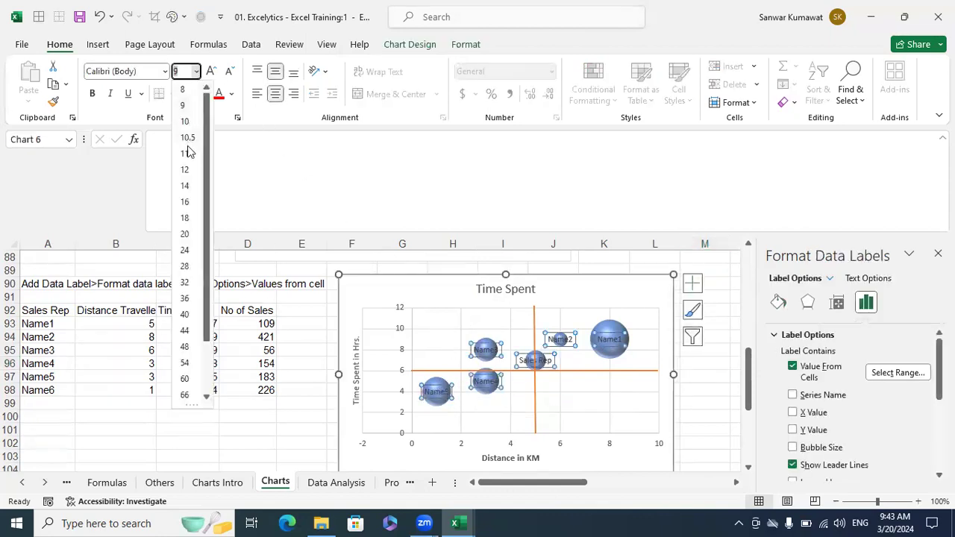
pyautogui.click(185, 91)
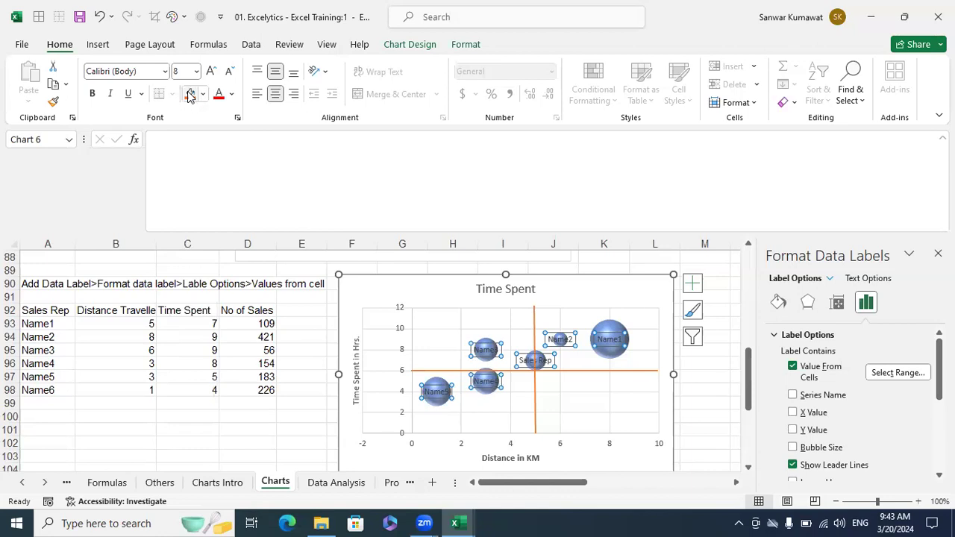
pyautogui.click(190, 71)
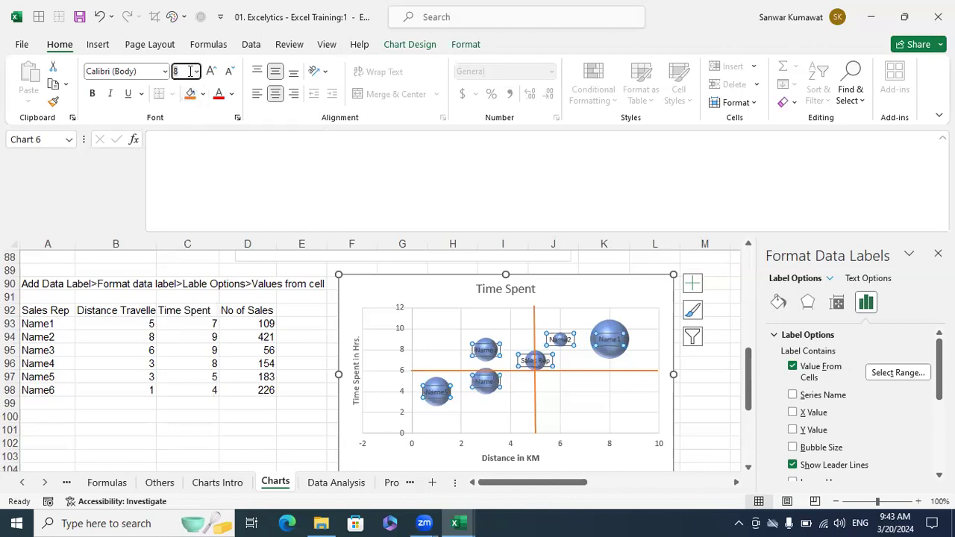
pyautogui.click(220, 95)
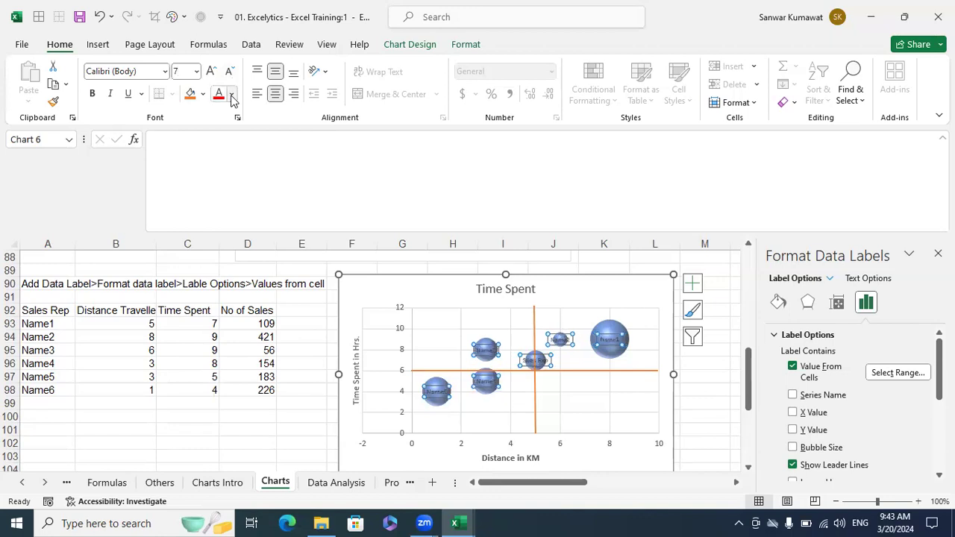
# - Try white and then gold label text, and make the labels bold
pyautogui.click(231, 97)
pyautogui.click(217, 155)
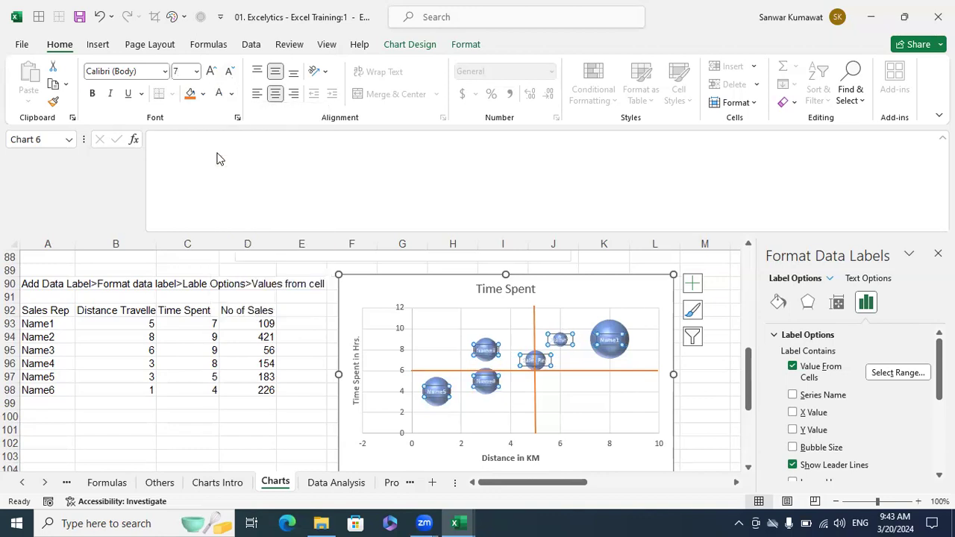
pyautogui.click(232, 95)
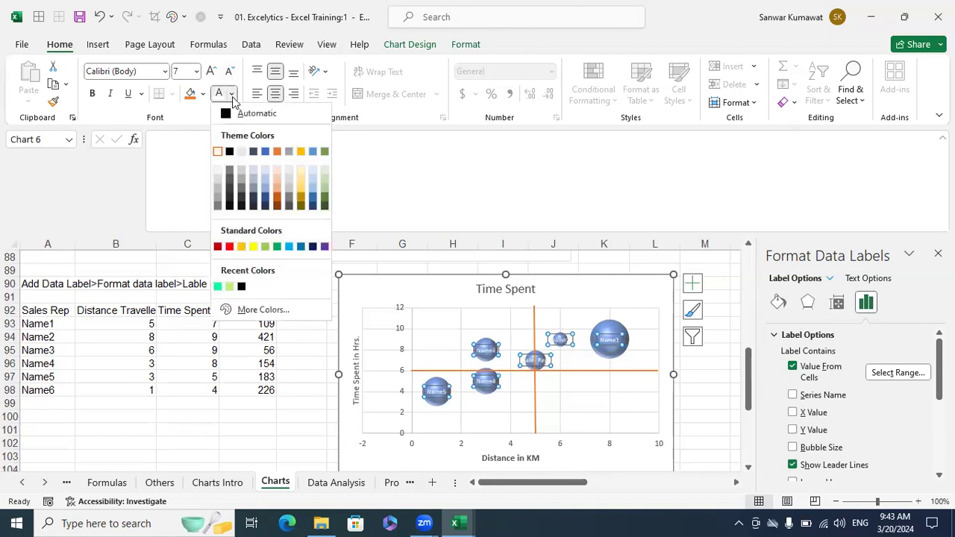
pyautogui.click(252, 247)
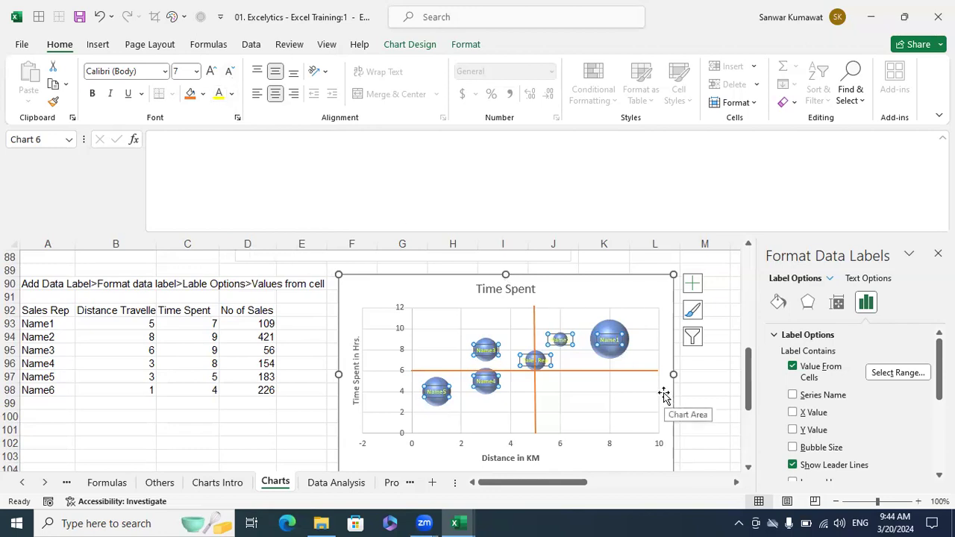
pyautogui.hotkey('ctrl', 'b')
# - Compare purple and red label colours, then settle on white label text
pyautogui.click(702, 391)
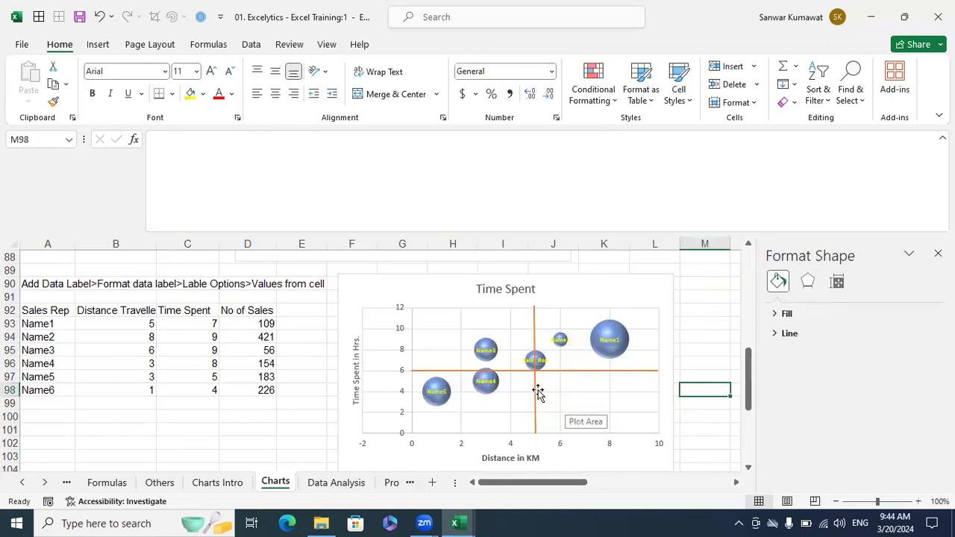
pyautogui.click(435, 392)
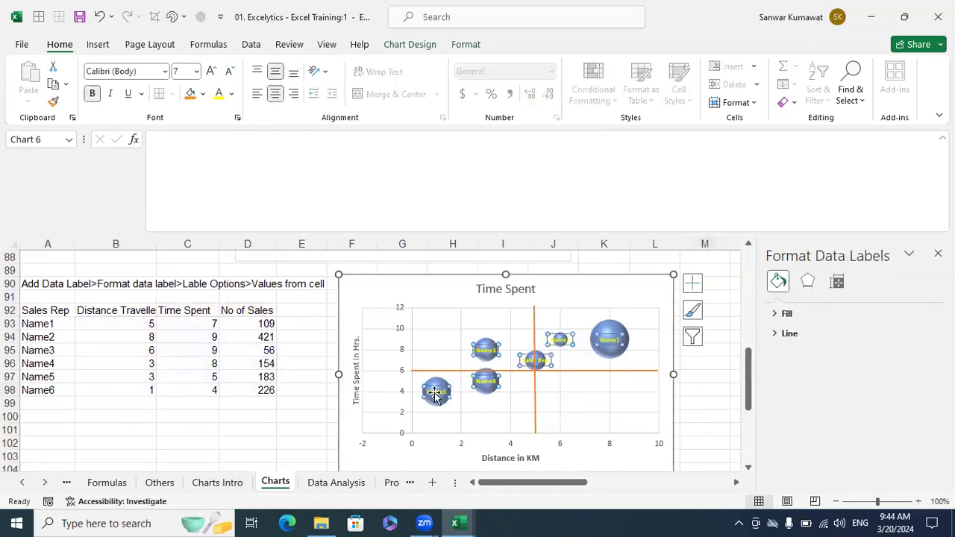
pyautogui.click(233, 95)
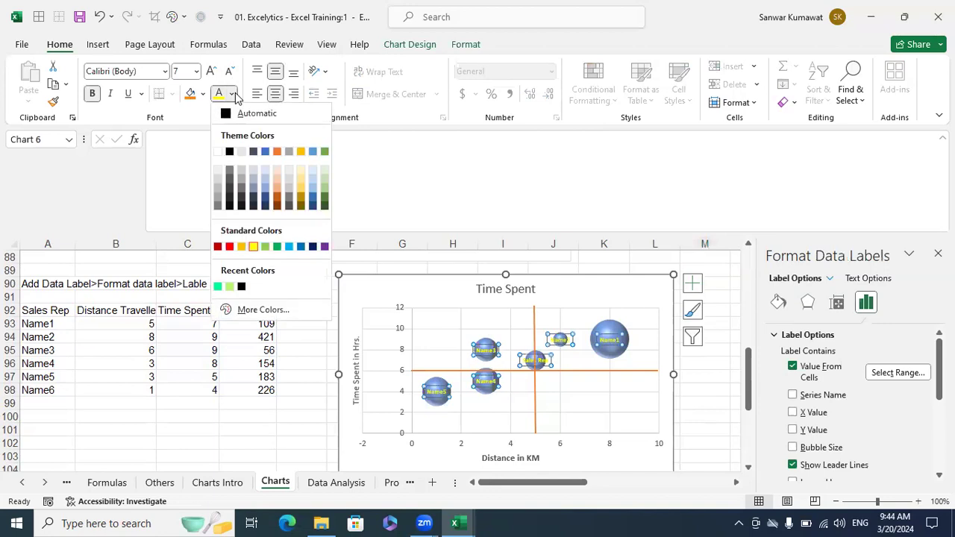
pyautogui.click(324, 247)
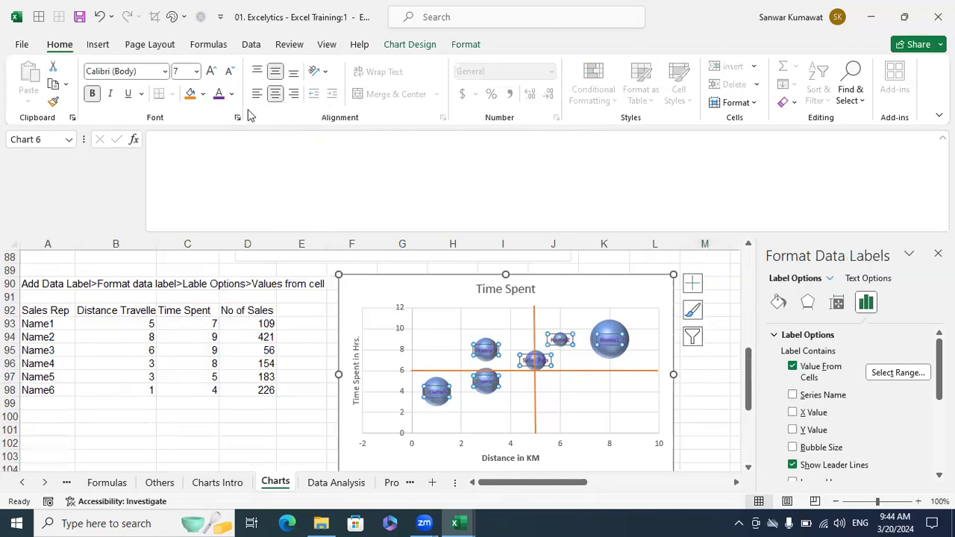
pyautogui.click(232, 94)
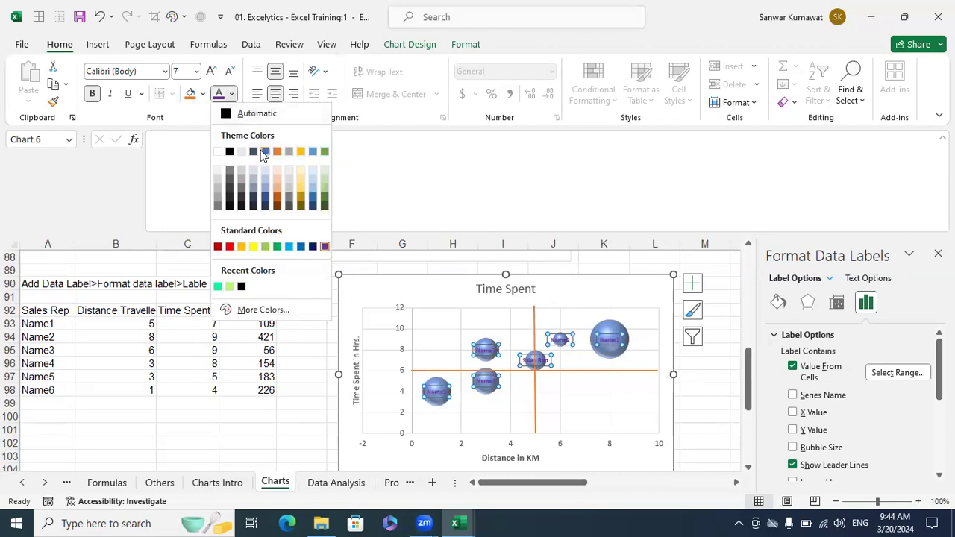
pyautogui.click(231, 247)
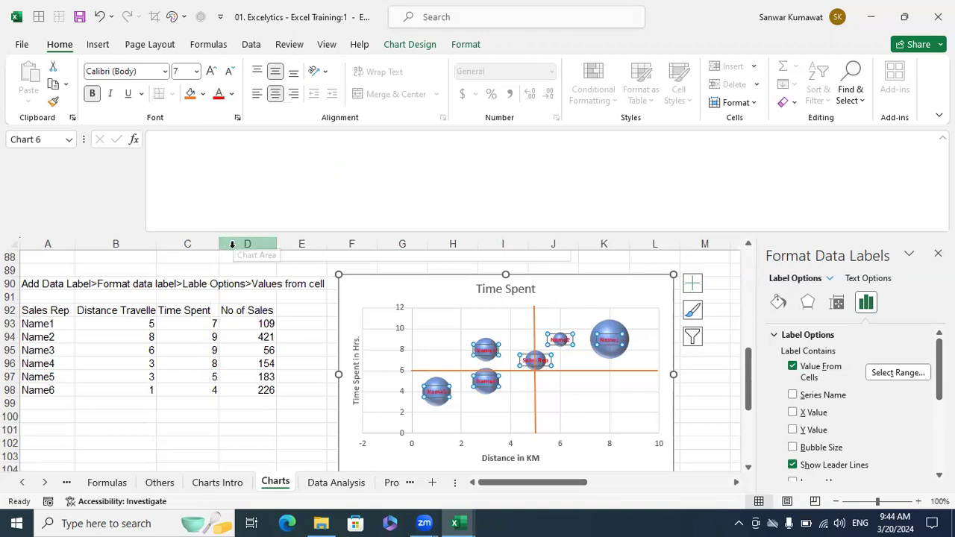
pyautogui.click(704, 388)
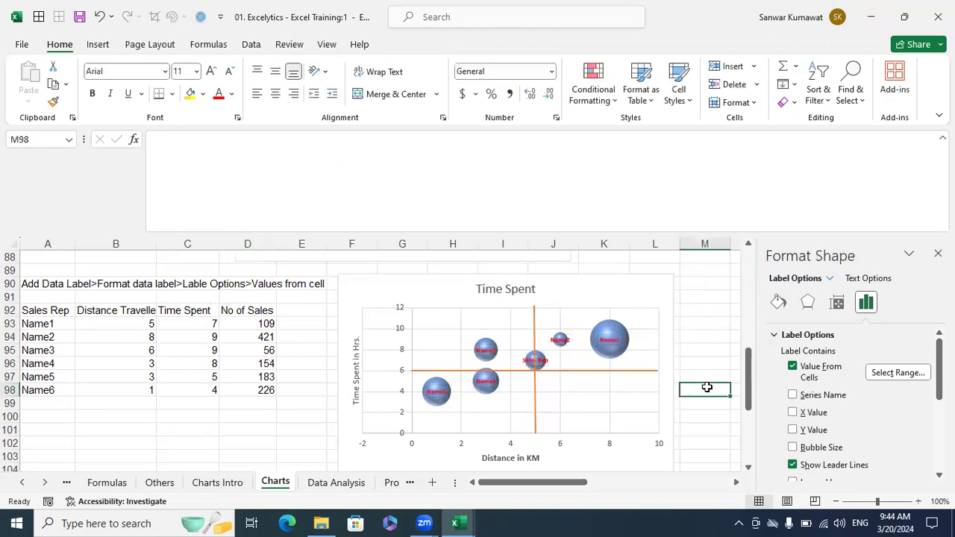
pyautogui.click(437, 390)
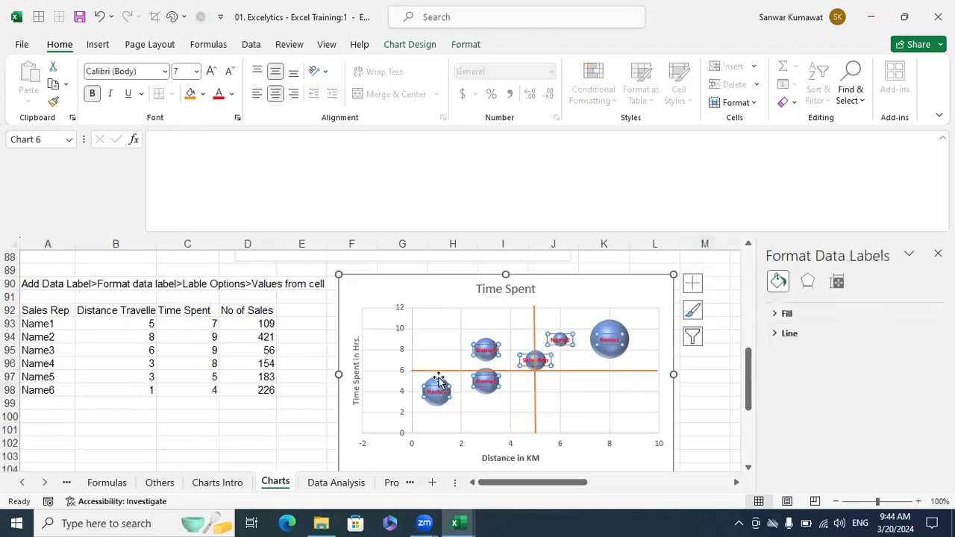
pyautogui.click(232, 95)
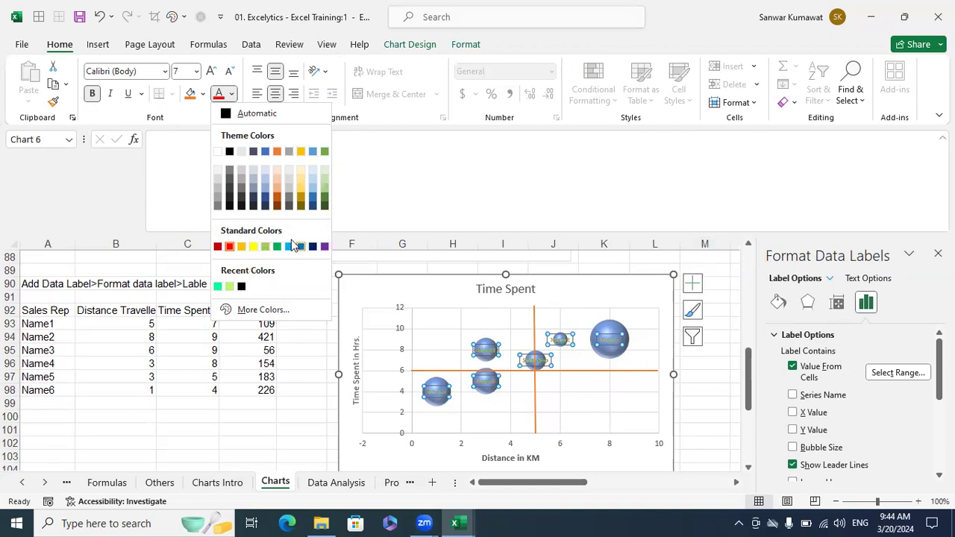
pyautogui.click(219, 152)
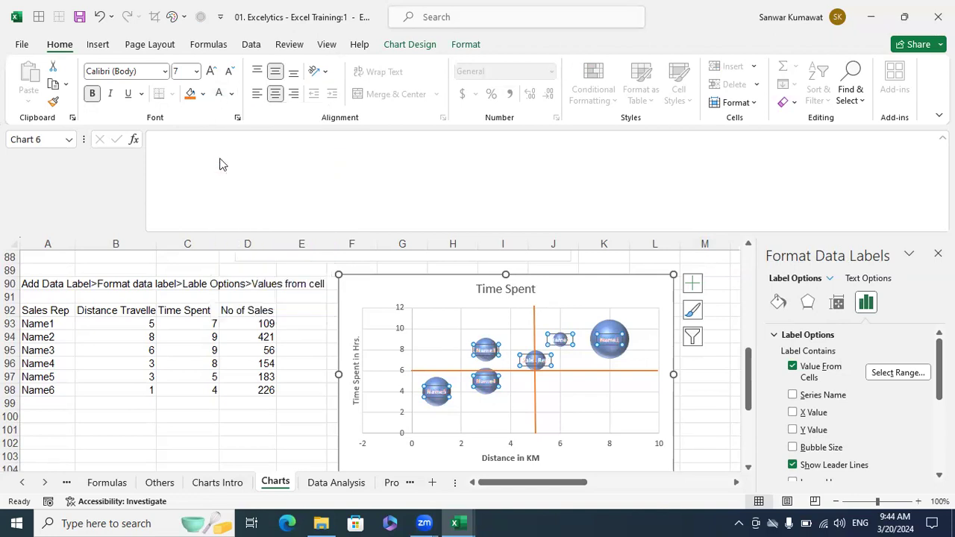
pyautogui.click(735, 388)
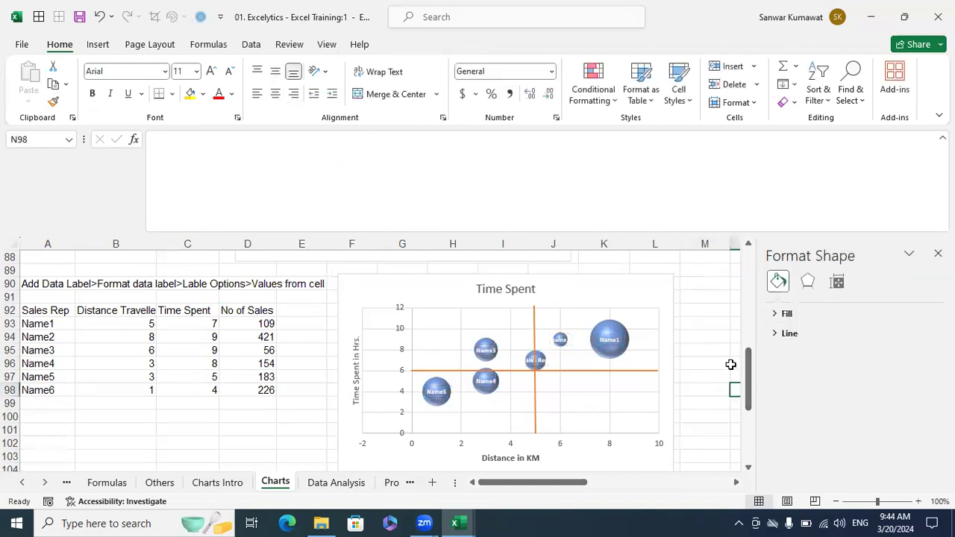
# - Delete the old Behavioral chart from the Charts sheet
pyautogui.scroll(-4, 512, 345)
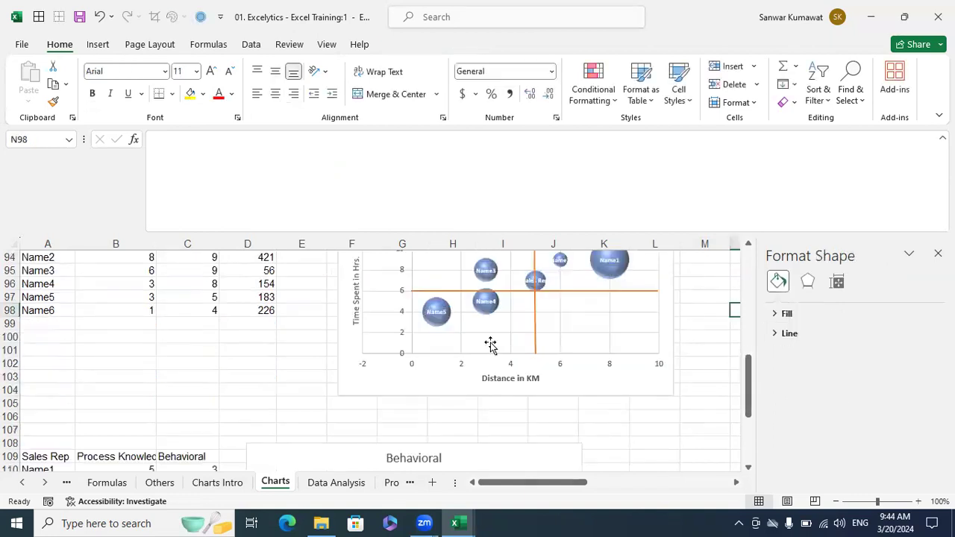
pyautogui.scroll(-1, 545, 314)
pyautogui.scroll(3, 578, 305)
pyautogui.scroll(-3, 529, 309)
pyautogui.scroll(-1, 529, 306)
pyautogui.click(338, 301)
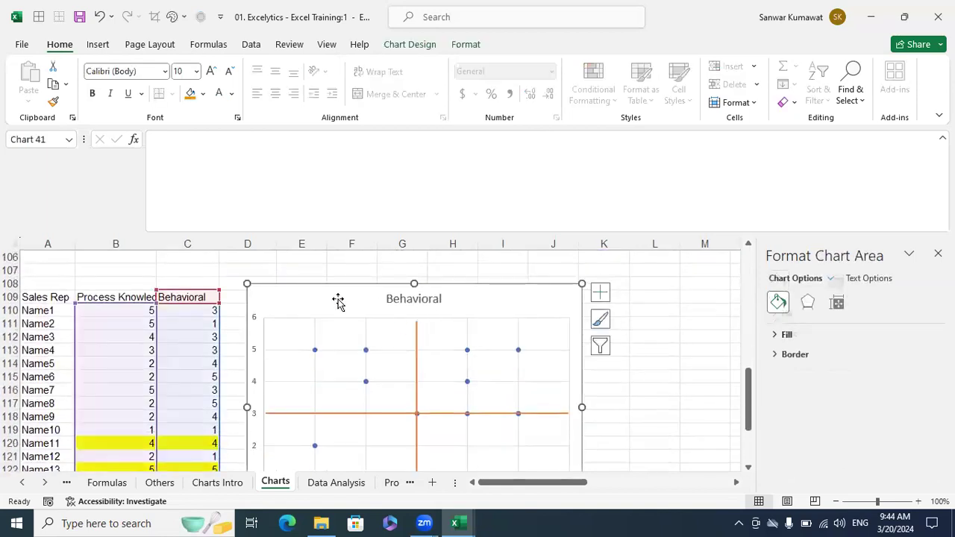
pyautogui.press('Delete')
# - Remove the leftover orange crosshair lines and select the Sales Rep scores table
pyautogui.click(415, 349)
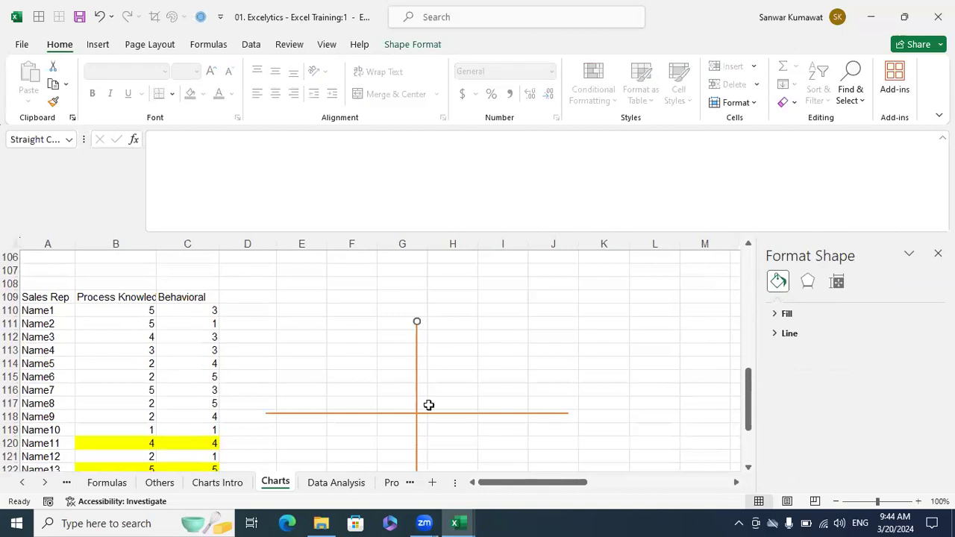
pyautogui.hotkey('ctrl', 'z')
pyautogui.hotkey('ctrl', 'z')
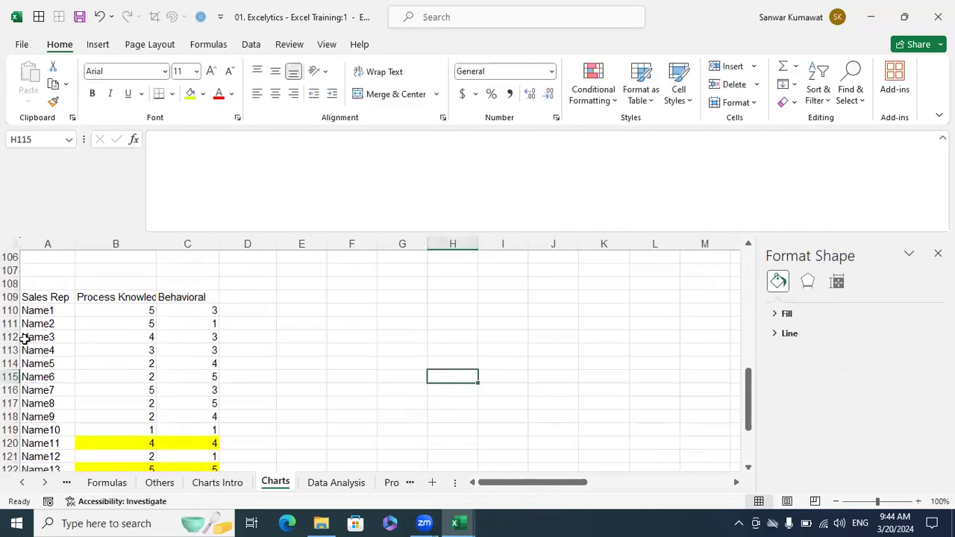
pyautogui.moveTo(30, 297); pyautogui.dragTo(175, 384)
# - AutoFit columns B and C so the Process Knowledge heading is fully visible
pyautogui.scroll(4, 216, 368)
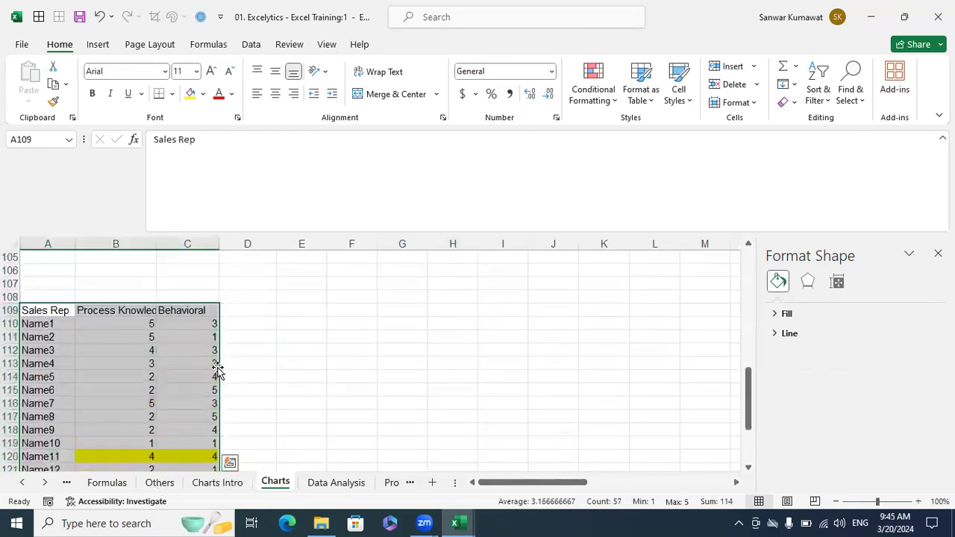
pyautogui.doubleClick(156, 244)
pyautogui.click(245, 269)
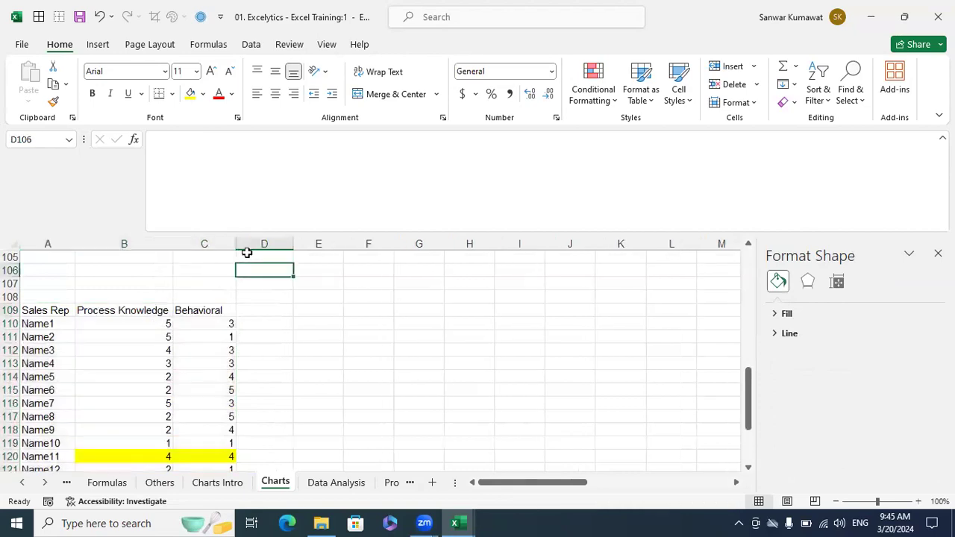
pyautogui.doubleClick(235, 244)
pyautogui.click(289, 309)
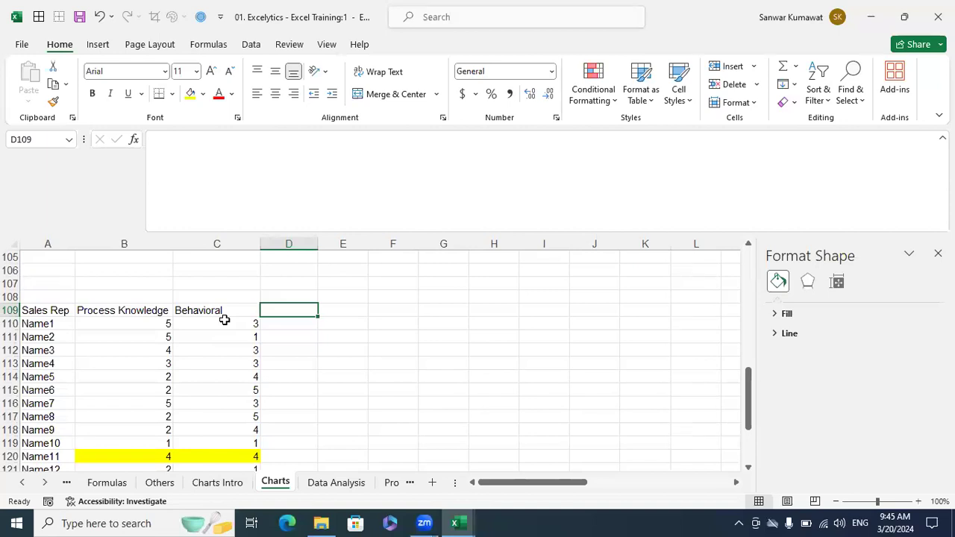
# - Select the scores table down to Name11, then clear the selection
pyautogui.moveTo(60, 311); pyautogui.dragTo(214, 400)
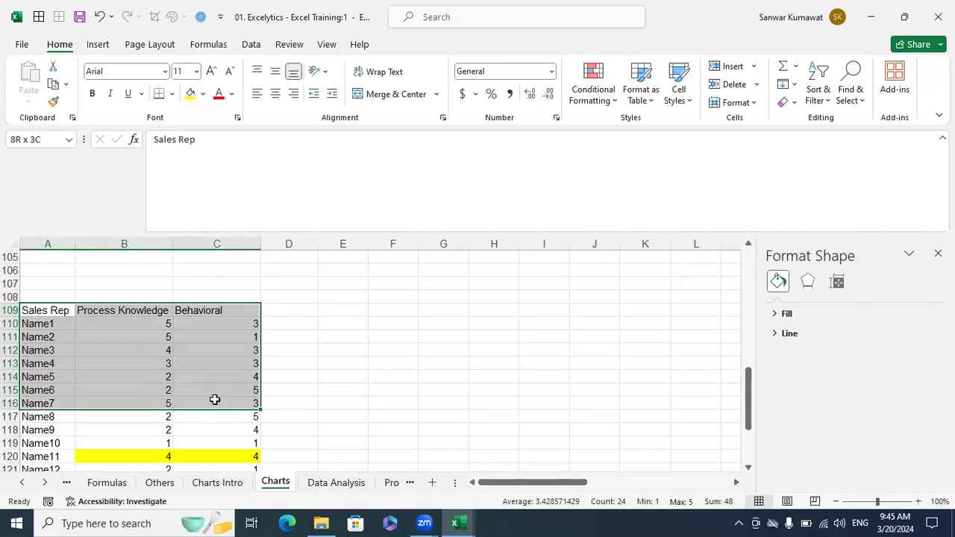
pyautogui.moveTo(214, 400); pyautogui.dragTo(217, 456)
pyautogui.click(309, 362)
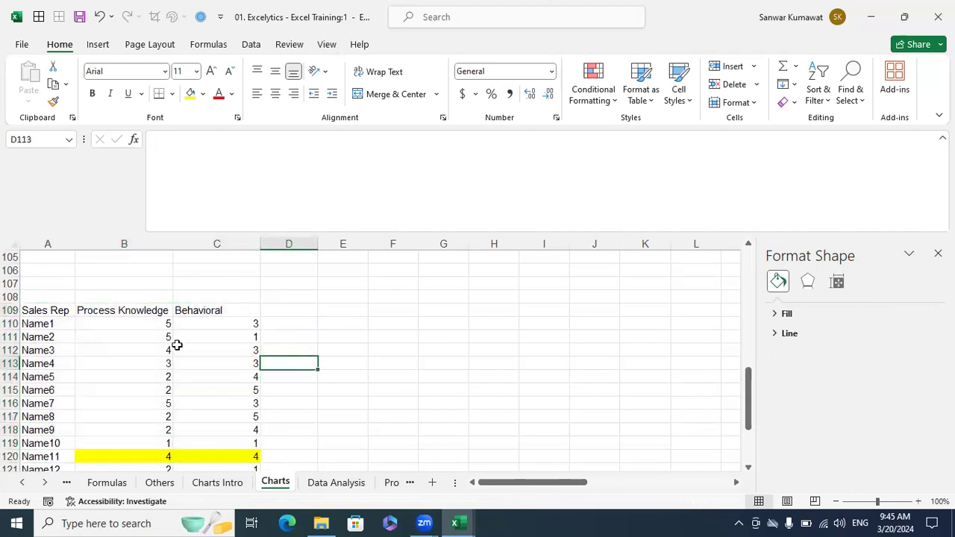
pyautogui.click(137, 311)
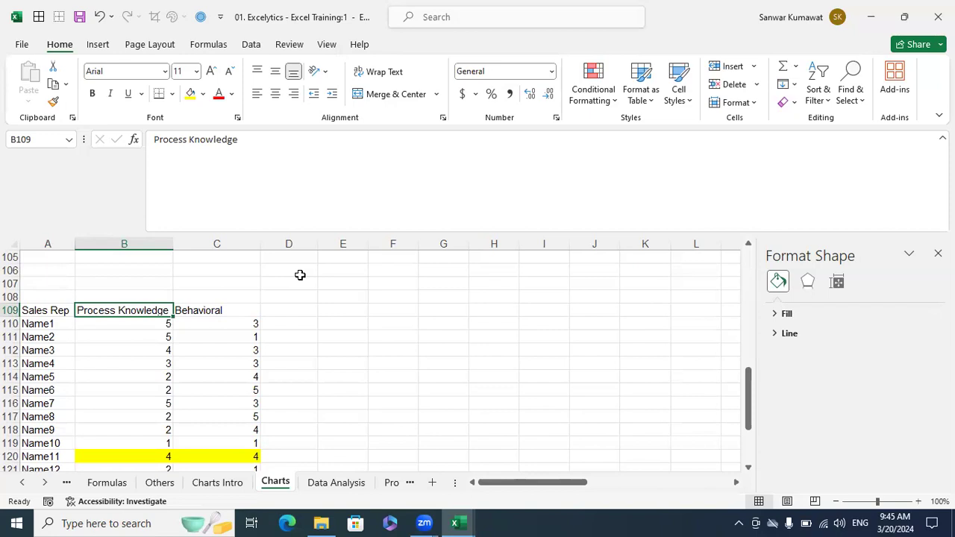
# - Inspect individual reps' Process Knowledge and Behavioral scores cell by cell
pyautogui.click(34, 322)
pyautogui.click(139, 322)
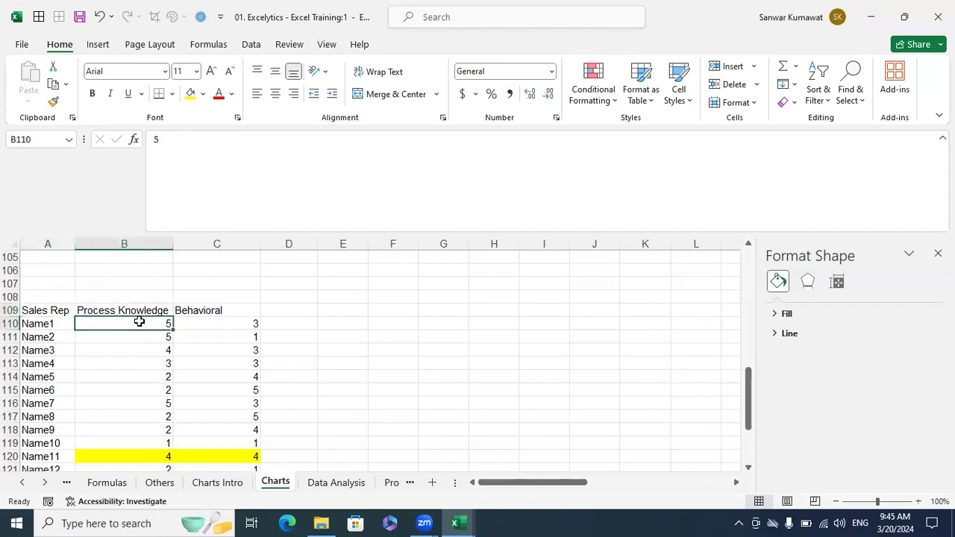
pyautogui.click(52, 337)
pyautogui.click(134, 338)
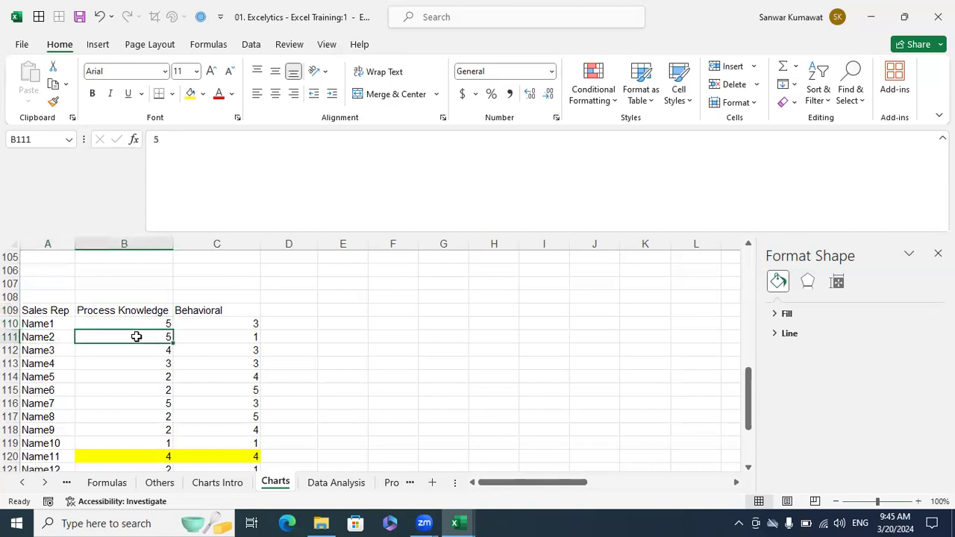
pyautogui.moveTo(26, 445); pyautogui.dragTo(151, 443)
pyautogui.click(151, 443)
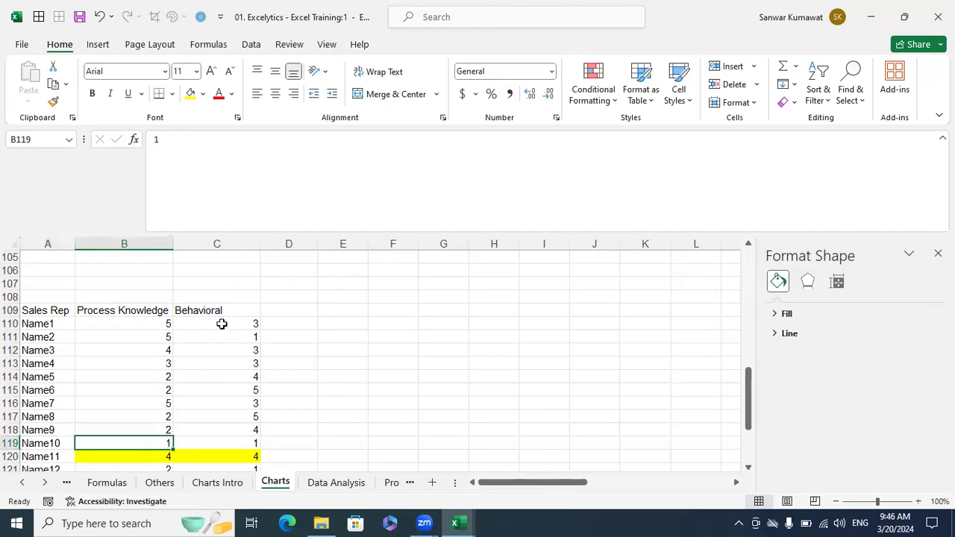
pyautogui.click(232, 321)
pyautogui.click(232, 350)
pyautogui.click(233, 377)
pyautogui.click(234, 401)
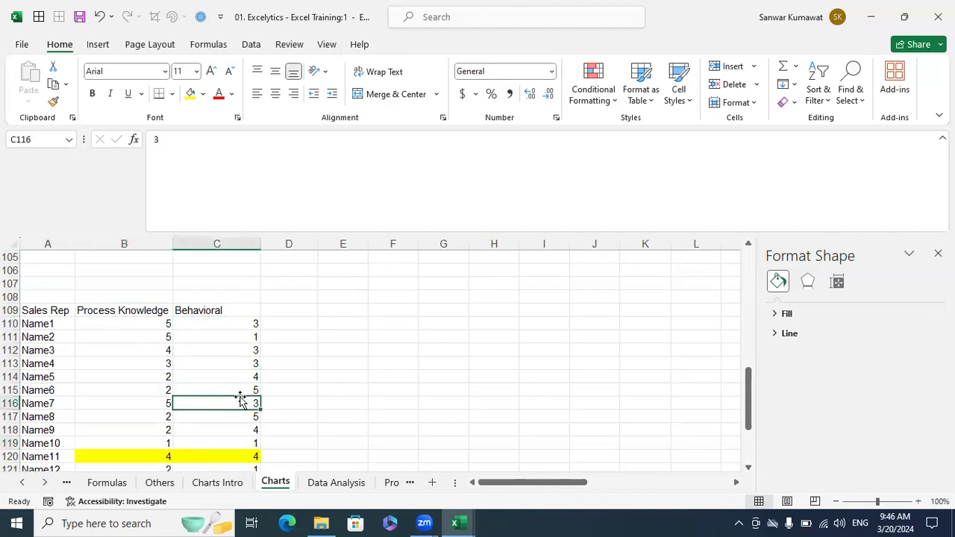
pyautogui.scroll(-2, 240, 401)
pyautogui.scroll(-1, 241, 398)
pyautogui.scroll(1, 250, 358)
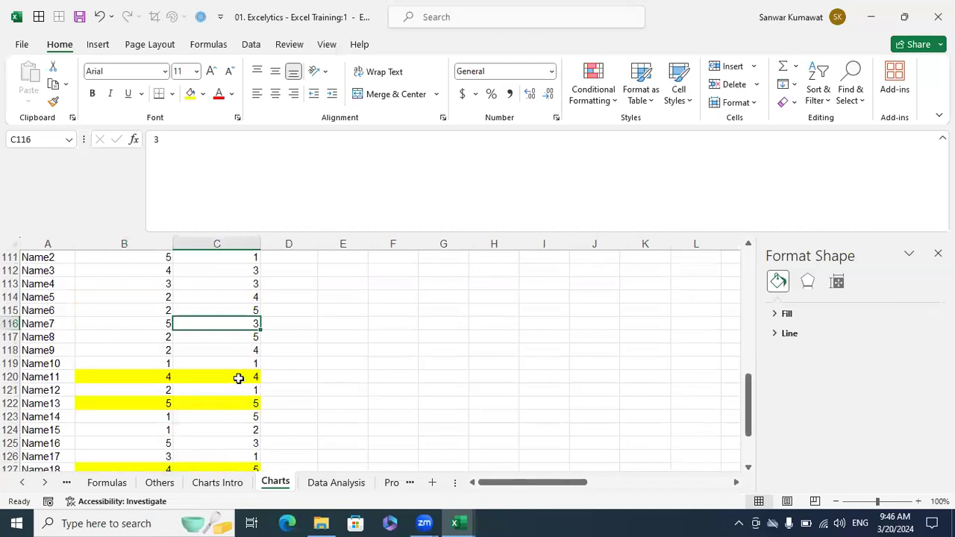
pyautogui.scroll(2, 242, 343)
pyautogui.moveTo(68, 314); pyautogui.dragTo(205, 445)
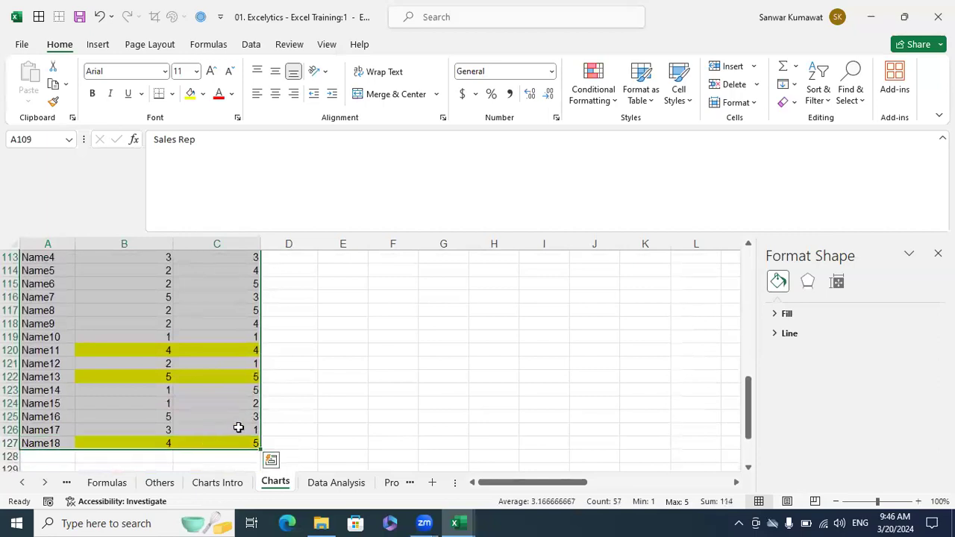
pyautogui.scroll(2, 240, 426)
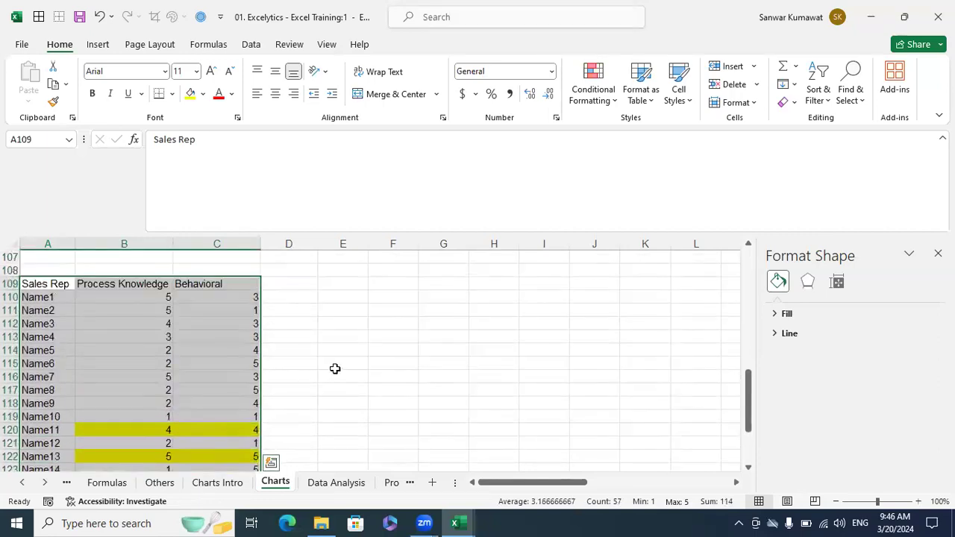
pyautogui.scroll(-1, 335, 369)
pyautogui.scroll(-1, 335, 368)
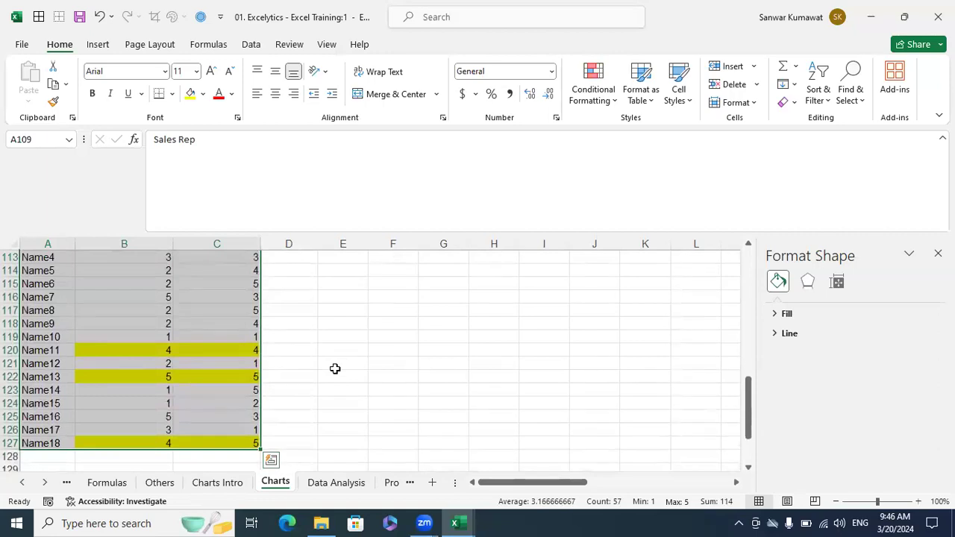
pyautogui.scroll(3, 335, 368)
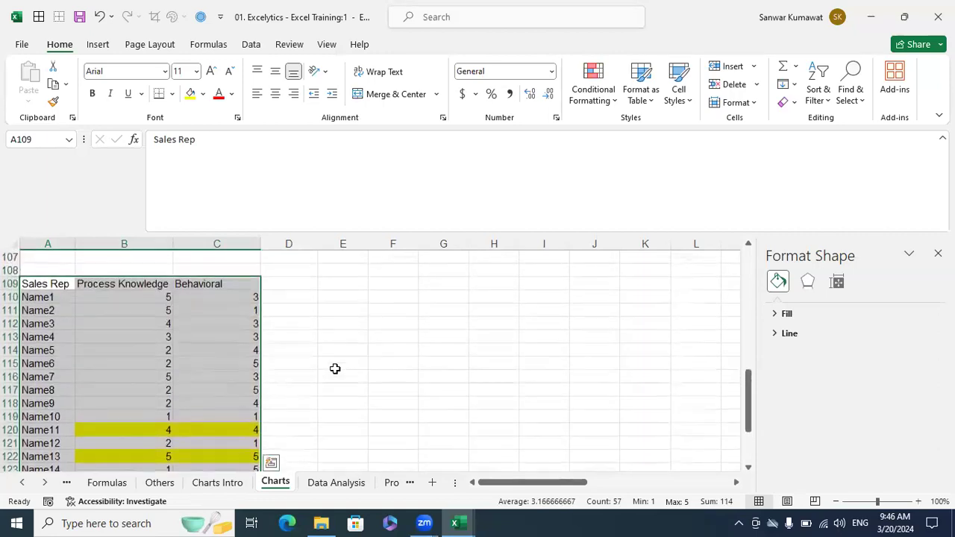
pyautogui.scroll(-2, 335, 368)
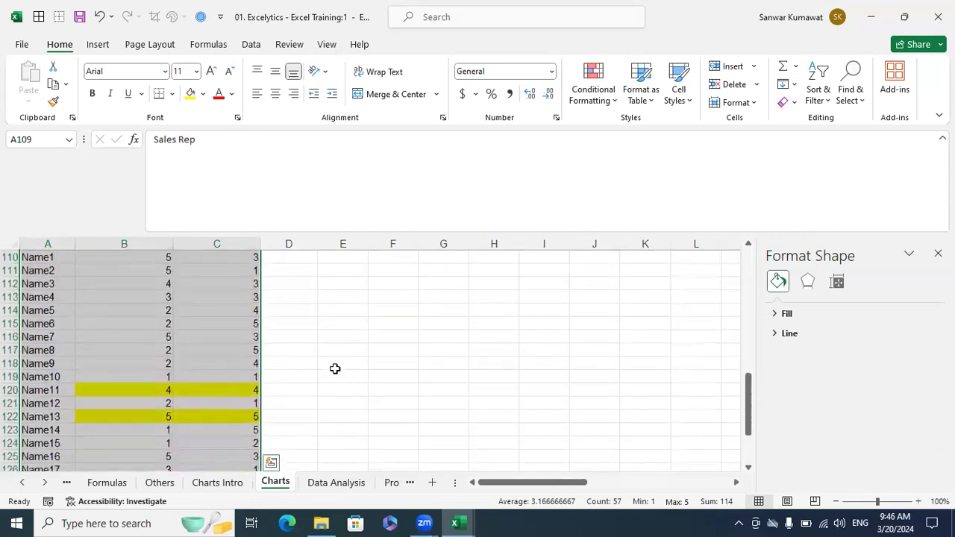
pyautogui.moveTo(68, 416); pyautogui.dragTo(121, 415)
pyautogui.click(121, 415)
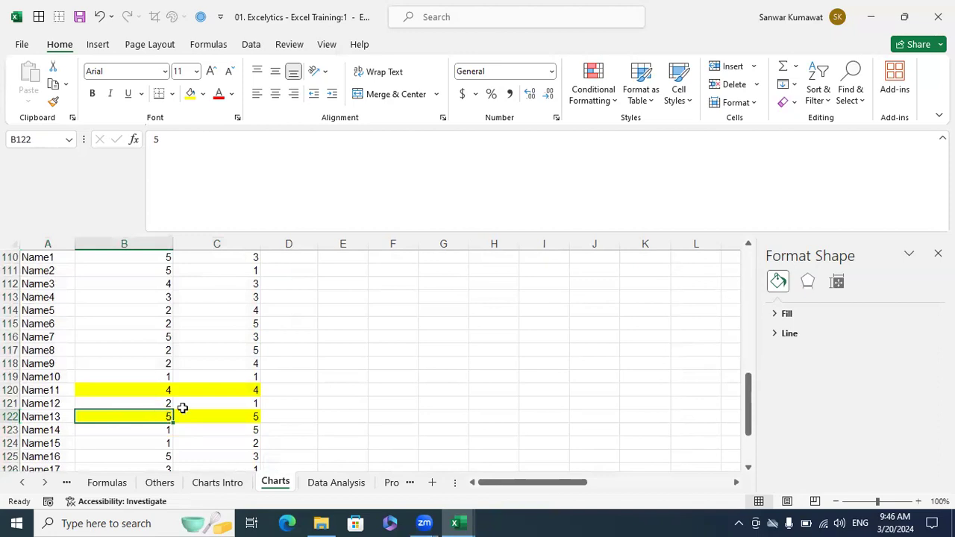
pyautogui.scroll(1, 184, 407)
pyautogui.click(210, 451)
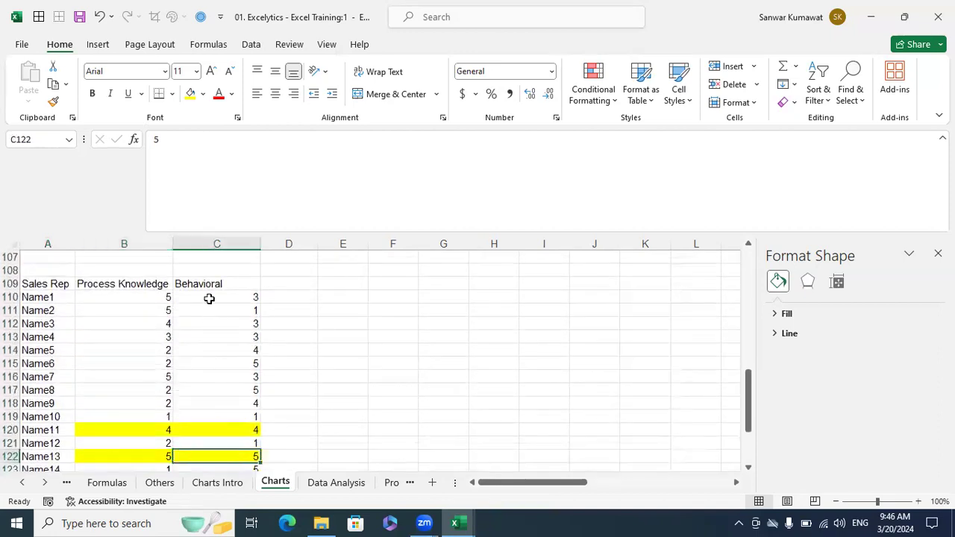
pyautogui.scroll(-1, 321, 379)
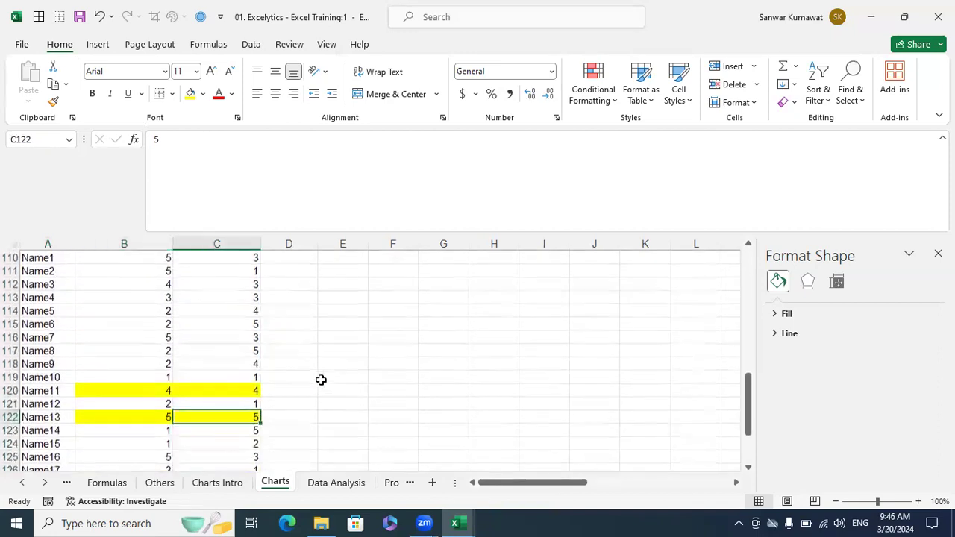
pyautogui.scroll(1, 321, 379)
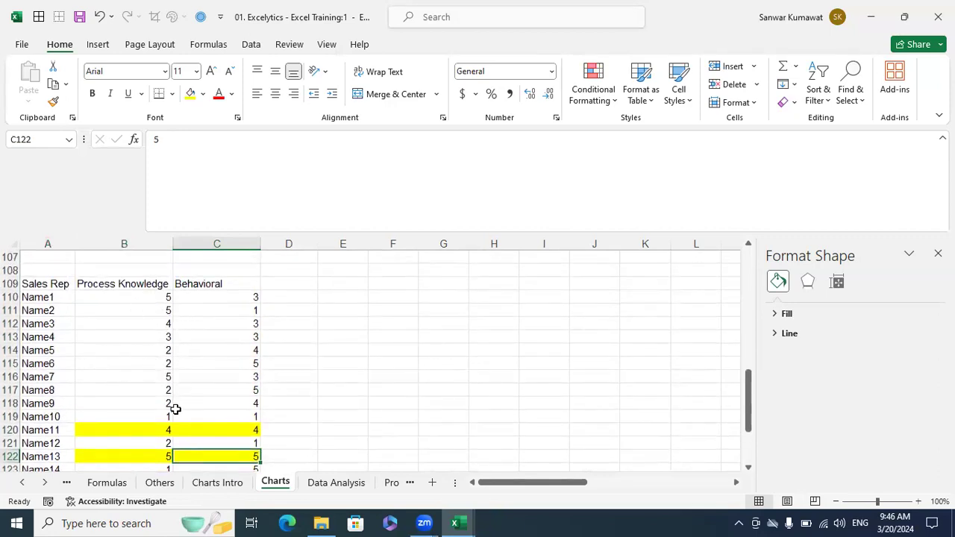
pyautogui.scroll(4, 183, 407)
pyautogui.scroll(3, 184, 407)
pyautogui.moveTo(32, 340); pyautogui.dragTo(192, 416)
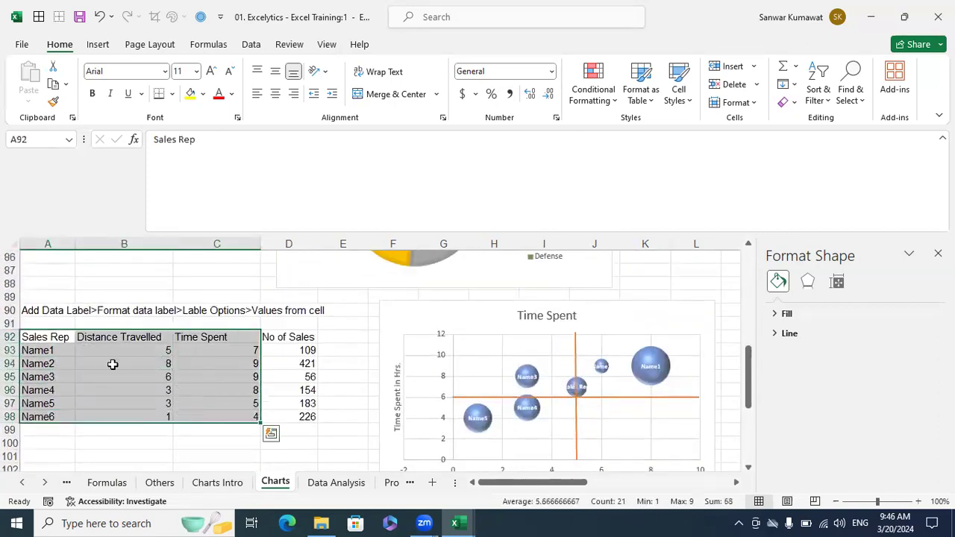
# - Select the Sales Rep score table from A109 through C127
pyautogui.click(146, 361)
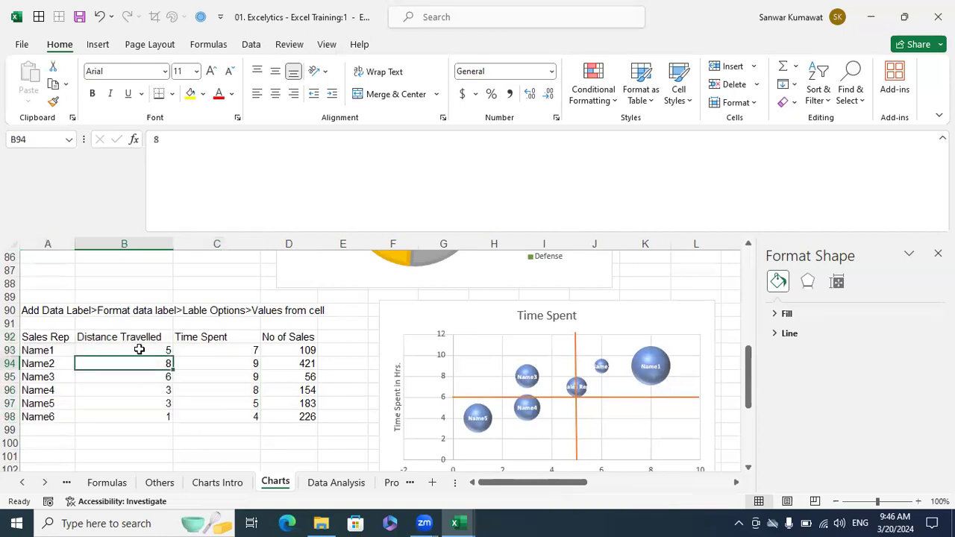
pyautogui.click(243, 417)
pyautogui.moveTo(103, 336); pyautogui.dragTo(217, 407)
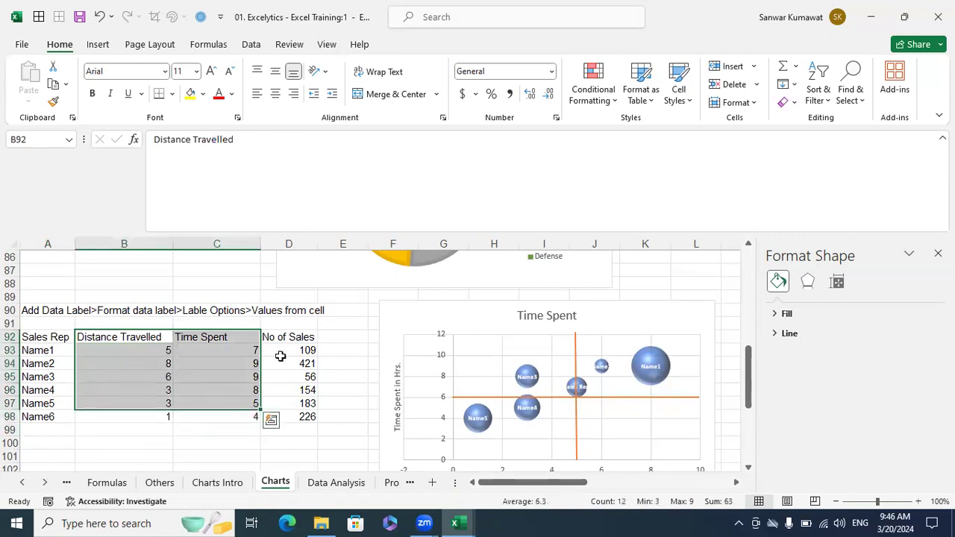
pyautogui.click(199, 362)
pyautogui.moveTo(136, 338); pyautogui.dragTo(197, 416)
pyautogui.scroll(-6, 263, 383)
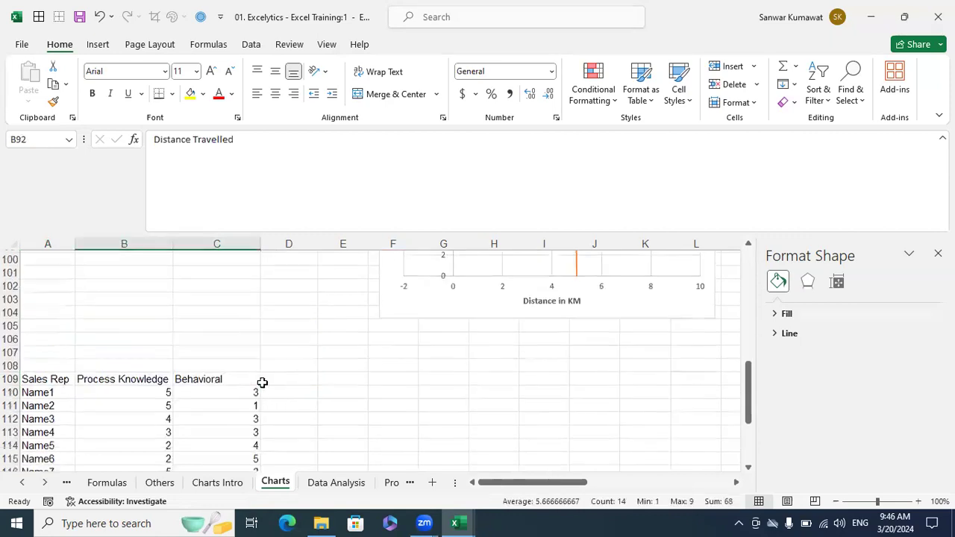
pyautogui.moveTo(51, 323); pyautogui.dragTo(203, 417)
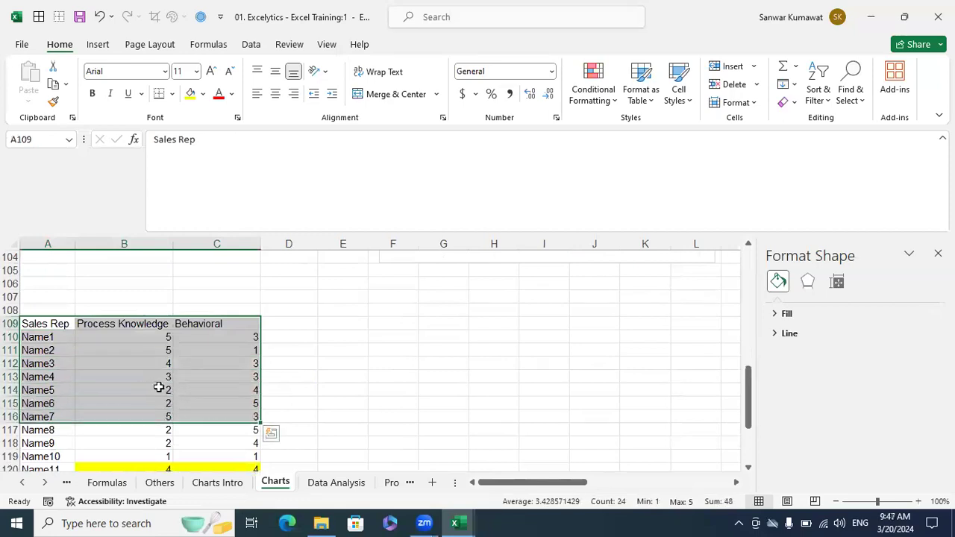
pyautogui.scroll(-2, 159, 387)
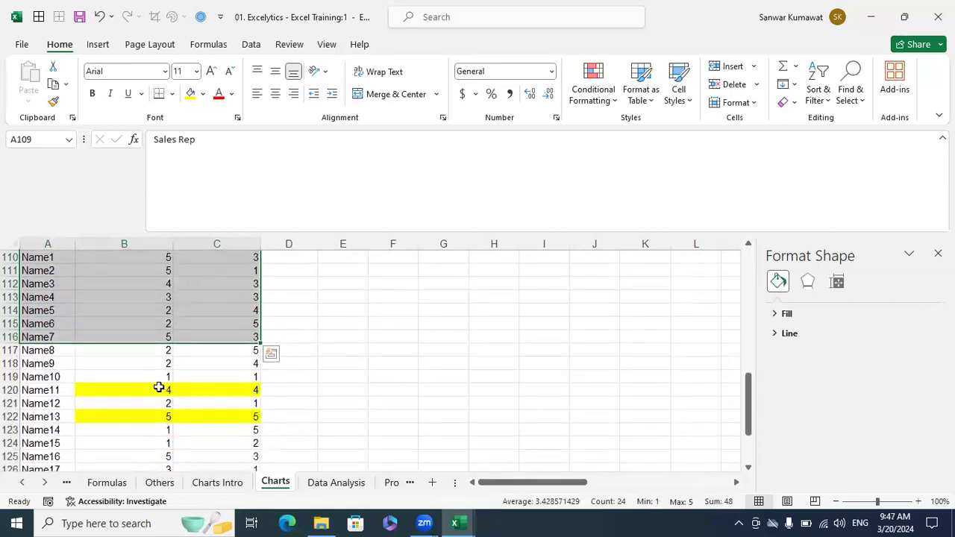
pyautogui.hotkey('ctrl', 'shift', 'Down')
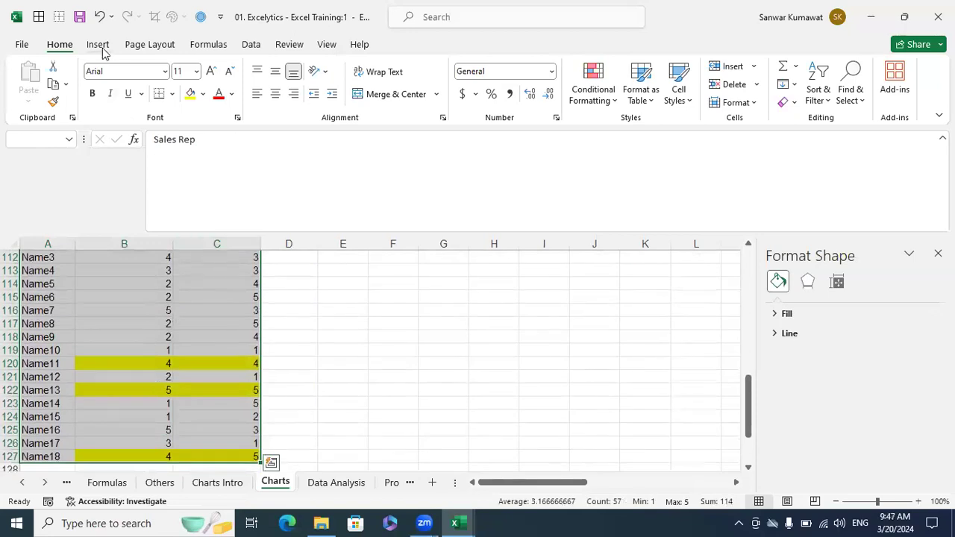
# - Insert the Behavioral XY scatter chart from All Charts and drag it right of the table
pyautogui.click(98, 45)
pyautogui.click(572, 118)
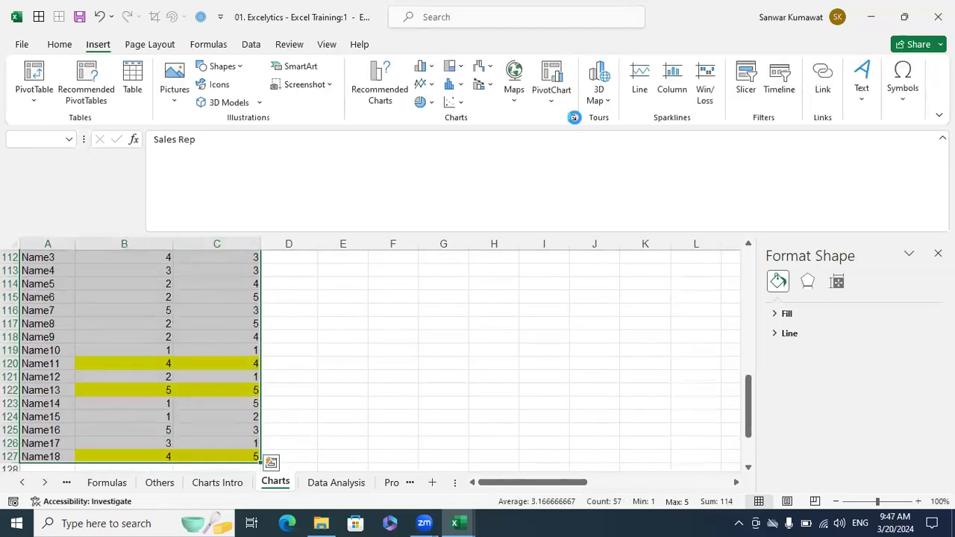
pyautogui.click(373, 82)
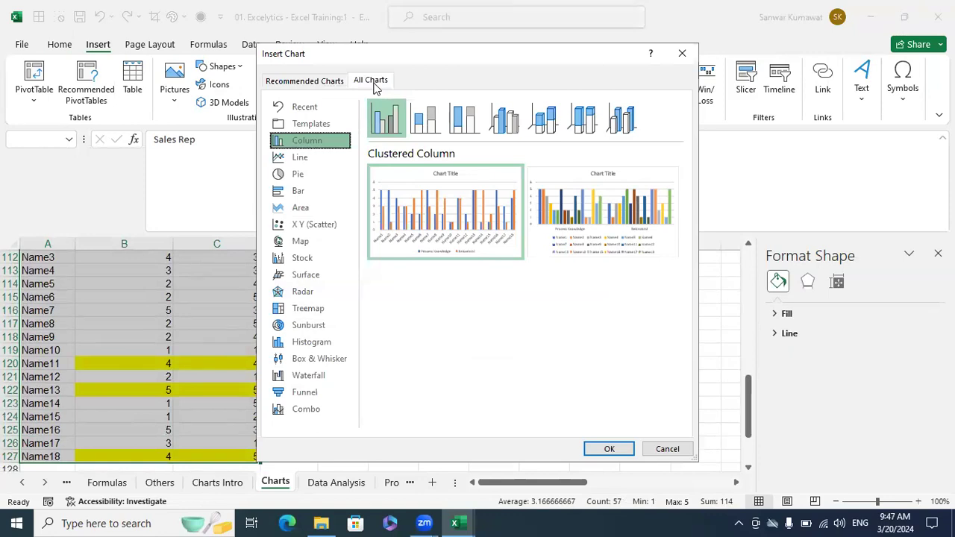
pyautogui.click(332, 225)
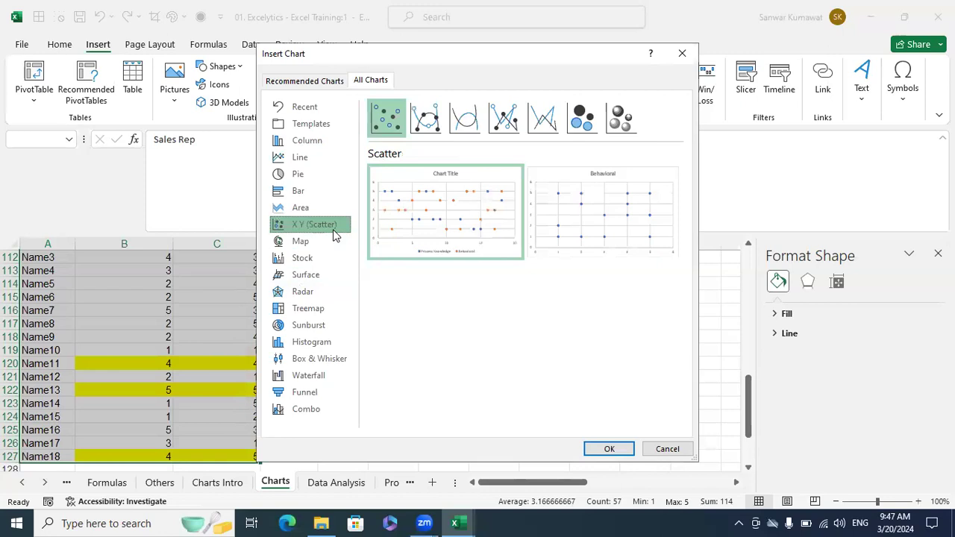
pyautogui.moveTo(417, 239)
pyautogui.moveTo(663, 229)
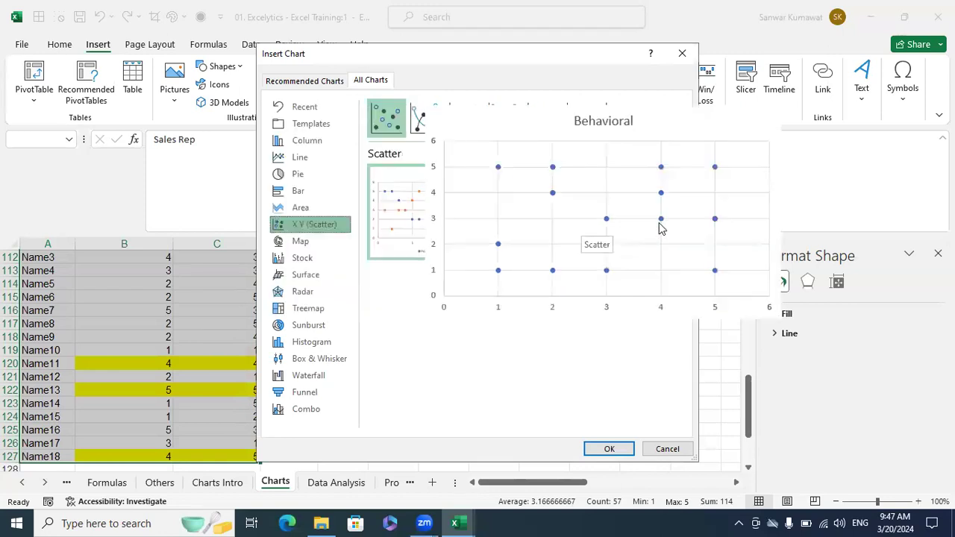
pyautogui.click(657, 220)
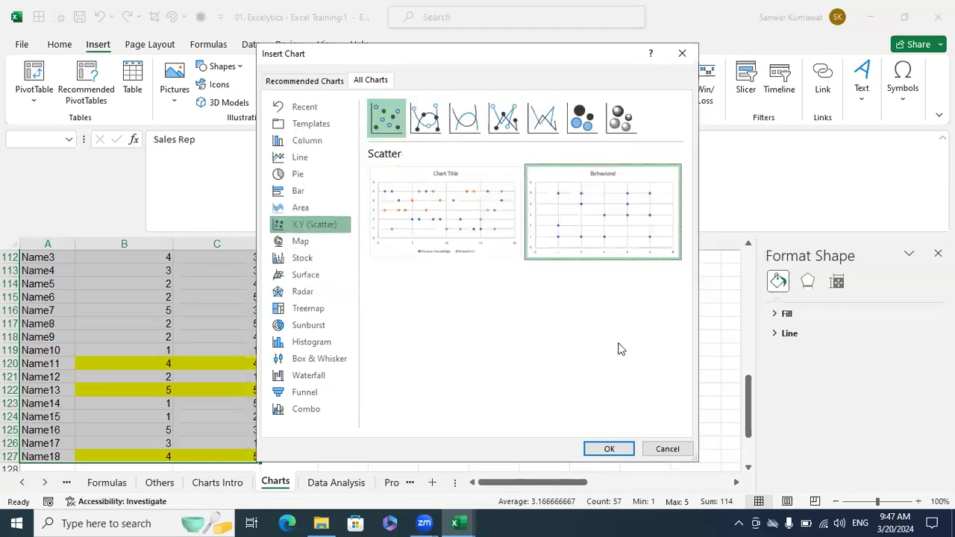
pyautogui.click(594, 448)
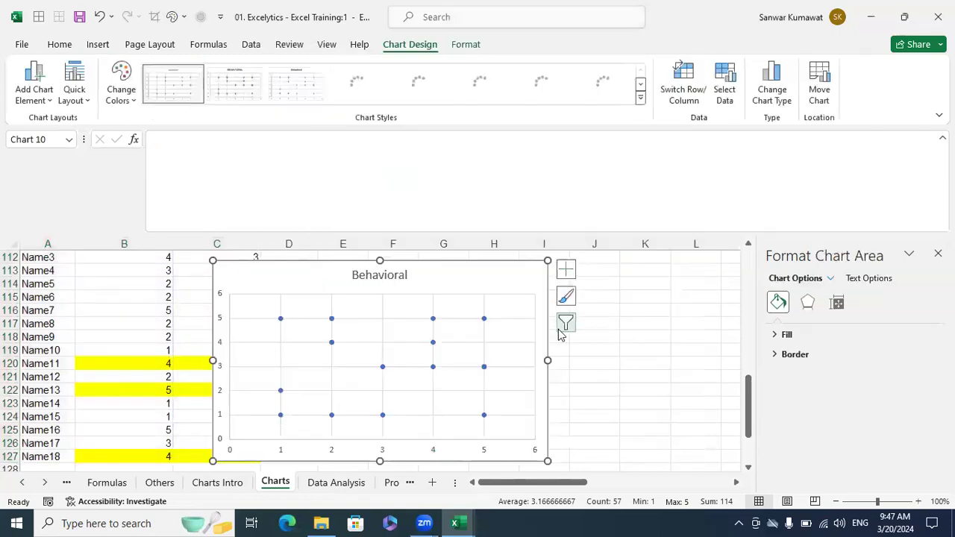
pyautogui.moveTo(425, 267); pyautogui.dragTo(507, 268)
pyautogui.scroll(-1, 555, 300)
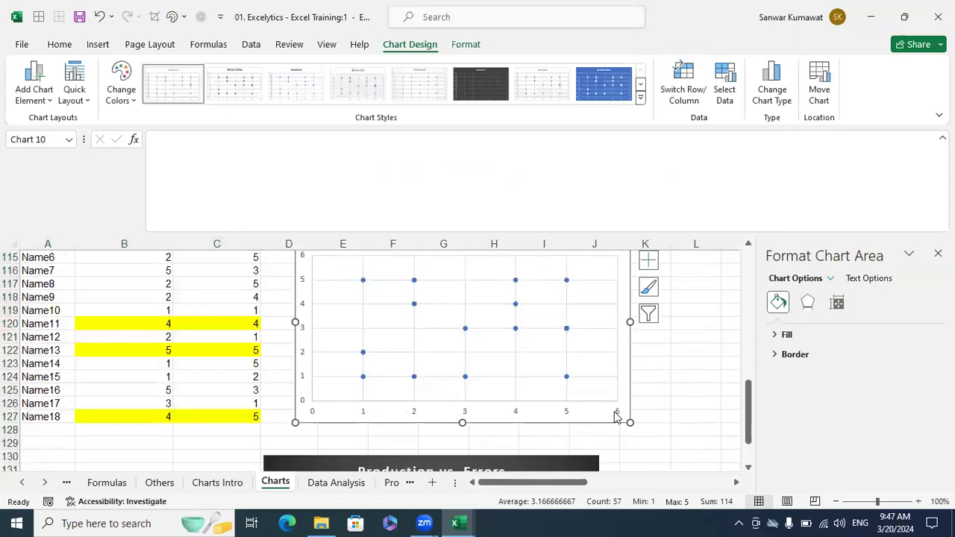
pyautogui.scroll(1, 472, 407)
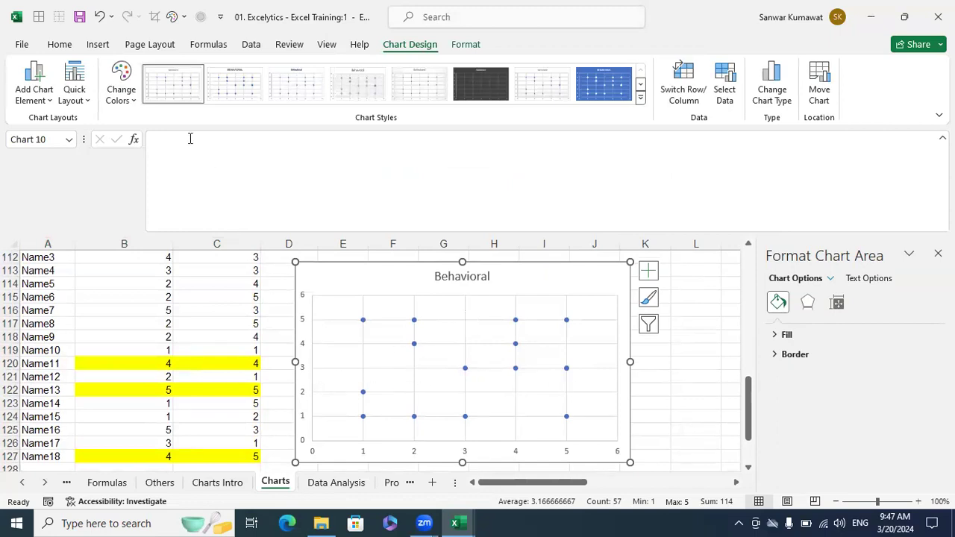
# - Draw a vertical line at x=3 and a horizontal line at y=3 across the scatter chart
pyautogui.click(104, 49)
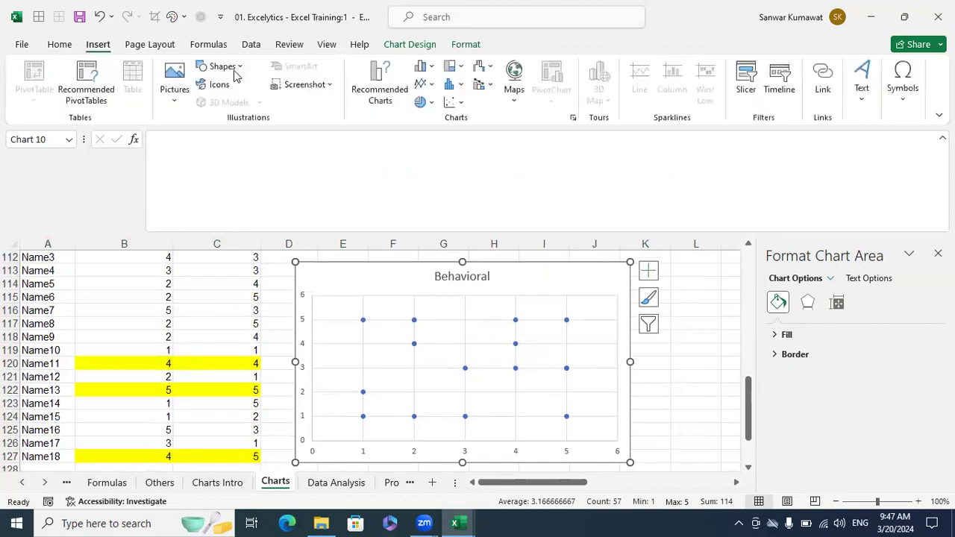
pyautogui.click(234, 71)
pyautogui.click(216, 101)
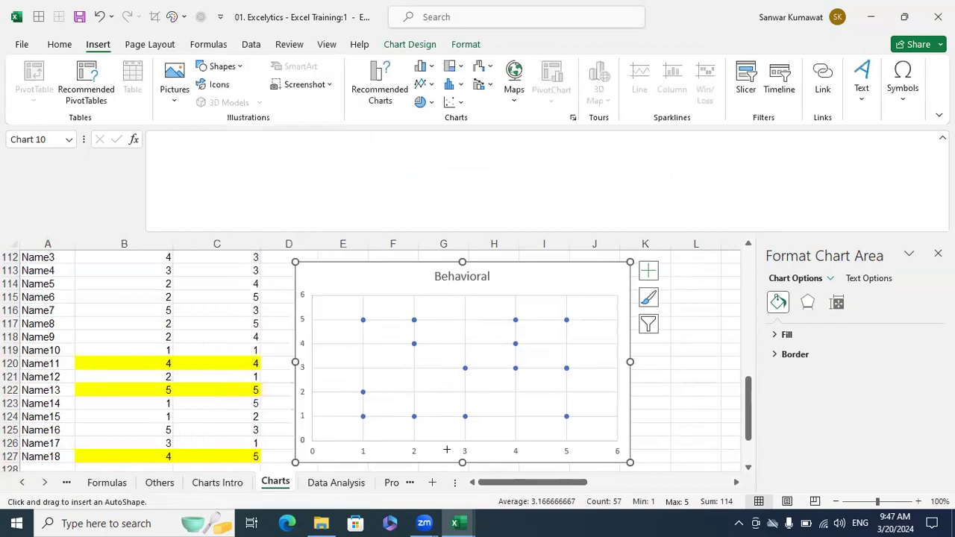
pyautogui.moveTo(466, 438); pyautogui.dragTo(465, 295)
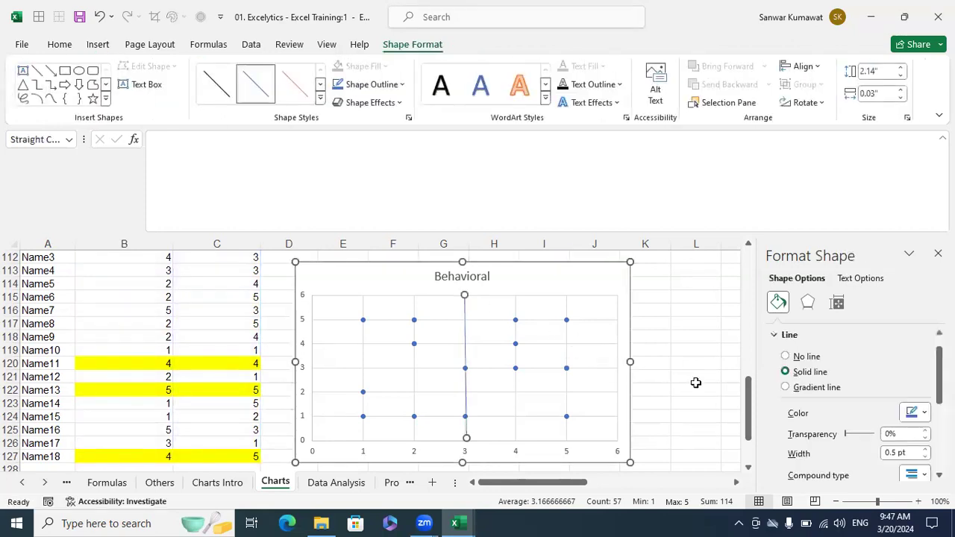
pyautogui.click(696, 379)
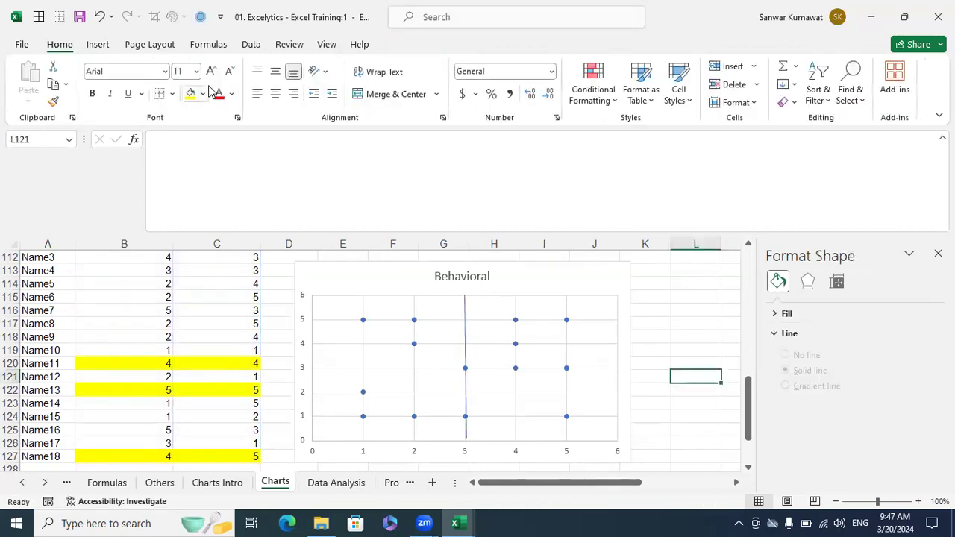
pyautogui.click(98, 45)
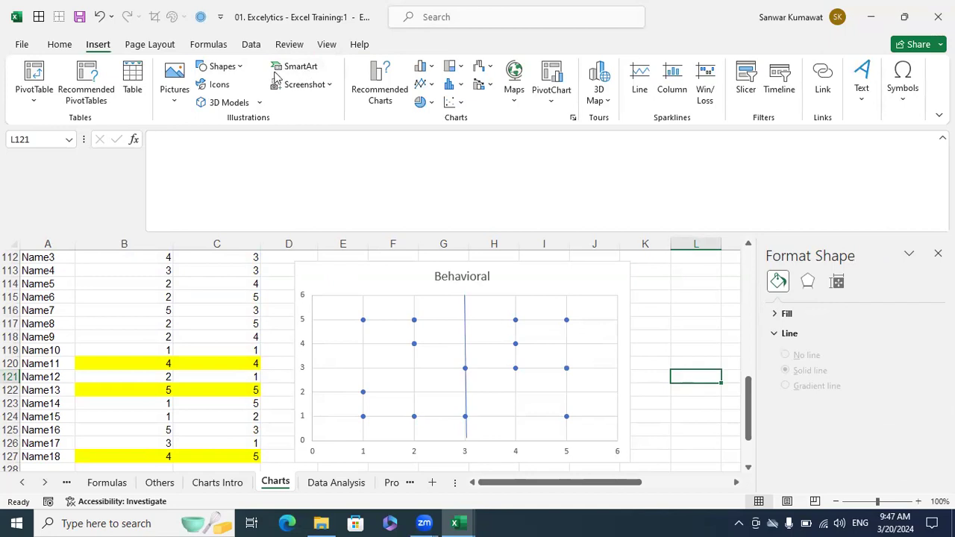
pyautogui.click(221, 67)
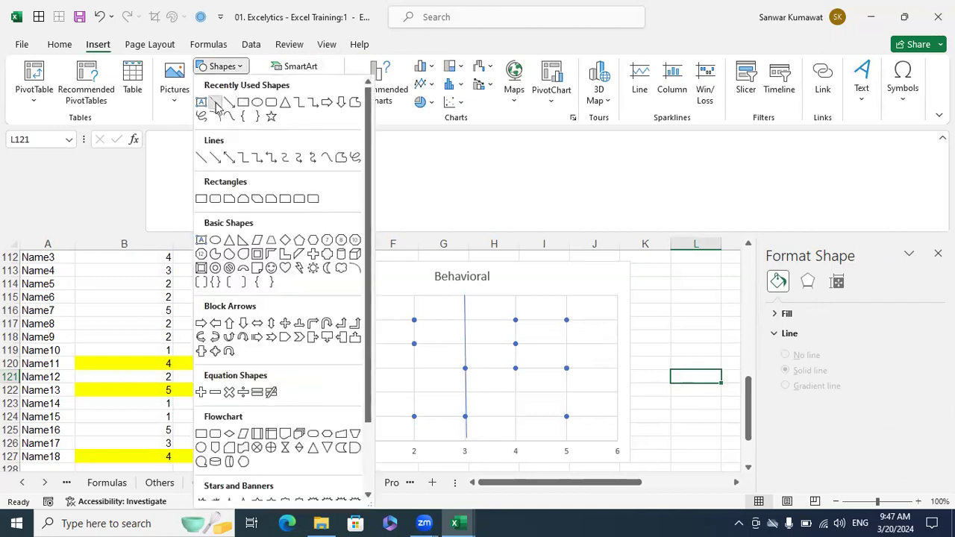
pyautogui.click(215, 102)
pyautogui.moveTo(312, 367); pyautogui.dragTo(618, 368)
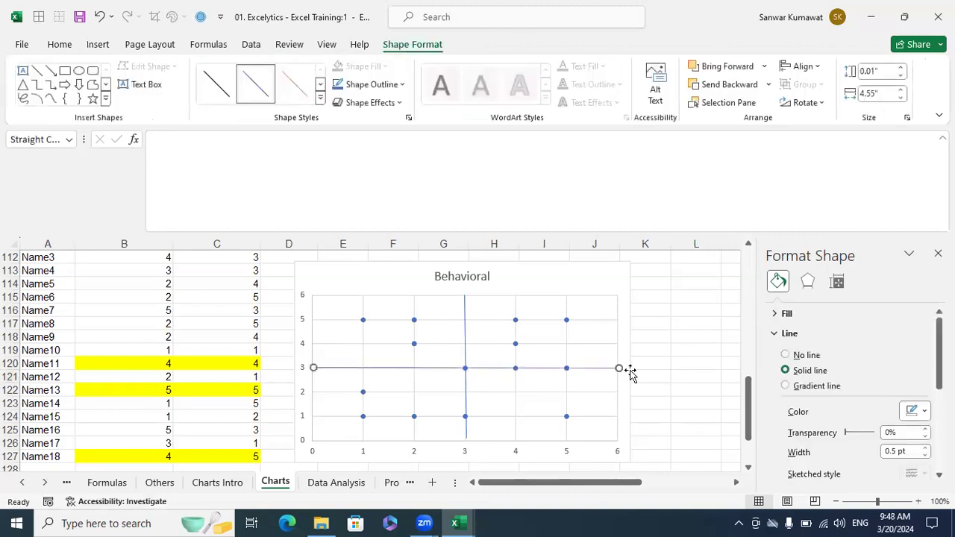
# - Apply an orange shape style to both divider lines
pyautogui.click(319, 98)
pyautogui.click(303, 206)
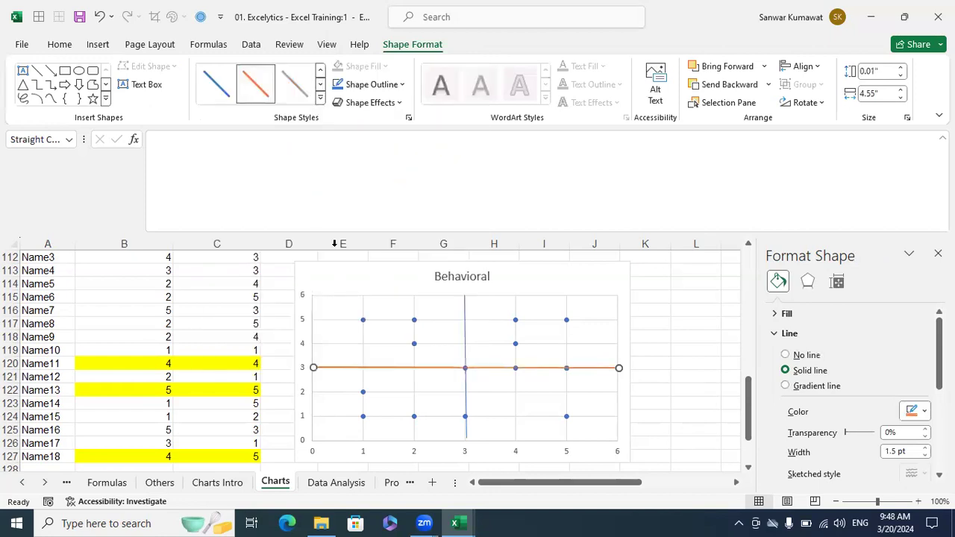
pyautogui.click(469, 375)
pyautogui.click(319, 98)
pyautogui.click(295, 205)
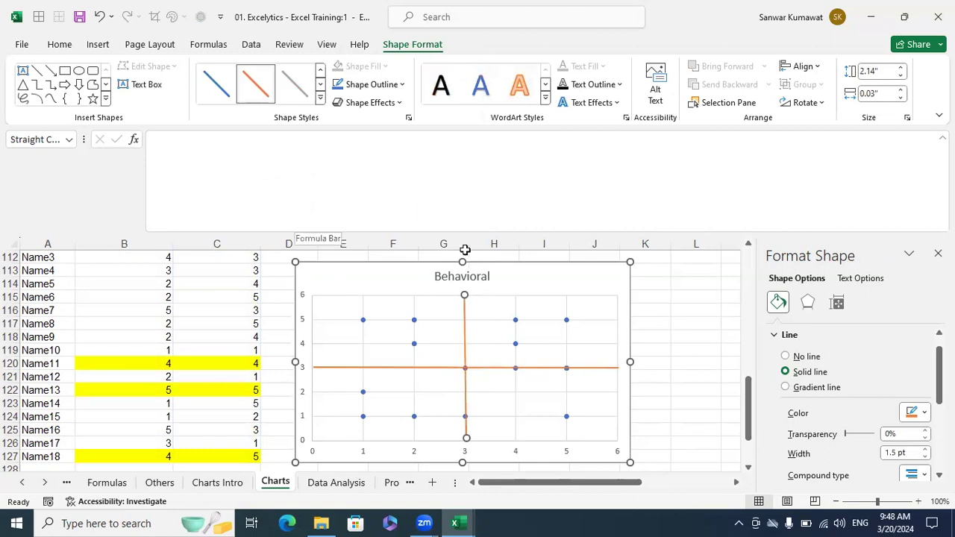
pyautogui.click(685, 334)
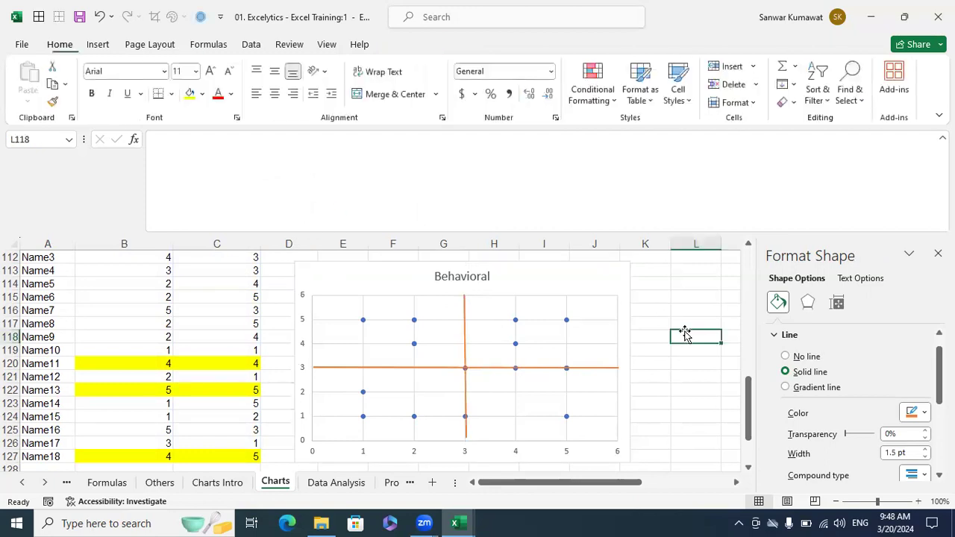
# - Nudge the vertical orange line with Shift+arrow keys until it stands upright at 3
pyautogui.click(465, 313)
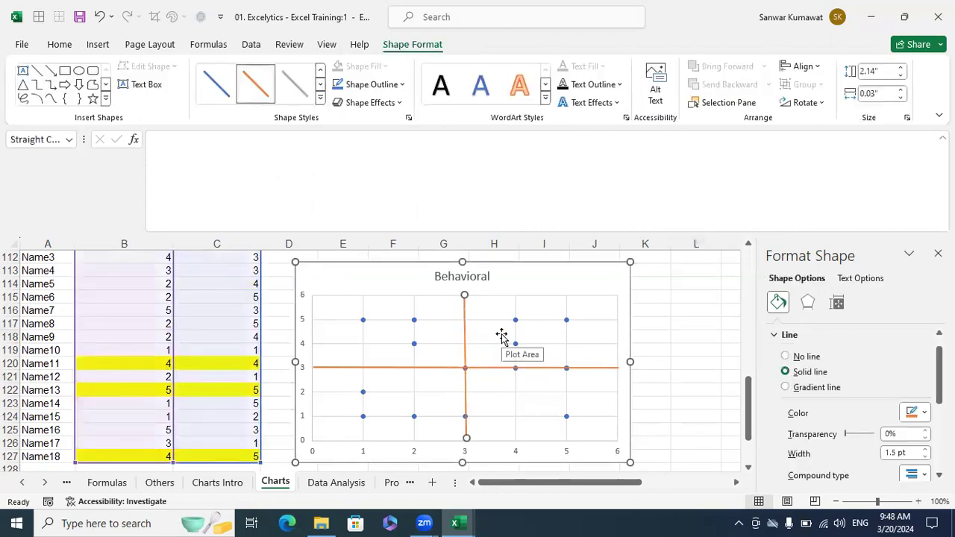
pyautogui.hotkey('shift', 'Right')
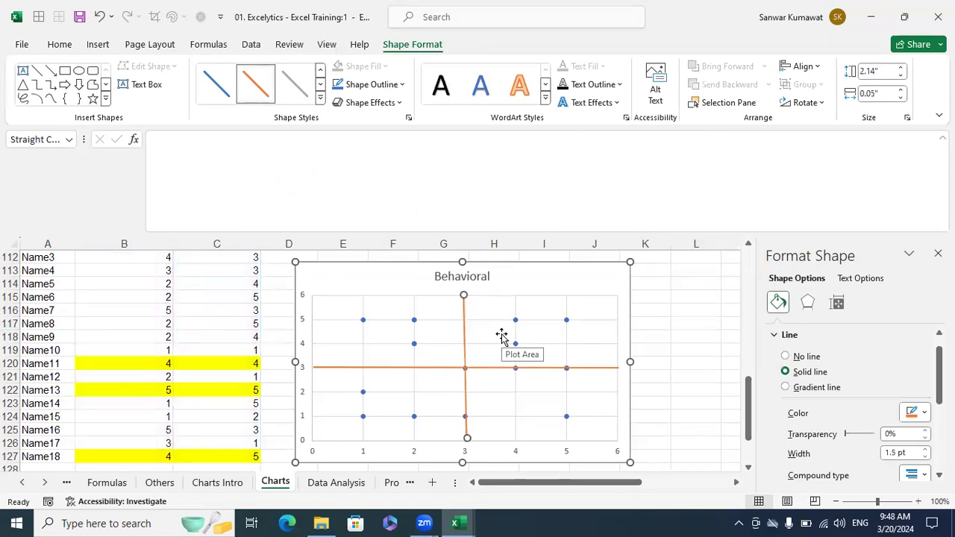
pyautogui.hotkey('shift', 'Right')
pyautogui.hotkey('shift', 'Left')
pyautogui.hotkey('shift', 'Left')
pyautogui.click(667, 307)
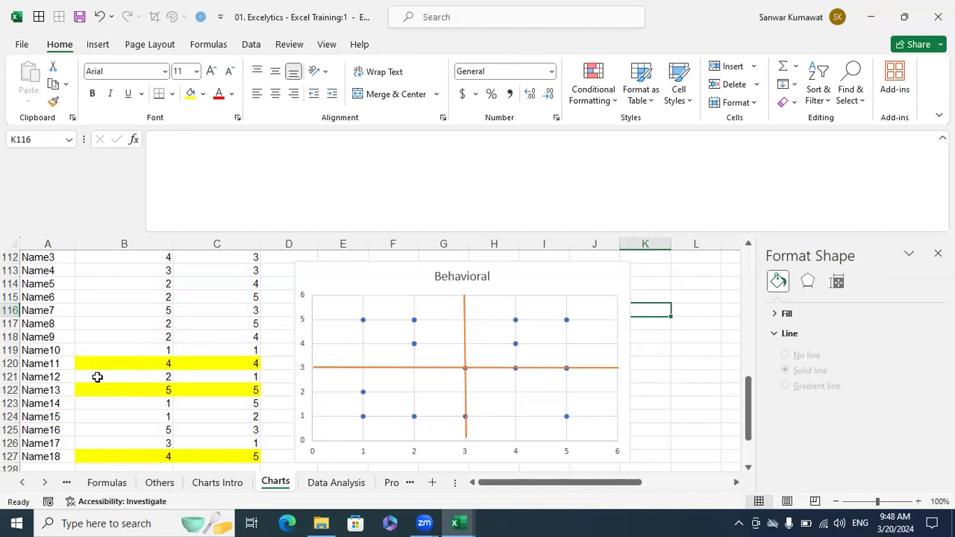
pyautogui.scroll(1, 129, 371)
pyautogui.scroll(-1, 134, 373)
pyautogui.click(205, 386)
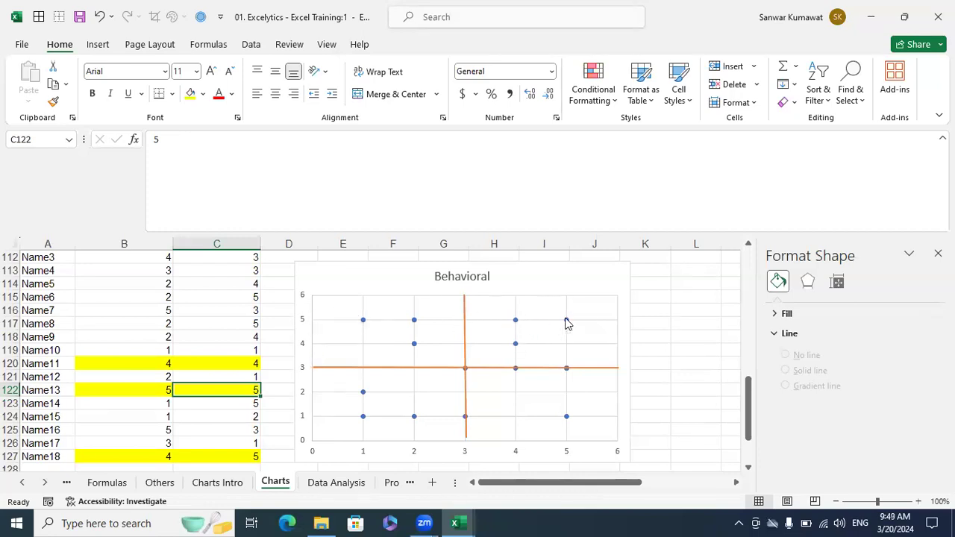
# - Select the Emp, Production and Errors data in A132:C142
pyautogui.moveTo(565, 323)
pyautogui.moveTo(516, 322)
pyautogui.moveTo(514, 347)
pyautogui.moveTo(364, 420)
pyautogui.moveTo(466, 417)
pyautogui.scroll(-3, 544, 351)
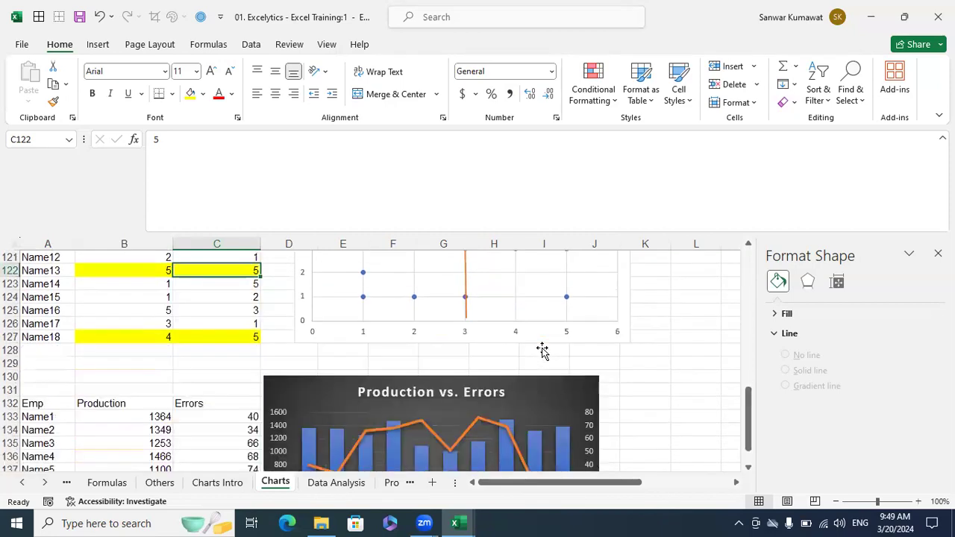
pyautogui.scroll(-1, 543, 352)
pyautogui.click(550, 346)
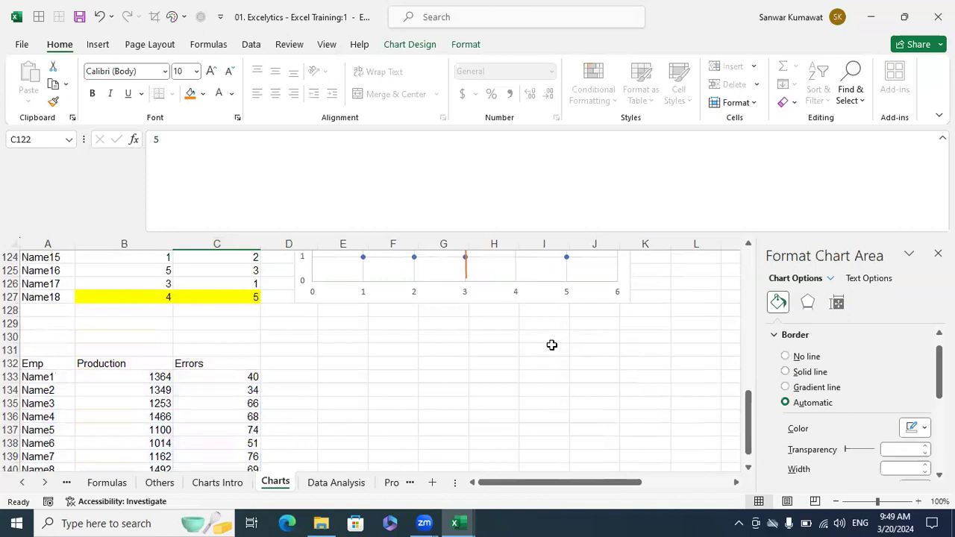
pyautogui.click(551, 345)
pyautogui.scroll(-1, 124, 347)
pyautogui.moveTo(34, 323); pyautogui.dragTo(254, 439)
pyautogui.scroll(-1, 336, 363)
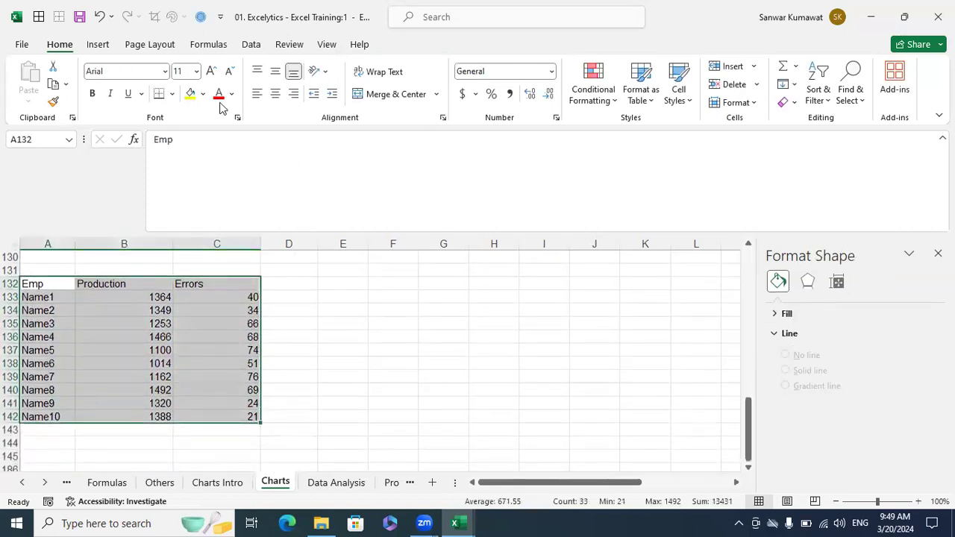
# - Insert a clustered column chart and move it to the right of the table
pyautogui.click(102, 46)
pyautogui.click(430, 70)
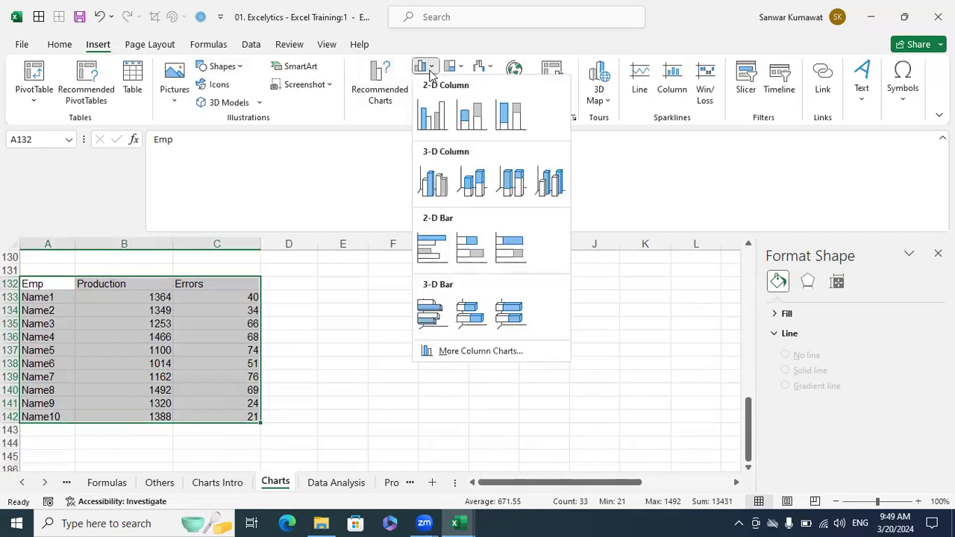
pyautogui.click(432, 116)
pyautogui.moveTo(399, 259); pyautogui.dragTo(478, 269)
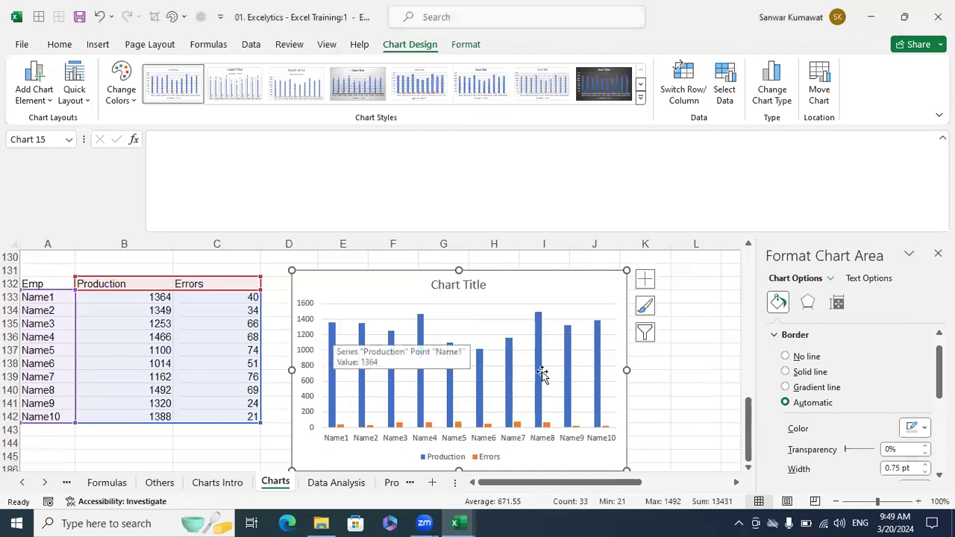
# - Close the Format Chart Area pane and retitle the column chart 'Production vs. Errors'
pyautogui.click(674, 376)
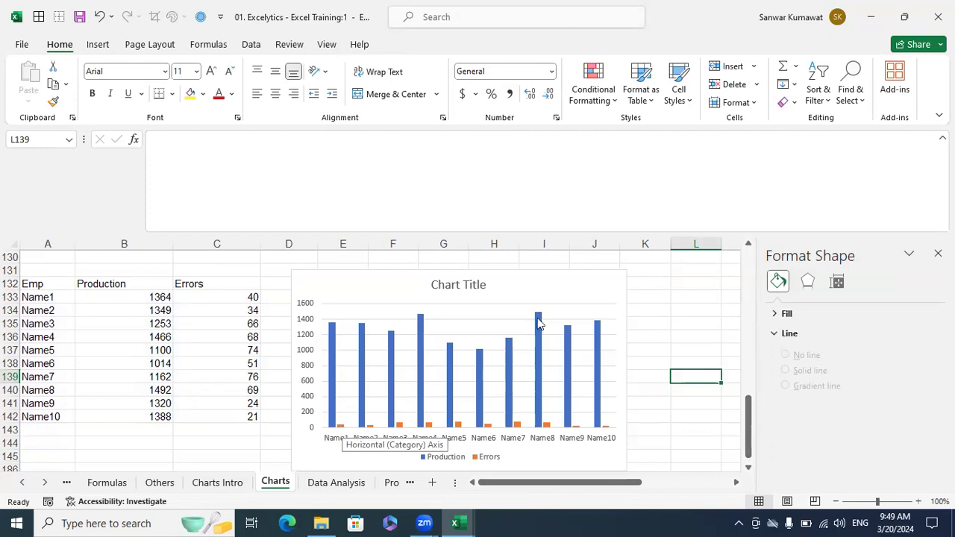
pyautogui.click(551, 281)
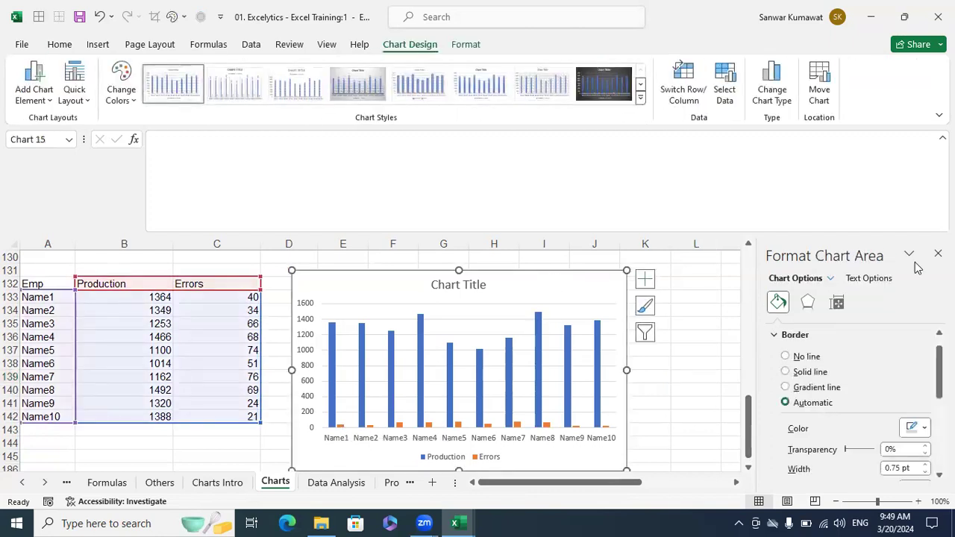
pyautogui.click(938, 253)
pyautogui.click(701, 364)
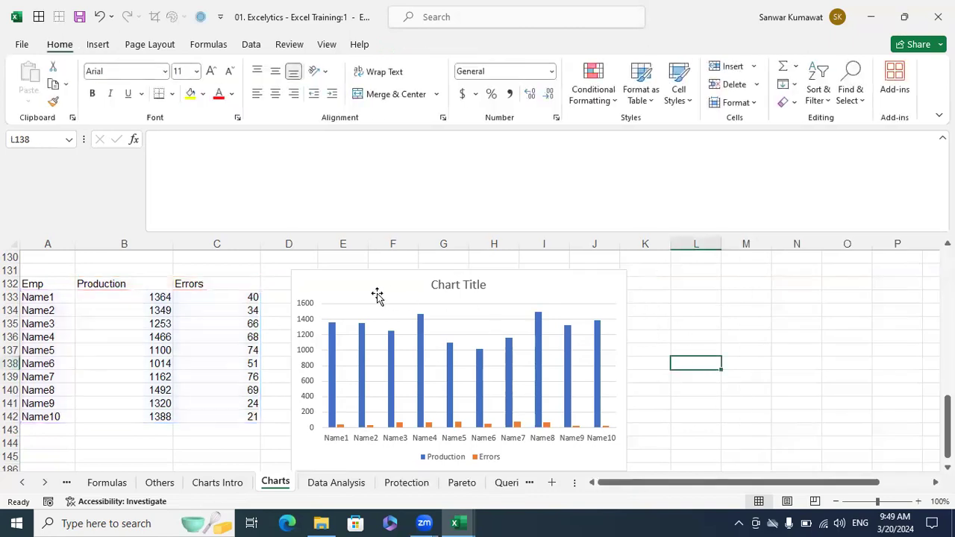
pyautogui.click(456, 286)
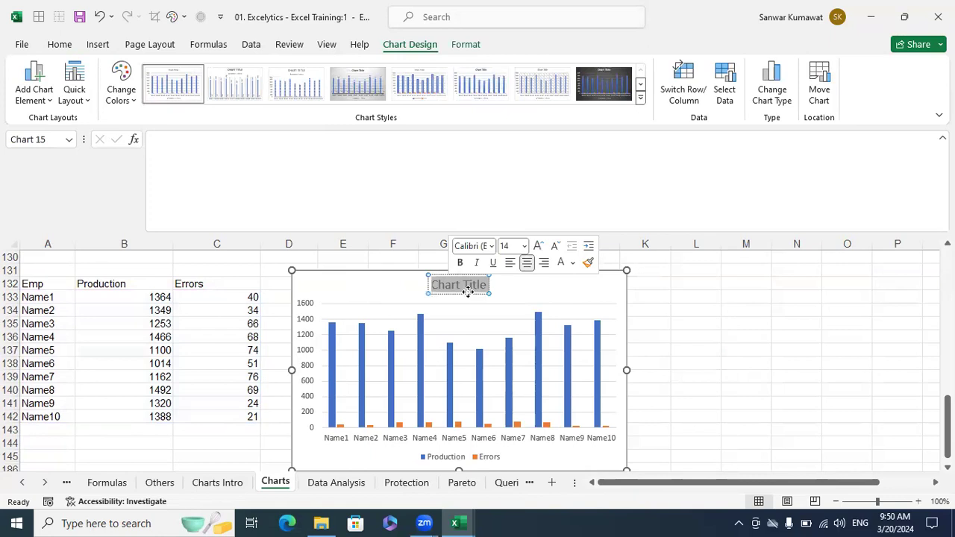
pyautogui.write('P')
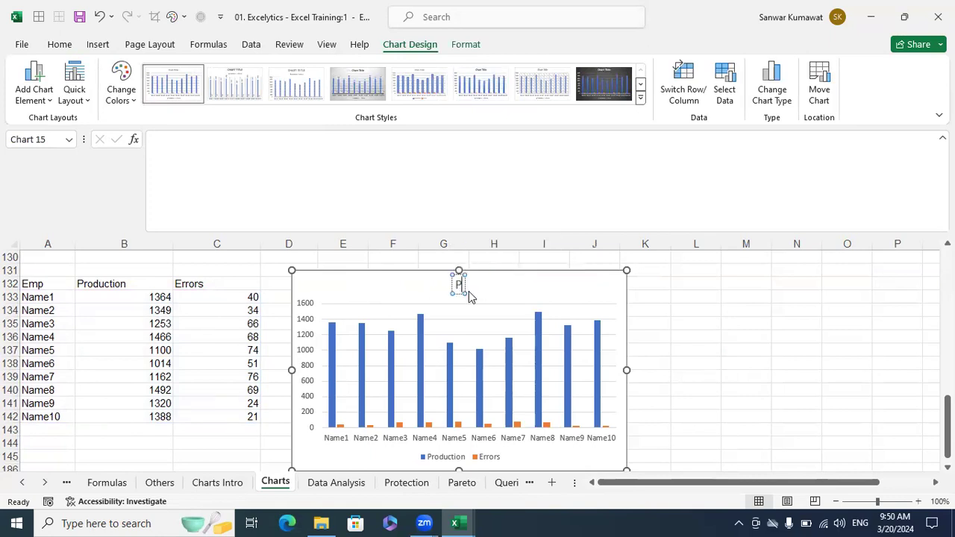
pyautogui.write('roductio')
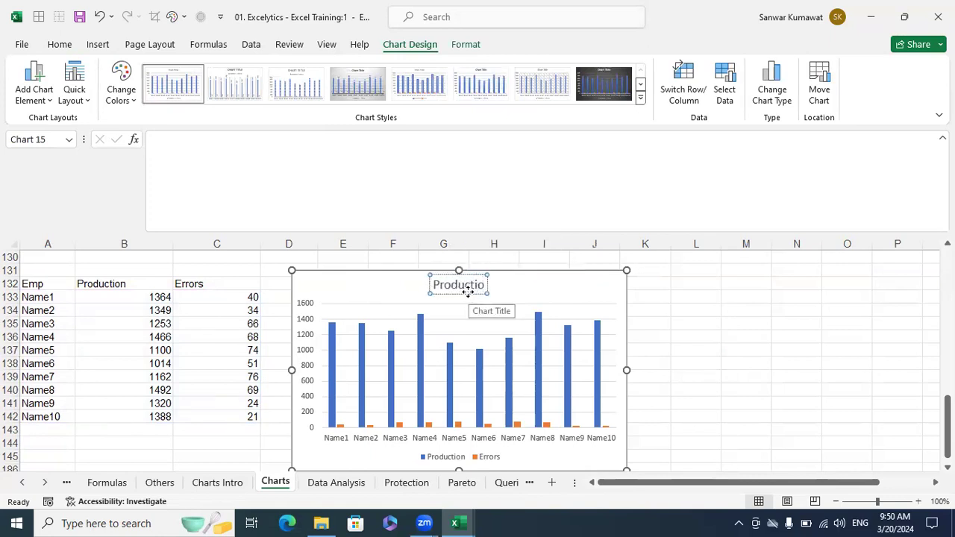
pyautogui.write('n vs.')
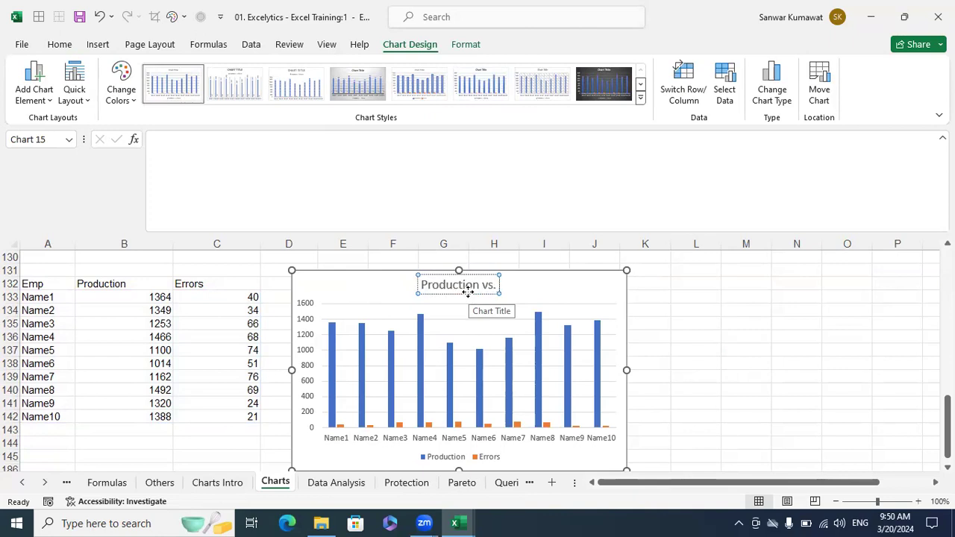
pyautogui.write(' Errors')
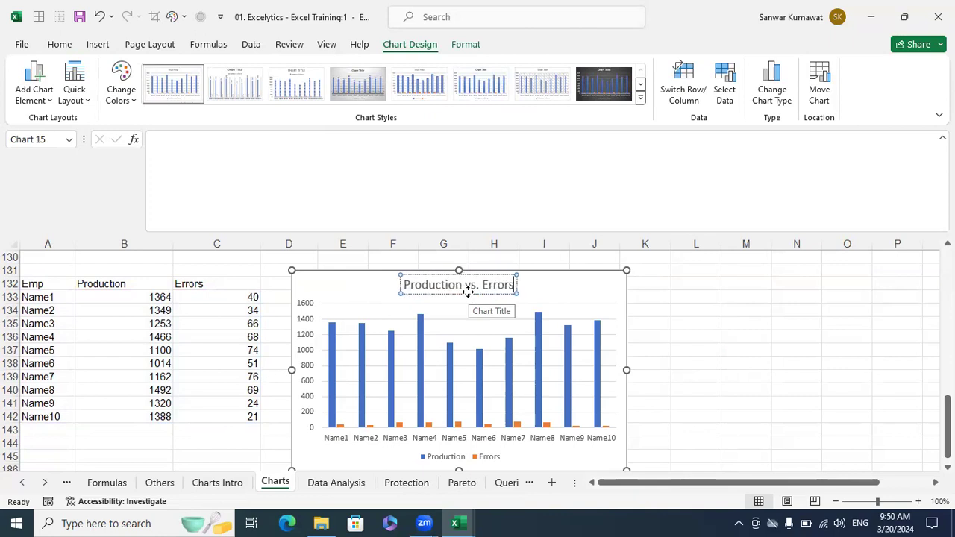
pyautogui.click(727, 332)
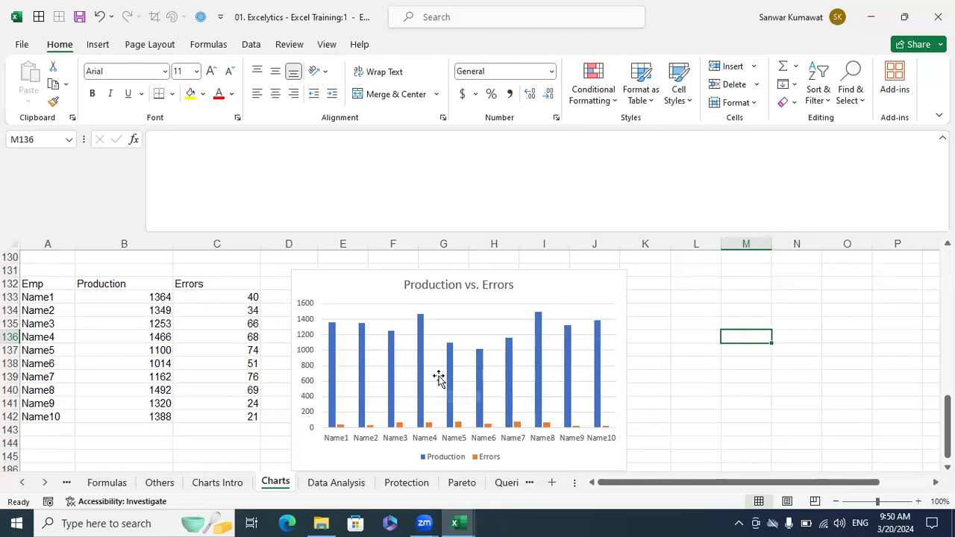
# - Add data labels to the Production columns (e.g. 1364) and the Errors columns (e.g. 40)
pyautogui.rightClick(333, 331)
pyautogui.click(389, 439)
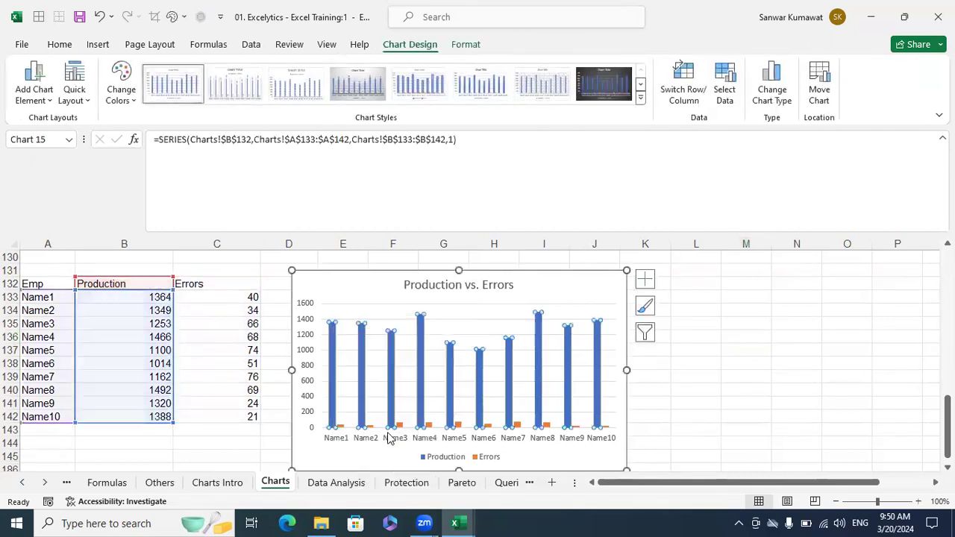
pyautogui.click(794, 362)
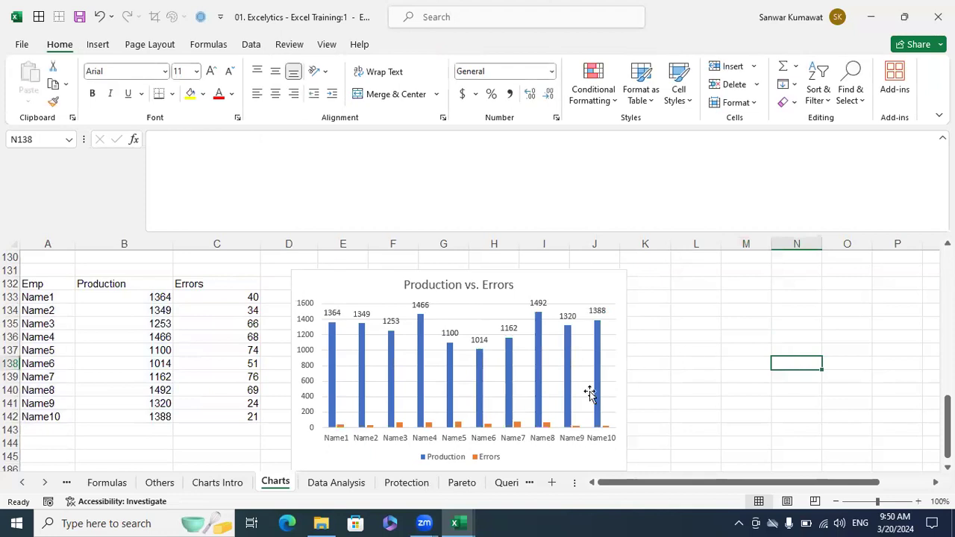
pyautogui.click(341, 427)
pyautogui.rightClick(341, 427)
pyautogui.click(388, 373)
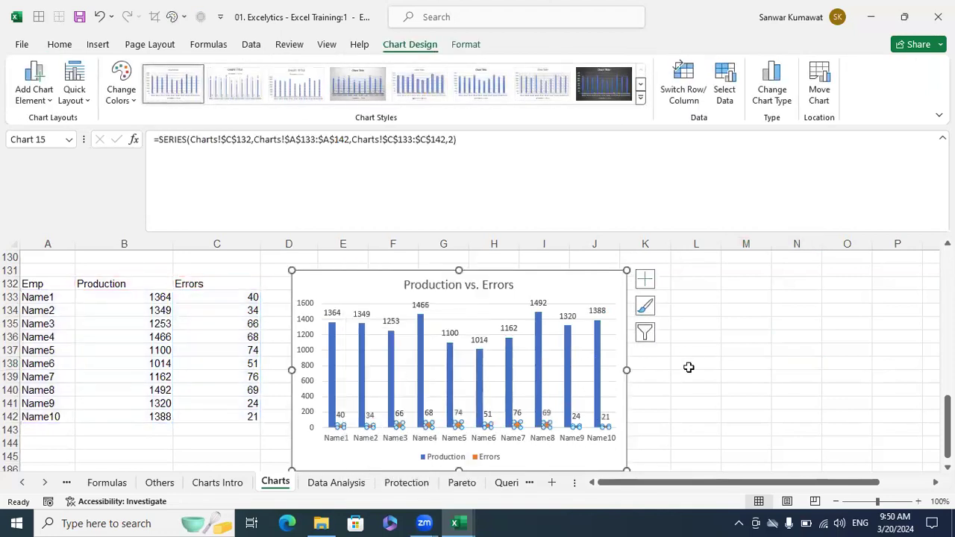
pyautogui.click(795, 376)
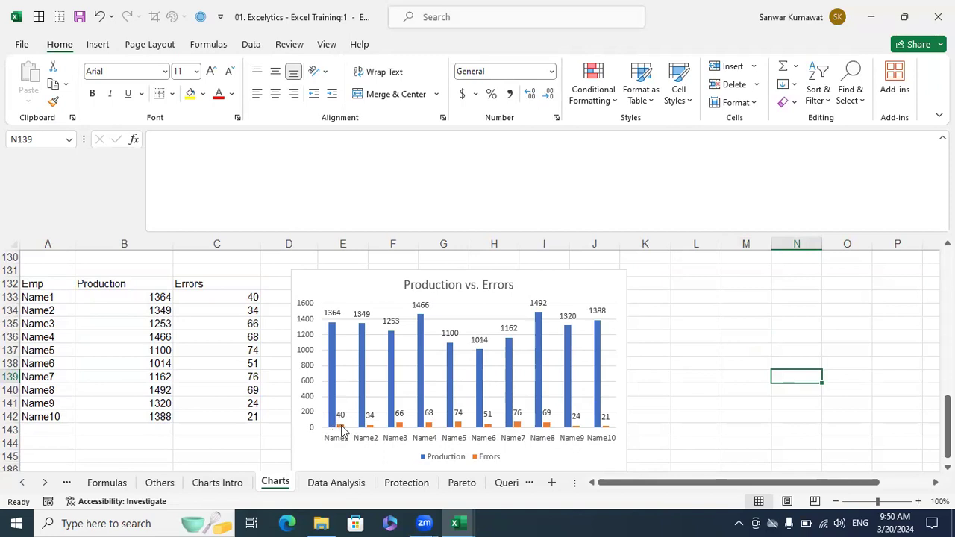
pyautogui.click(399, 61)
pyautogui.click(149, 298)
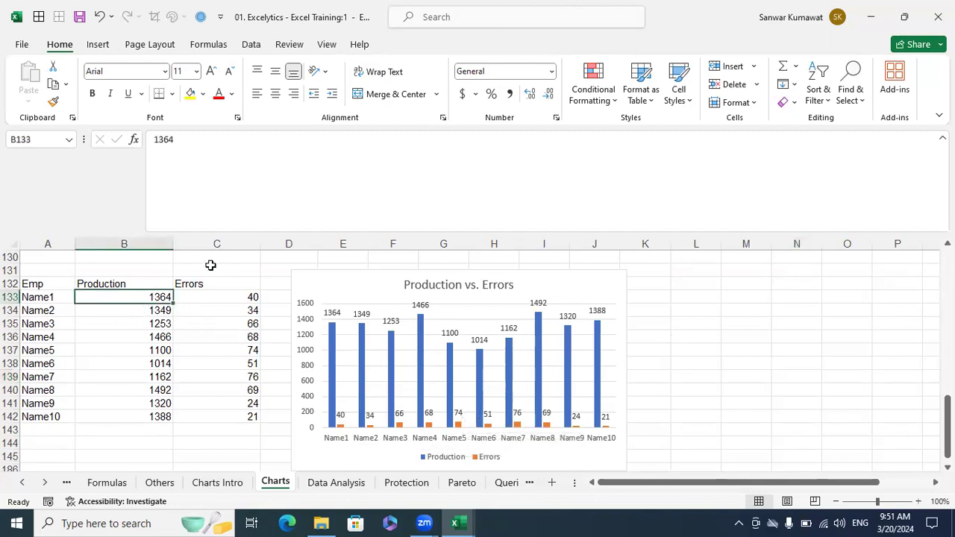
pyautogui.click(238, 297)
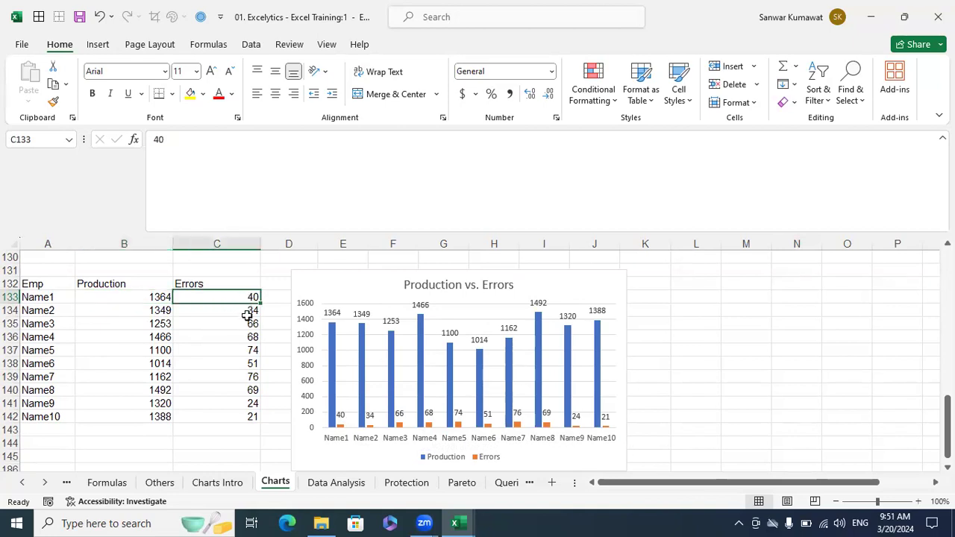
pyautogui.click(153, 298)
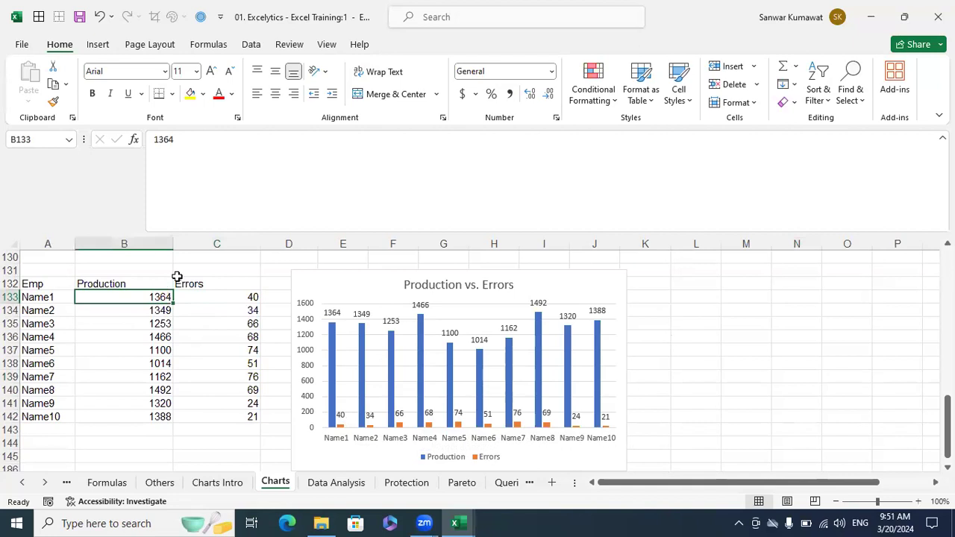
pyautogui.click(215, 297)
pyautogui.click(162, 297)
pyautogui.click(208, 299)
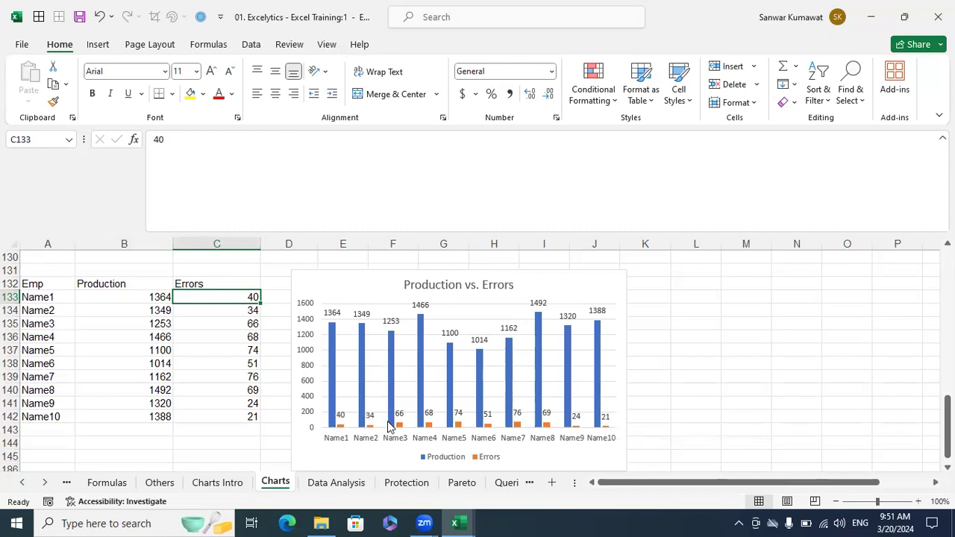
pyautogui.click(561, 283)
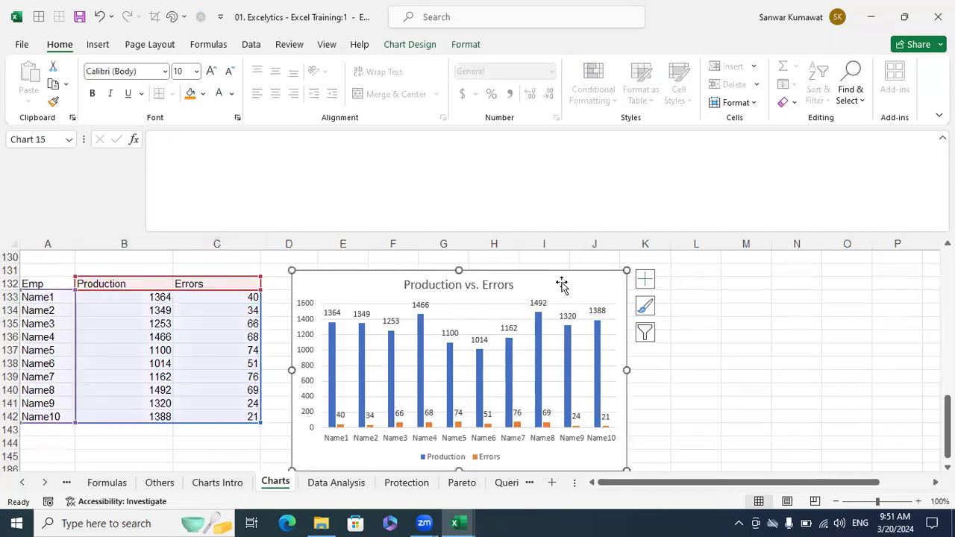
# - Reselect the Production vs. Errors chart and open Change Chart Type from the Insert Charts launcher
pyautogui.click(645, 282)
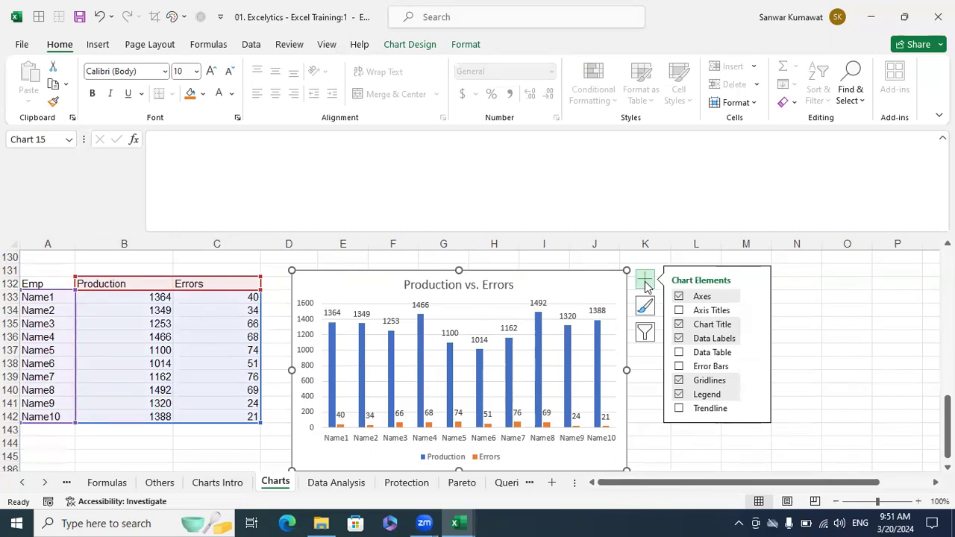
pyautogui.click(825, 363)
pyautogui.click(594, 283)
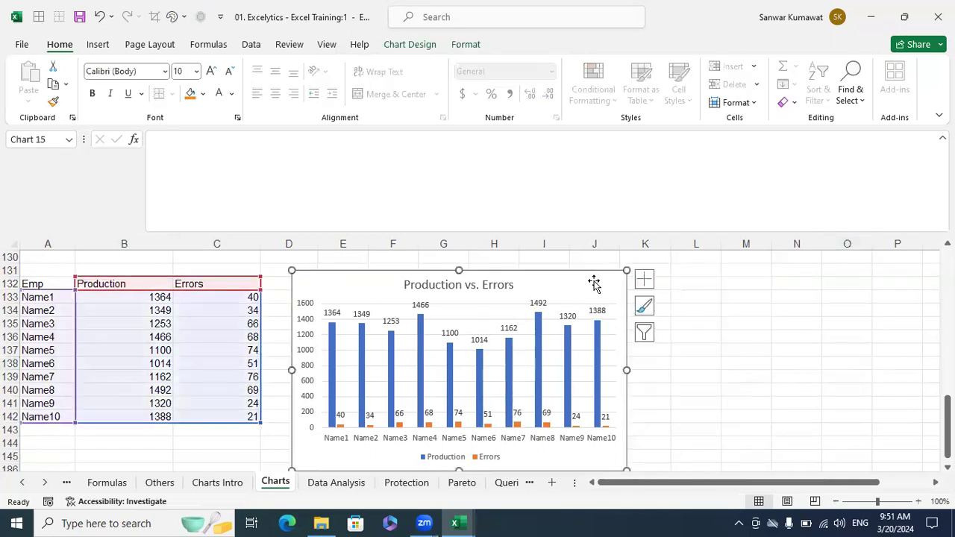
pyautogui.click(98, 44)
pyautogui.click(573, 118)
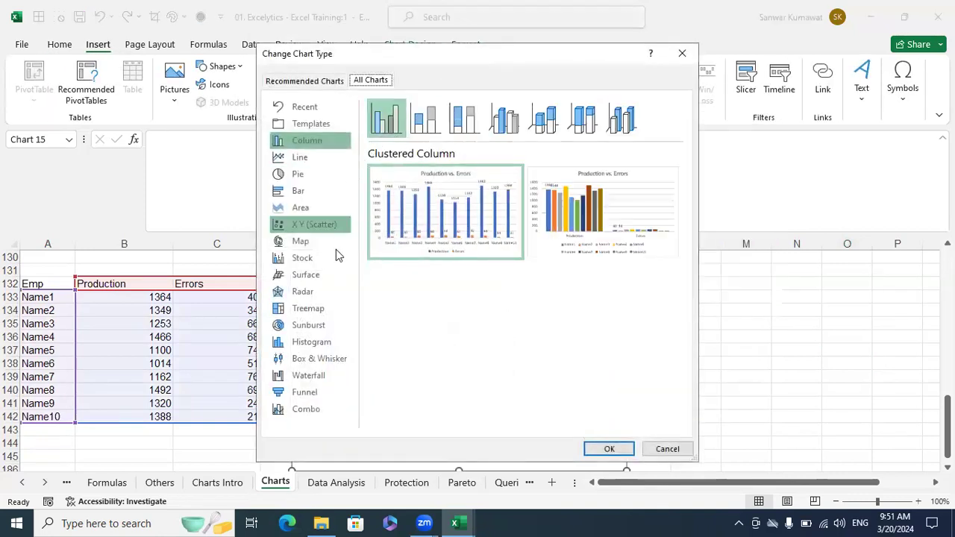
# - Make the chart a Combo: Production as clustered columns, Errors as a line on the secondary axis
pyautogui.click(308, 408)
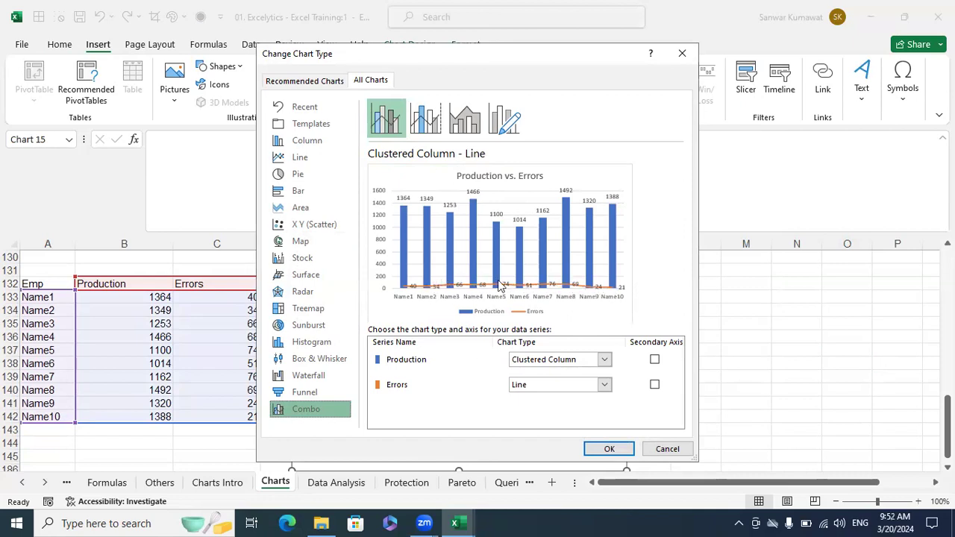
pyautogui.click(603, 385)
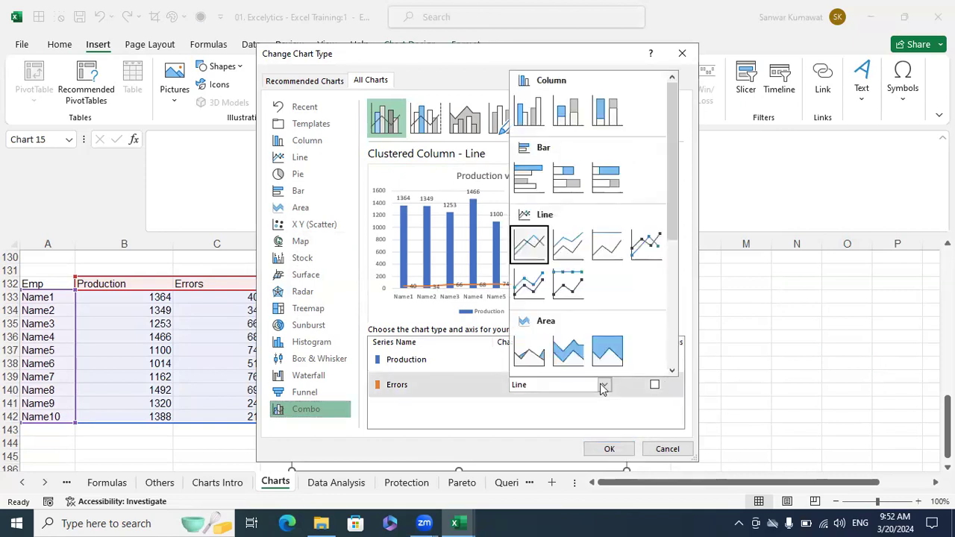
pyautogui.click(529, 111)
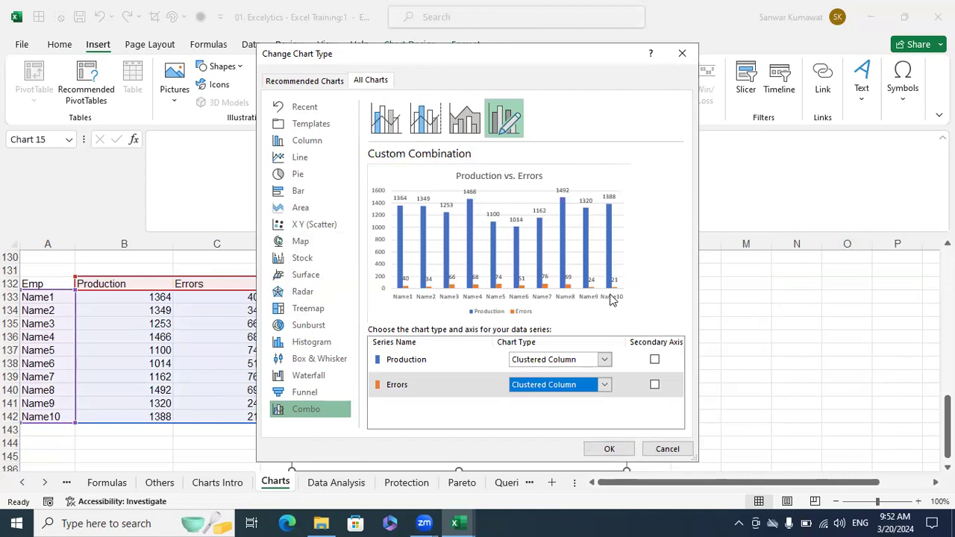
pyautogui.click(604, 385)
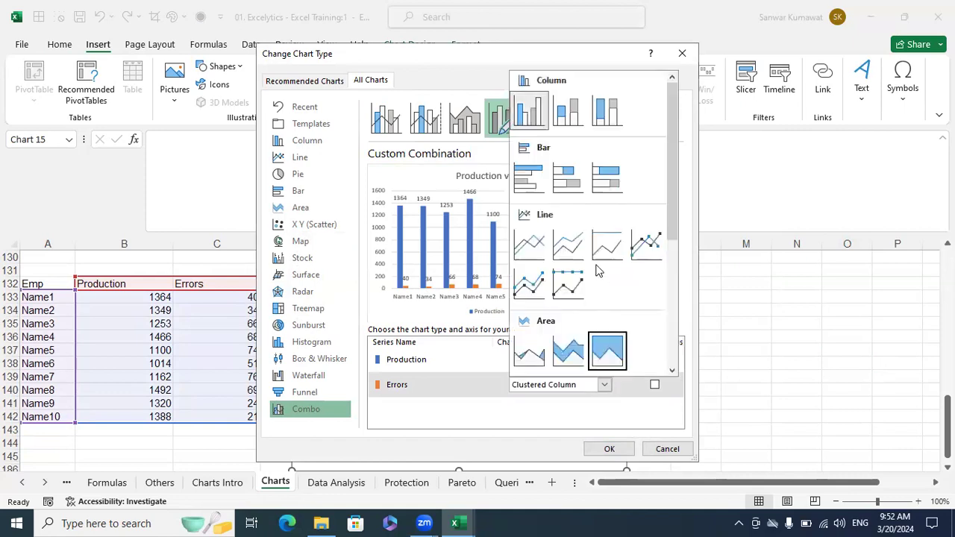
pyautogui.click(529, 244)
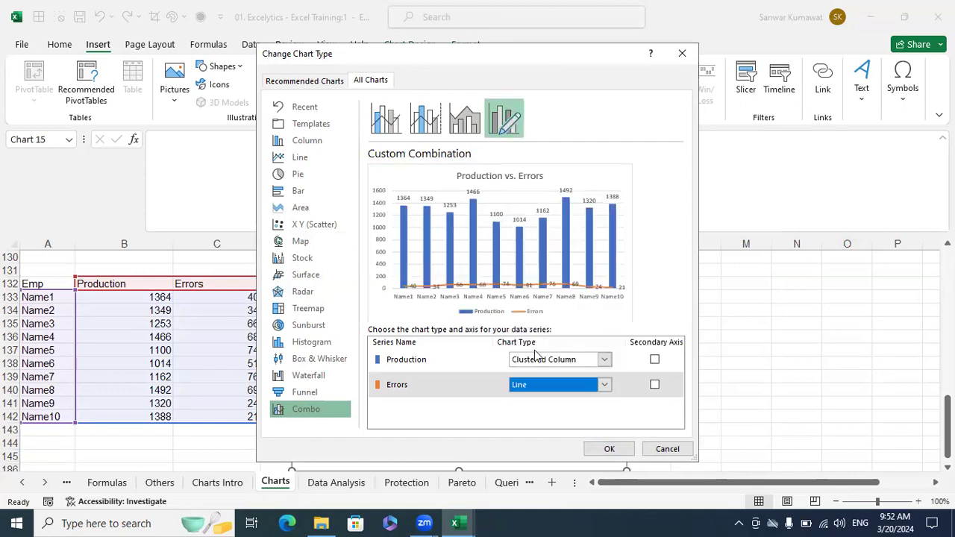
pyautogui.click(655, 385)
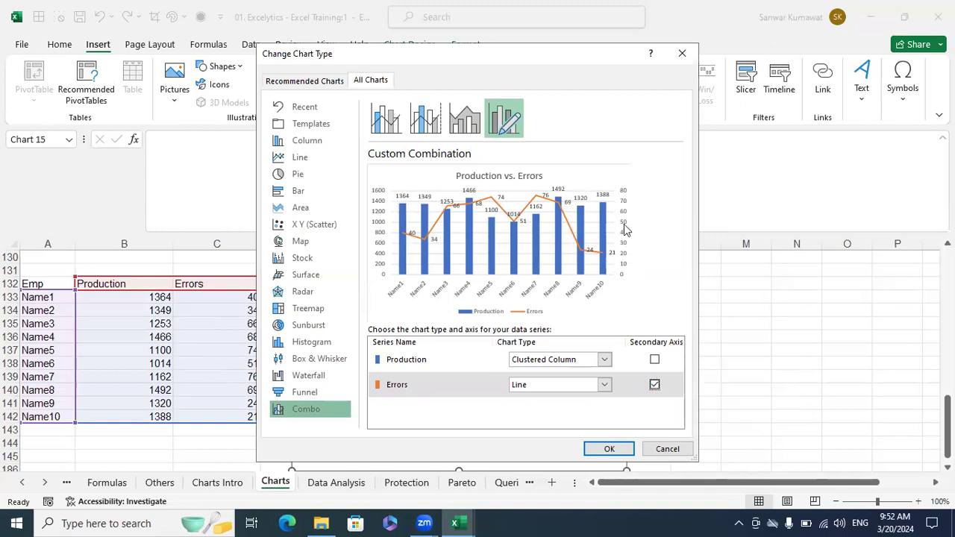
pyautogui.click(616, 449)
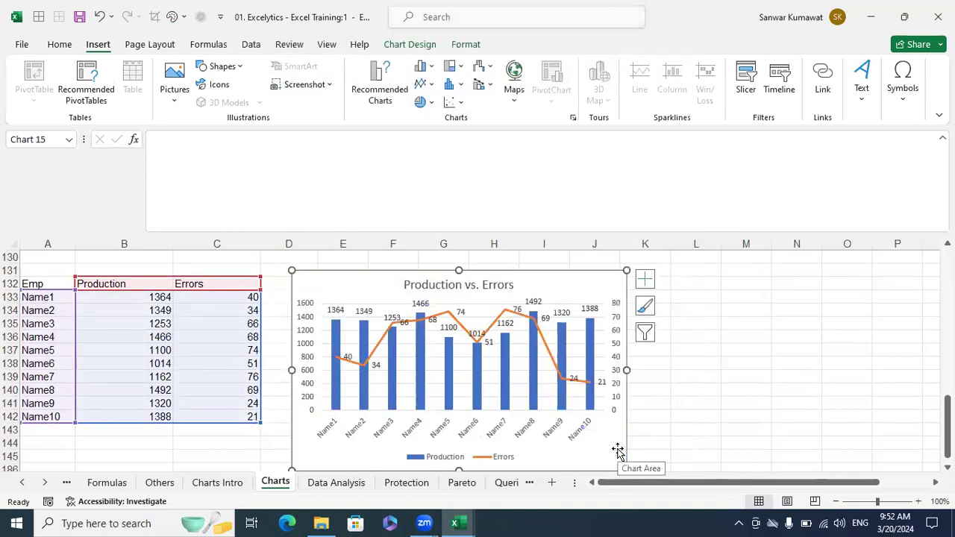
# - Remove the data labels from the Production columns
pyautogui.click(394, 321)
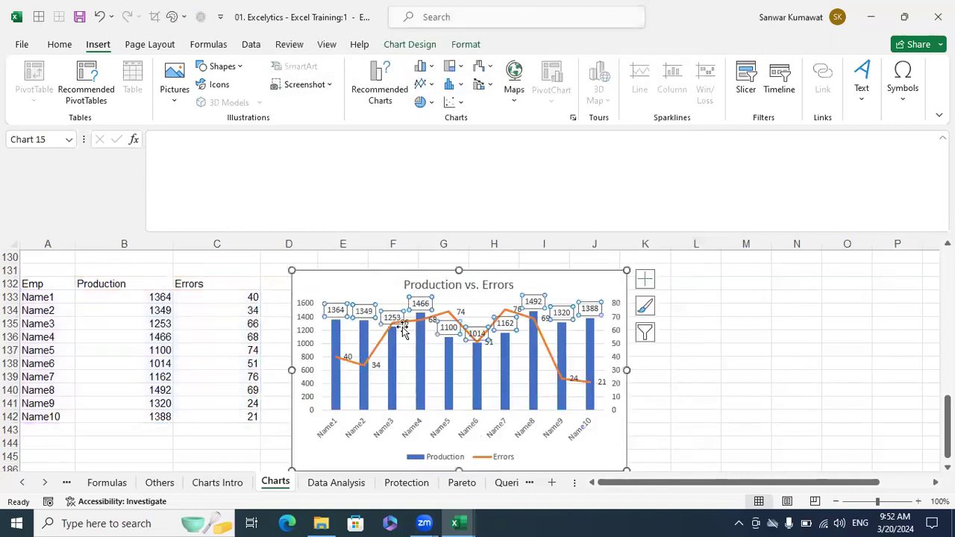
pyautogui.press('Escape')
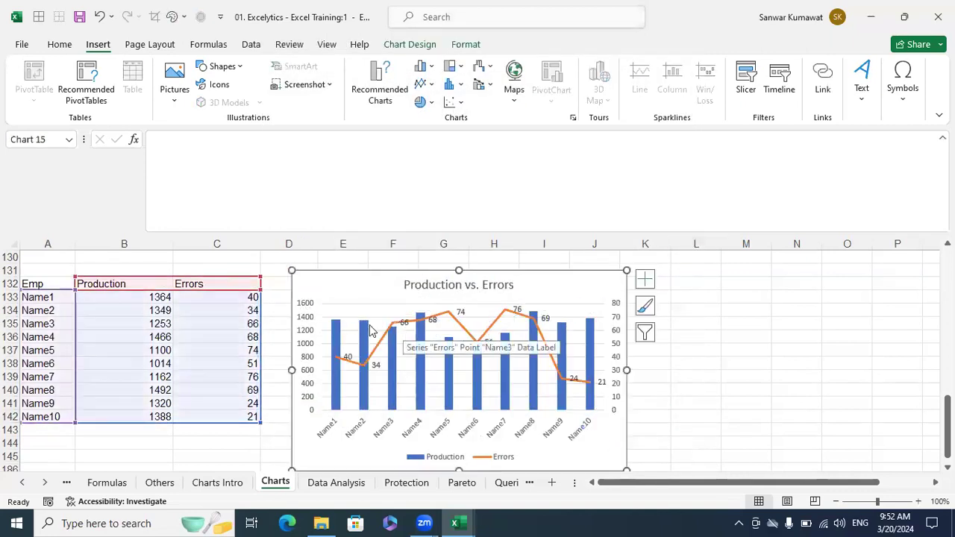
pyautogui.click(694, 361)
pyautogui.scroll(-1, 694, 361)
pyautogui.scroll(1, 799, 437)
pyautogui.moveTo(835, 484); pyautogui.dragTo(904, 482)
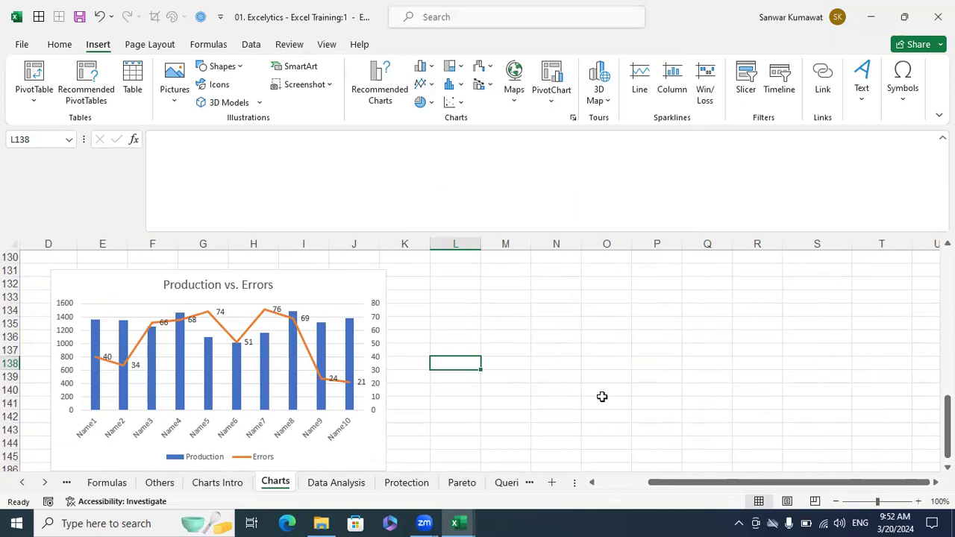
# - Delete the data labels from the Errors line
pyautogui.click(247, 341)
pyautogui.click(526, 359)
pyautogui.click(245, 339)
pyautogui.press('Delete')
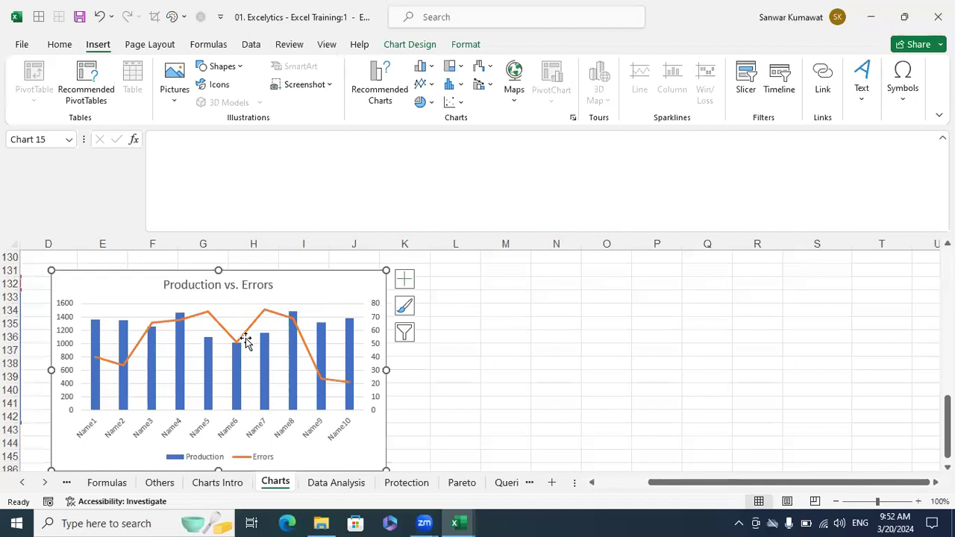
pyautogui.click(546, 365)
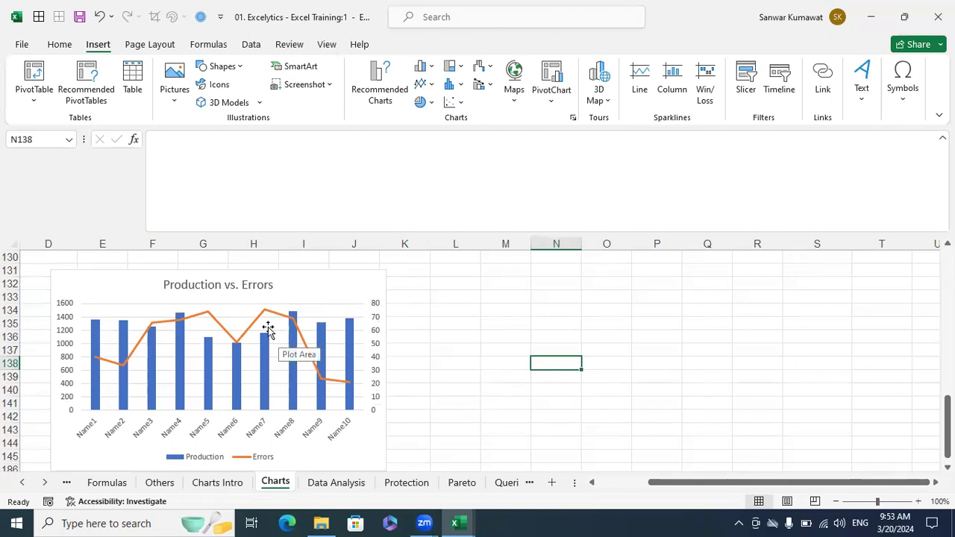
pyautogui.click(238, 349)
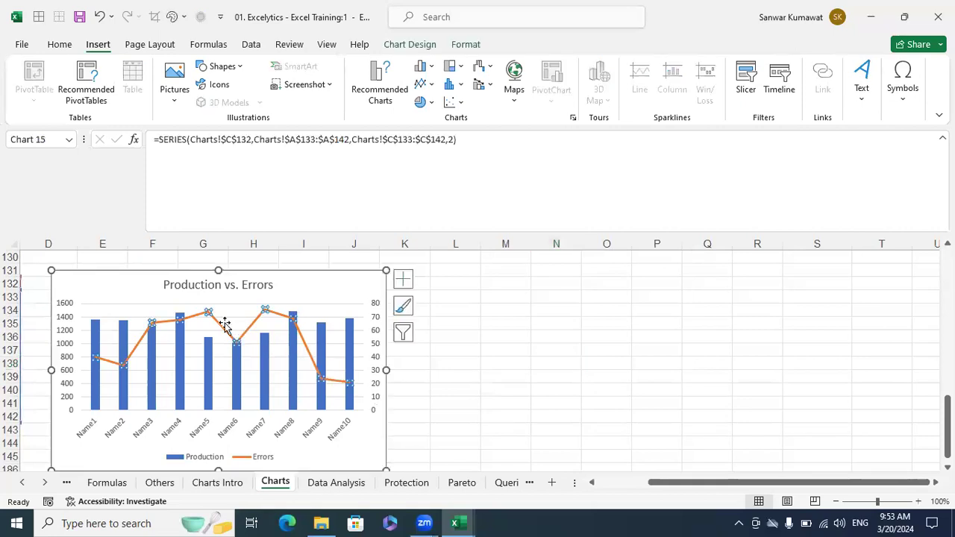
pyautogui.click(535, 360)
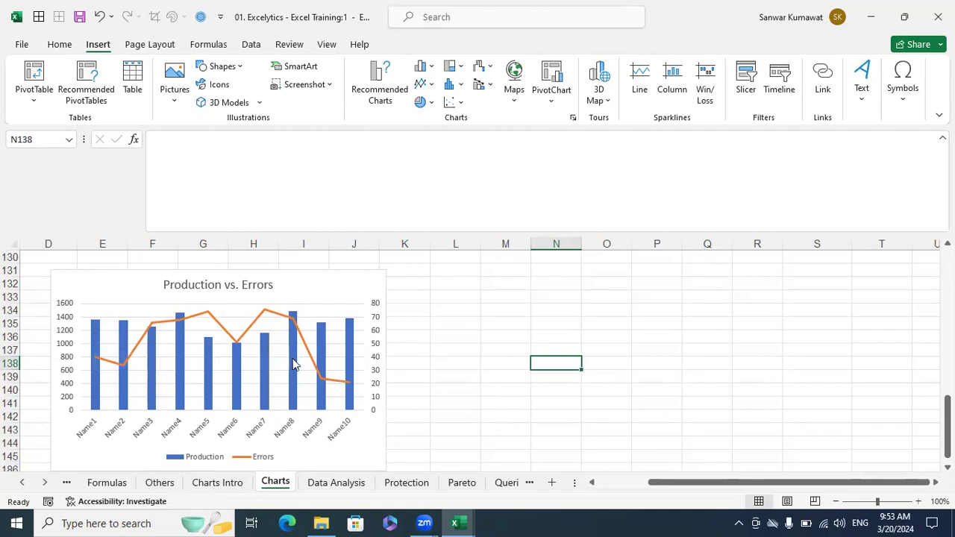
pyautogui.moveTo(293, 364)
pyautogui.moveTo(236, 345)
pyautogui.scroll(-2, 442, 367)
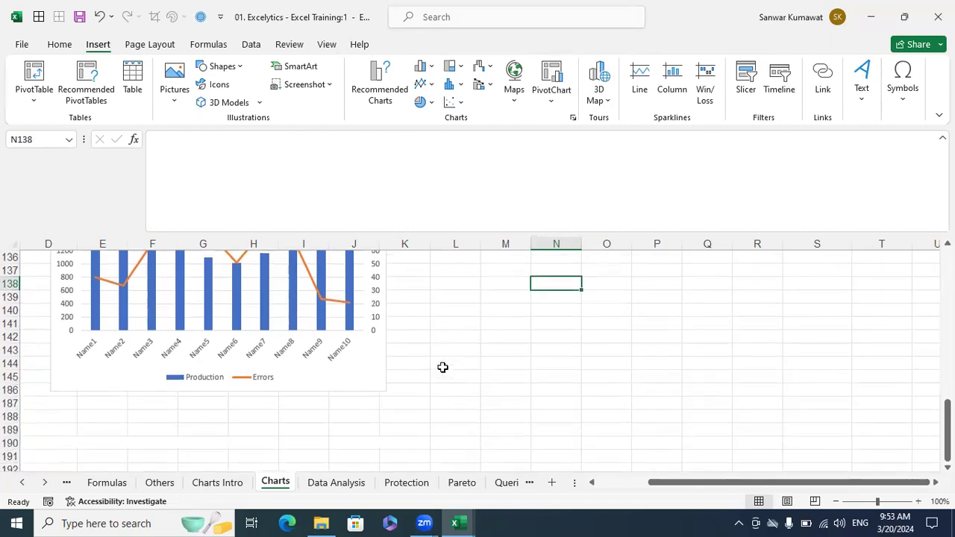
pyautogui.scroll(2, 443, 366)
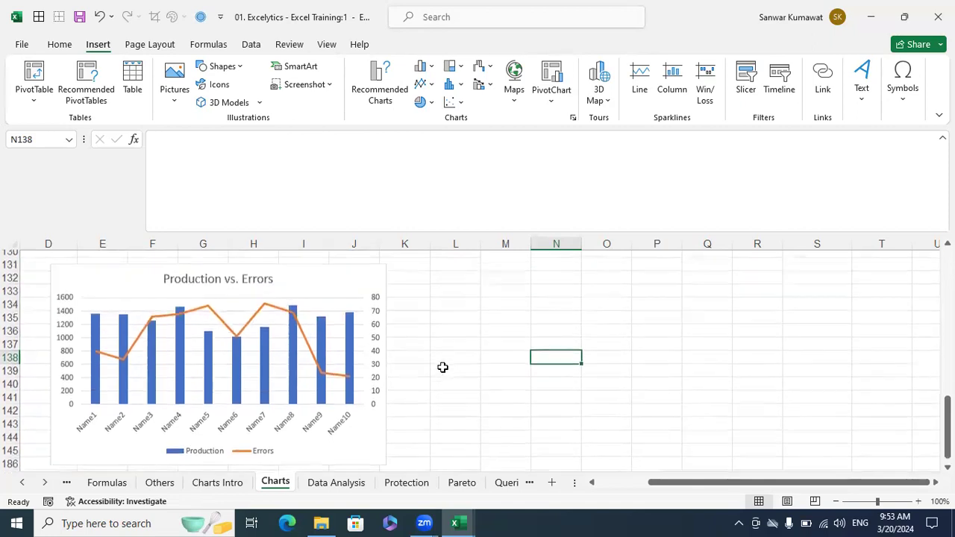
pyautogui.click(322, 290)
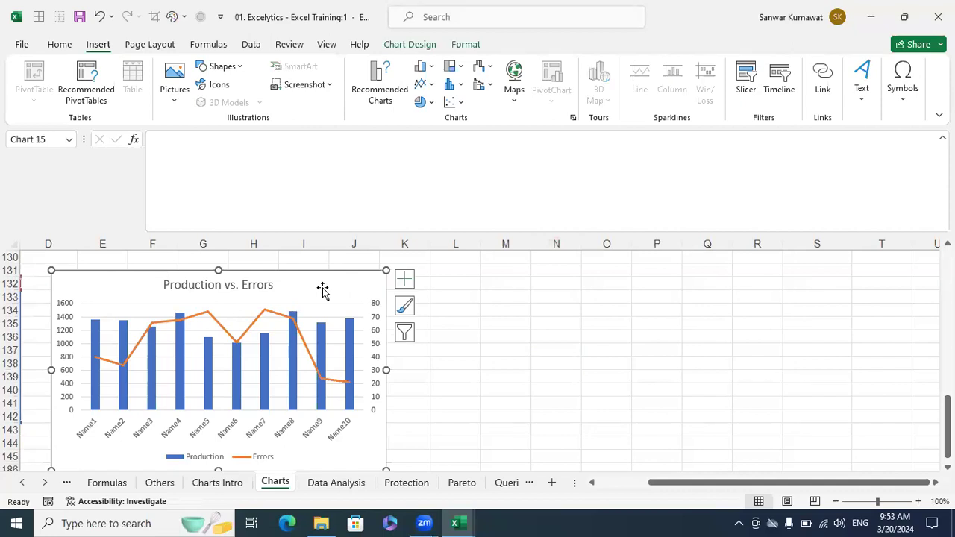
pyautogui.click(525, 320)
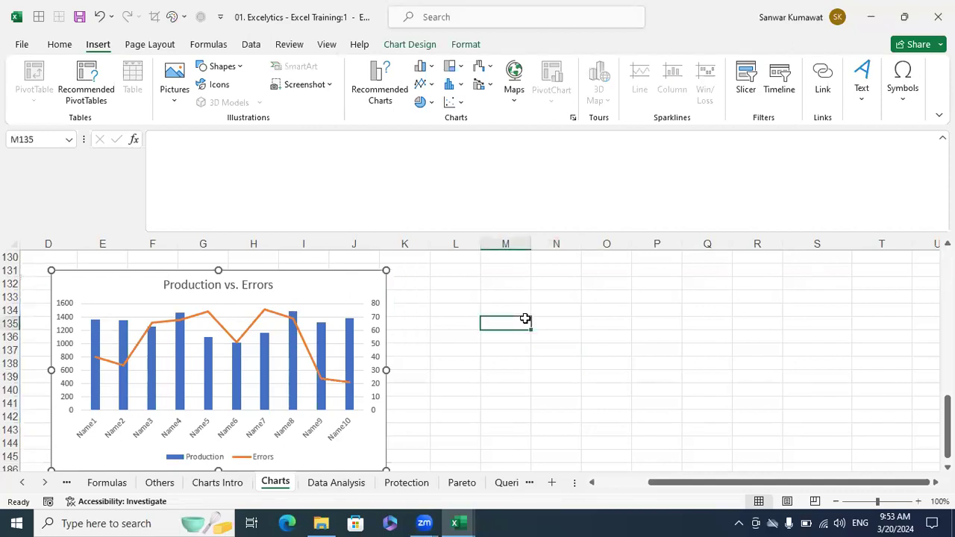
pyautogui.click(339, 287)
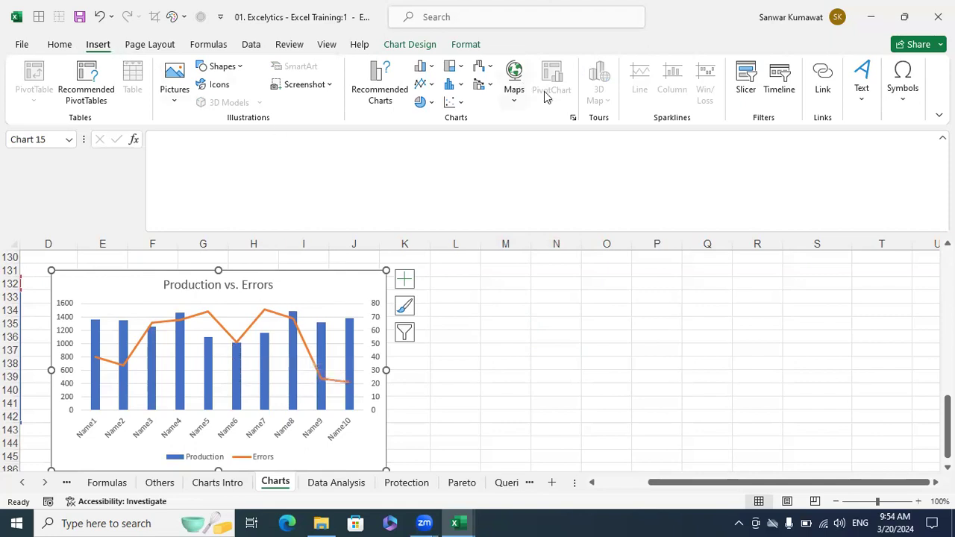
pyautogui.click(573, 118)
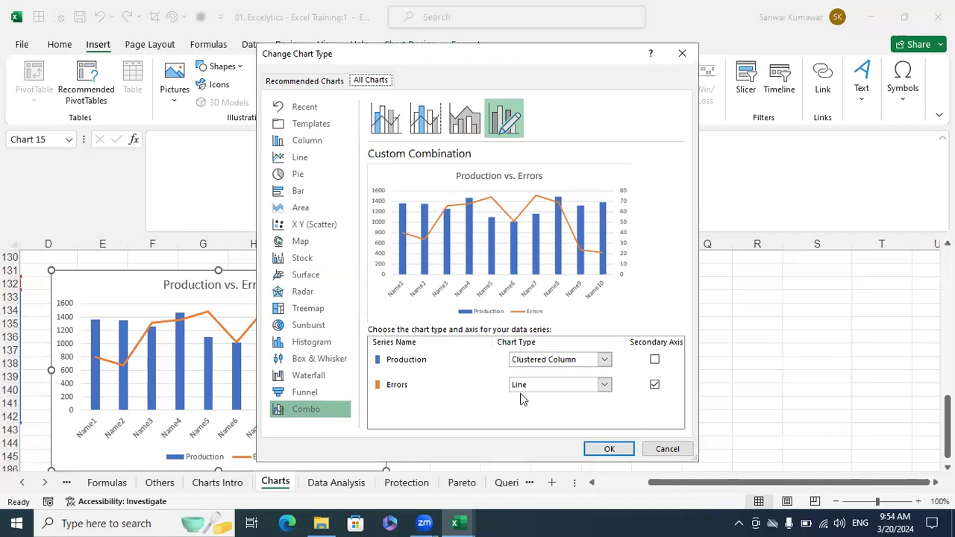
pyautogui.click(667, 448)
pyautogui.click(728, 429)
pyautogui.scroll(5, 558, 424)
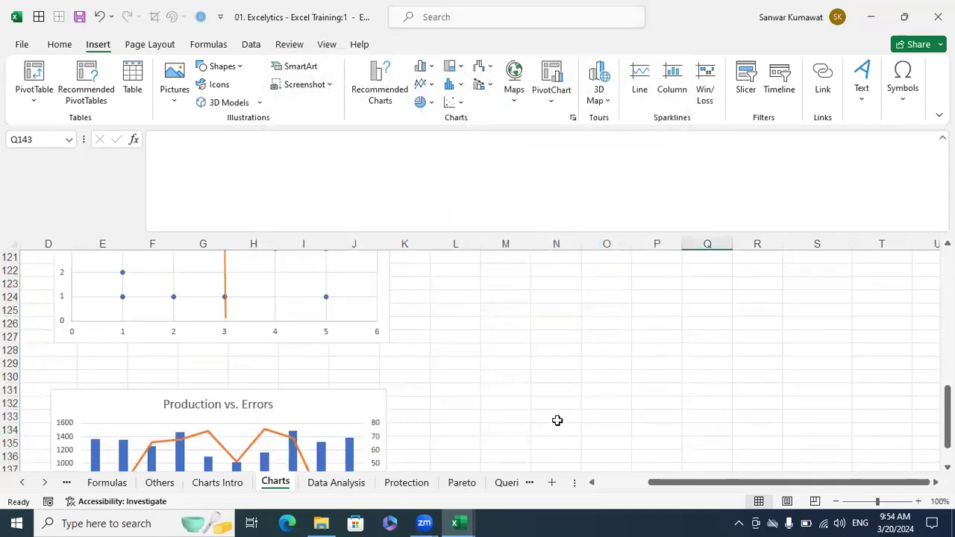
pyautogui.scroll(1, 563, 421)
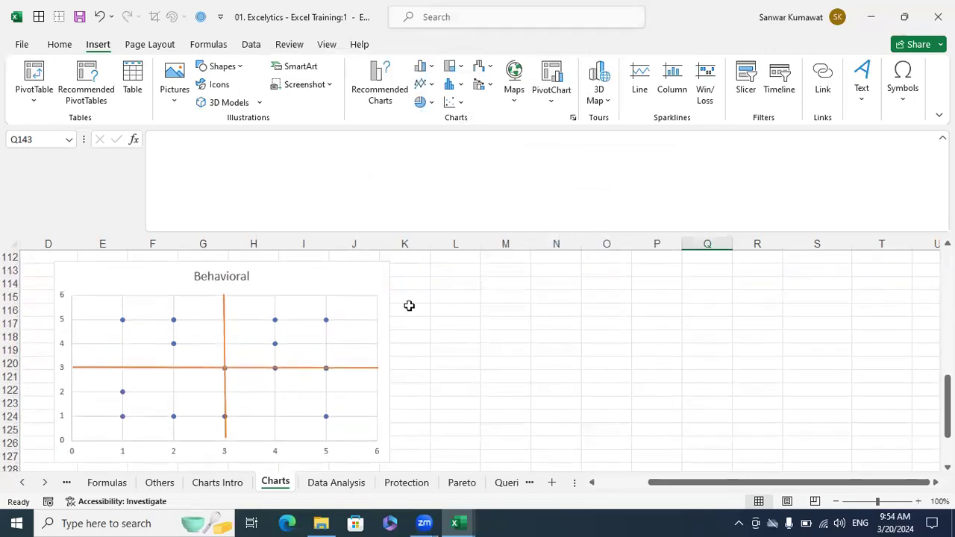
pyautogui.click(362, 282)
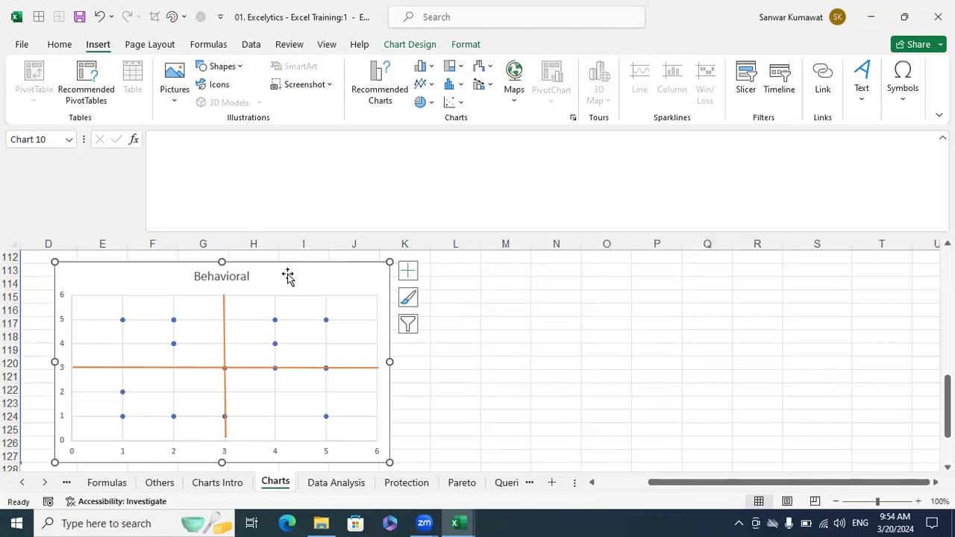
pyautogui.click(574, 119)
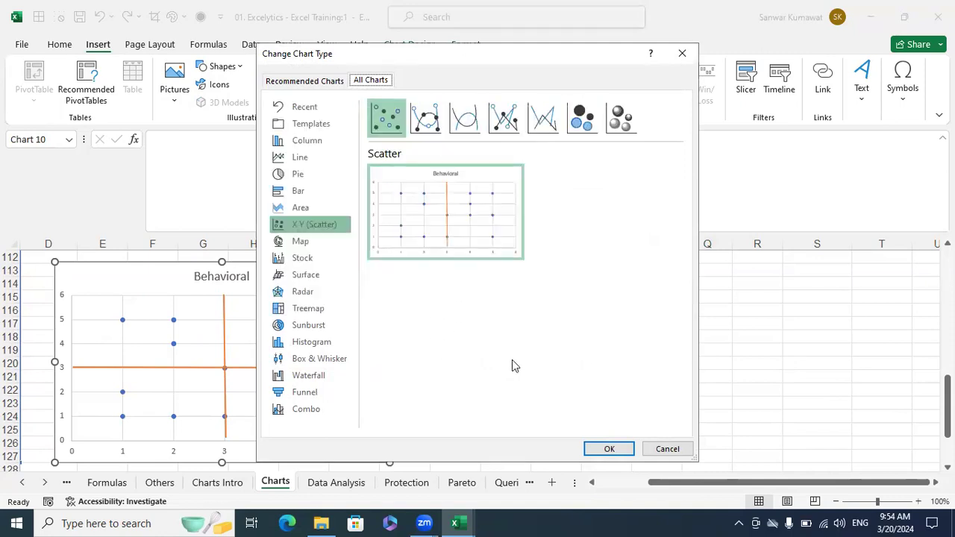
pyautogui.click(663, 448)
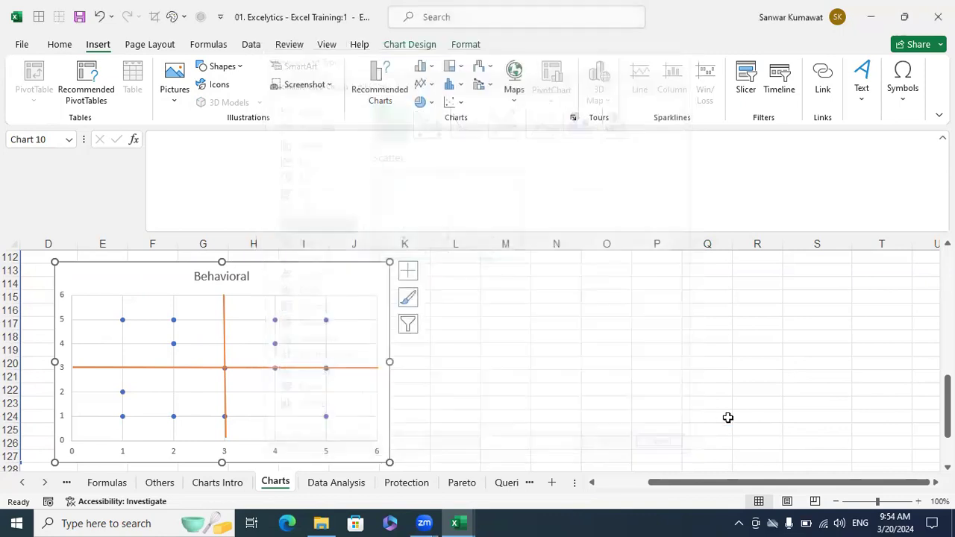
pyautogui.scroll(10, 657, 415)
pyautogui.click(436, 367)
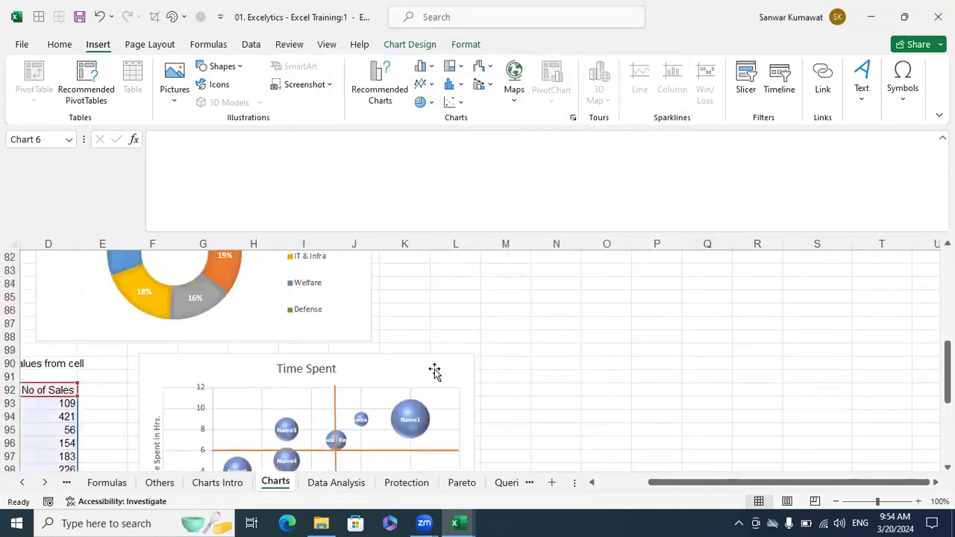
pyautogui.scroll(-1, 441, 365)
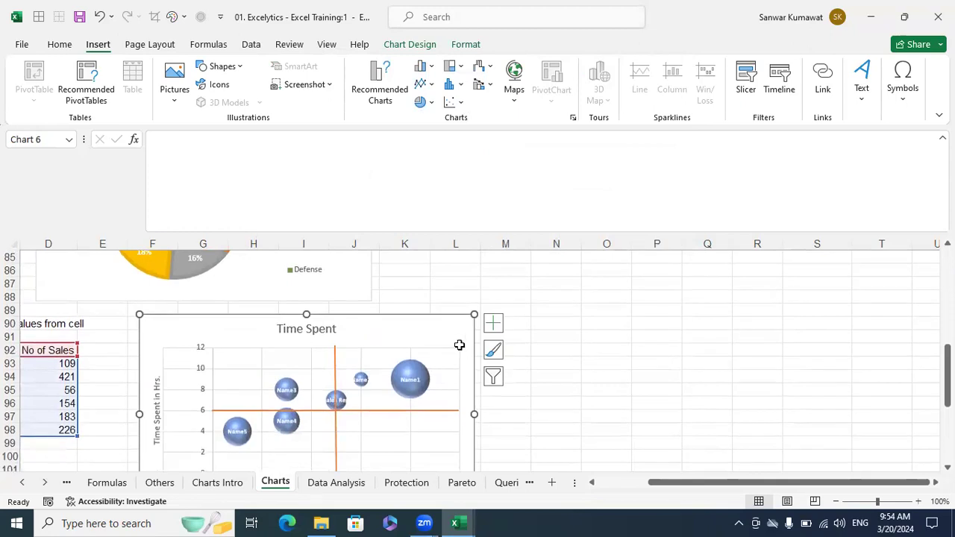
pyautogui.click(574, 118)
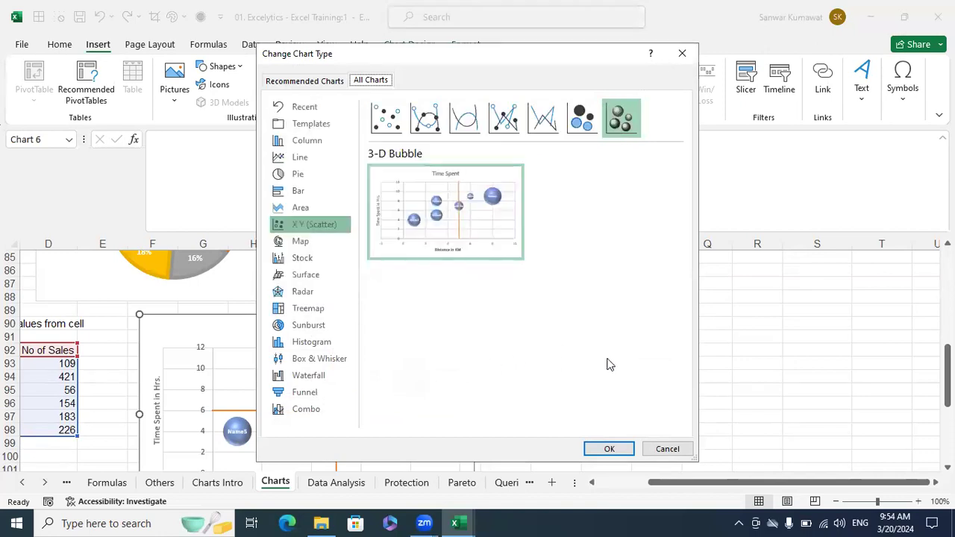
pyautogui.click(669, 448)
pyautogui.scroll(3, 458, 341)
pyautogui.click(284, 298)
pyautogui.click(448, 281)
pyautogui.click(262, 270)
pyautogui.click(573, 117)
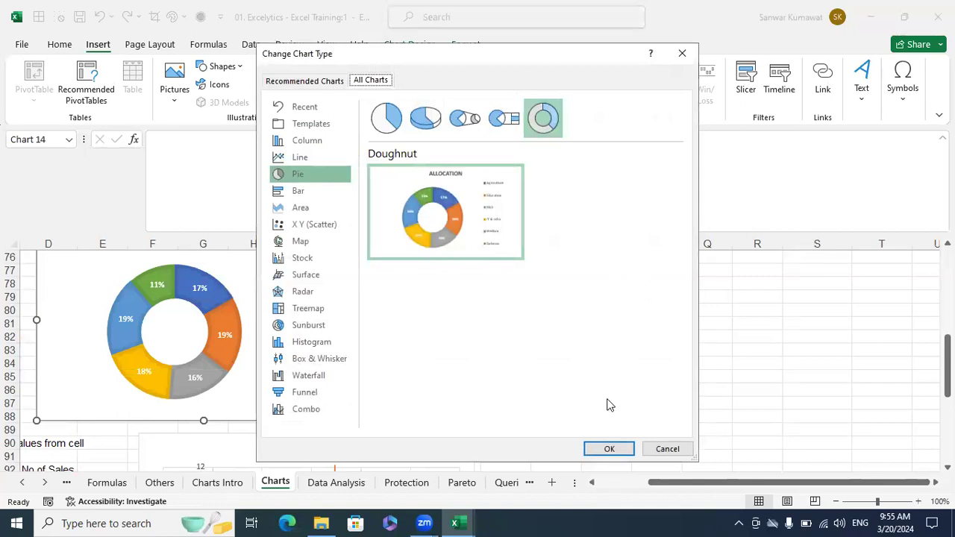
pyautogui.click(666, 448)
pyautogui.click(672, 418)
pyautogui.scroll(20, 678, 413)
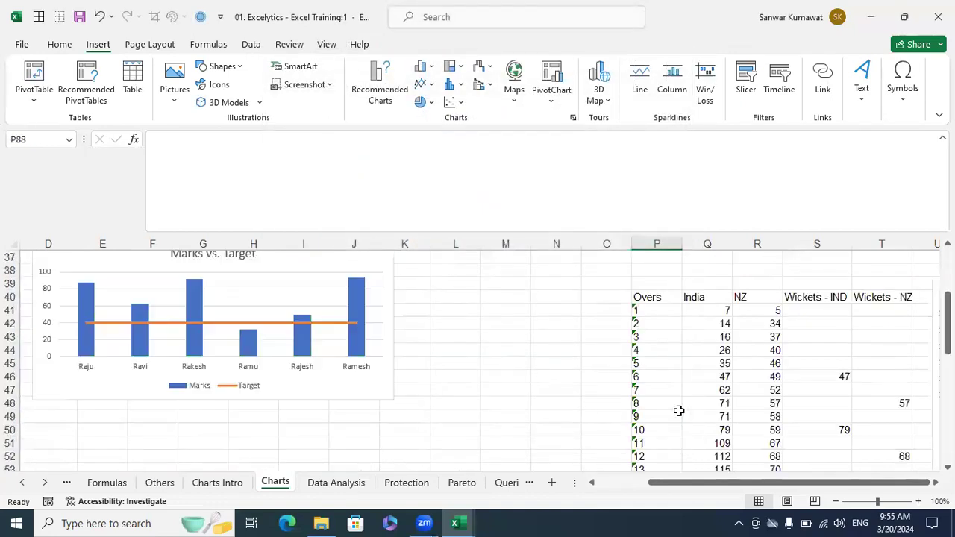
# - Scroll right to the Pub-G Players radar chart on the Charts sheet and delete it
pyautogui.hscroll(3, 810, 447)
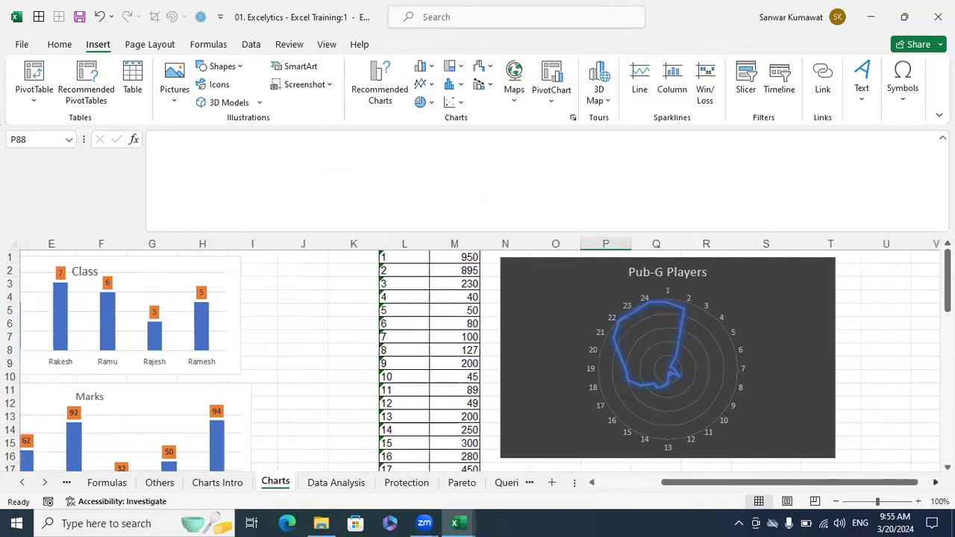
pyautogui.hscroll(1, 838, 443)
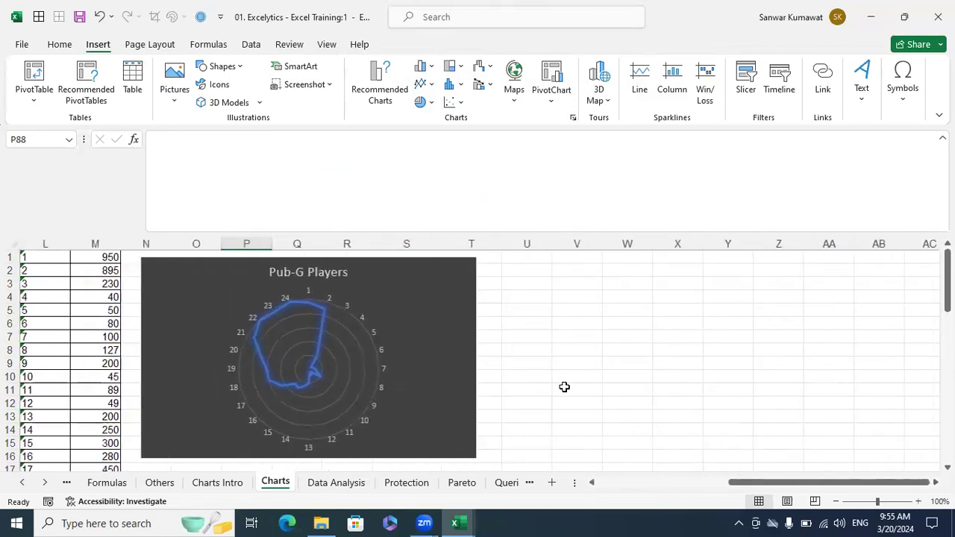
pyautogui.scroll(-3, 564, 387)
pyautogui.scroll(3, 564, 386)
pyautogui.click(593, 483)
pyautogui.click(593, 483)
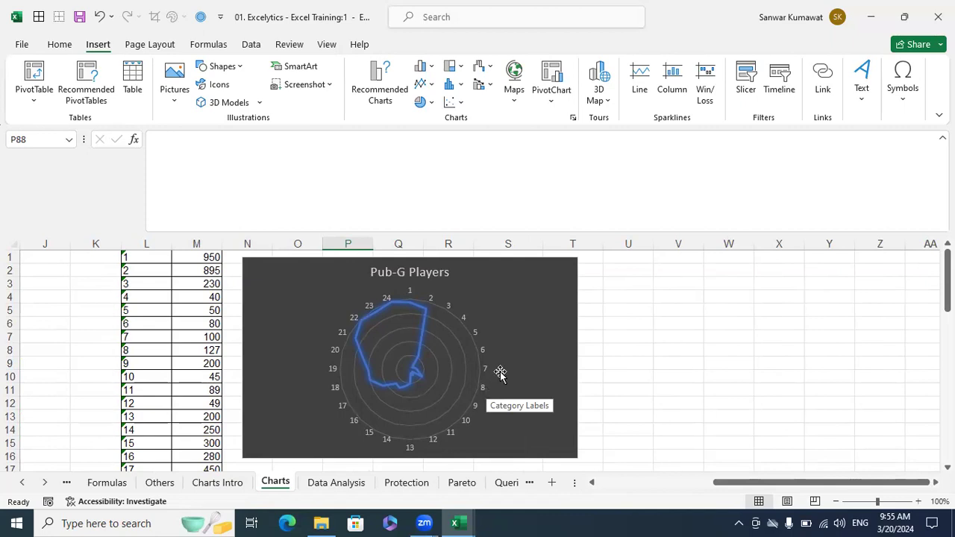
pyautogui.click(517, 343)
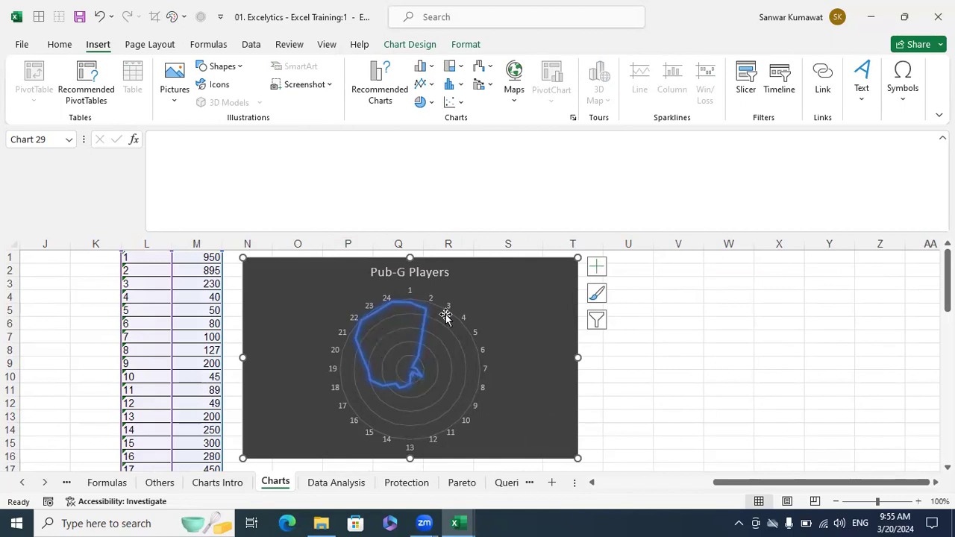
pyautogui.click(716, 372)
pyautogui.click(531, 313)
pyautogui.press('Delete')
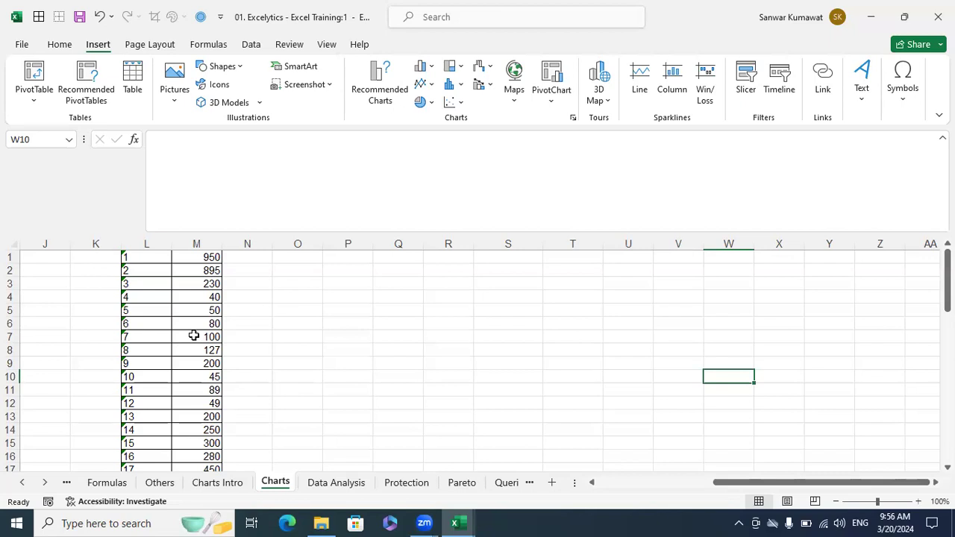
# - Check the numbered list in column L by selecting cells L1 and L24
pyautogui.click(143, 259)
pyautogui.scroll(-5, 145, 299)
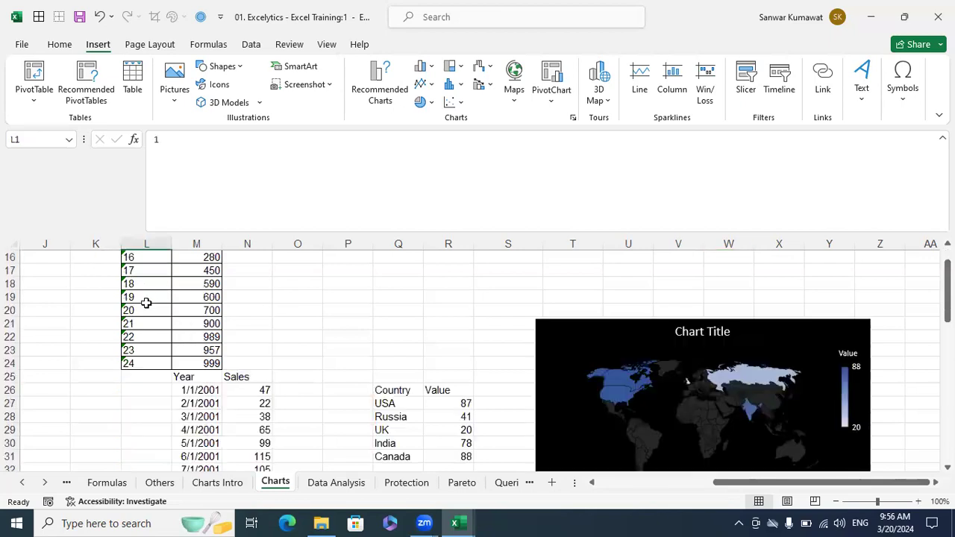
pyautogui.scroll(-1, 146, 302)
pyautogui.click(141, 322)
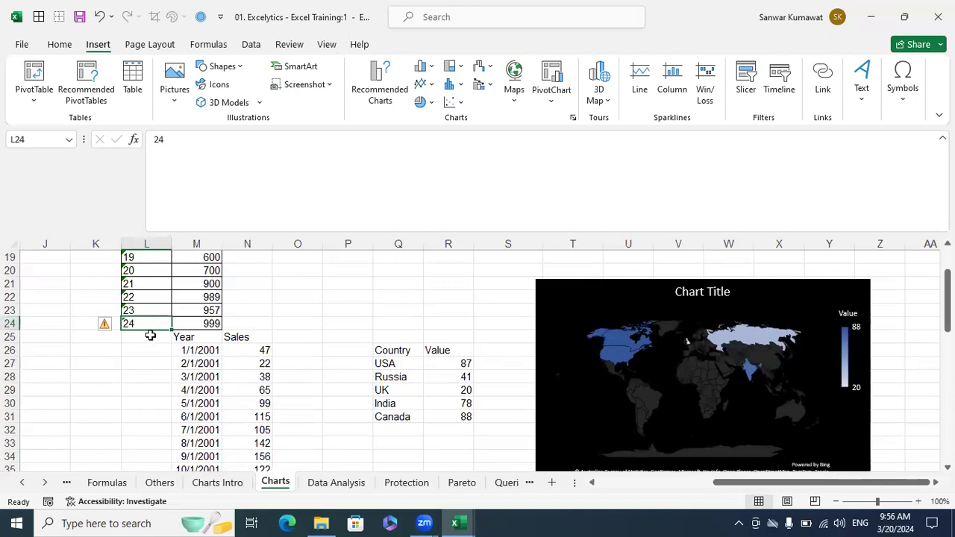
pyautogui.scroll(6, 150, 336)
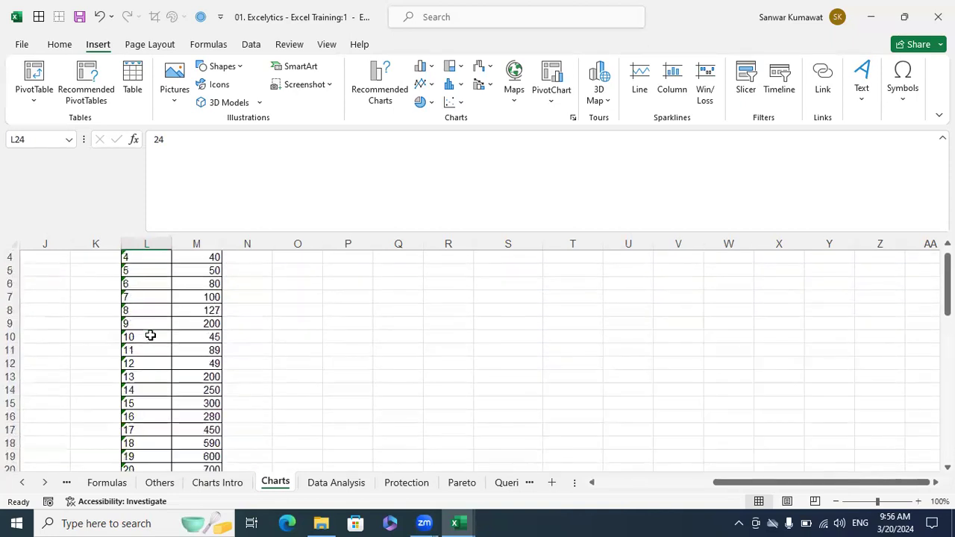
# - Switch to the Charts Intro sheet, passing through the Others sheet
pyautogui.click(160, 482)
pyautogui.click(203, 483)
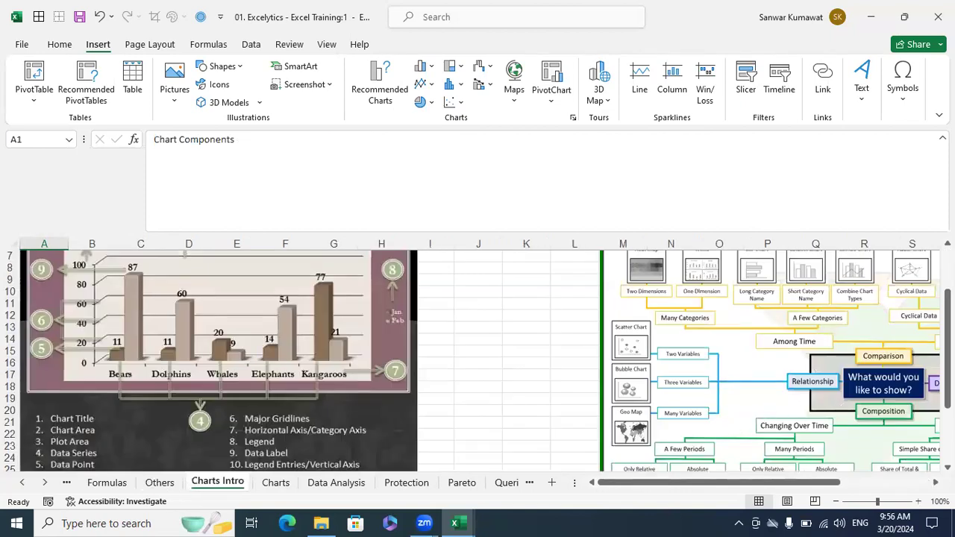
pyautogui.hscroll(4, 753, 381)
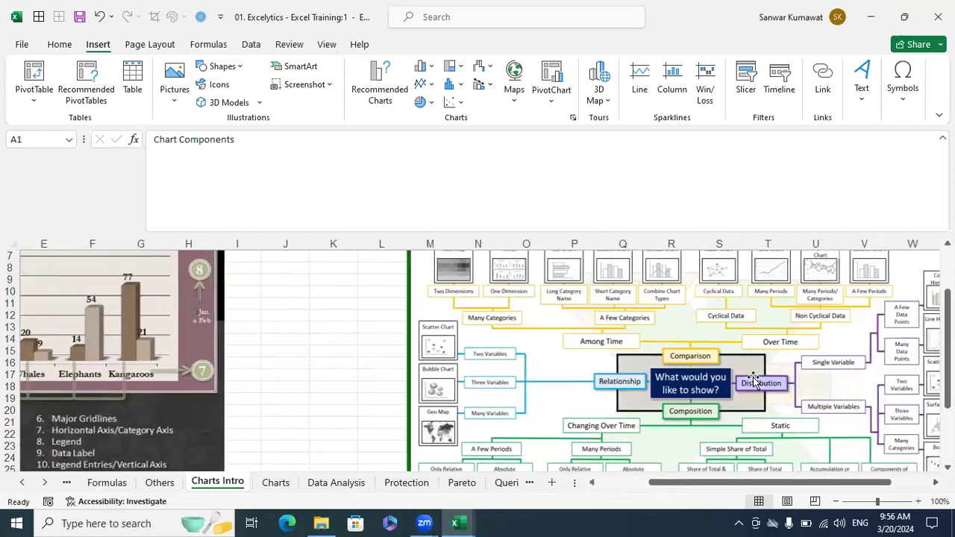
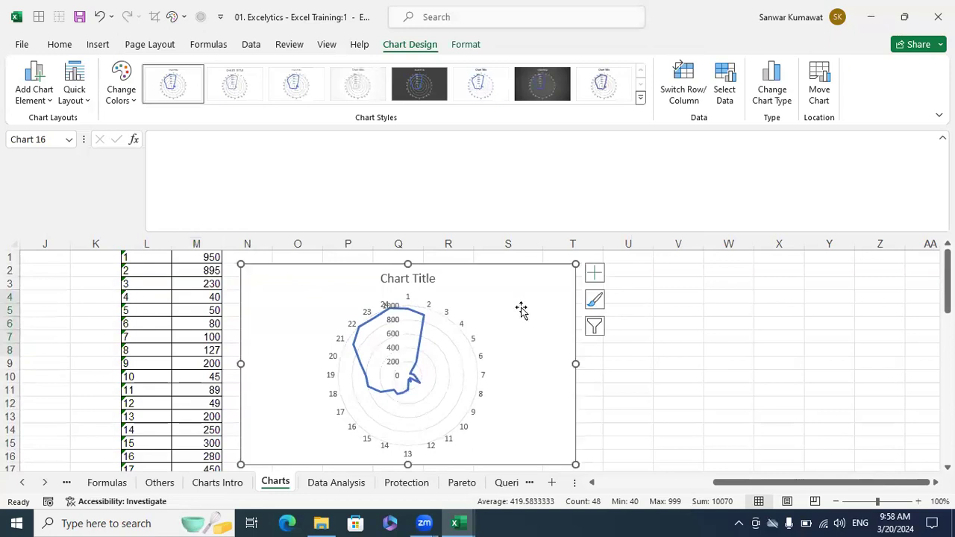
# - Move the radar chart up to row 1, apply a dark chart style, and delete its value-axis numbers
pyautogui.moveTo(456, 260); pyautogui.dragTo(464, 254)
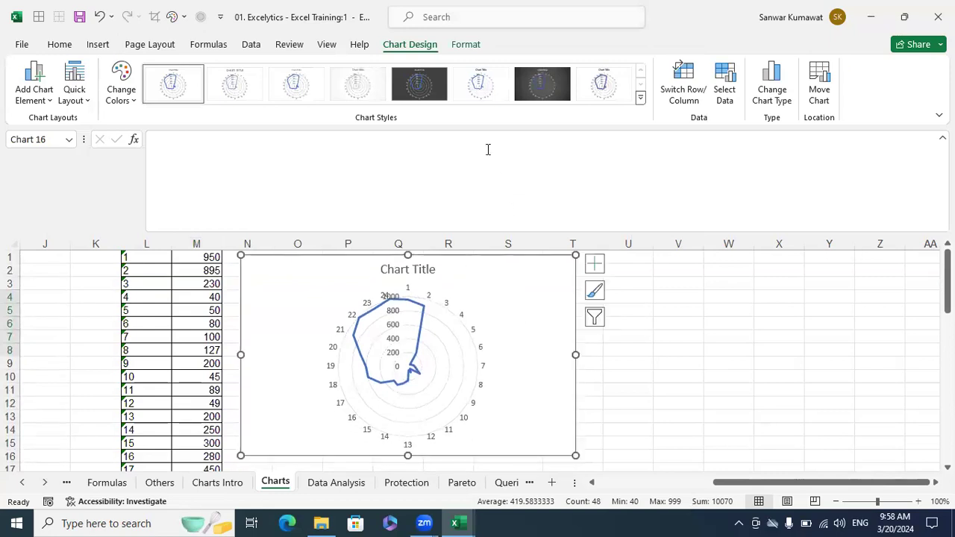
pyautogui.click(434, 95)
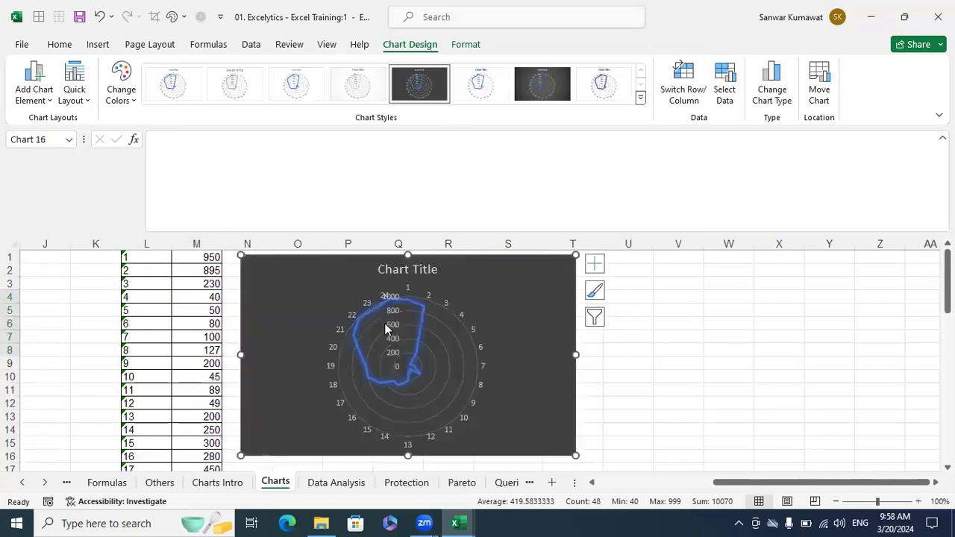
pyautogui.click(391, 315)
pyautogui.press('Delete')
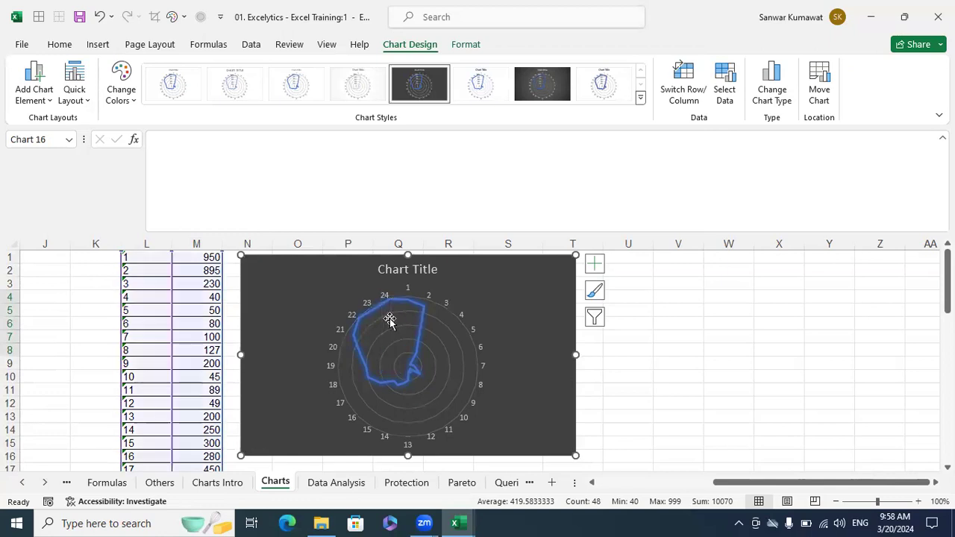
# - Replace the chart title with 'Pub-G Players'
pyautogui.doubleClick(429, 272)
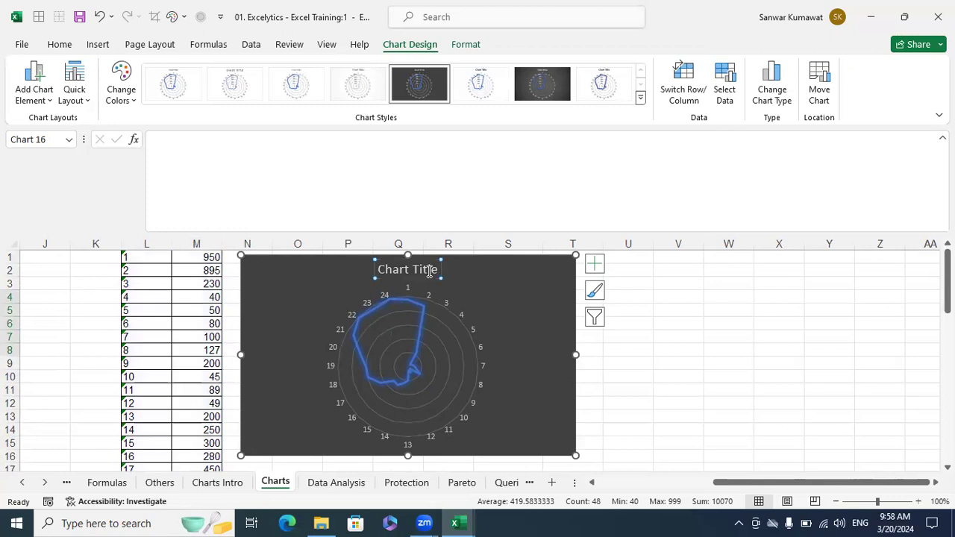
pyautogui.moveTo(381, 267); pyautogui.dragTo(440, 270)
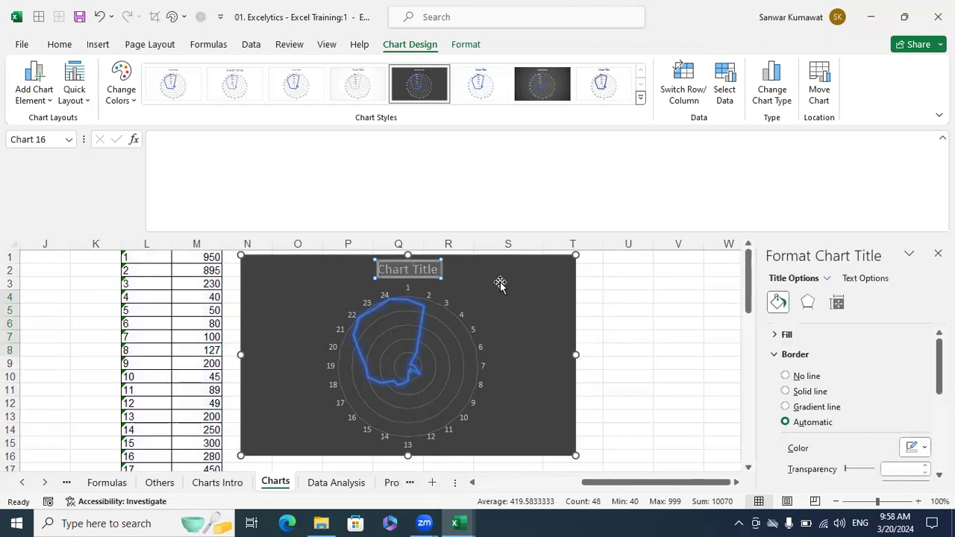
pyautogui.write('Pub-')
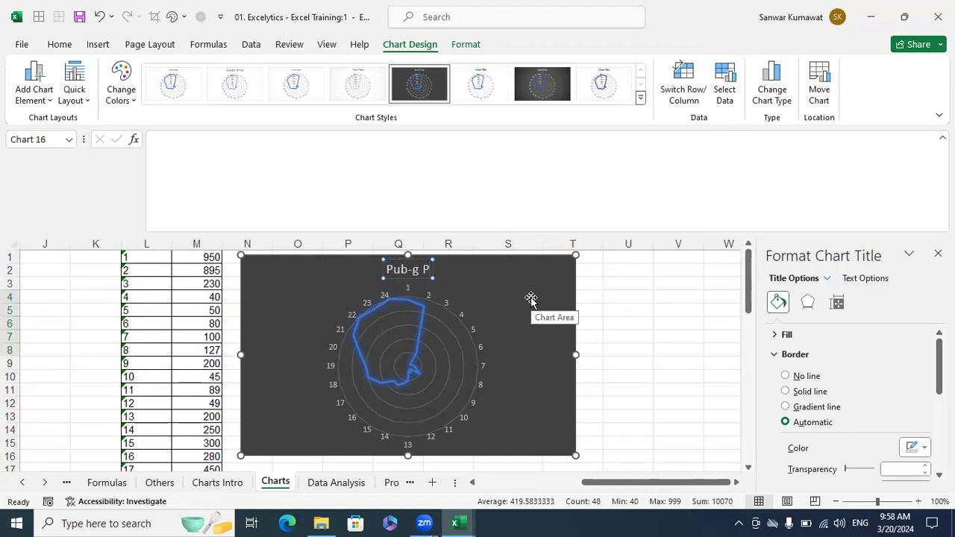
pyautogui.write('G P')
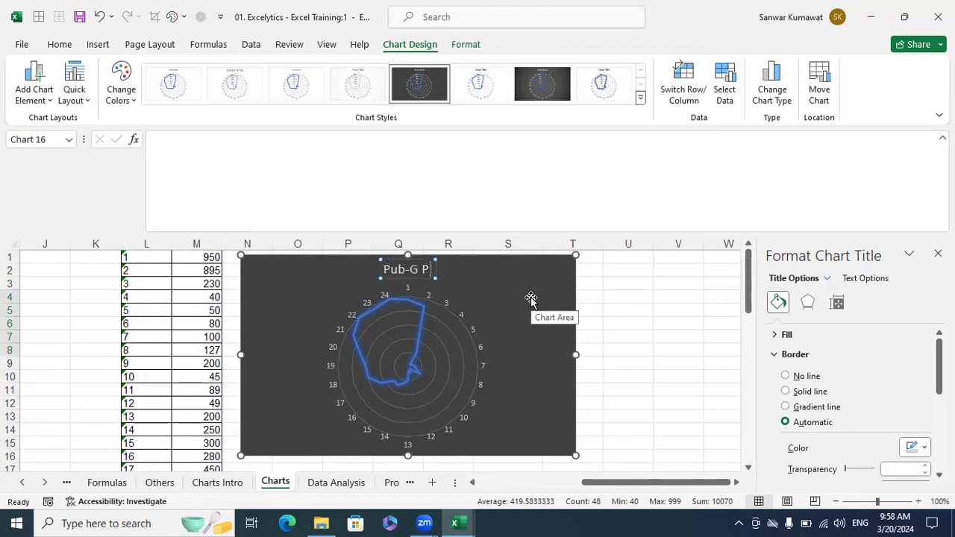
pyautogui.write('layers')
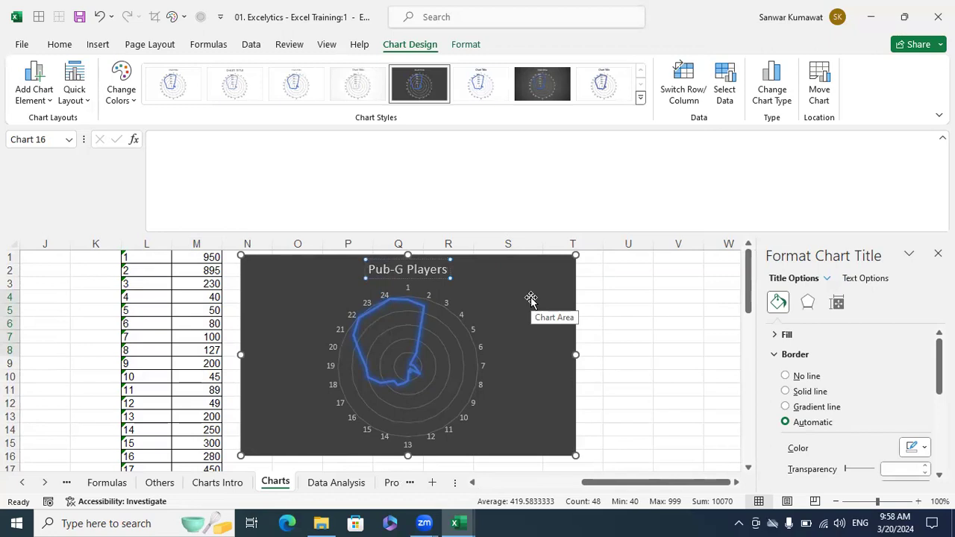
pyautogui.click(608, 334)
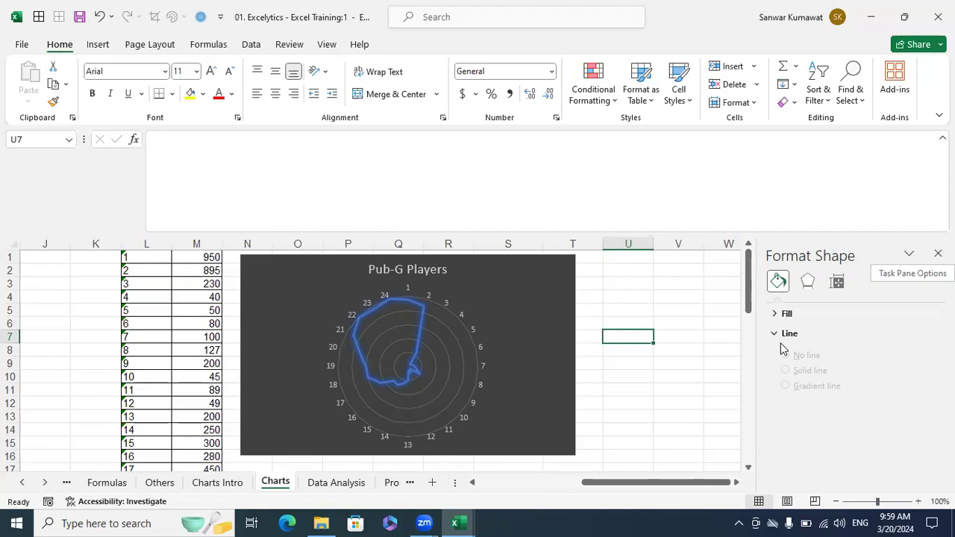
pyautogui.click(159, 257)
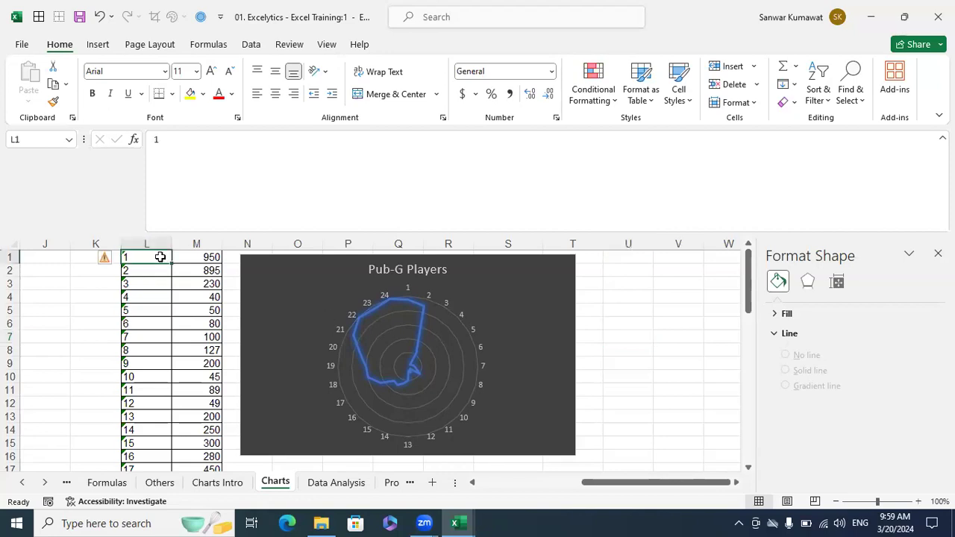
pyautogui.click(141, 271)
pyautogui.click(134, 283)
pyautogui.click(132, 297)
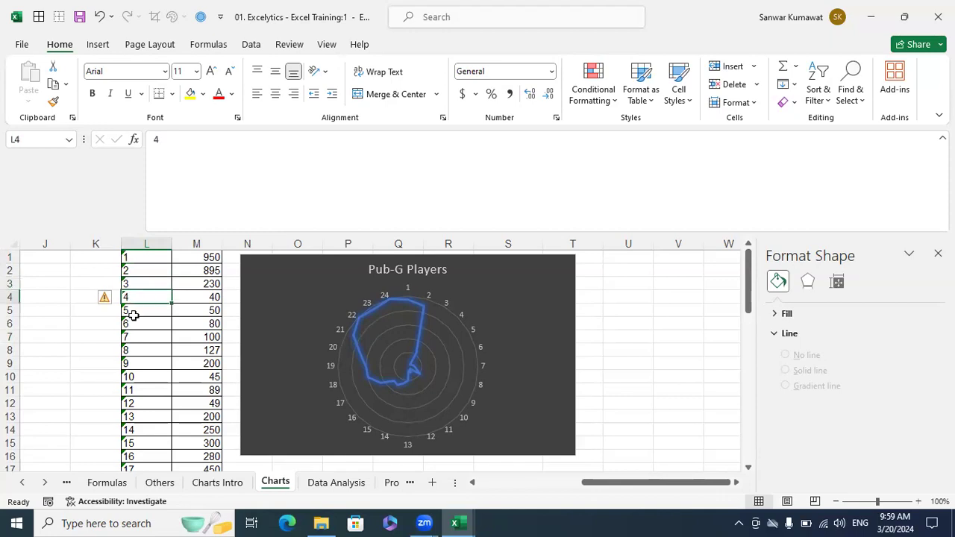
pyautogui.click(131, 336)
pyautogui.click(137, 323)
pyautogui.click(139, 336)
pyautogui.click(138, 351)
pyautogui.click(141, 363)
pyautogui.click(138, 377)
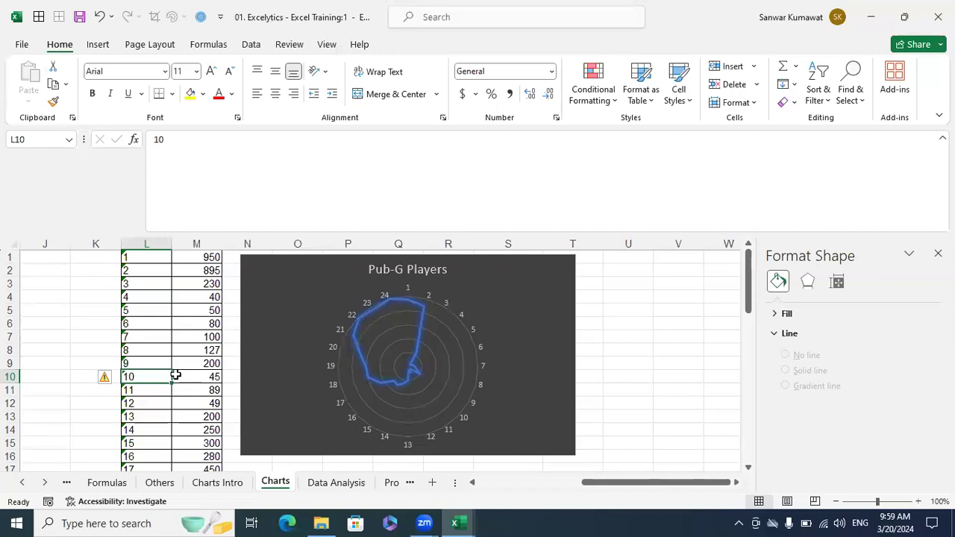
pyautogui.scroll(-1, 175, 375)
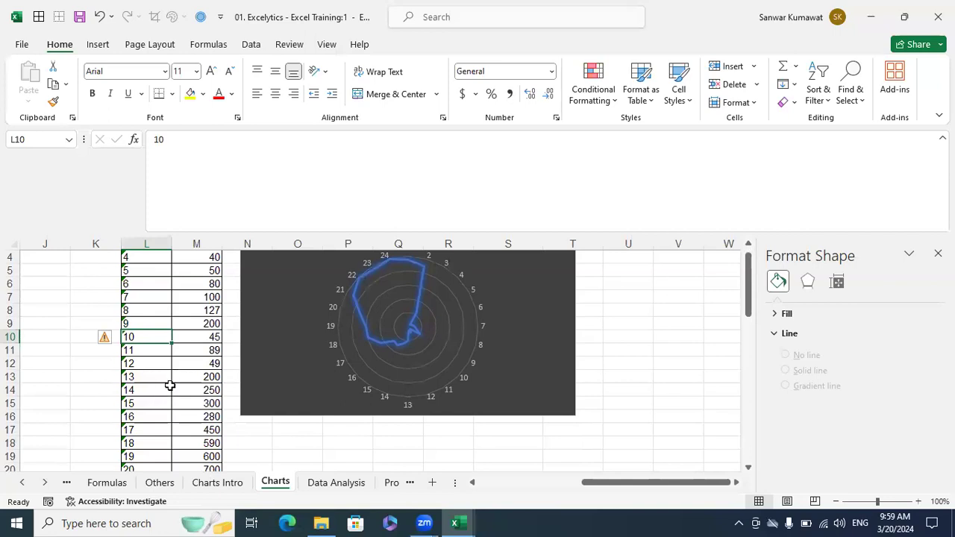
pyautogui.moveTo(143, 376); pyautogui.dragTo(192, 412)
pyautogui.click(145, 377)
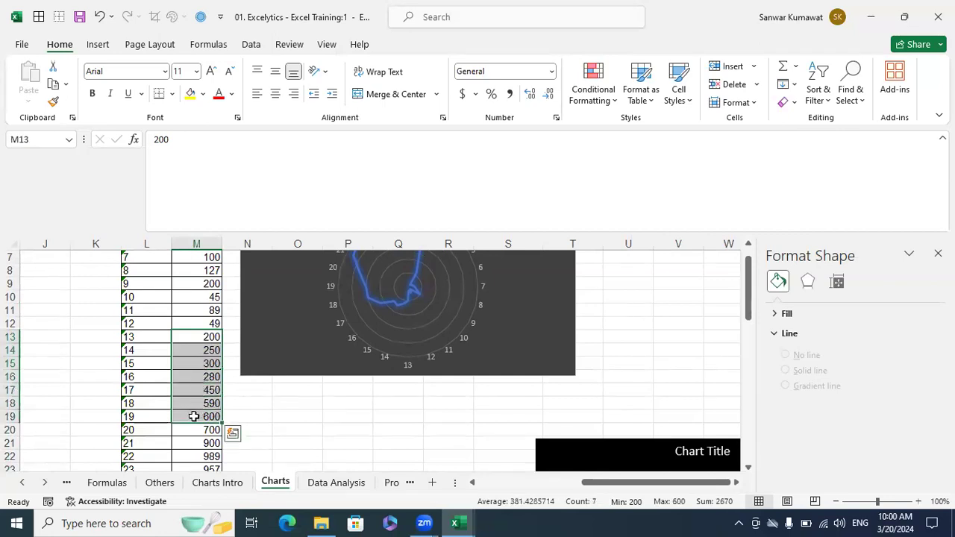
pyautogui.click(192, 415)
pyautogui.scroll(-1, 250, 408)
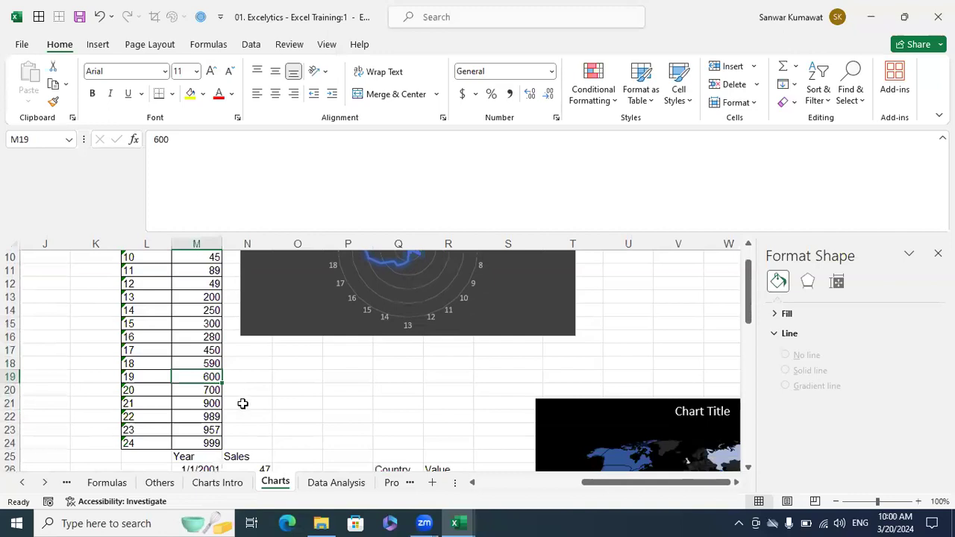
pyautogui.click(209, 391)
pyautogui.click(207, 403)
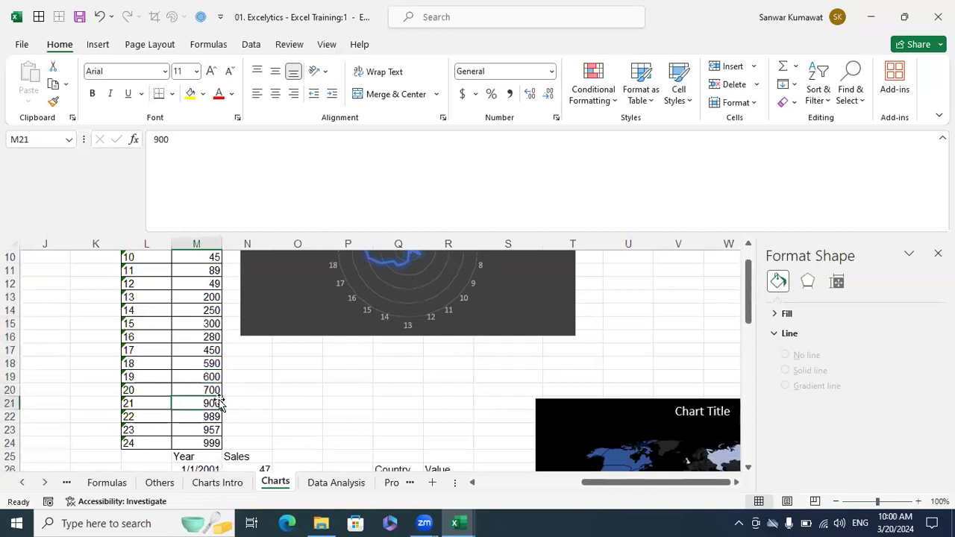
pyautogui.click(212, 418)
pyautogui.click(209, 429)
pyautogui.click(211, 442)
pyautogui.scroll(3, 238, 444)
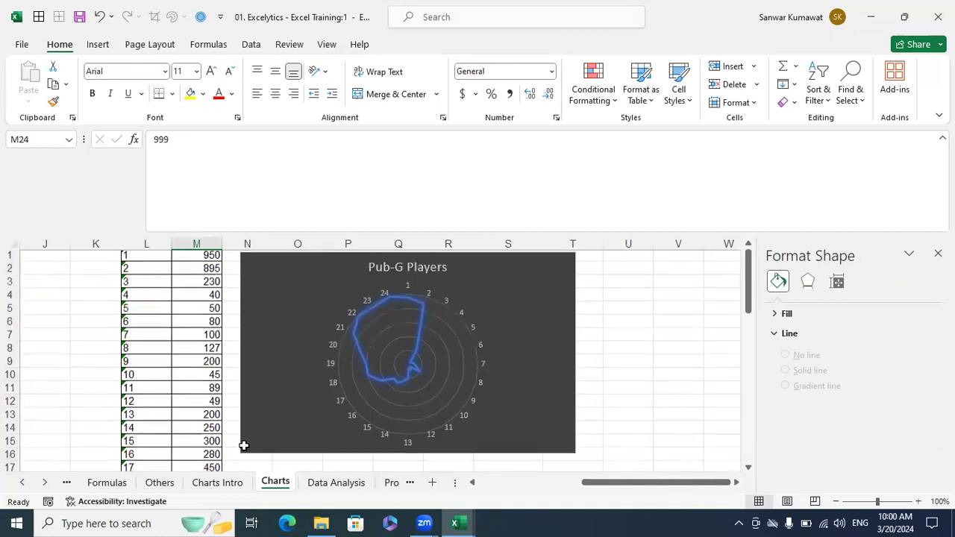
pyautogui.click(212, 256)
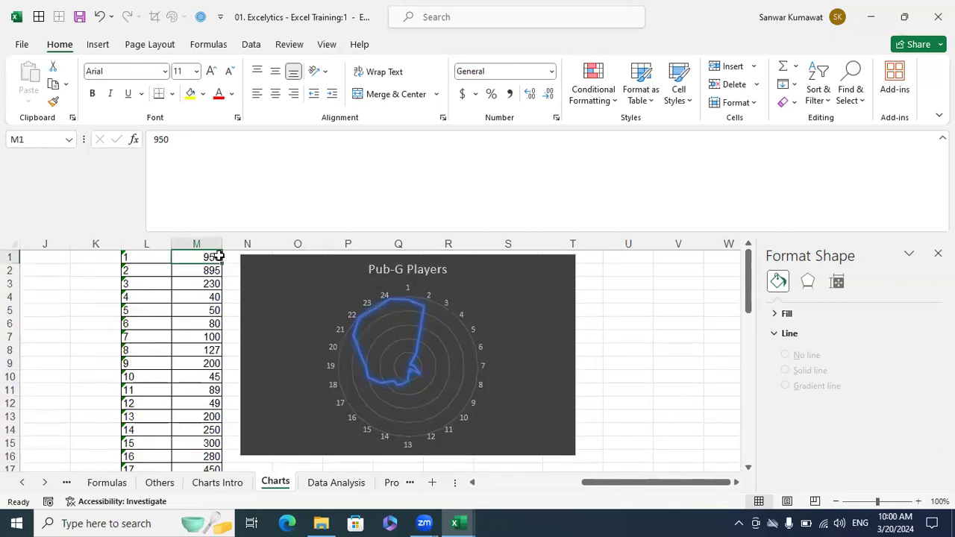
pyautogui.click(189, 272)
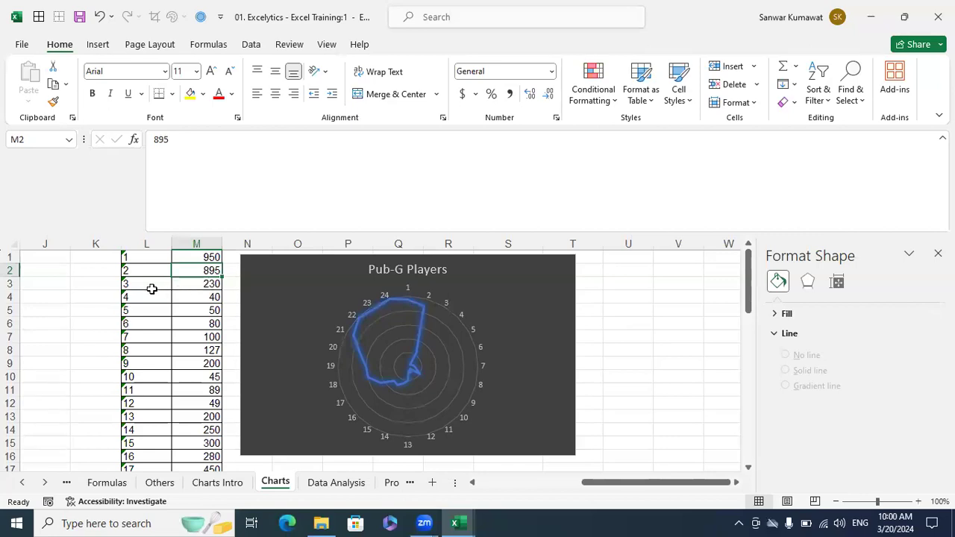
pyautogui.moveTo(144, 285); pyautogui.dragTo(186, 284)
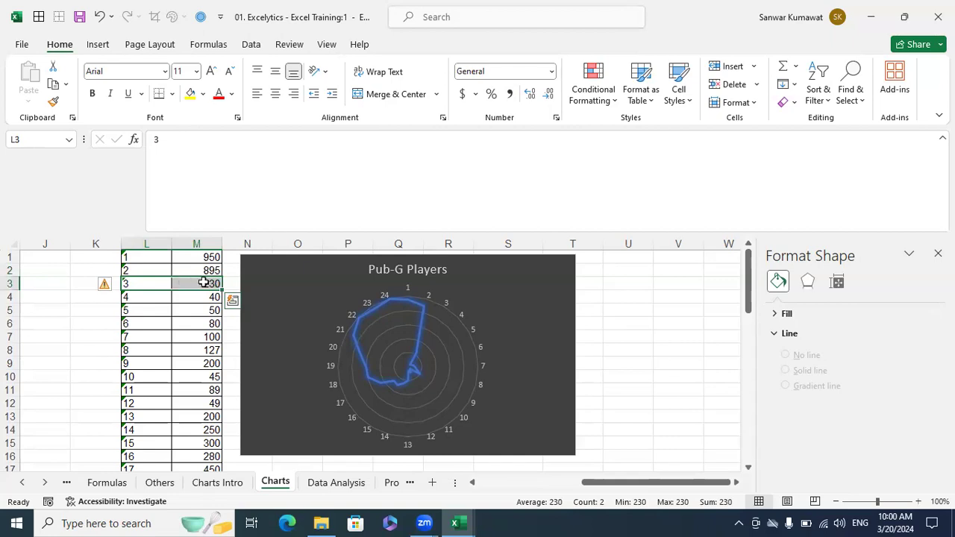
pyautogui.click(185, 298)
pyautogui.moveTo(199, 285); pyautogui.dragTo(202, 295)
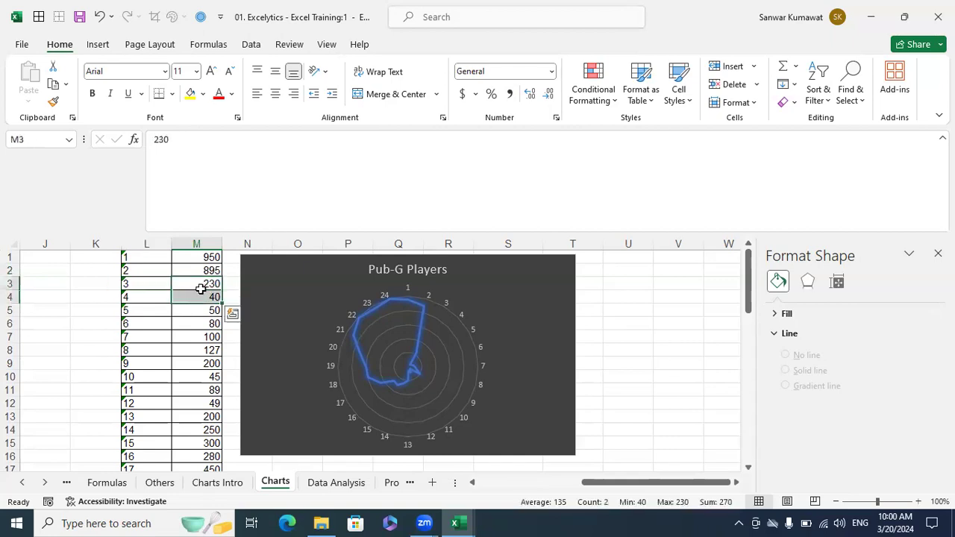
pyautogui.scroll(-1, 198, 337)
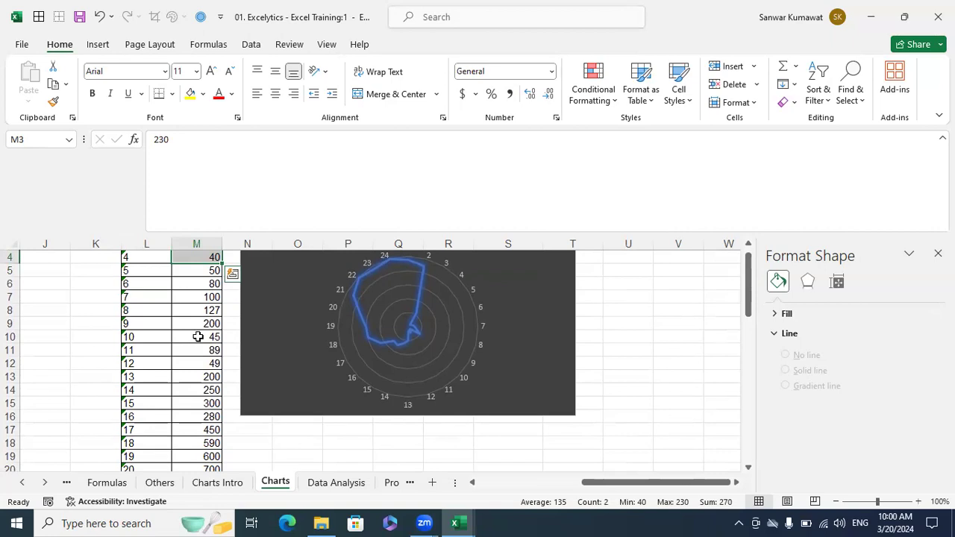
pyautogui.scroll(1, 198, 337)
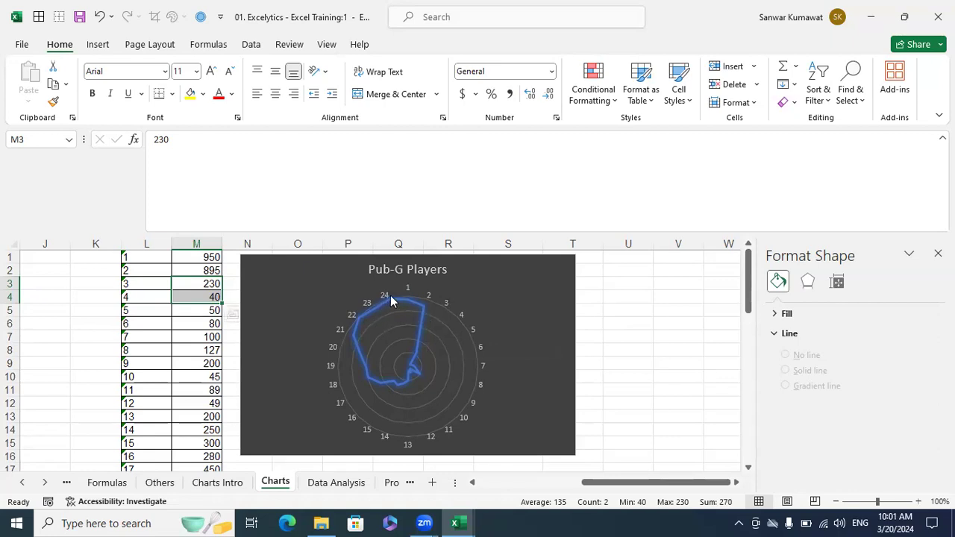
pyautogui.moveTo(407, 304)
pyautogui.moveTo(366, 371)
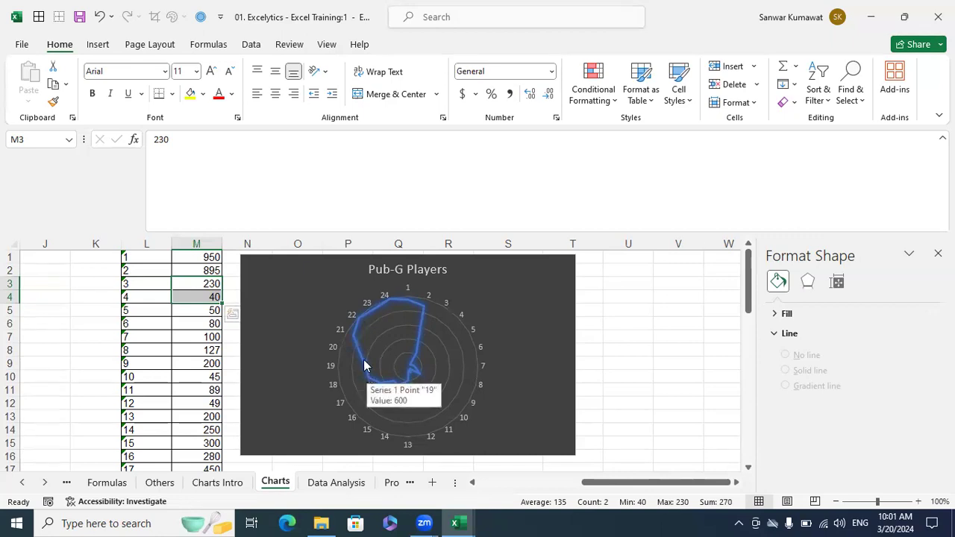
pyautogui.moveTo(353, 339)
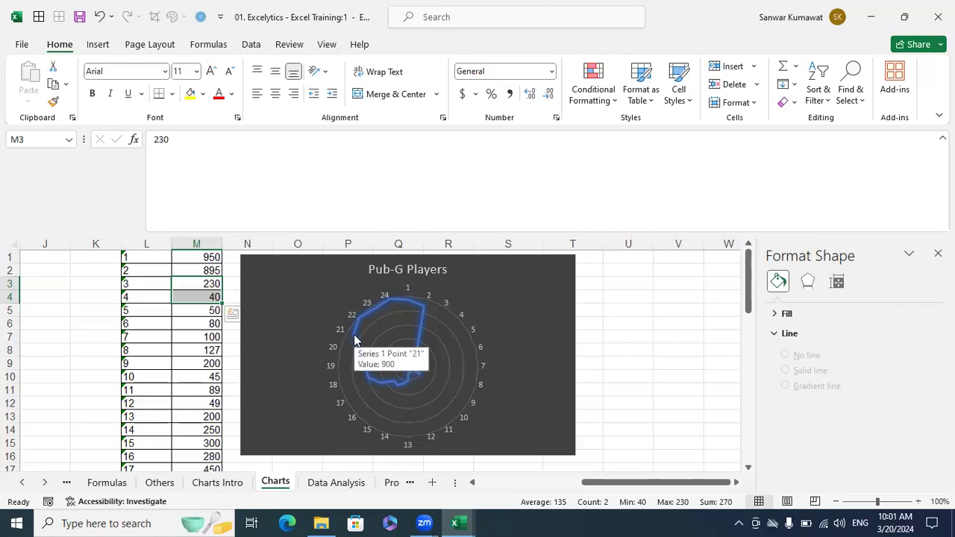
pyautogui.moveTo(359, 322)
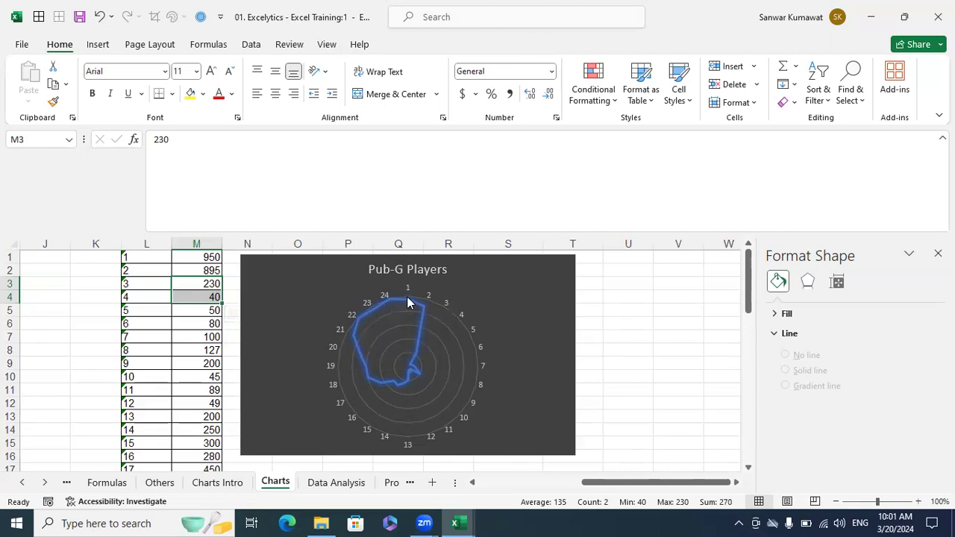
pyautogui.moveTo(407, 301)
pyautogui.click(644, 329)
pyautogui.scroll(-1, 644, 333)
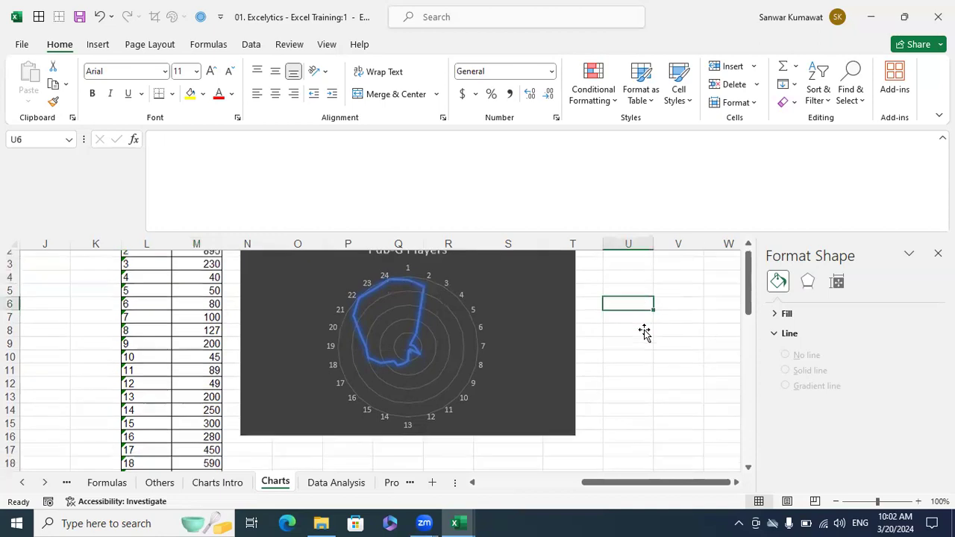
pyautogui.scroll(-2, 644, 333)
pyautogui.scroll(3, 644, 333)
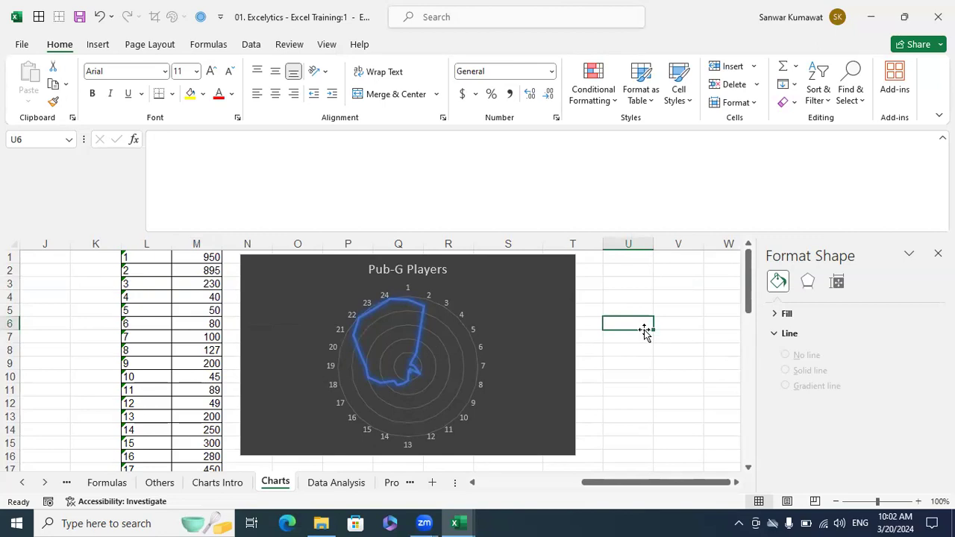
pyautogui.click(528, 320)
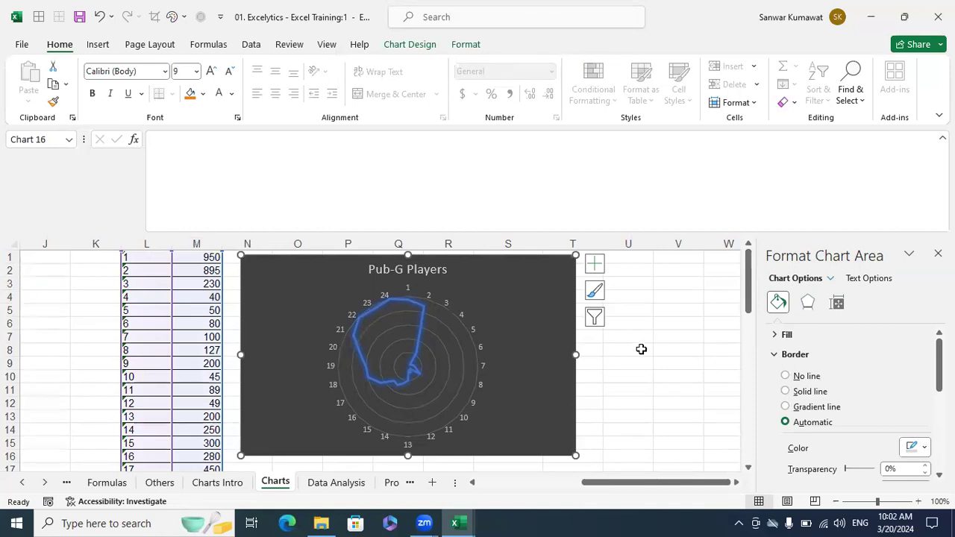
pyautogui.click(98, 44)
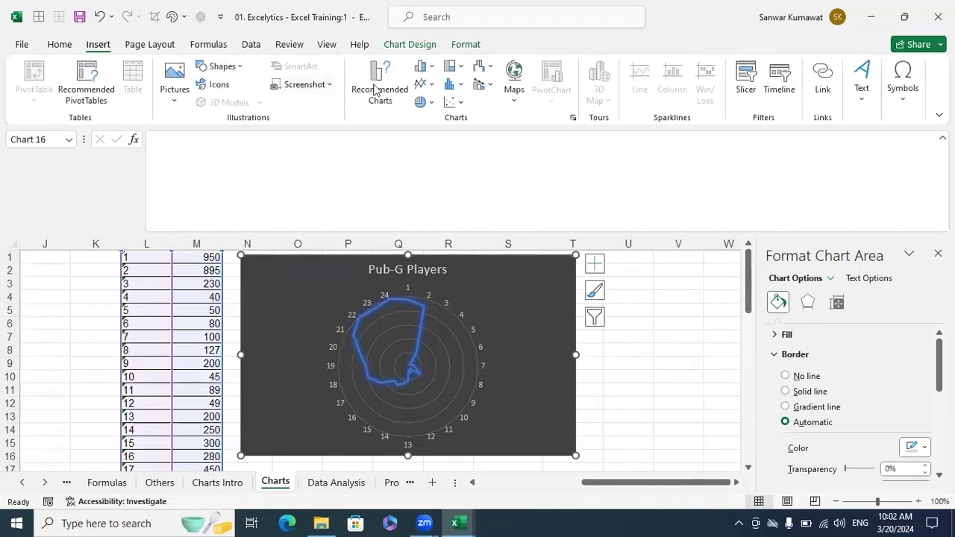
pyautogui.click(428, 72)
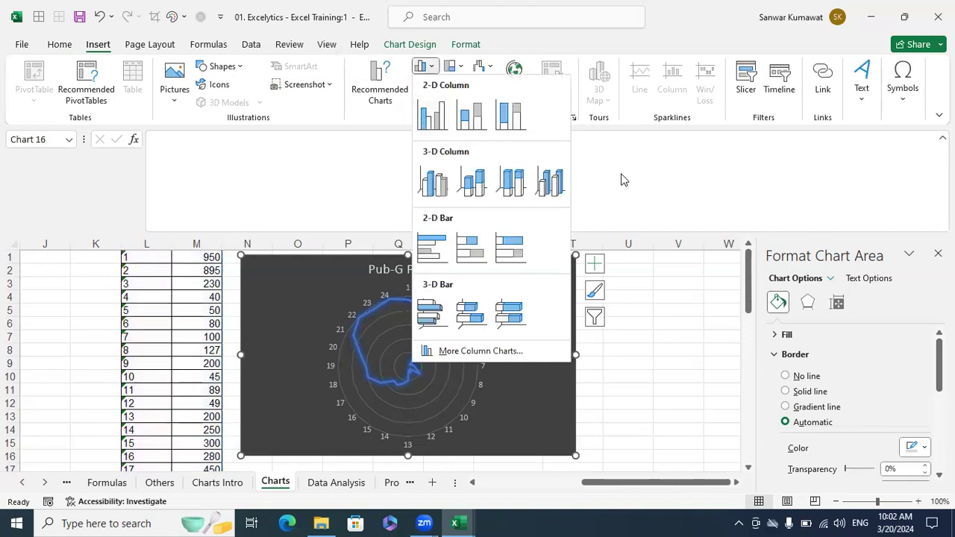
pyautogui.click(575, 130)
pyautogui.click(460, 66)
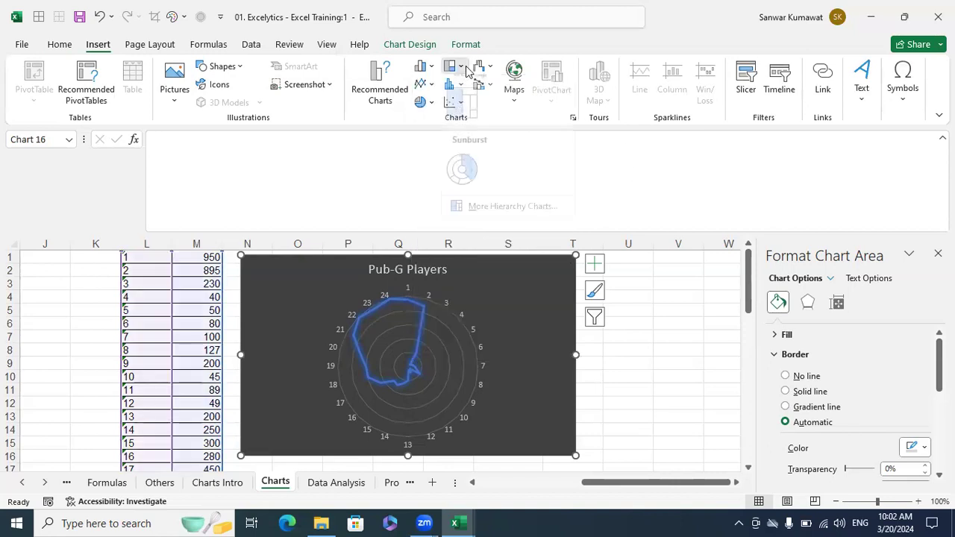
pyautogui.click(661, 153)
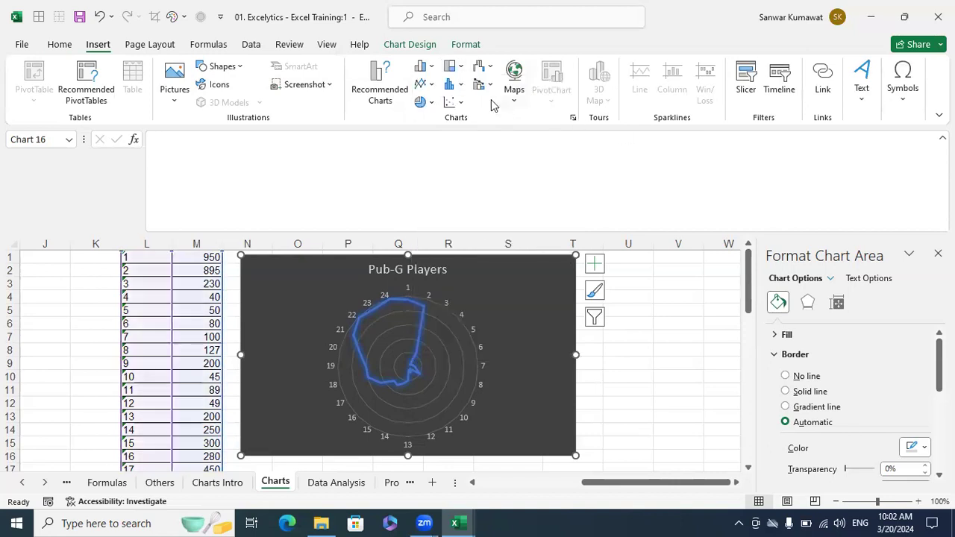
pyautogui.click(432, 70)
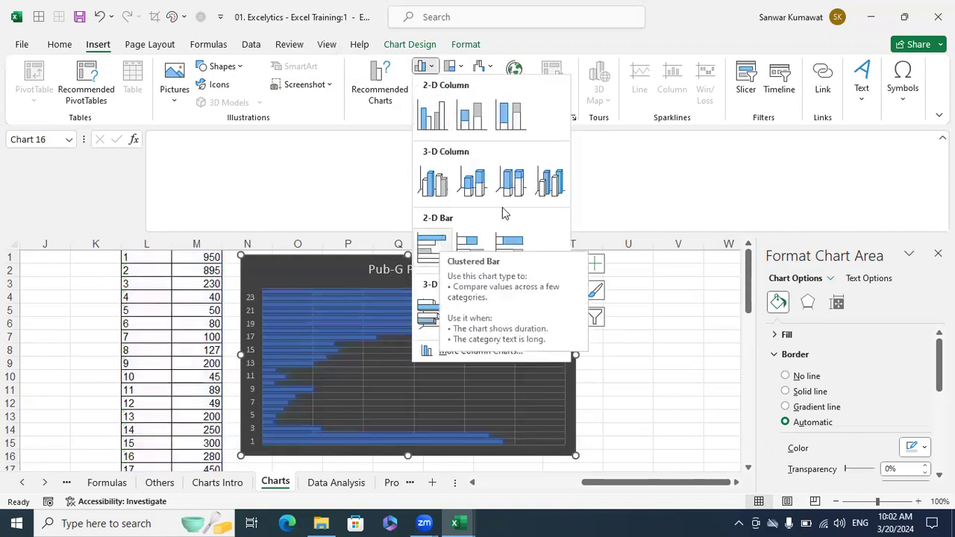
pyautogui.click(591, 168)
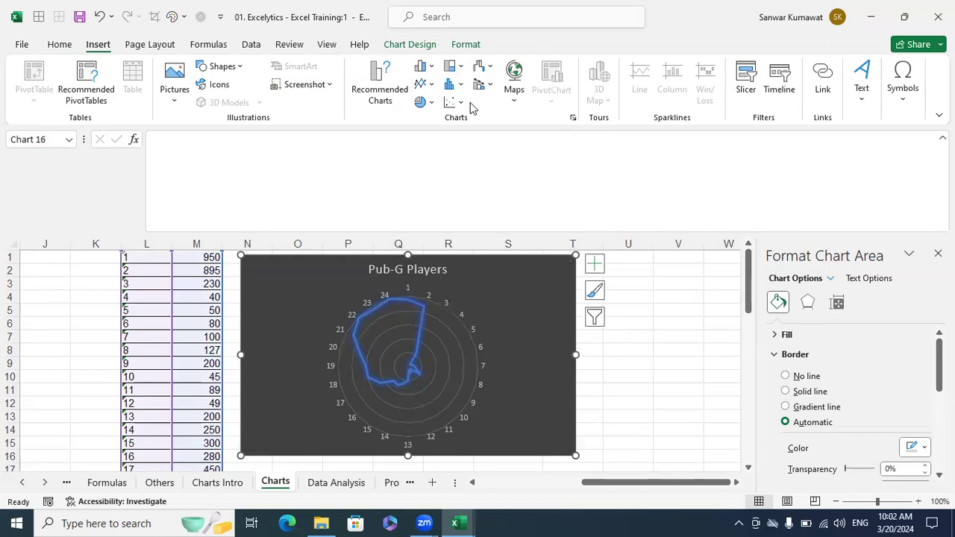
pyautogui.click(431, 102)
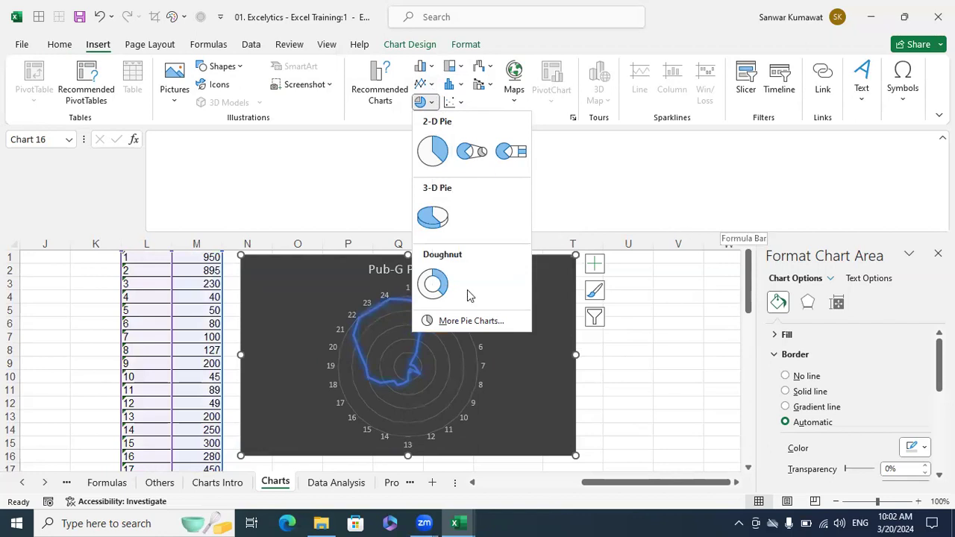
pyautogui.click(604, 194)
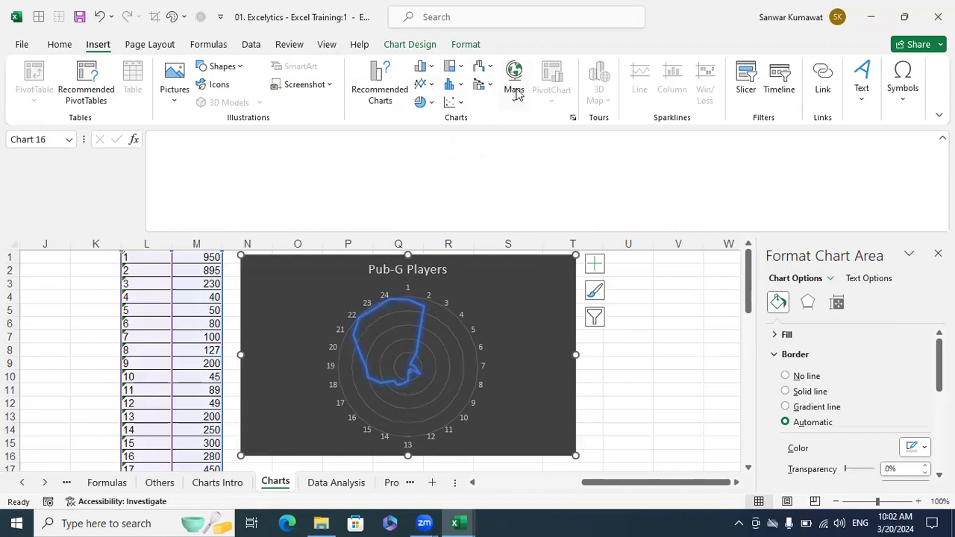
pyautogui.click(647, 320)
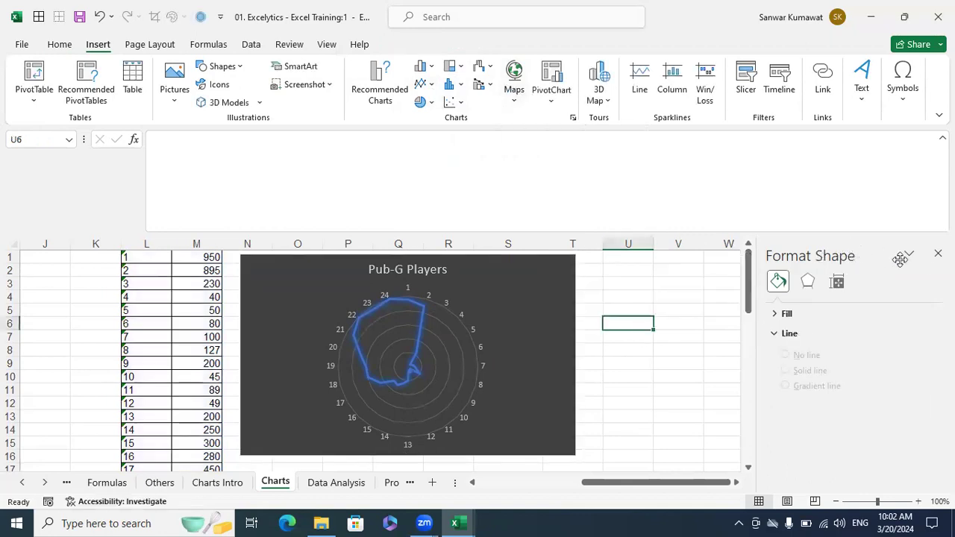
# - Close the chart formatting pane and select the Country/Value table
pyautogui.click(938, 254)
pyautogui.scroll(-7, 701, 297)
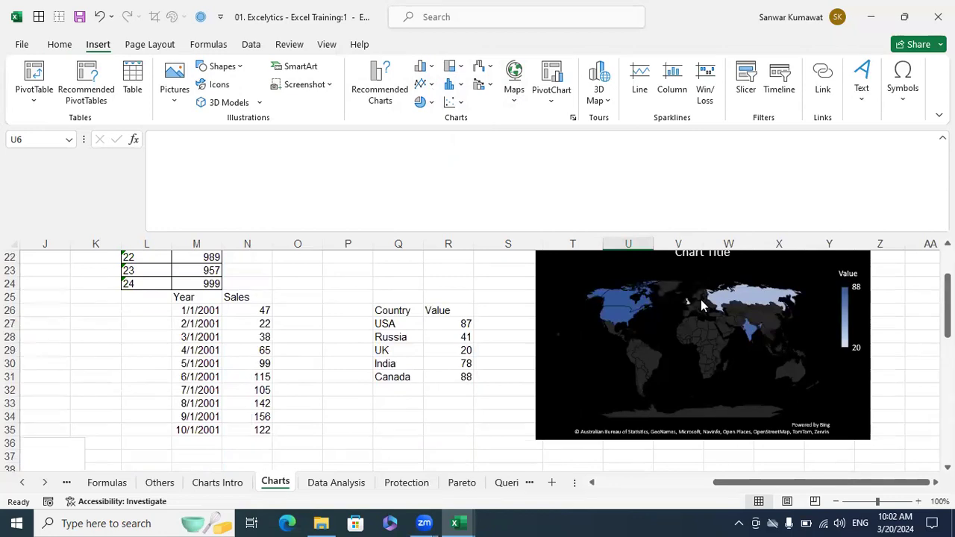
pyautogui.moveTo(401, 315); pyautogui.dragTo(441, 381)
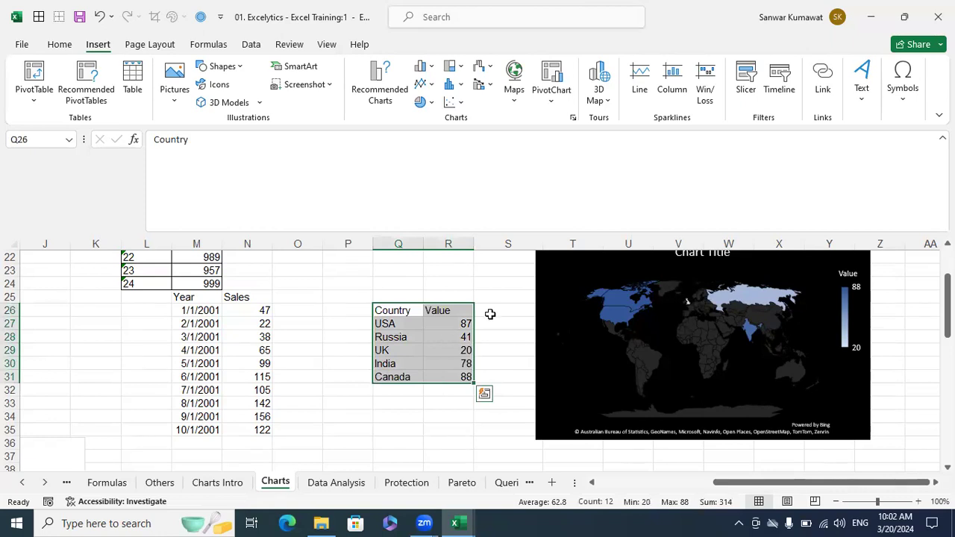
pyautogui.scroll(1, 664, 330)
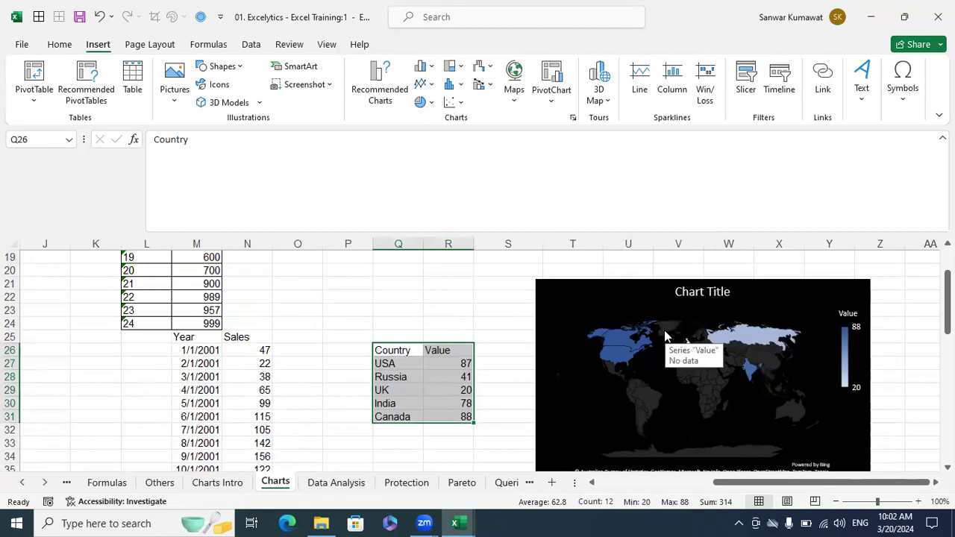
# - Check the country cells USA, Russia, UK, India and Canada one by one
pyautogui.click(404, 365)
pyautogui.click(394, 377)
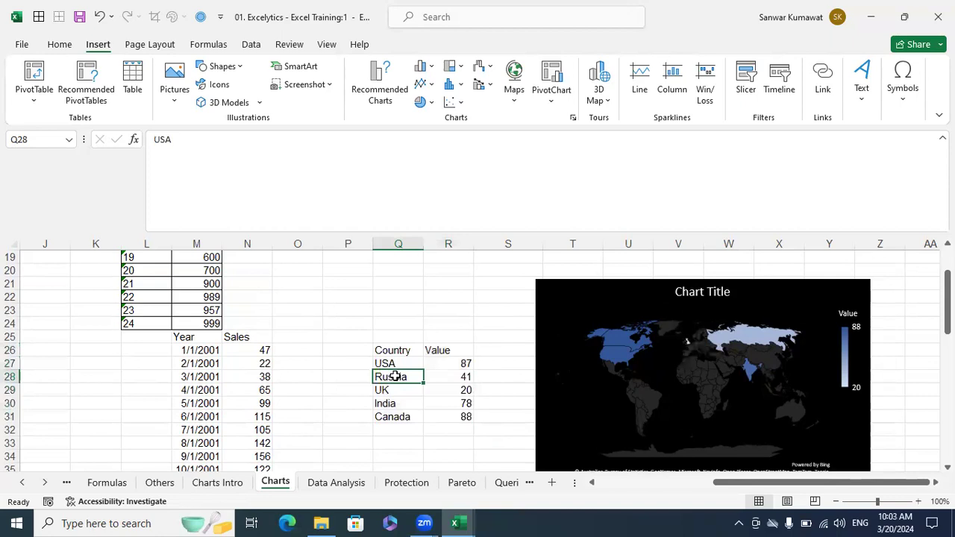
pyautogui.click(391, 389)
pyautogui.click(389, 403)
pyautogui.click(391, 415)
pyautogui.moveTo(405, 365); pyautogui.dragTo(392, 413)
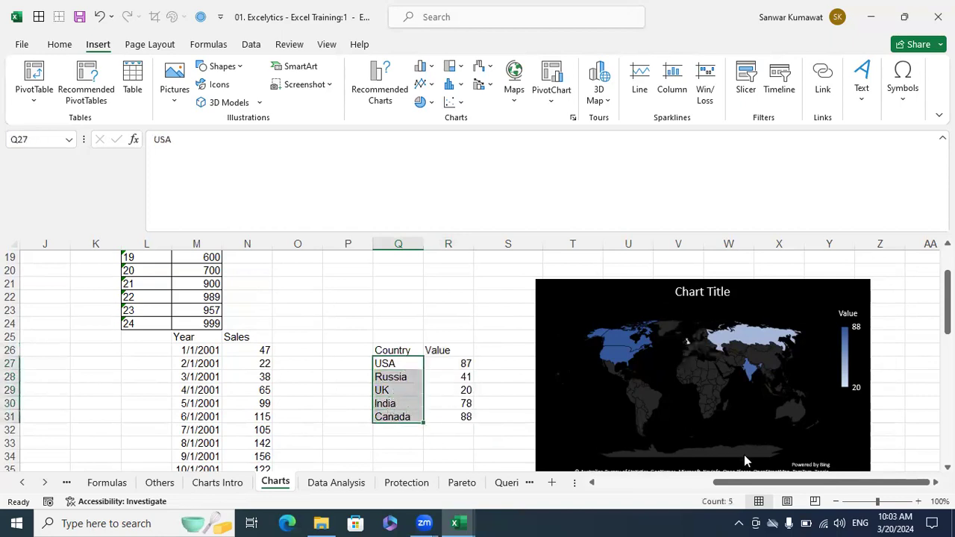
pyautogui.click(482, 441)
pyautogui.click(406, 418)
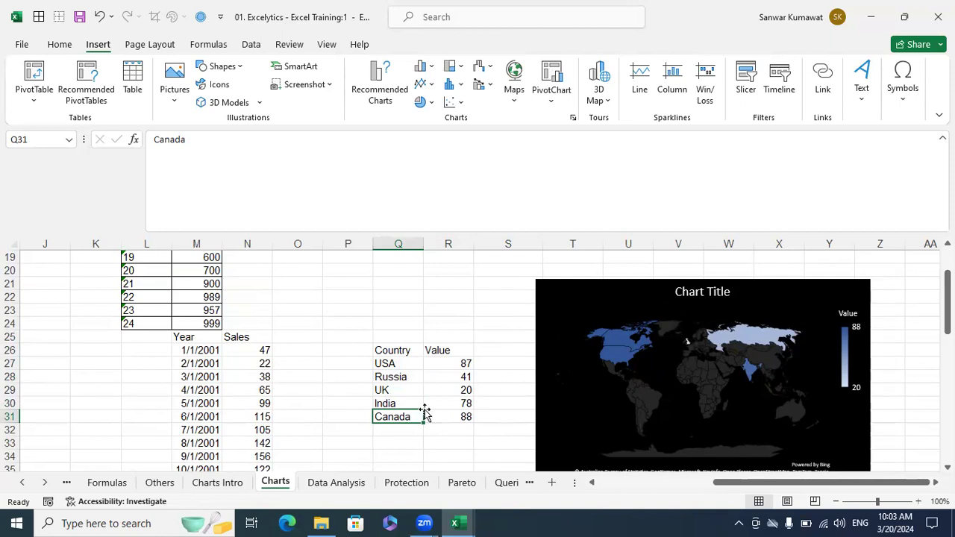
pyautogui.click(400, 377)
pyautogui.click(397, 389)
pyautogui.click(398, 403)
pyautogui.click(401, 365)
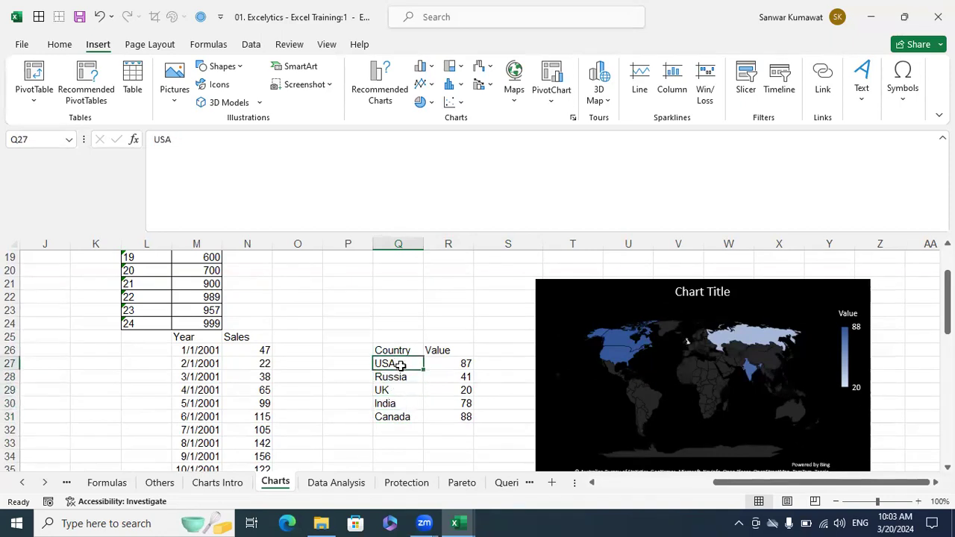
# - Delete the existing map chart and reselect the Country/Value table Q26:R31
pyautogui.click(680, 277)
pyautogui.click(675, 294)
pyautogui.click(771, 291)
pyautogui.press('Delete')
pyautogui.click(419, 352)
pyautogui.moveTo(439, 362); pyautogui.dragTo(436, 417)
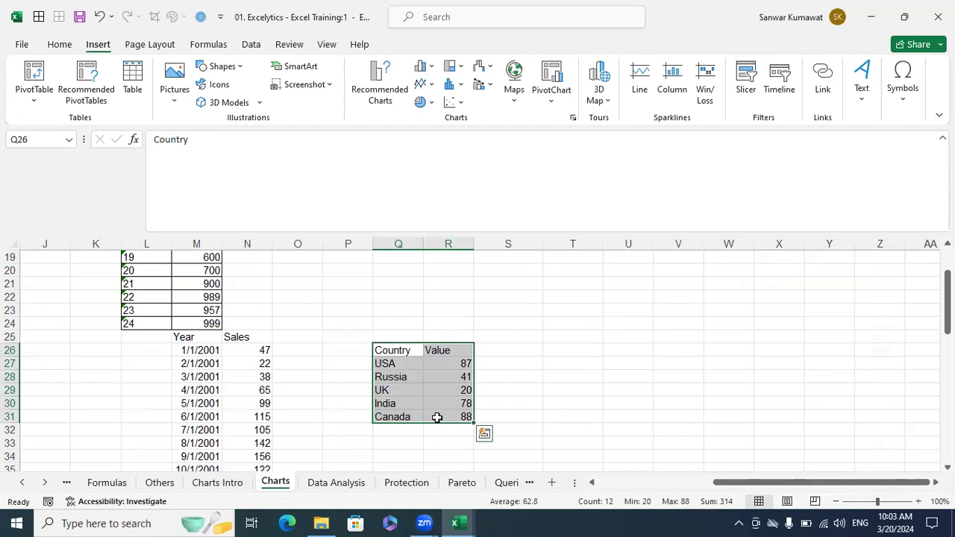
pyautogui.click(518, 95)
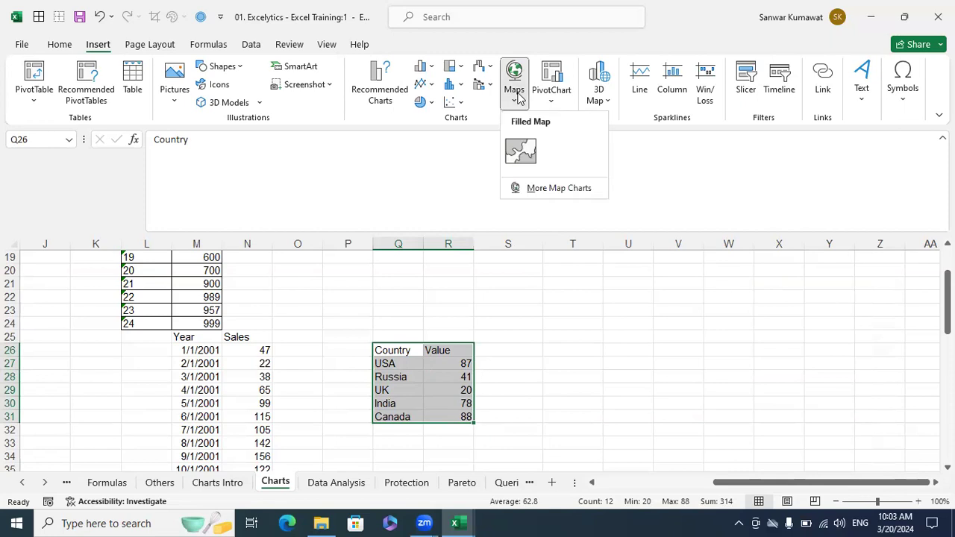
# - Insert a Filled Map of the Q26:R31 country data and position it right of the table
pyautogui.click(522, 150)
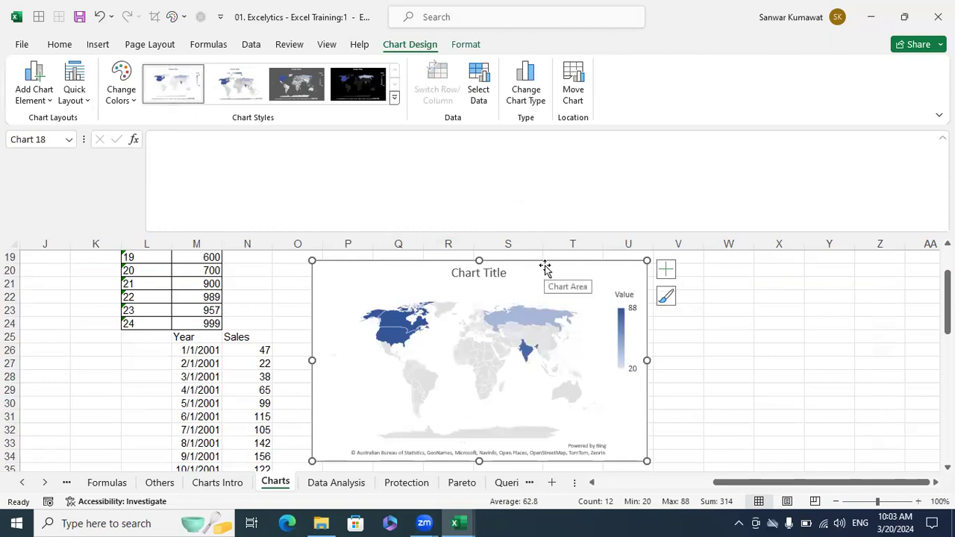
pyautogui.moveTo(543, 269); pyautogui.dragTo(750, 270)
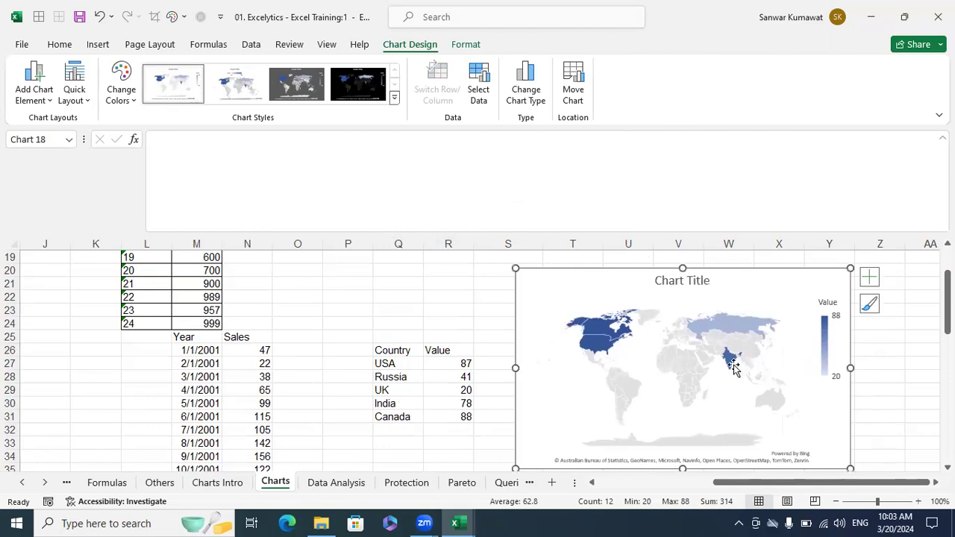
pyautogui.moveTo(731, 362)
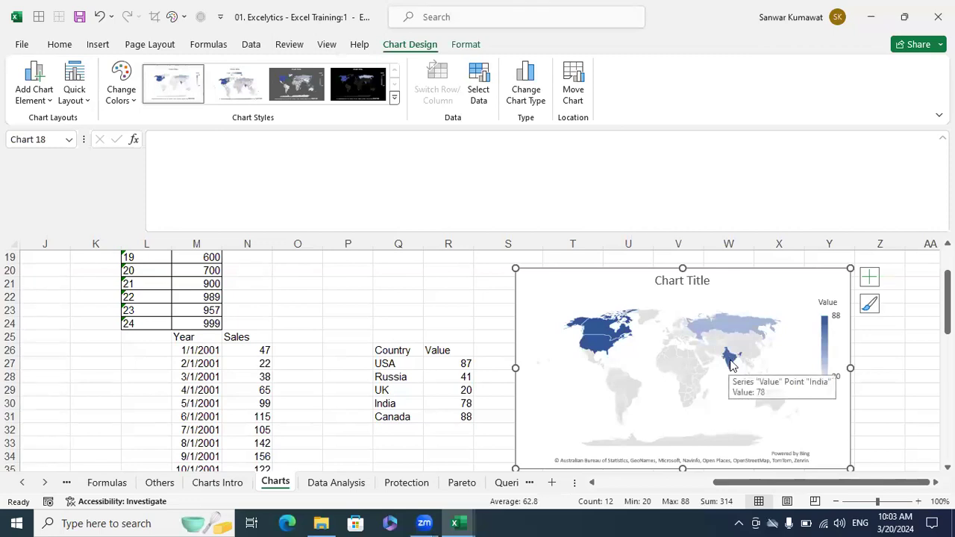
pyautogui.moveTo(730, 288); pyautogui.dragTo(720, 285)
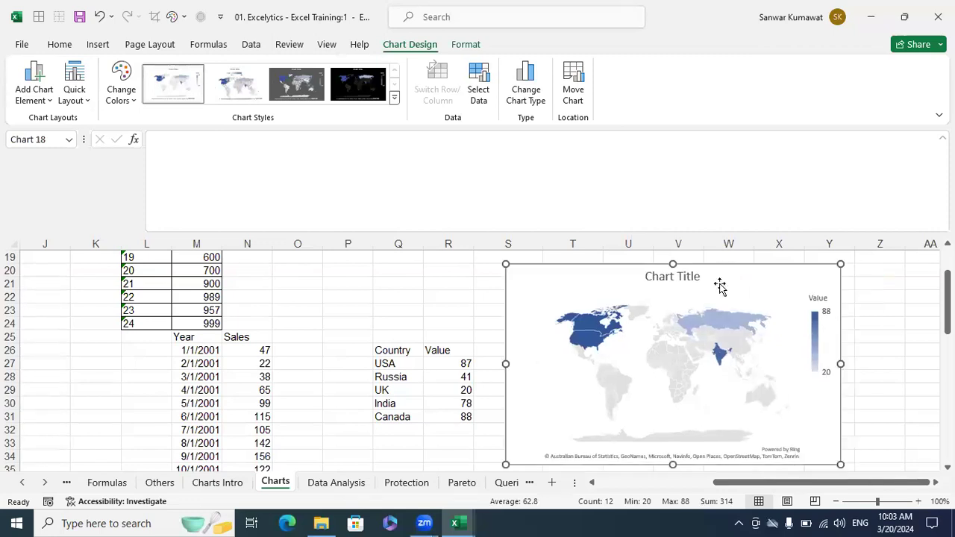
pyautogui.click(885, 379)
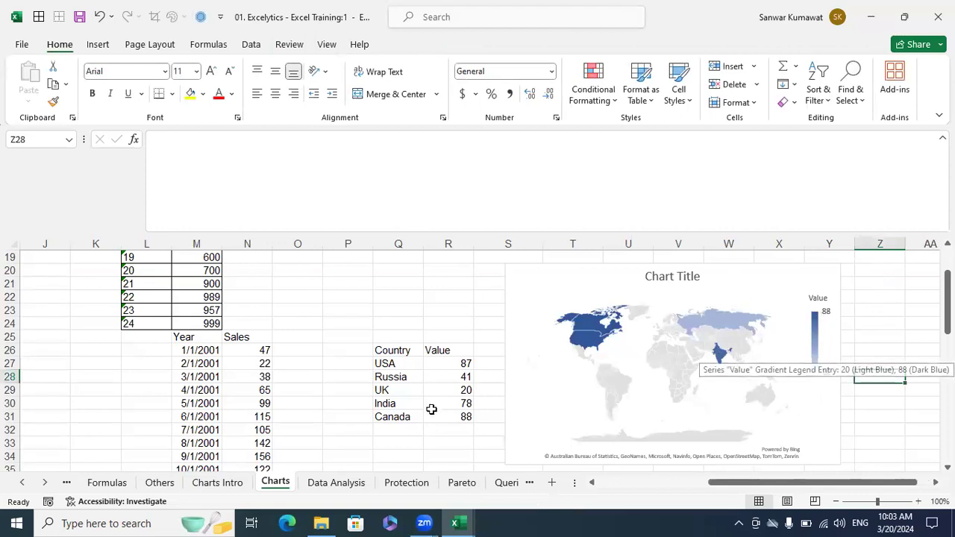
pyautogui.moveTo(462, 364); pyautogui.dragTo(455, 416)
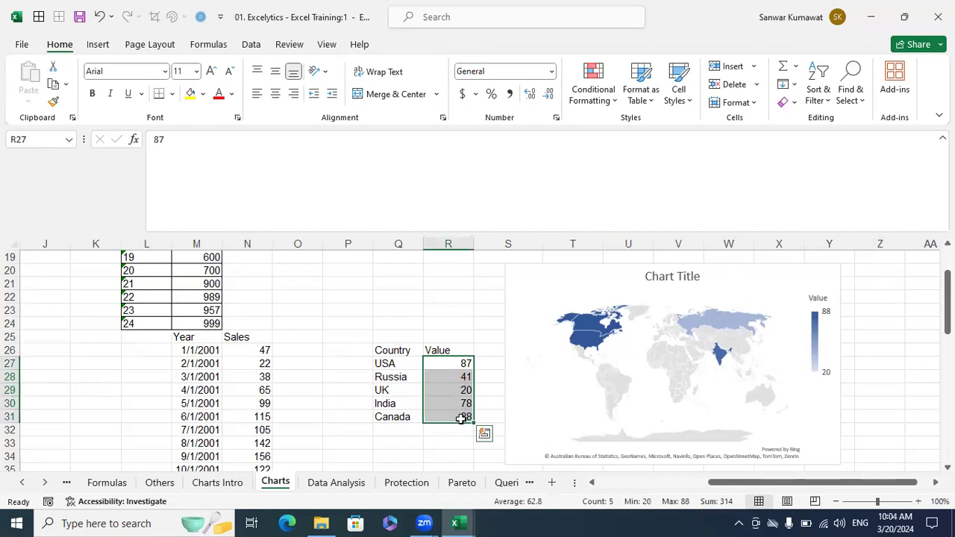
pyautogui.moveTo(407, 391); pyautogui.dragTo(448, 389)
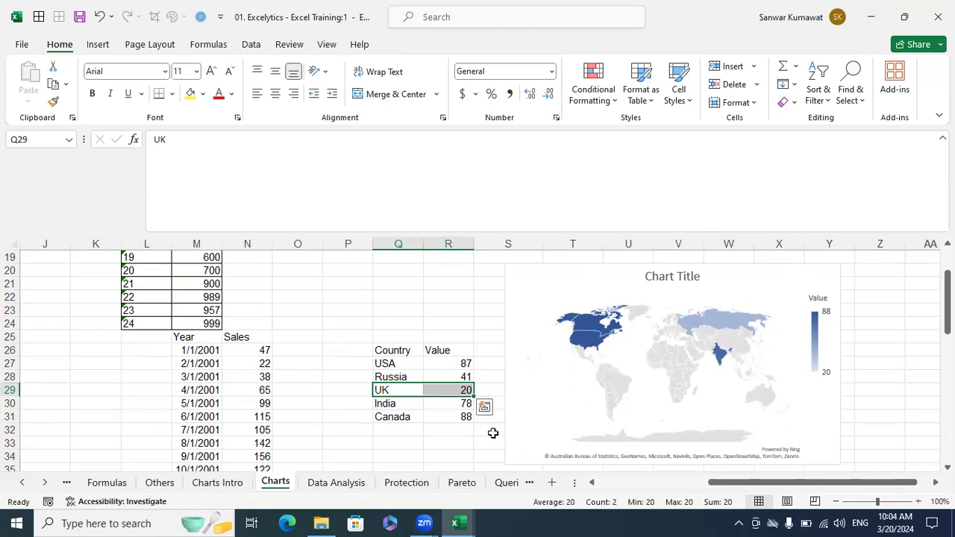
pyautogui.moveTo(596, 331)
pyautogui.moveTo(658, 365)
pyautogui.moveTo(583, 355)
pyautogui.moveTo(733, 329)
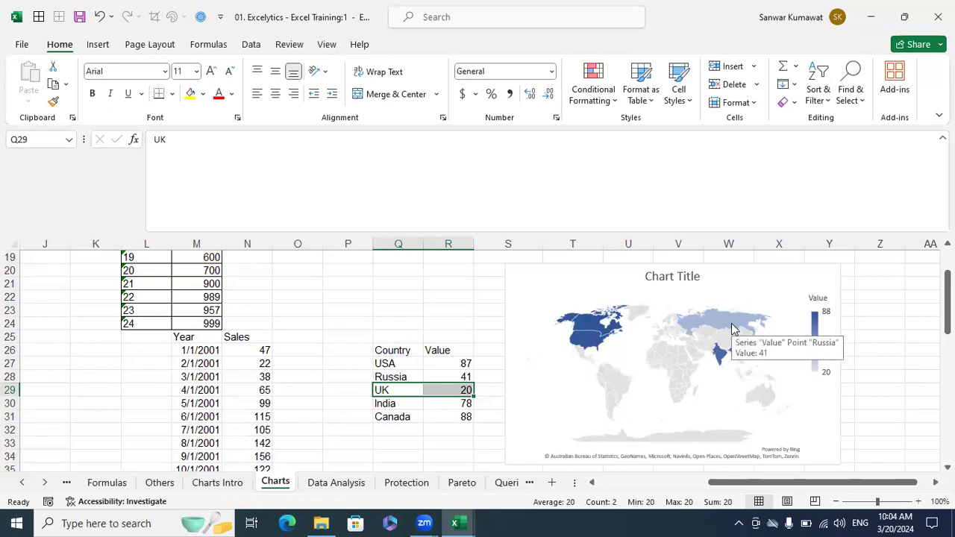
pyautogui.moveTo(718, 358)
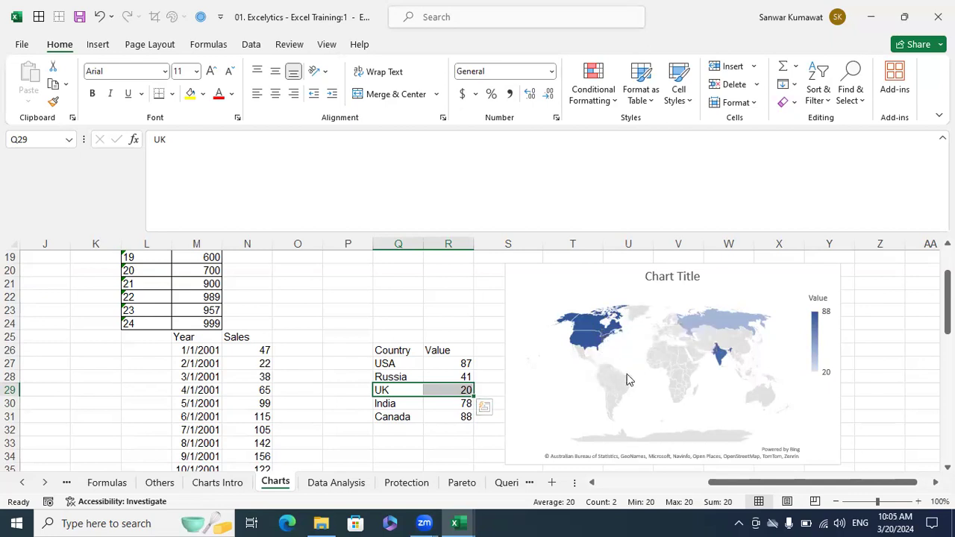
pyautogui.scroll(-1, 698, 378)
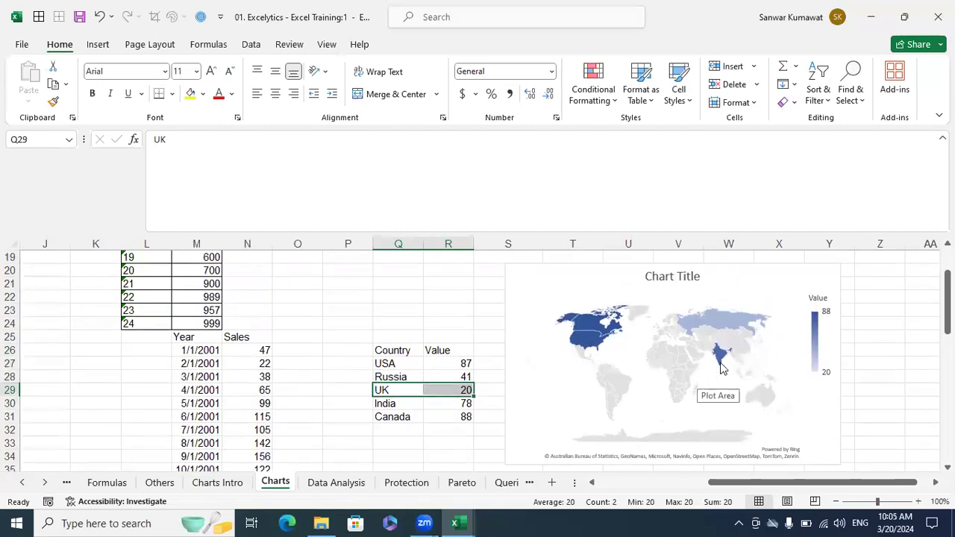
pyautogui.moveTo(690, 337)
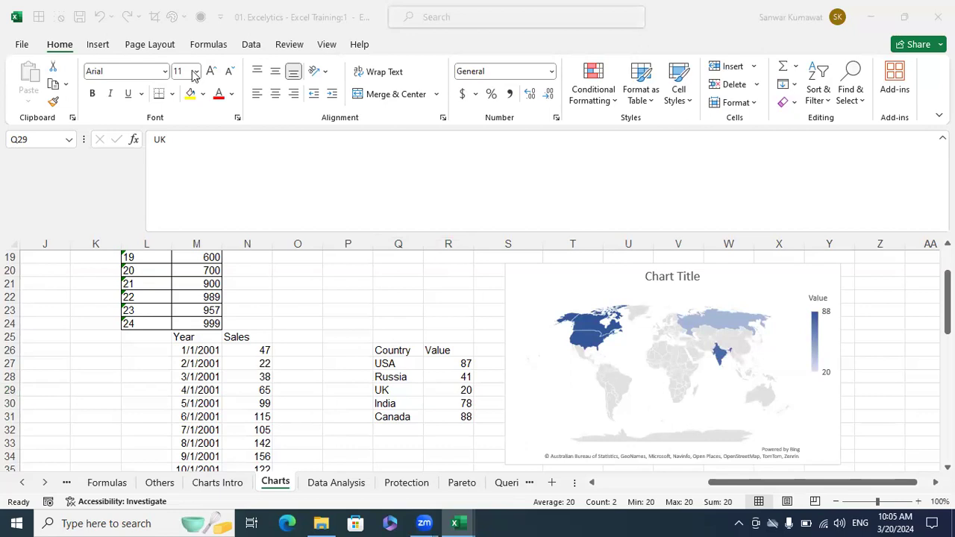
pyautogui.moveTo(738, 324)
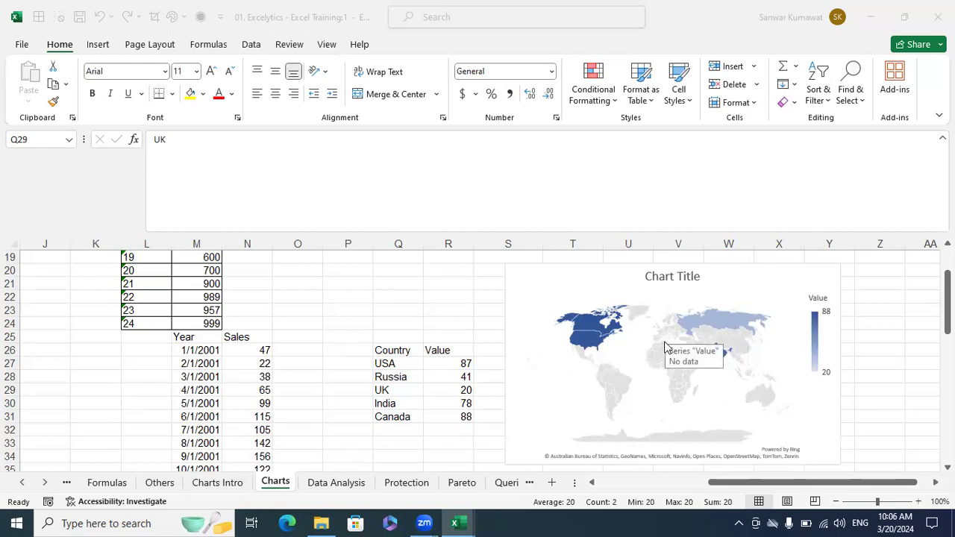
pyautogui.moveTo(660, 334)
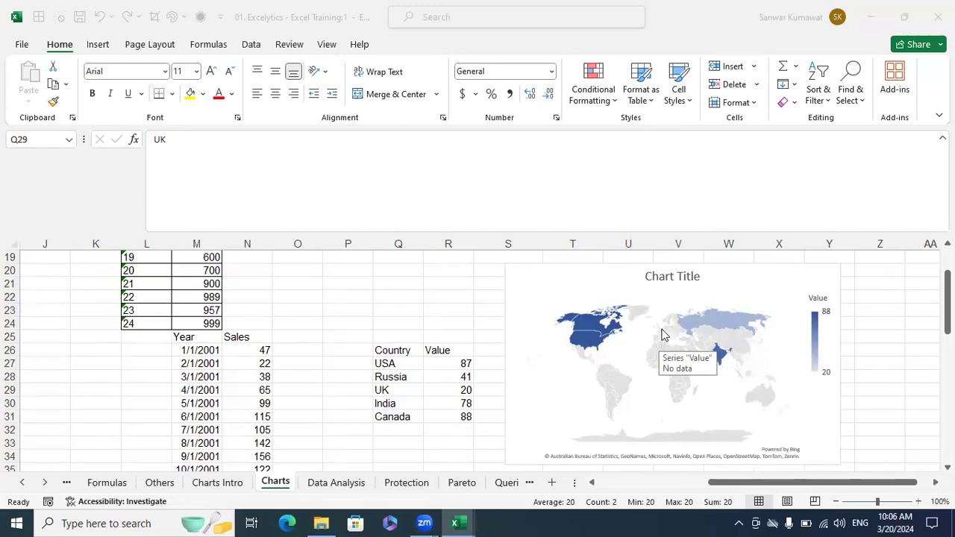
pyautogui.click(731, 285)
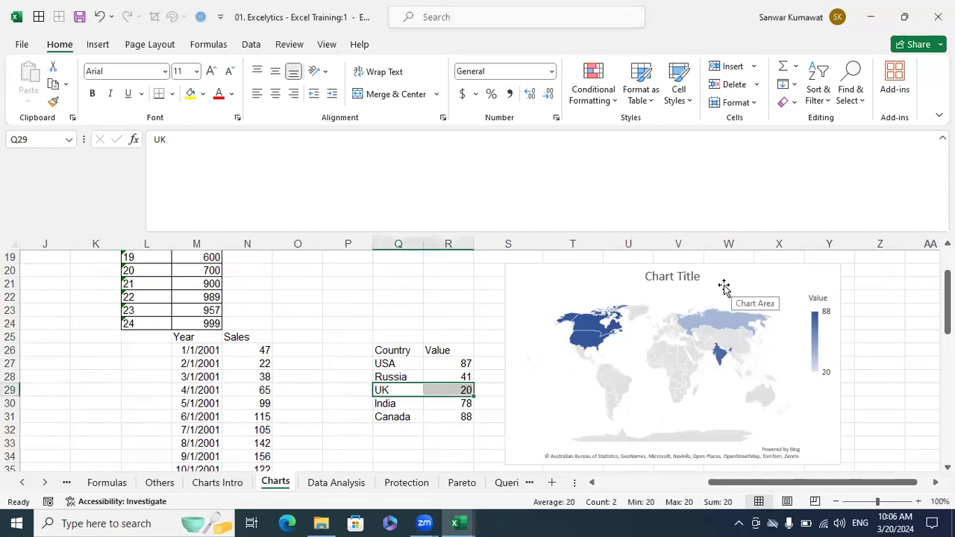
# - Rename the Country header in Q26 to States
pyautogui.click(723, 288)
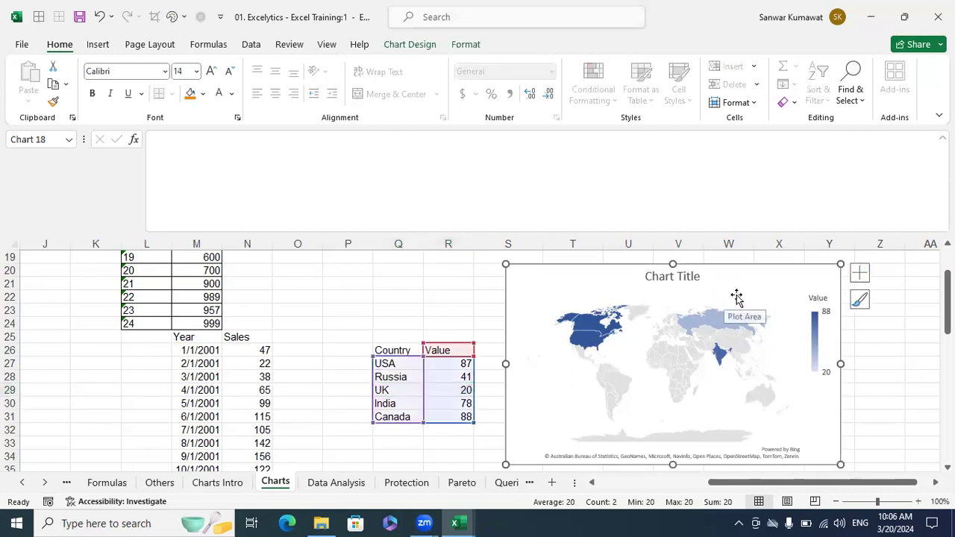
pyautogui.click(443, 324)
pyautogui.click(412, 351)
pyautogui.click(480, 390)
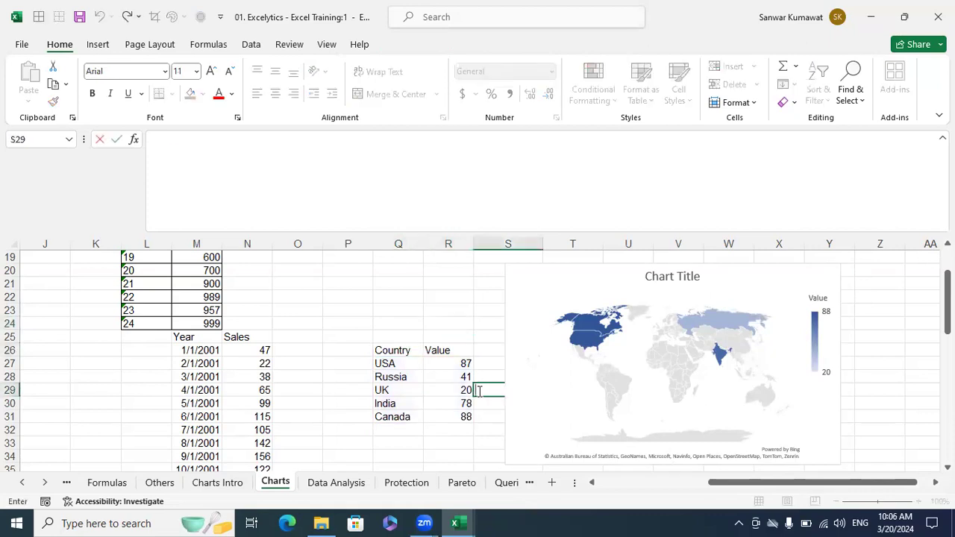
pyautogui.click(398, 351)
pyautogui.click(455, 365)
pyautogui.write('Stat')
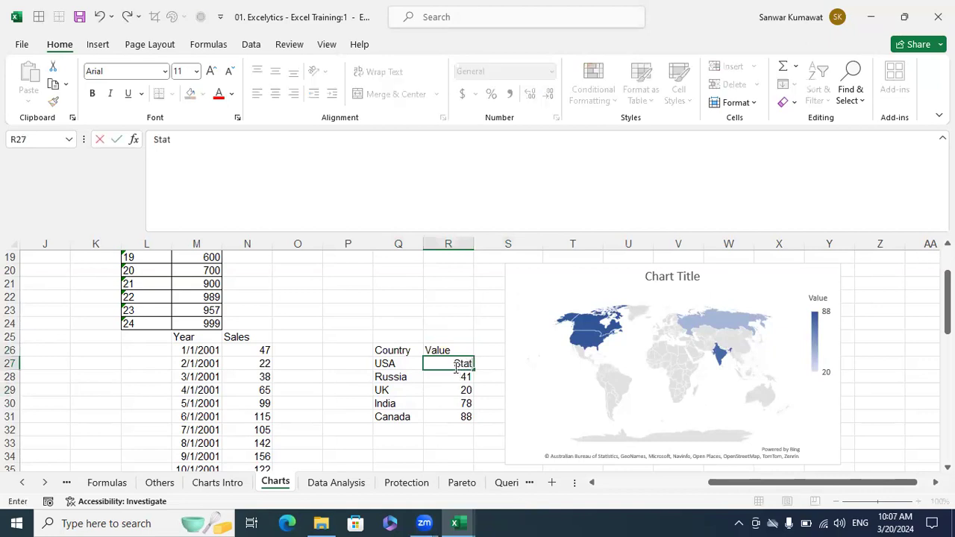
pyautogui.press('Escape')
pyautogui.click(417, 348)
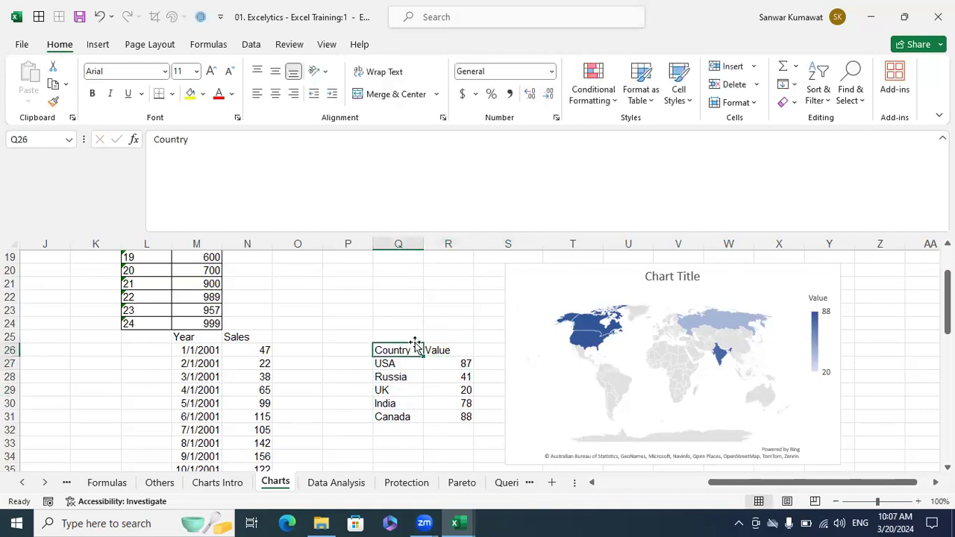
pyautogui.write('State')
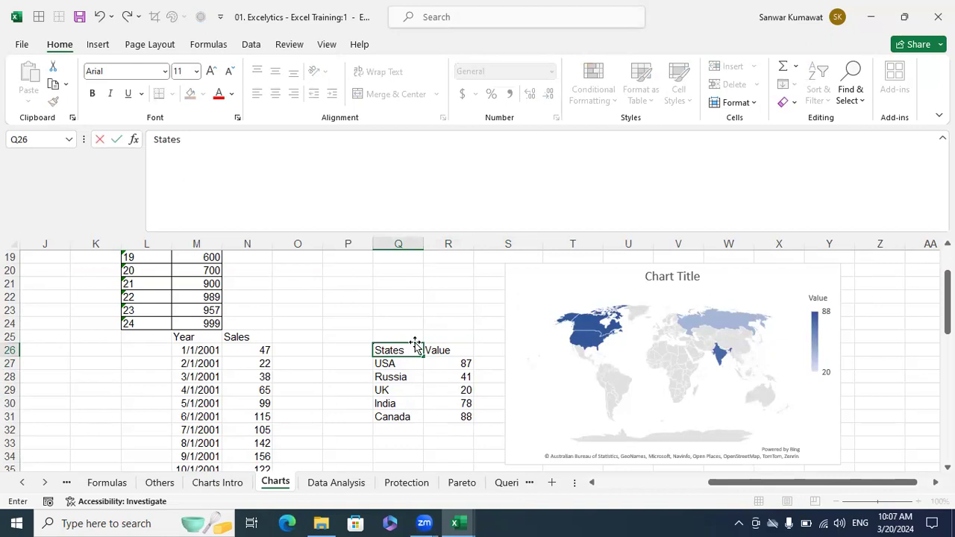
pyautogui.write('s')
pyautogui.press('Return')
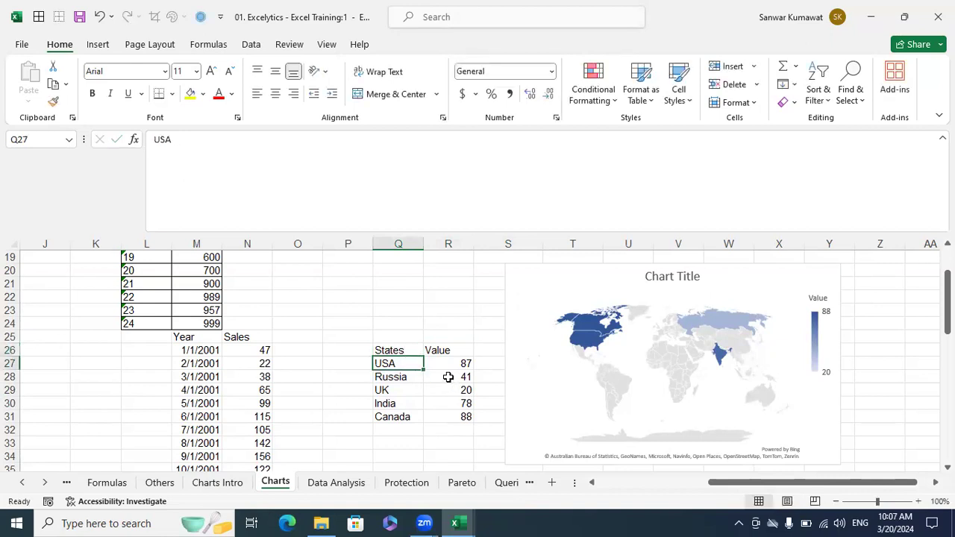
# - Replace the countries in Q27:Q31 with Rajasthan, Telangana, Assam, Tamilnadu and Arunachal
pyautogui.write('Rajasthan')
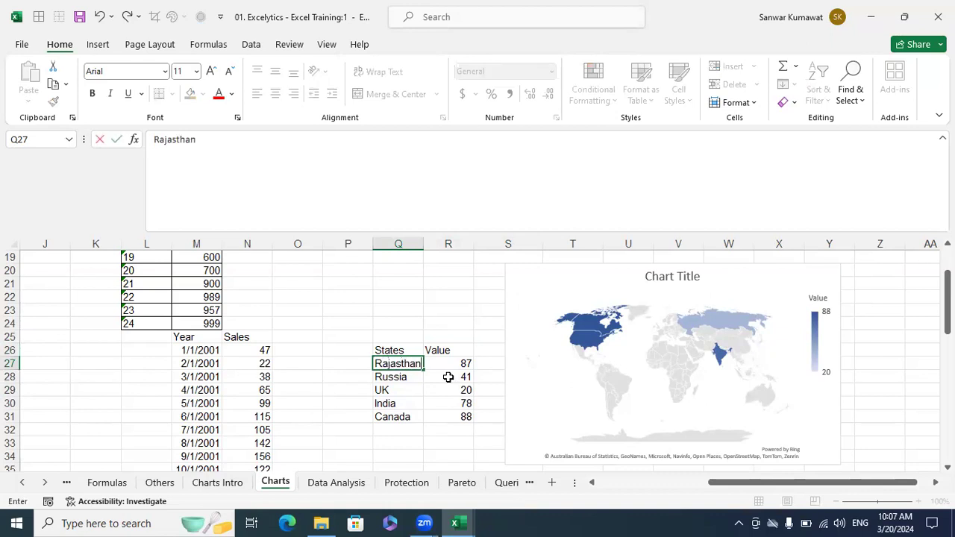
pyautogui.press('Return')
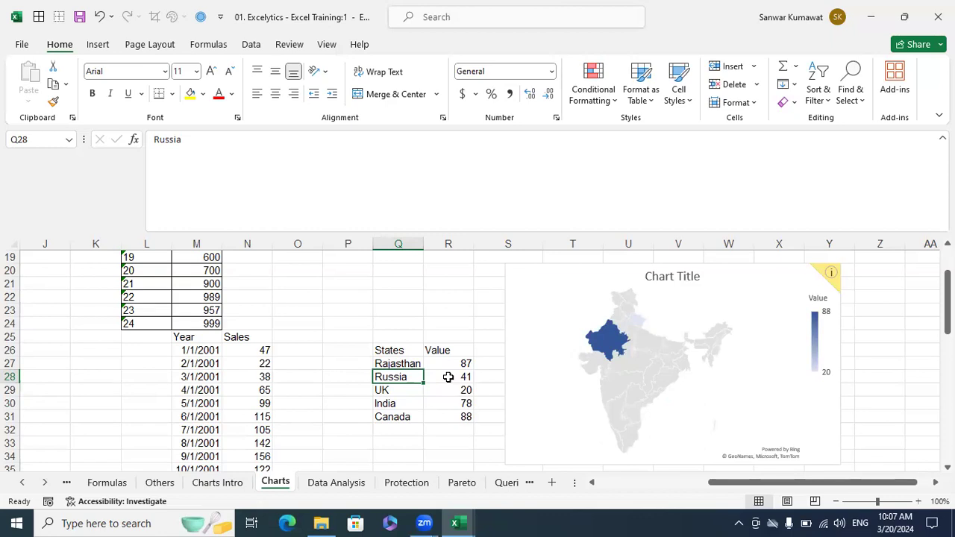
pyautogui.write('Telan')
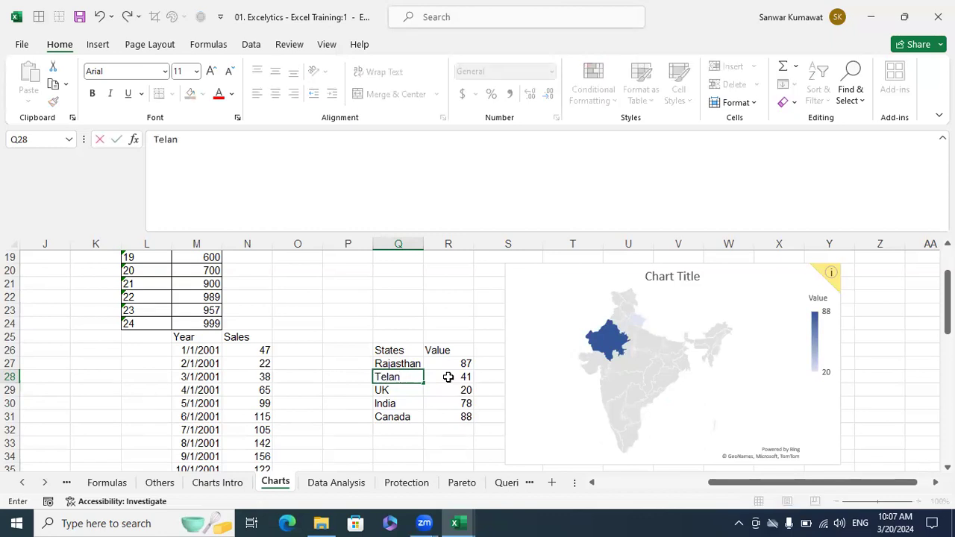
pyautogui.write('gana')
pyautogui.press('Return')
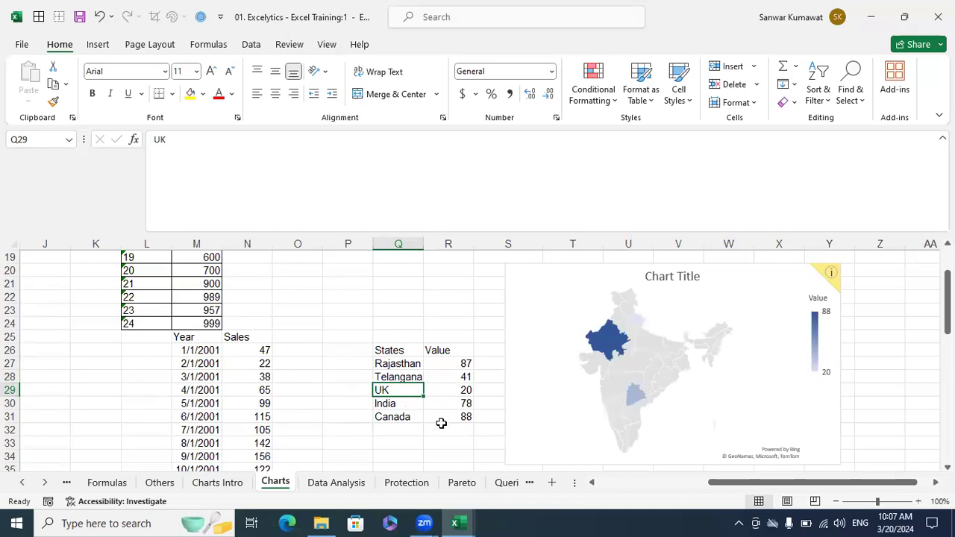
pyautogui.write('Assam')
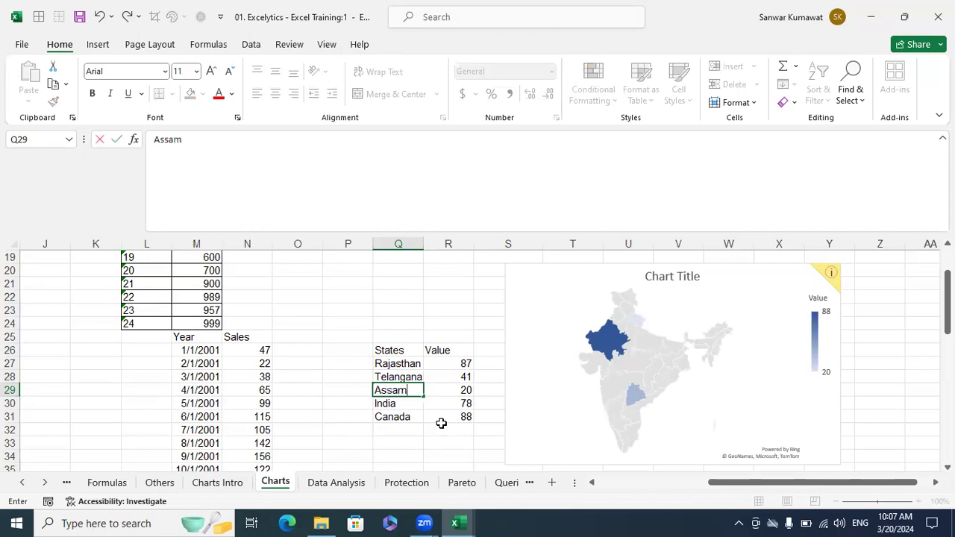
pyautogui.press('Return')
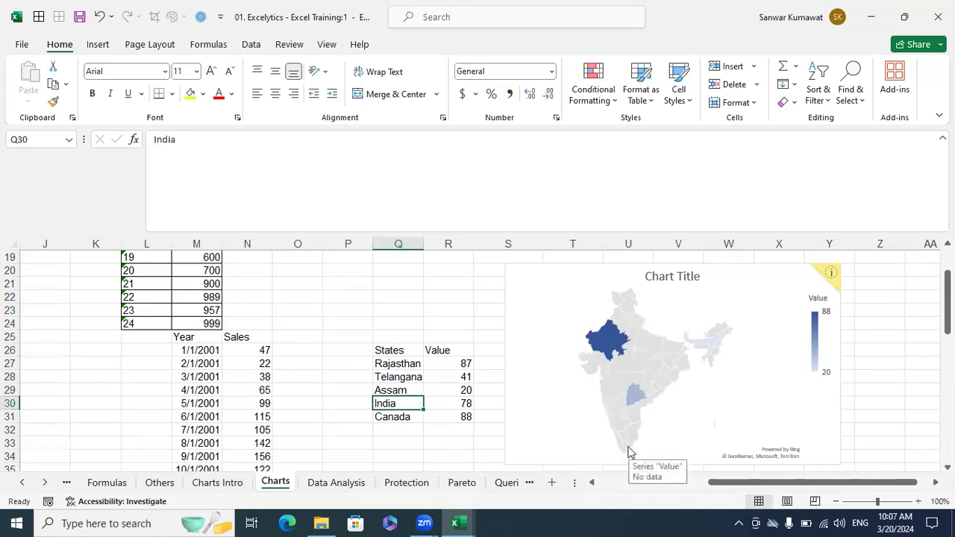
pyautogui.write('Ta')
pyautogui.press('BackSpace')
pyautogui.press('BackSpace')
pyautogui.write('Tamilnadu')
pyautogui.press('Return')
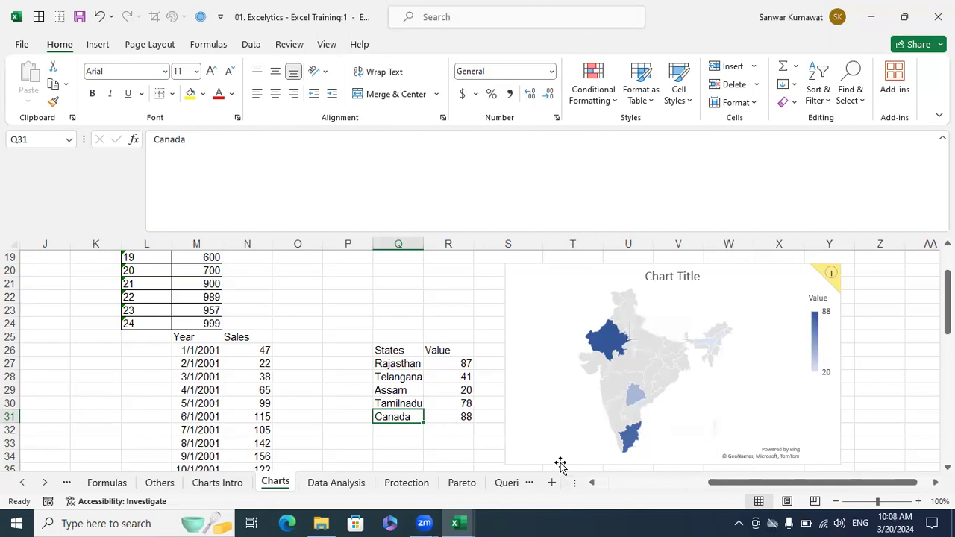
pyautogui.write('Arun')
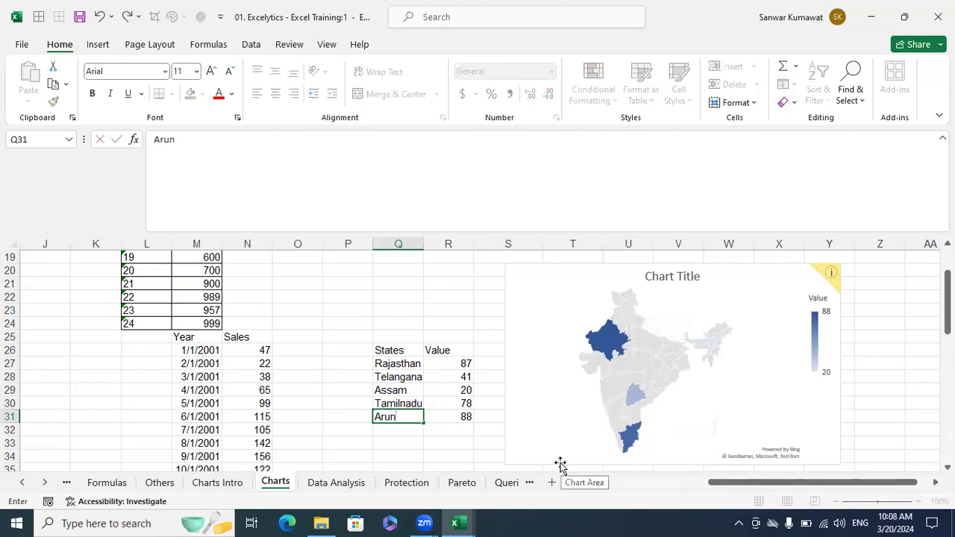
pyautogui.write('achal')
pyautogui.press('Return')
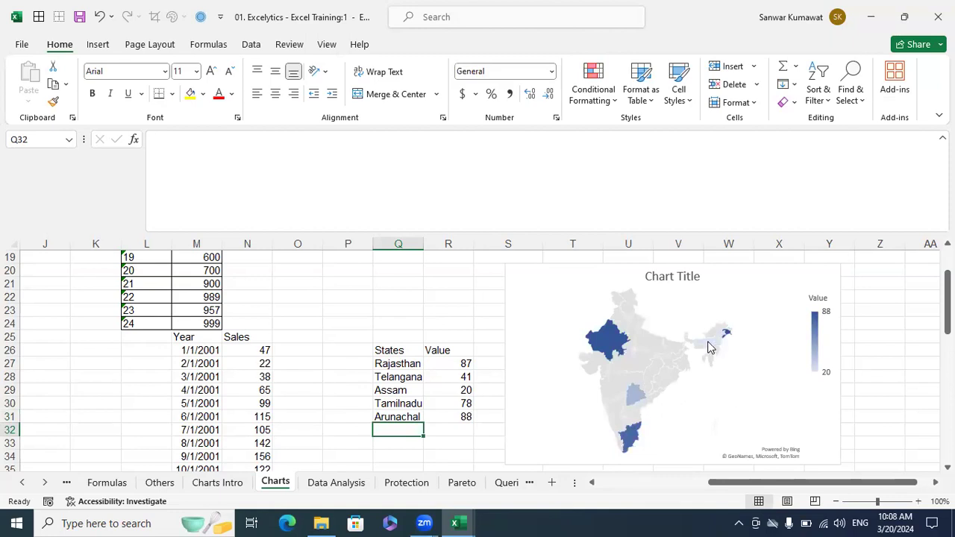
pyautogui.moveTo(710, 347)
pyautogui.moveTo(394, 351); pyautogui.dragTo(432, 406)
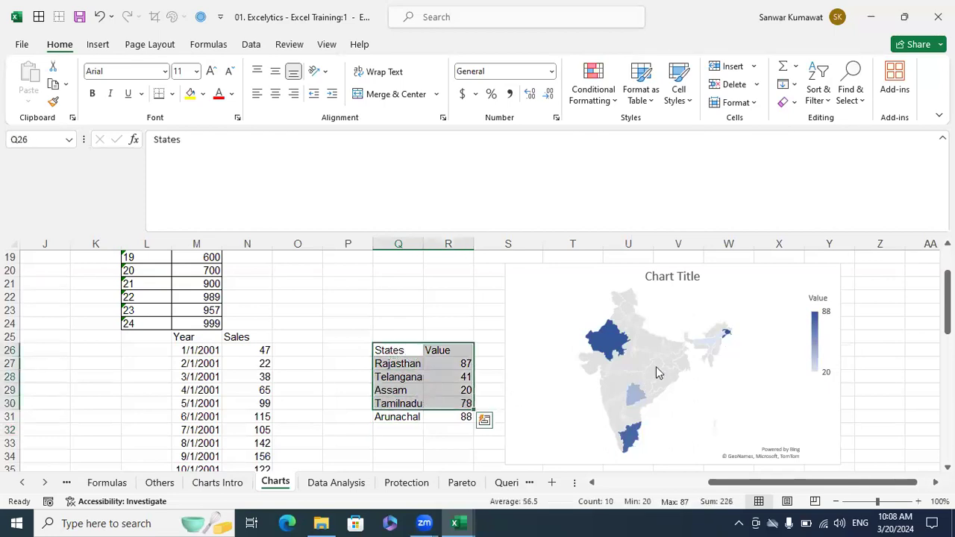
pyautogui.click(874, 387)
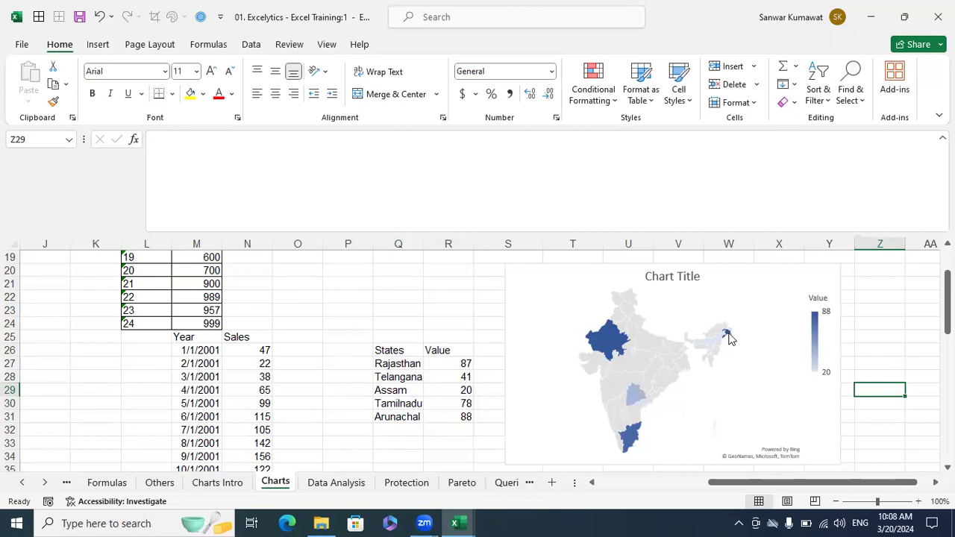
pyautogui.moveTo(729, 338)
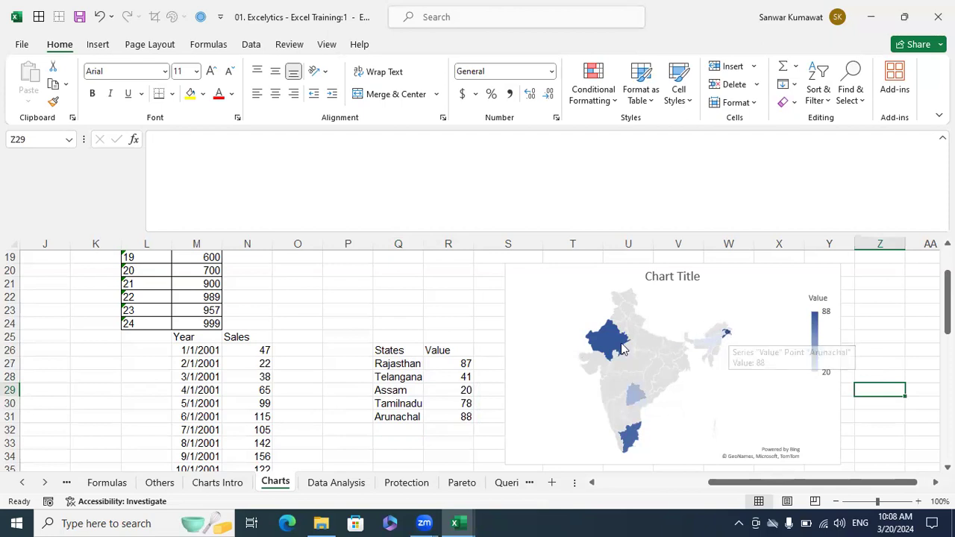
pyautogui.moveTo(597, 345)
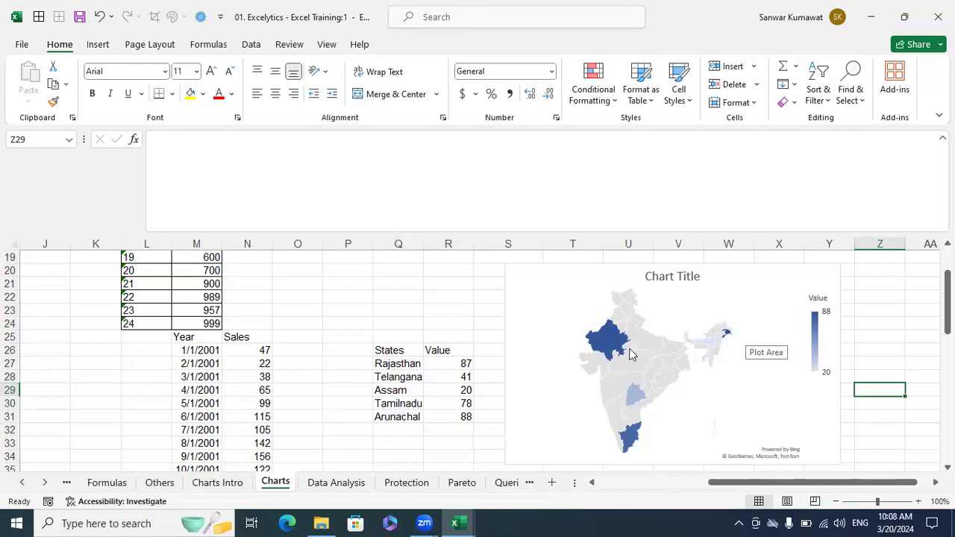
pyautogui.click(605, 344)
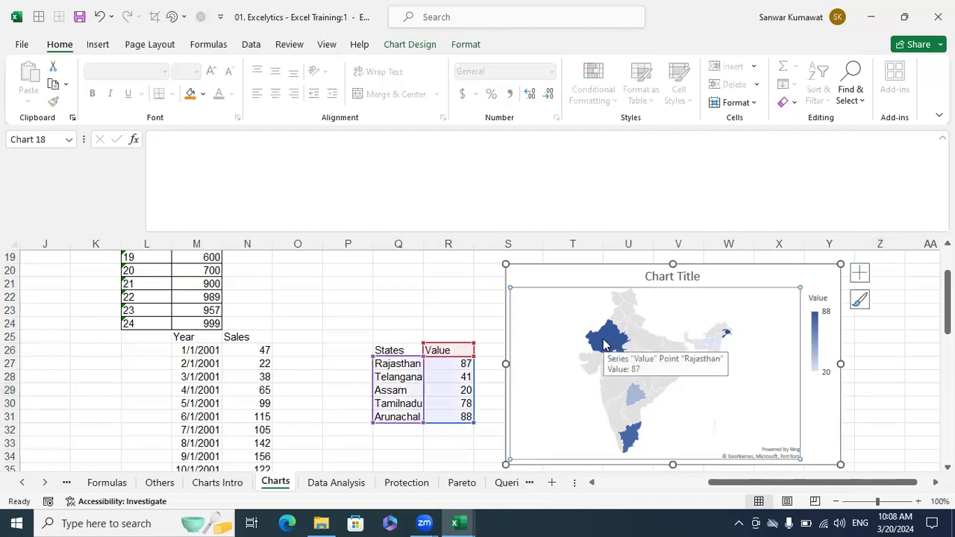
# - Fill the India map series with Gold from the mini toolbar, then close the Format pane
pyautogui.rightClick(604, 344)
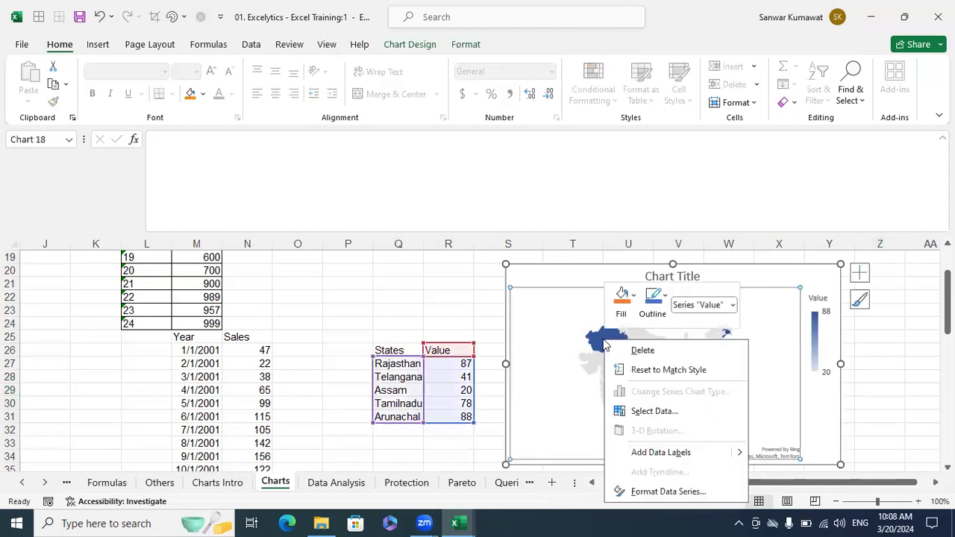
pyautogui.press('Escape')
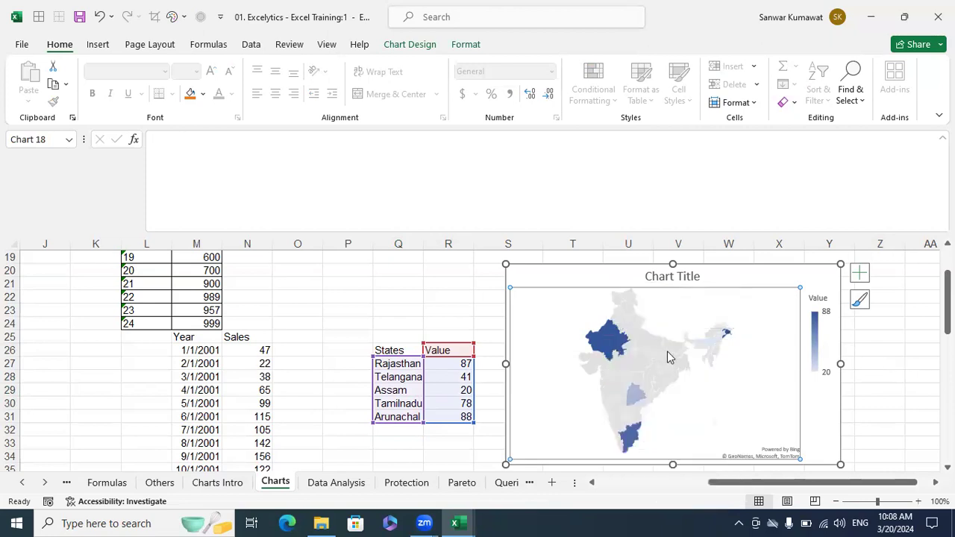
pyautogui.click(604, 348)
pyautogui.doubleClick(604, 346)
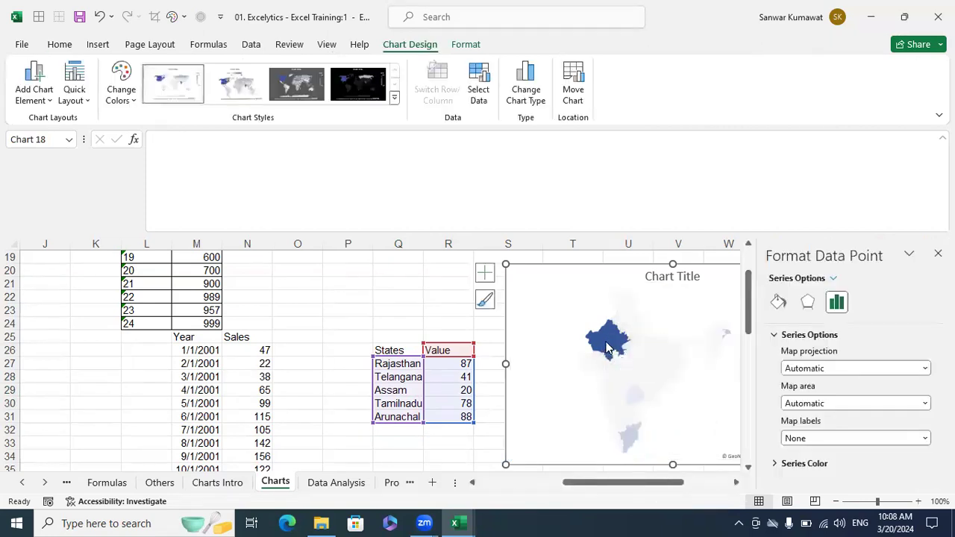
pyautogui.rightClick(606, 346)
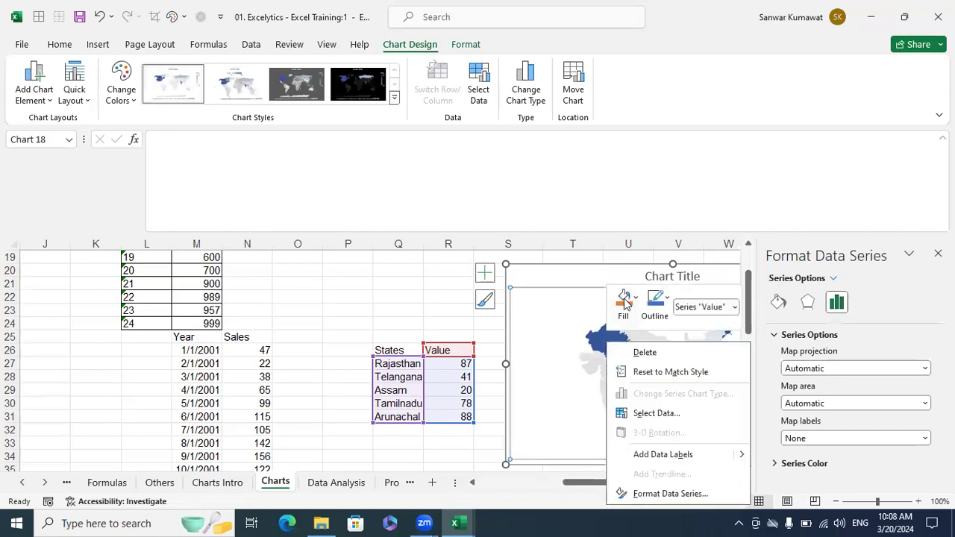
pyautogui.click(623, 304)
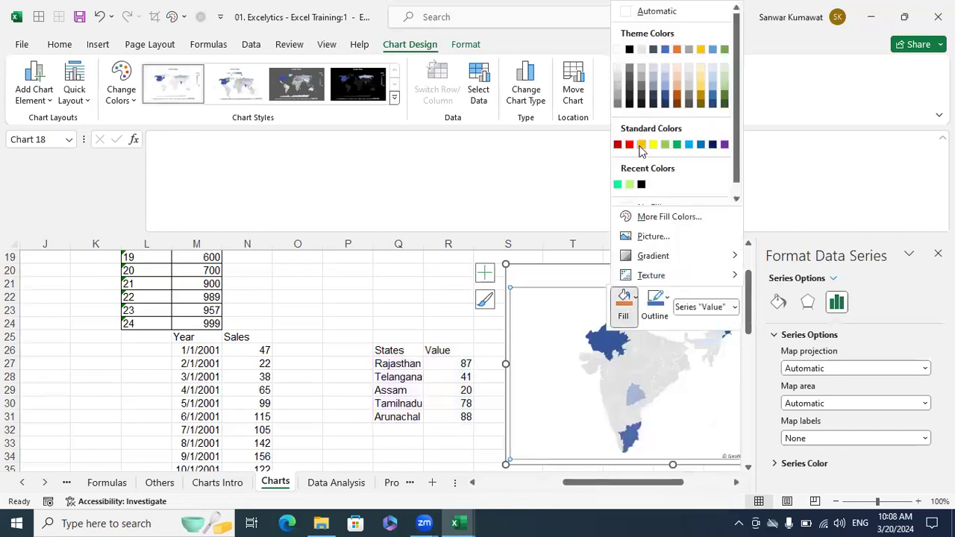
pyautogui.click(640, 145)
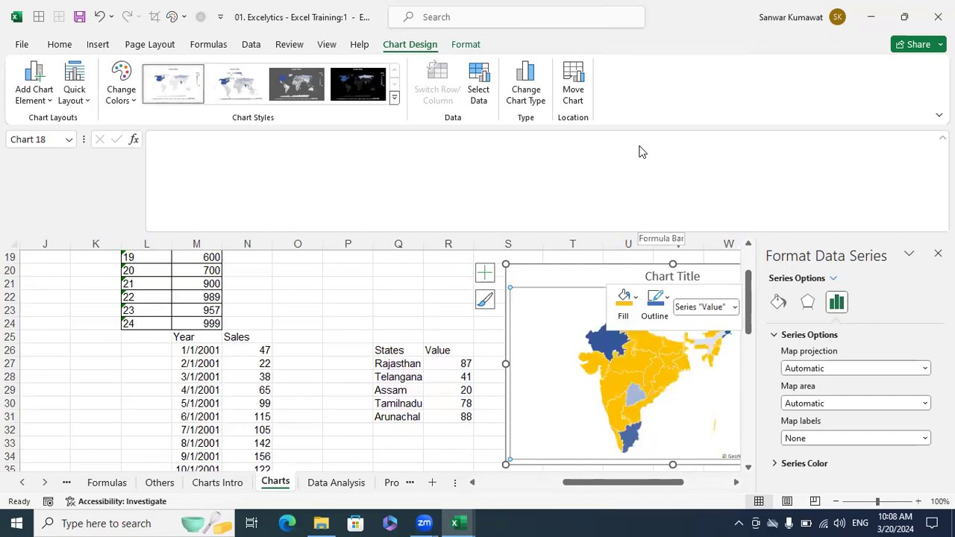
pyautogui.click(433, 283)
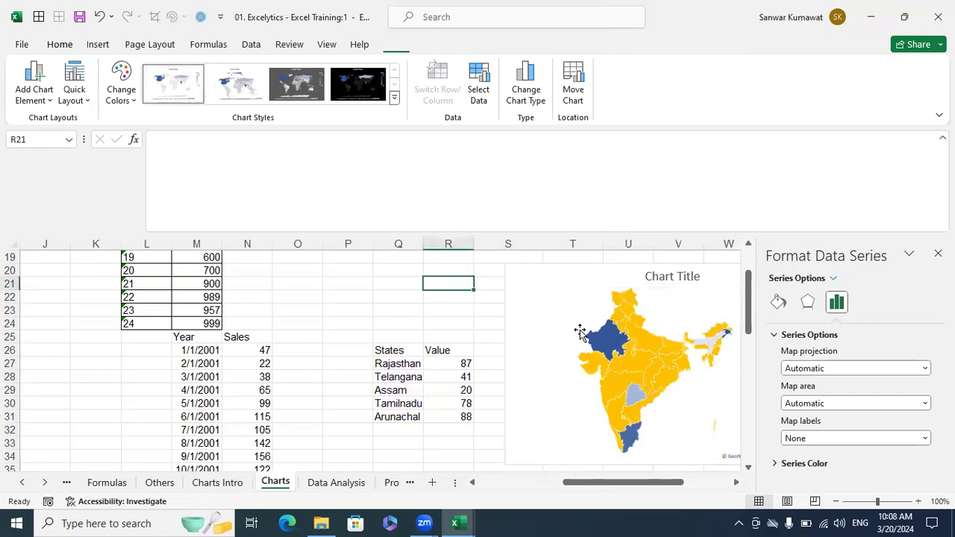
pyautogui.click(938, 253)
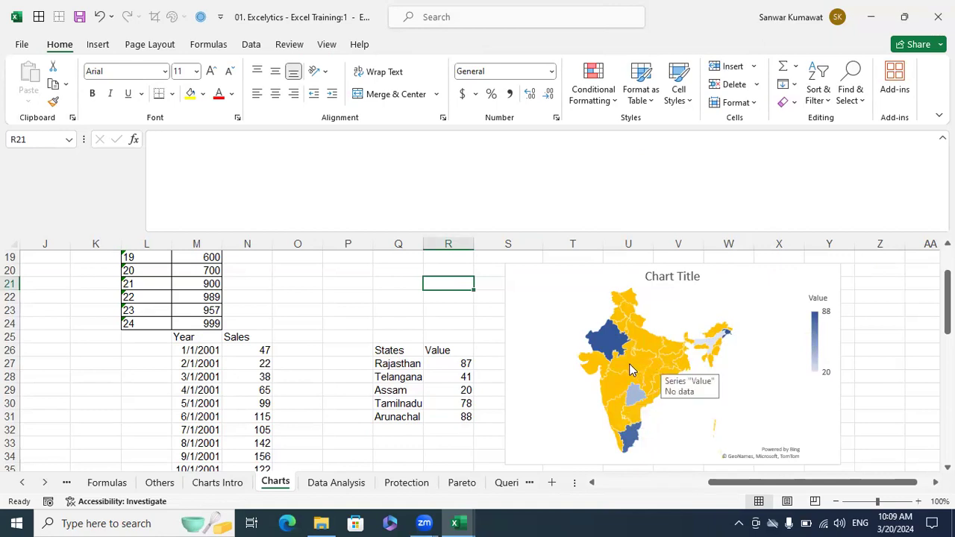
pyautogui.moveTo(596, 344)
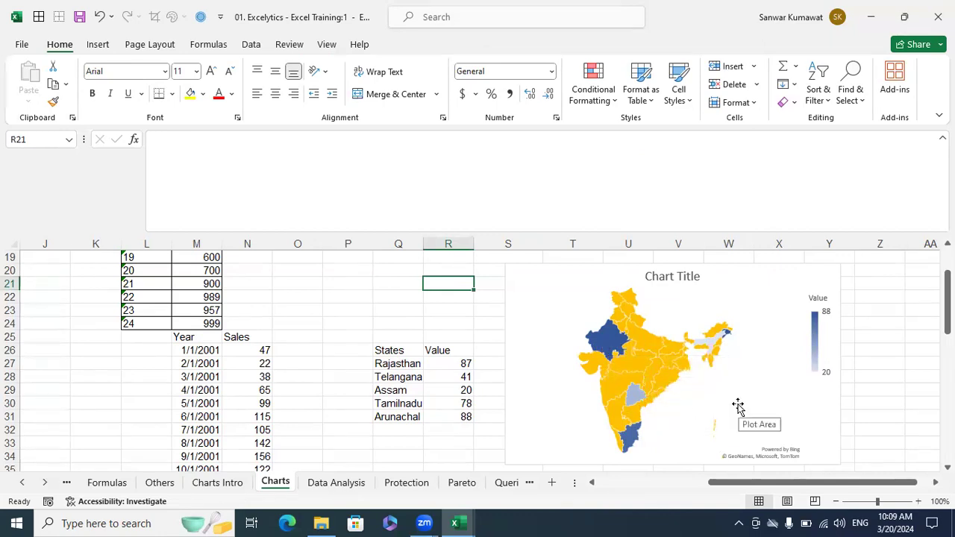
# - Scroll the sheet to bring the Overs, India, NZ and Wickets table in columns P–T beside the line chart
pyautogui.scroll(-5, 737, 407)
pyautogui.scroll(-1, 737, 407)
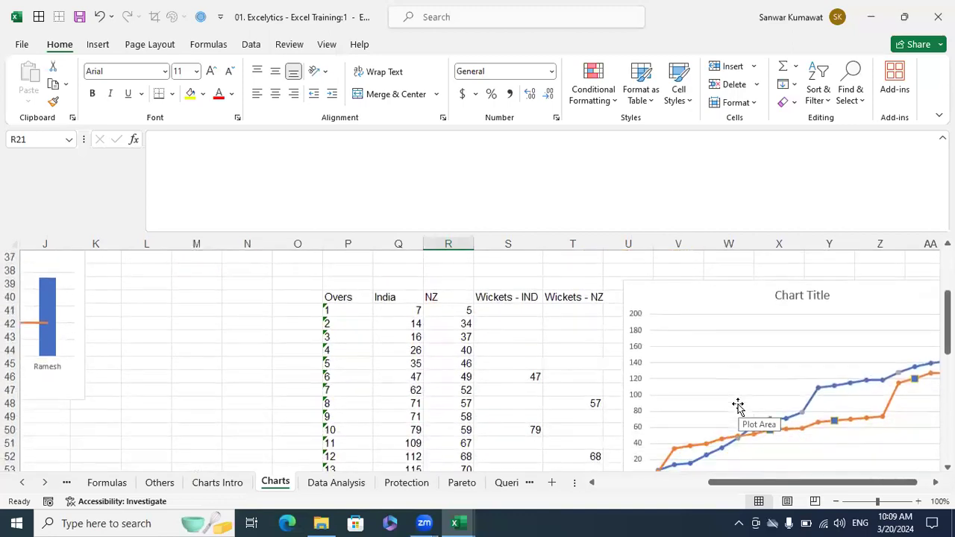
pyautogui.moveTo(834, 482); pyautogui.dragTo(921, 482)
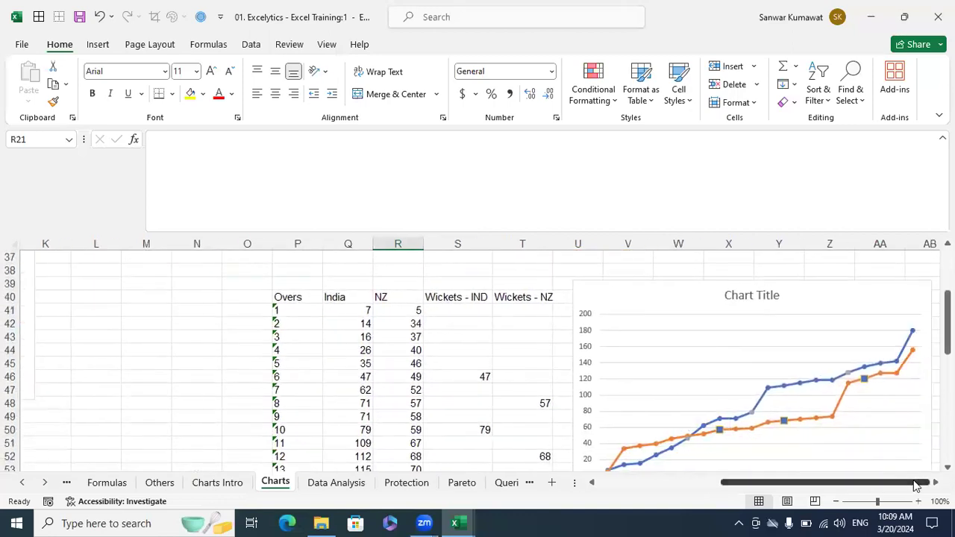
pyautogui.hscroll(5, 479, 361)
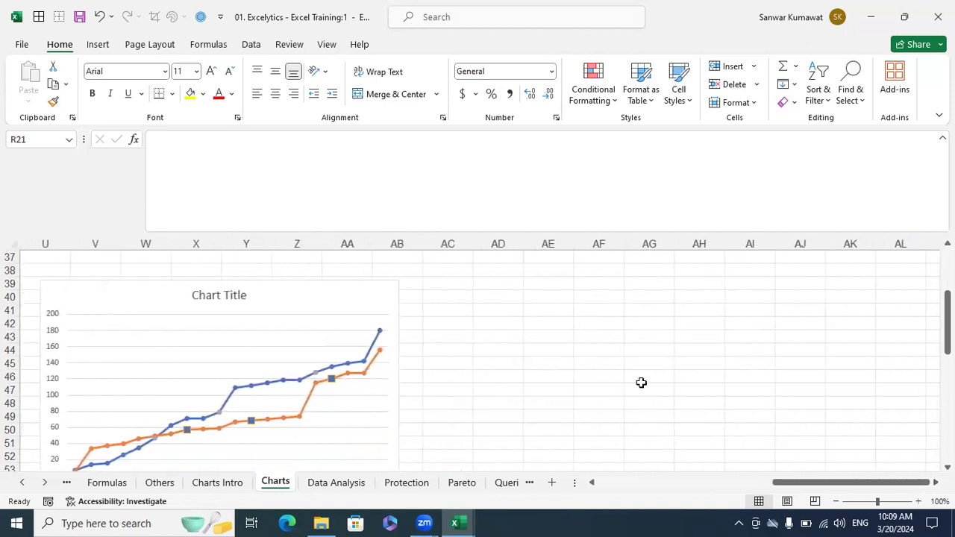
pyautogui.scroll(-4, 642, 384)
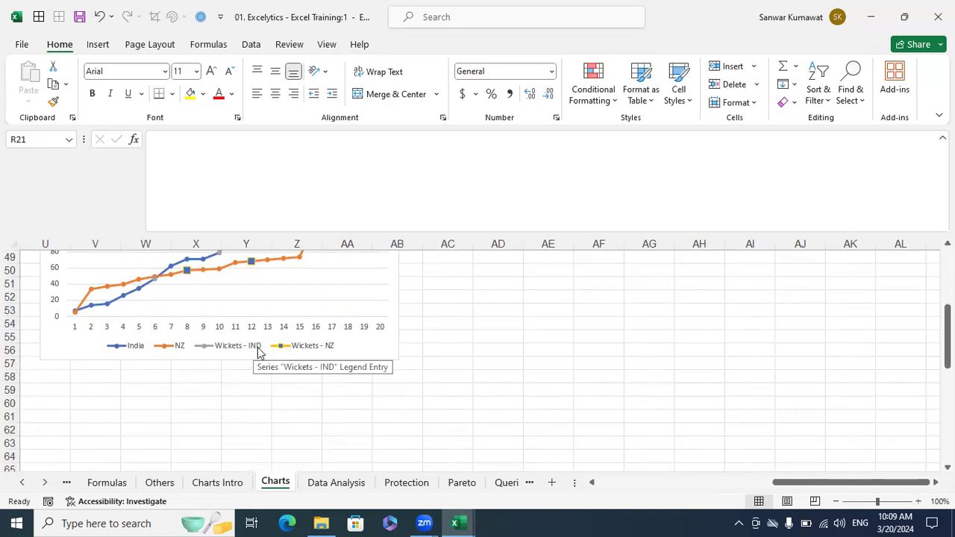
pyautogui.scroll(2, 474, 385)
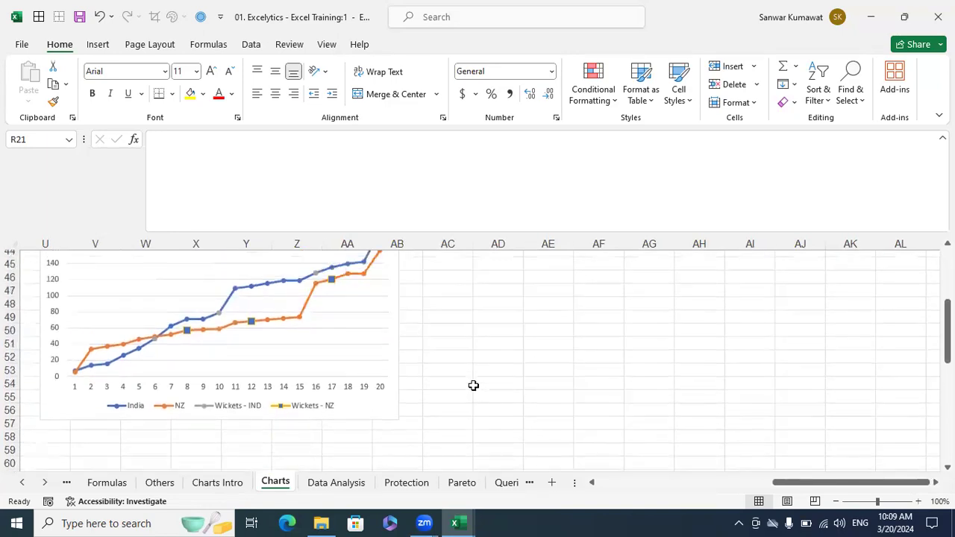
pyautogui.click(594, 483)
pyautogui.click(594, 483)
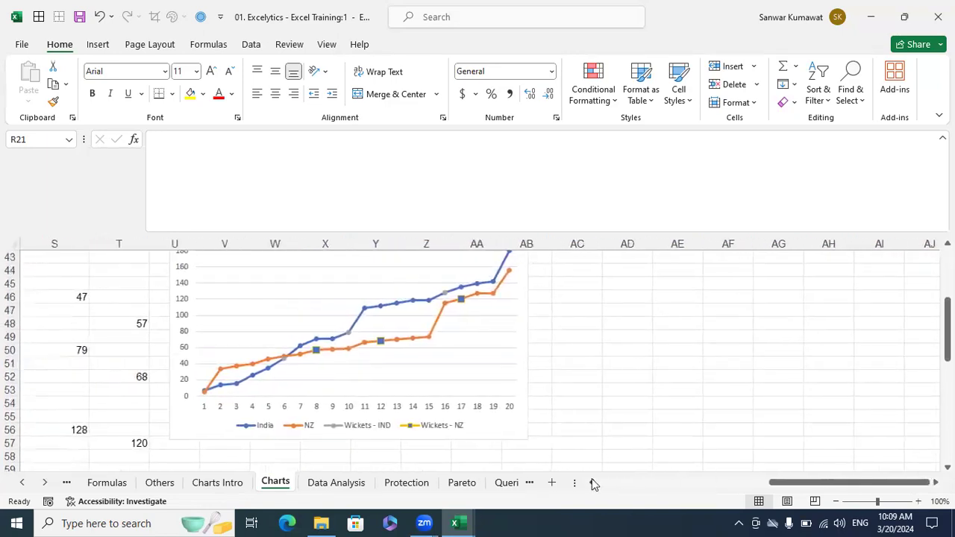
pyautogui.click(594, 483)
pyautogui.scroll(2, 590, 409)
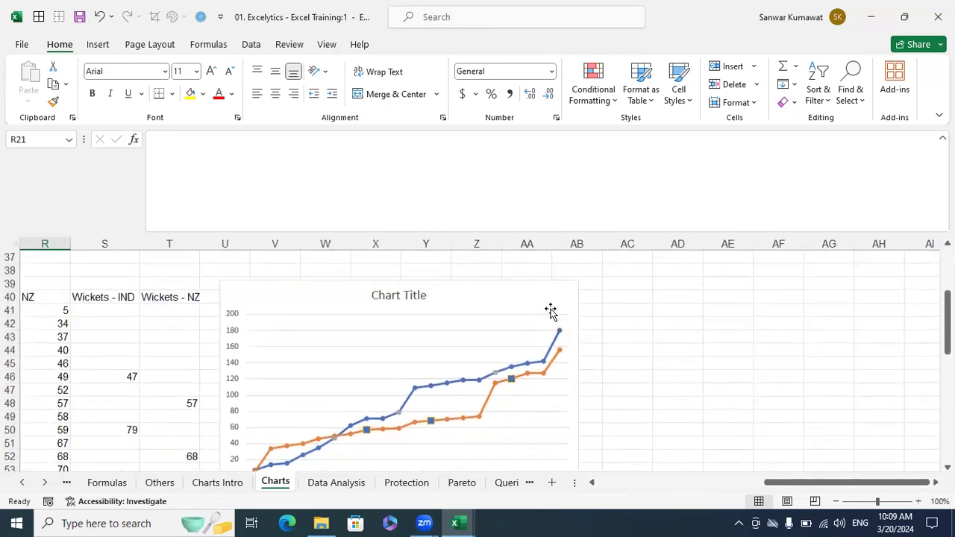
pyautogui.scroll(-1, 556, 313)
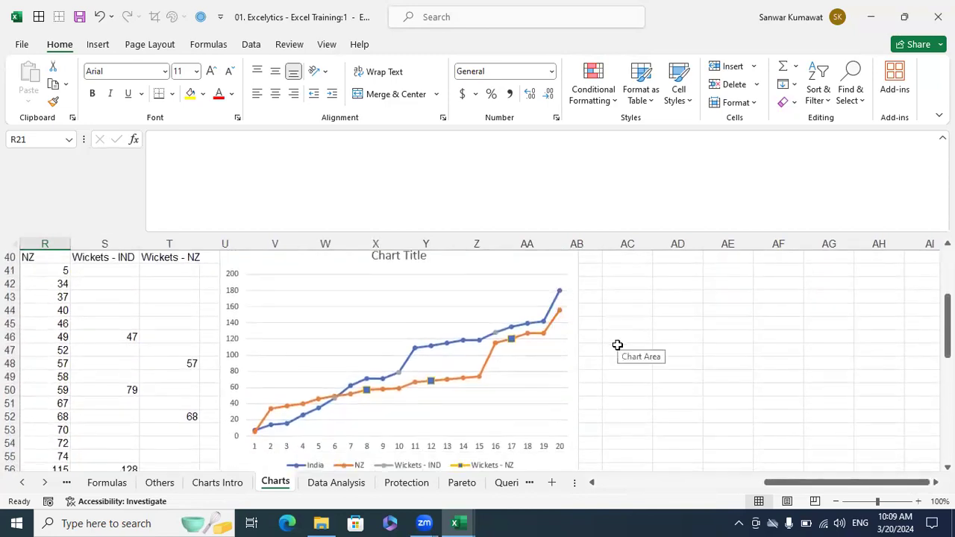
pyautogui.hscroll(2, 883, 484)
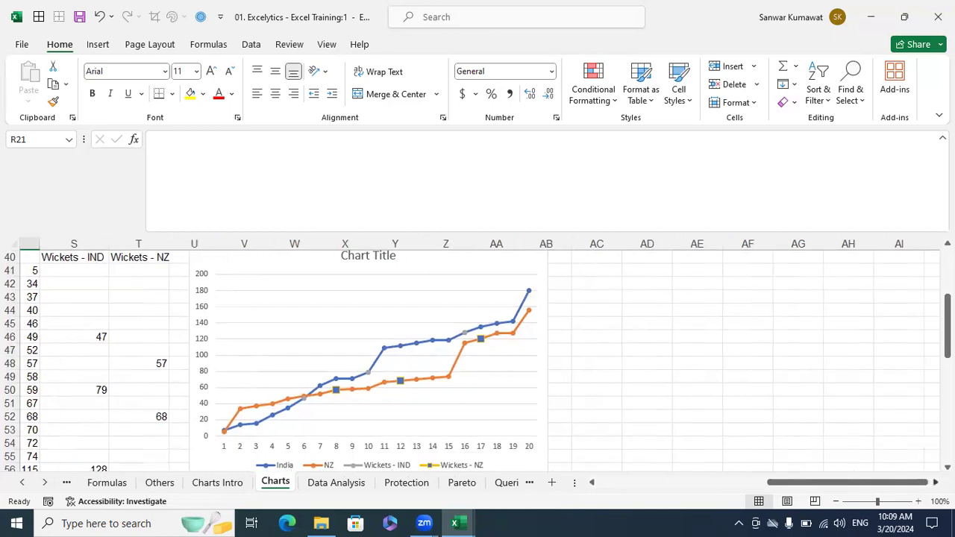
pyautogui.hscroll(1, 441, 388)
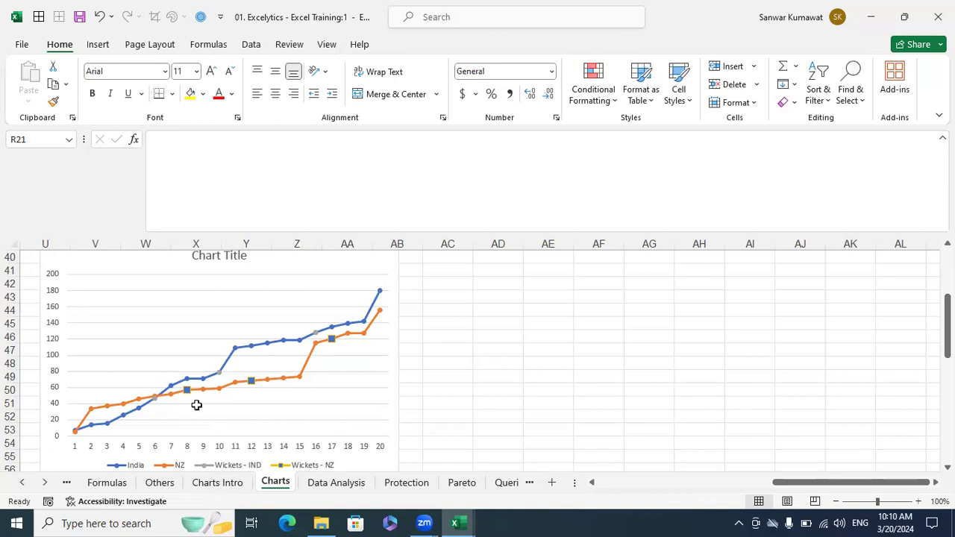
pyautogui.moveTo(813, 478); pyautogui.dragTo(777, 481)
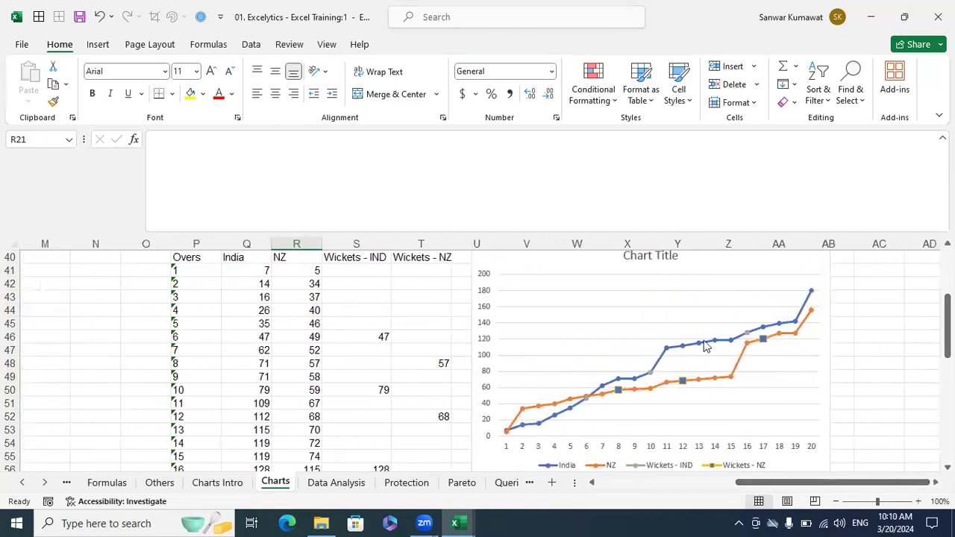
pyautogui.click(710, 263)
# - Delete the old line chart and select the Overs table P40:T60 for a new line chart
pyautogui.press('Delete')
pyautogui.scroll(3, 493, 304)
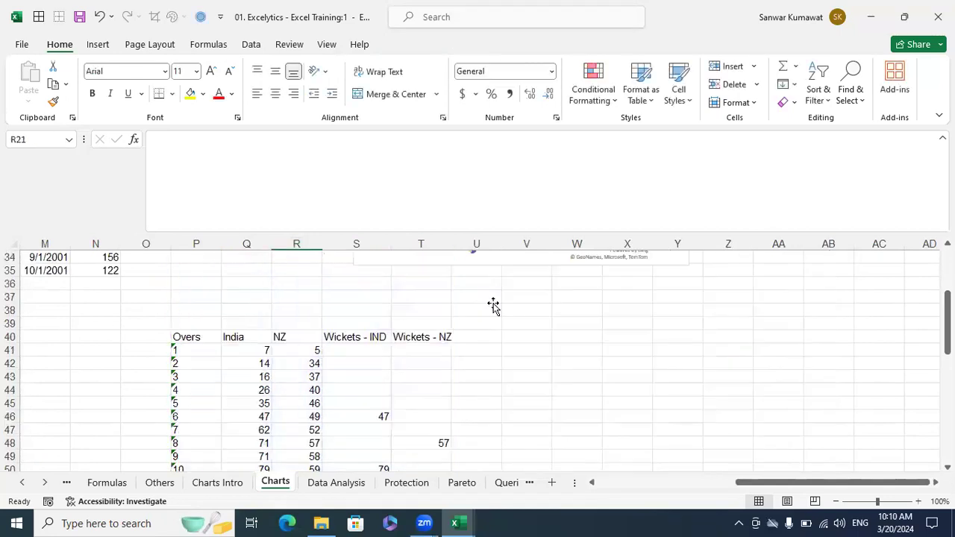
pyautogui.click(197, 376)
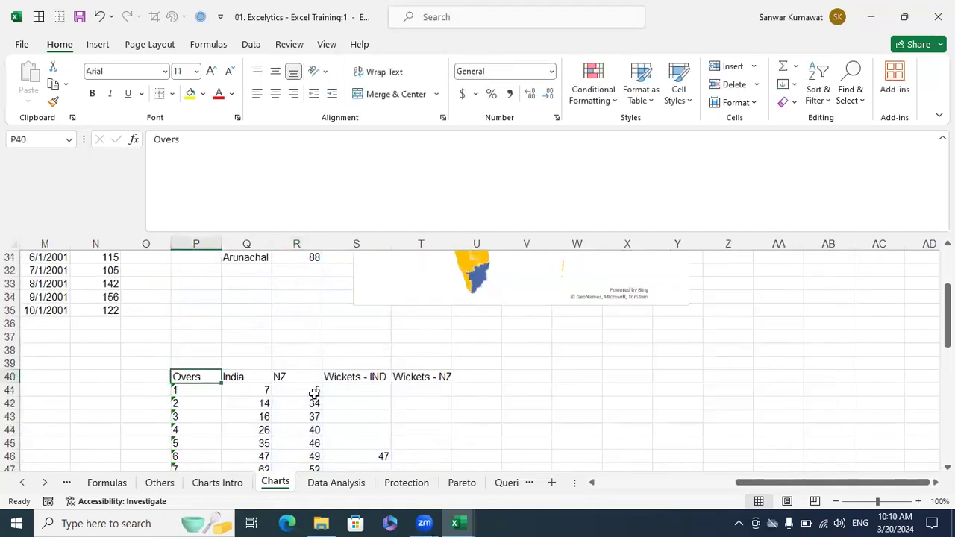
pyautogui.hotkey('shift', 'Right')
pyautogui.hotkey('shift', 'Right')
pyautogui.hotkey('shift', 'Right')
pyautogui.hotkey('shift', 'Right')
pyautogui.hotkey('ctrl', 'q')
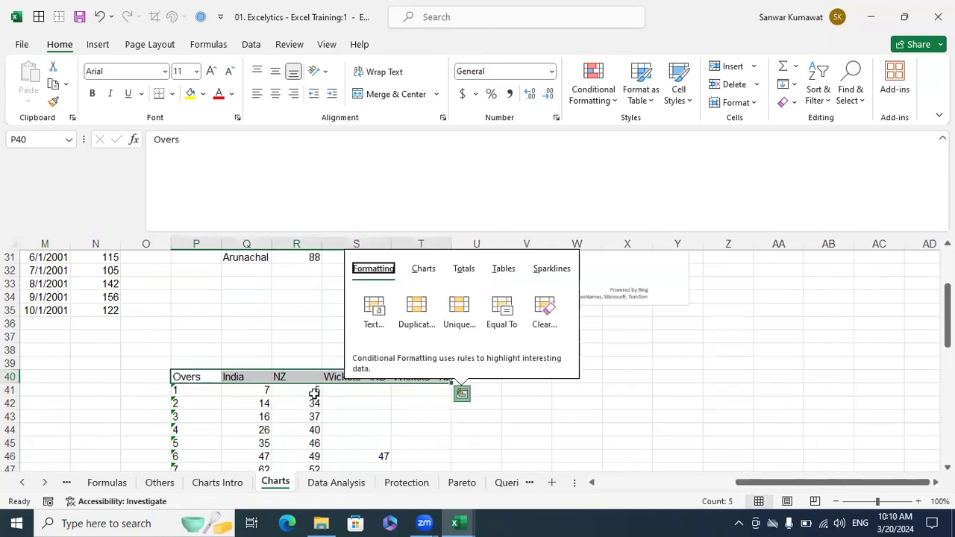
pyautogui.press('Escape')
pyautogui.hotkey('shift', 'Down')
pyautogui.hotkey('shift', 'Down')
pyautogui.hotkey('shift', 'Down')
pyautogui.hotkey('shift', 'Down')
pyautogui.hotkey('shift', 'Down')
pyautogui.hotkey('shift', 'Down')
pyautogui.hotkey('shift', 'Down')
pyautogui.hotkey('shift', 'Down')
pyautogui.hotkey('shift', 'Down')
pyautogui.hotkey('shift', 'Down')
pyautogui.hotkey('shift', 'Down')
pyautogui.hotkey('shift', 'Down')
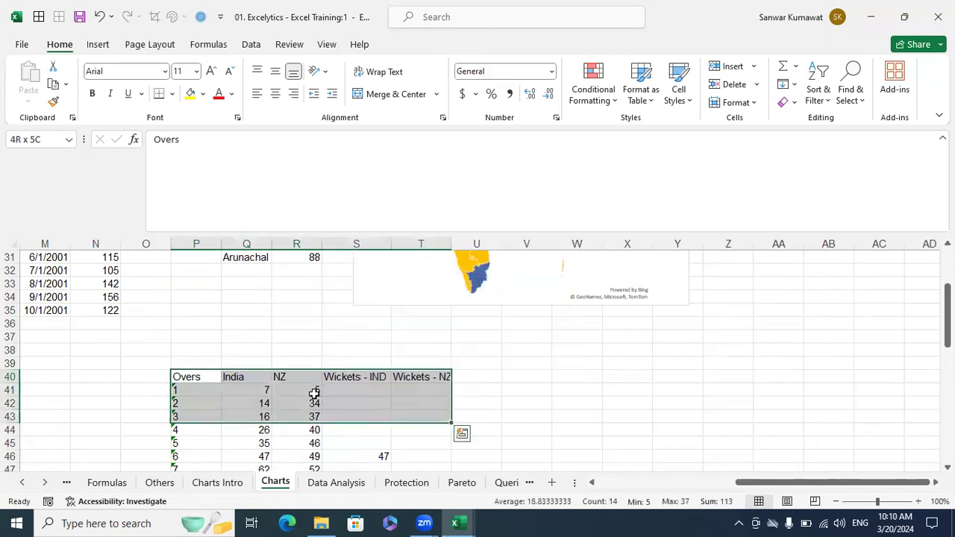
pyautogui.hotkey('shift', 'Down')
pyautogui.hotkey('shift', 'Down')
pyautogui.hotkey('shift', 'Down')
pyautogui.hotkey('shift', 'Down')
pyautogui.hotkey('shift', 'Down')
pyautogui.hotkey('shift', 'Down')
pyautogui.hotkey('shift', 'Down')
pyautogui.hotkey('shift', 'Down')
pyautogui.hotkey('shift', 'Down')
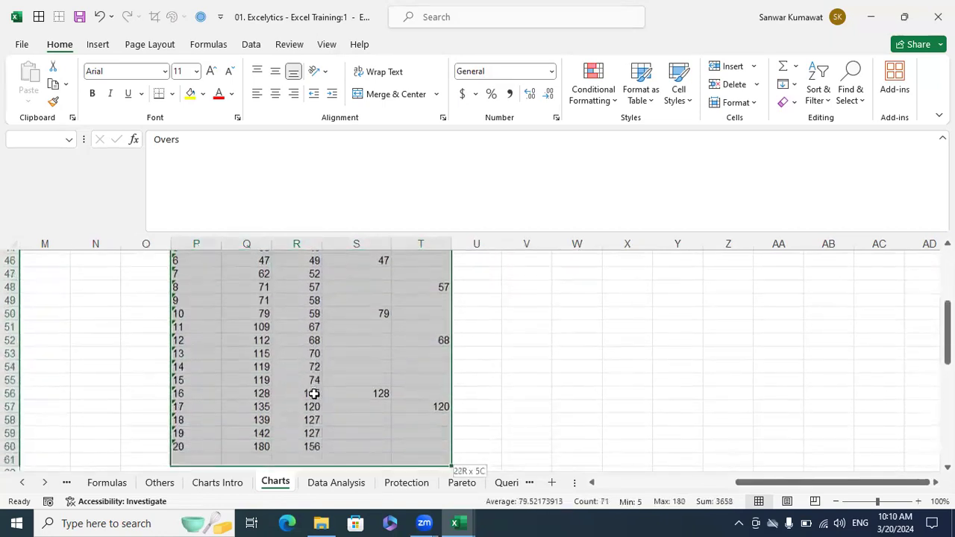
pyautogui.hotkey('shift', 'Up')
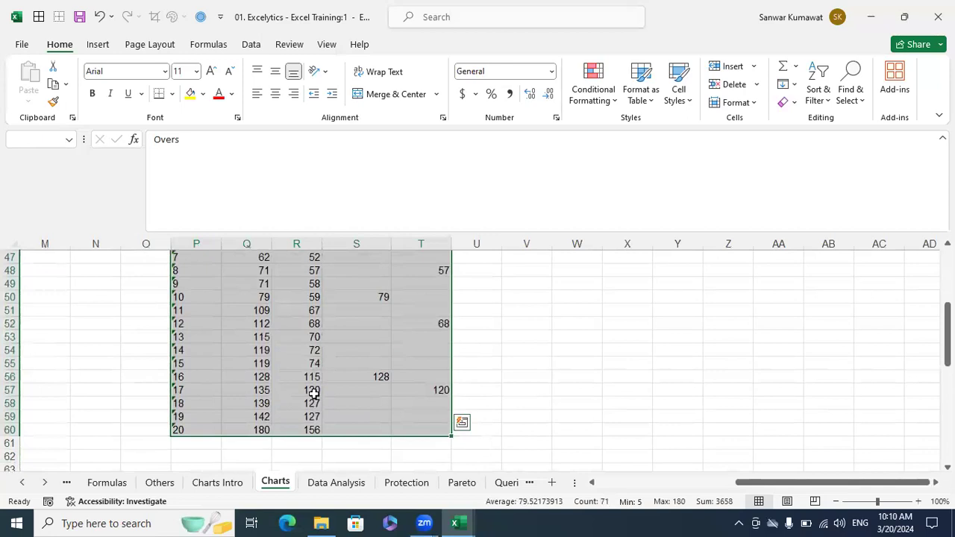
pyautogui.click(99, 47)
pyautogui.click(432, 87)
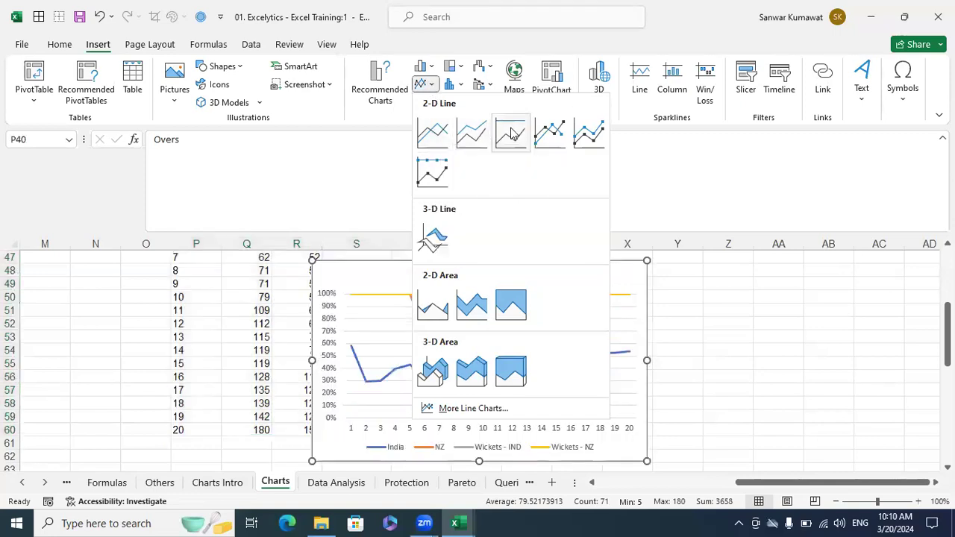
# - Insert a Line with Markers chart of the Overs table and place it beside the table near column U
pyautogui.click(556, 136)
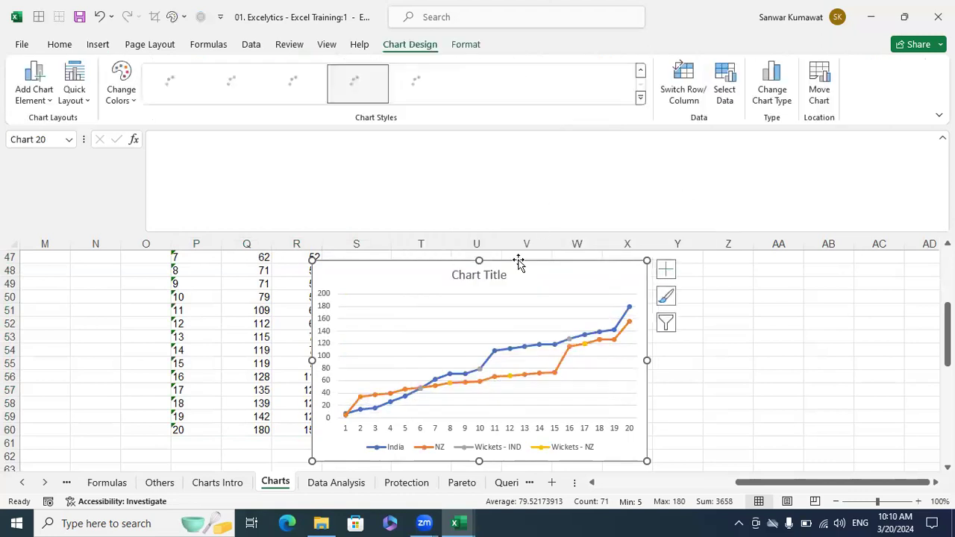
pyautogui.moveTo(517, 267); pyautogui.dragTo(735, 267)
pyautogui.scroll(1, 722, 289)
pyautogui.scroll(2, 722, 289)
pyautogui.moveTo(643, 386); pyautogui.dragTo(599, 266)
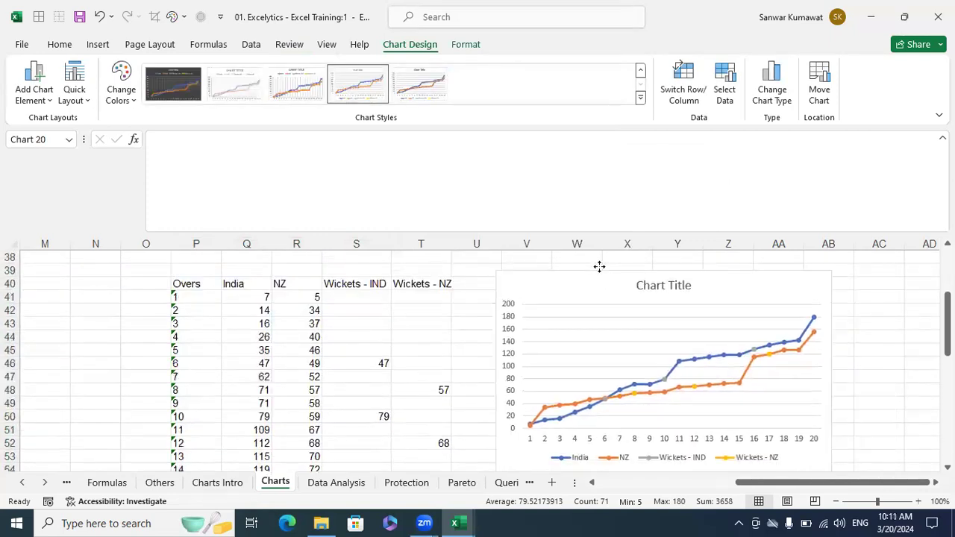
pyautogui.moveTo(705, 344); pyautogui.dragTo(704, 343)
pyautogui.scroll(-1, 843, 437)
pyautogui.scroll(2, 850, 436)
pyautogui.scroll(-1, 851, 436)
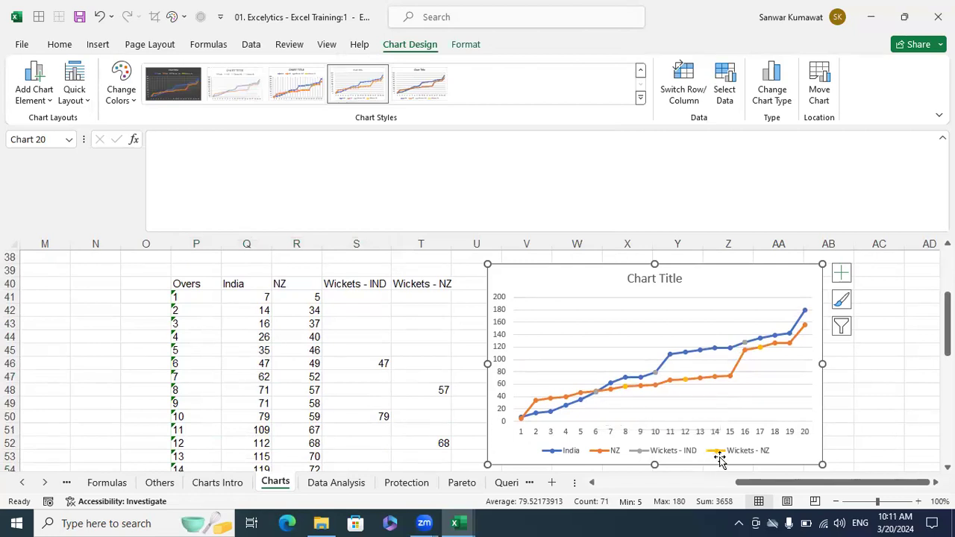
# - Select the Wickets - IND series and bring up its right-click menu
pyautogui.click(596, 393)
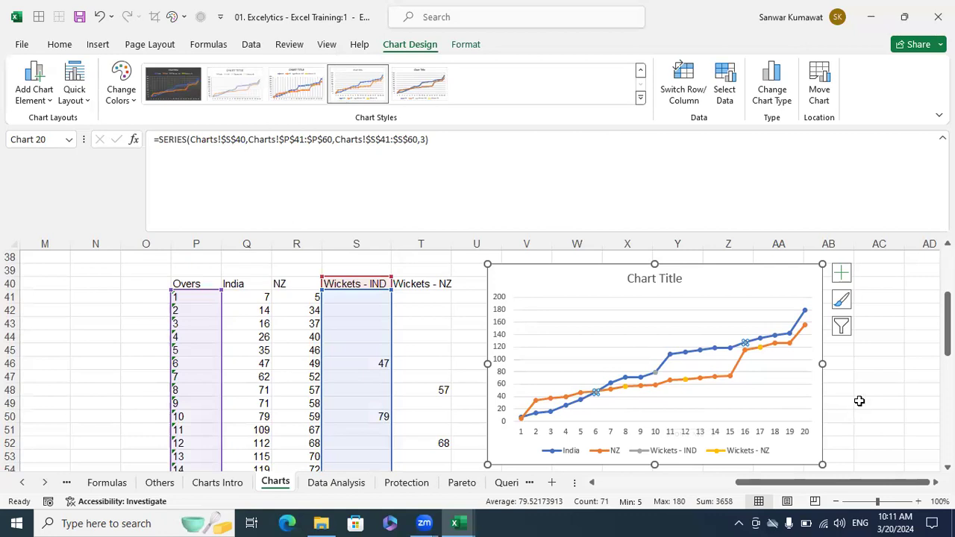
pyautogui.click(859, 400)
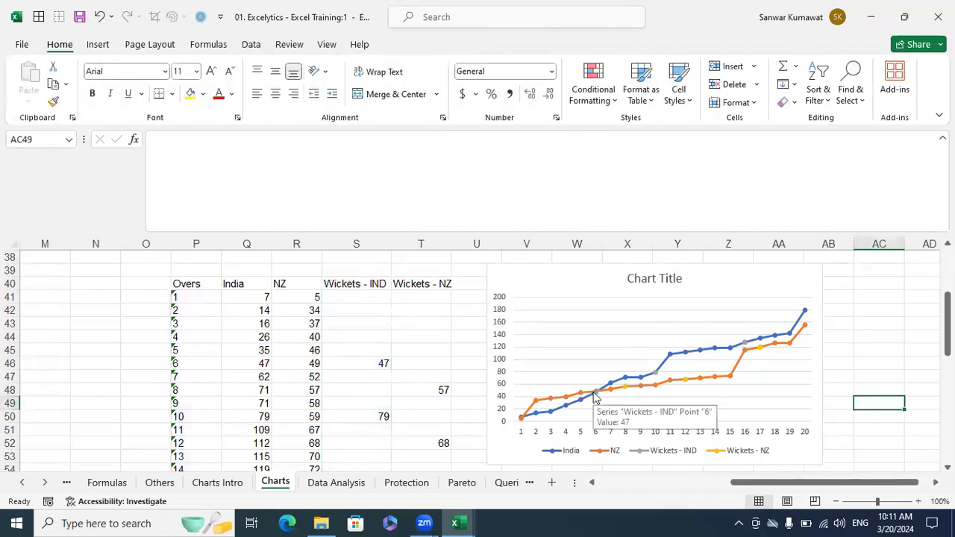
pyautogui.click(595, 396)
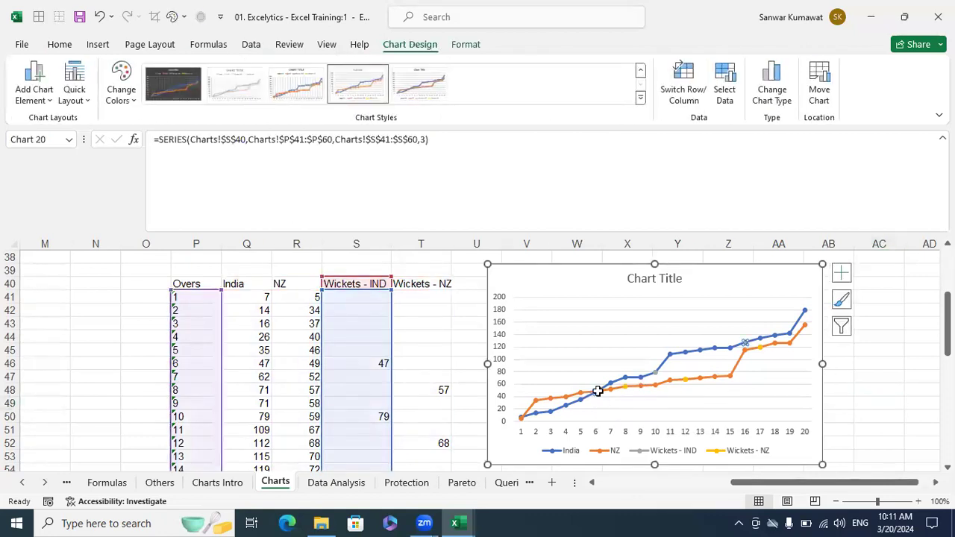
pyautogui.moveTo(594, 389)
pyautogui.rightClick(595, 391)
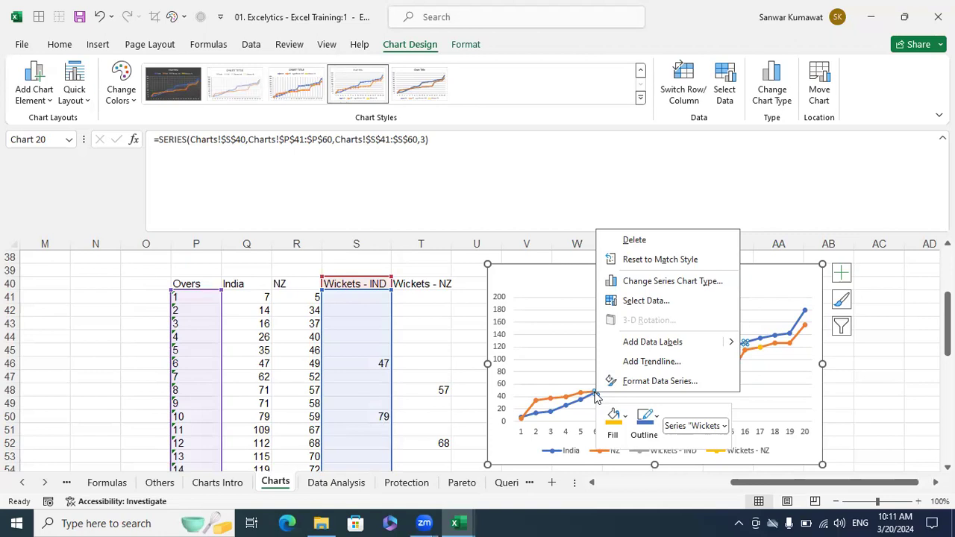
# - Set the Wickets - IND markers to a built-in style at size 9
pyautogui.click(654, 381)
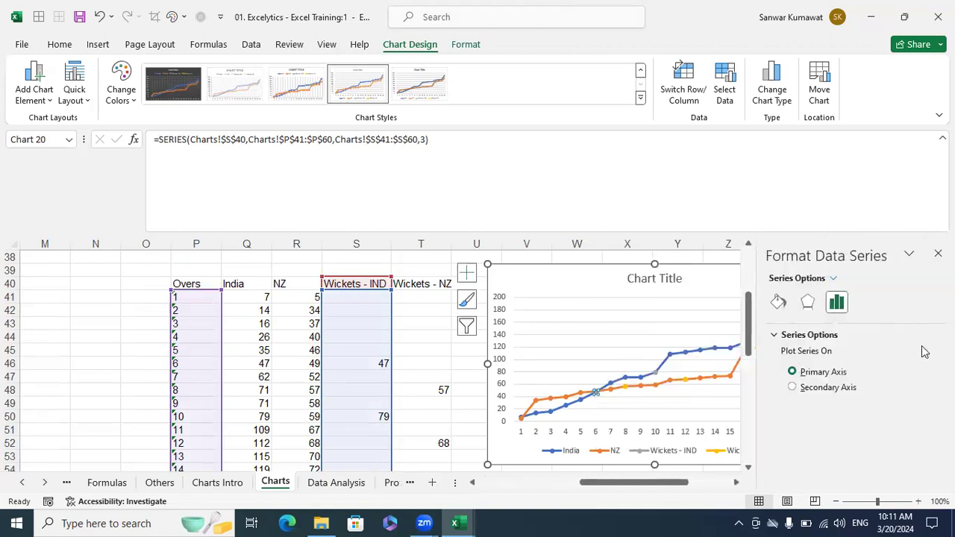
pyautogui.click(807, 302)
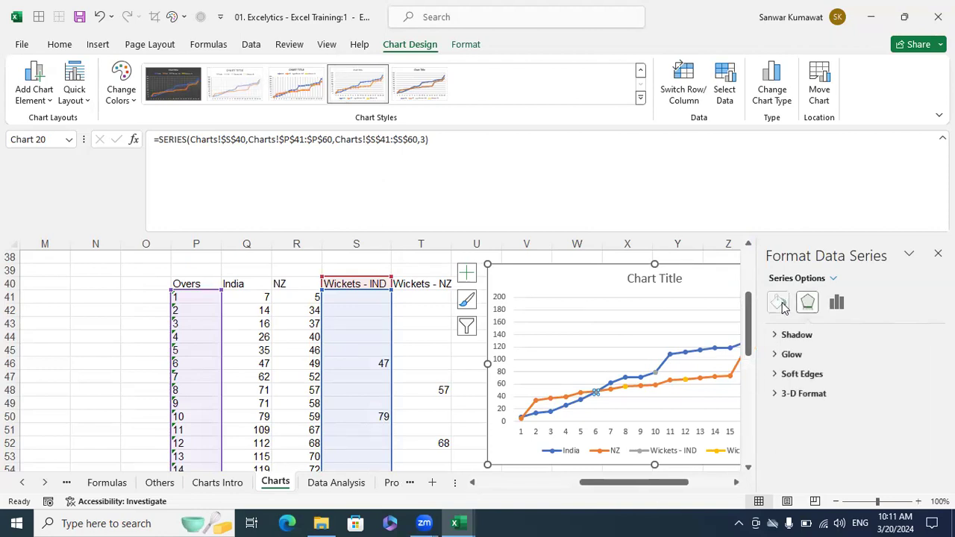
pyautogui.click(781, 304)
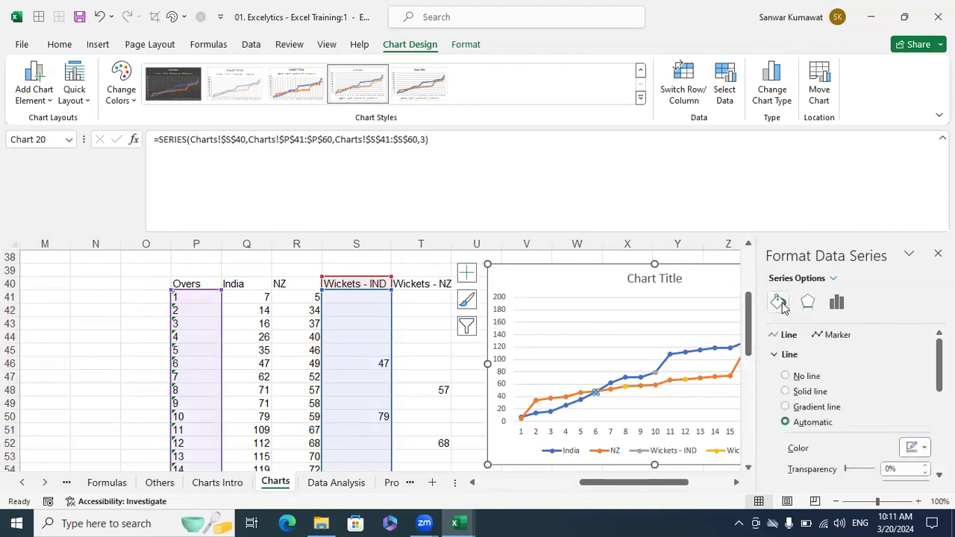
pyautogui.click(833, 337)
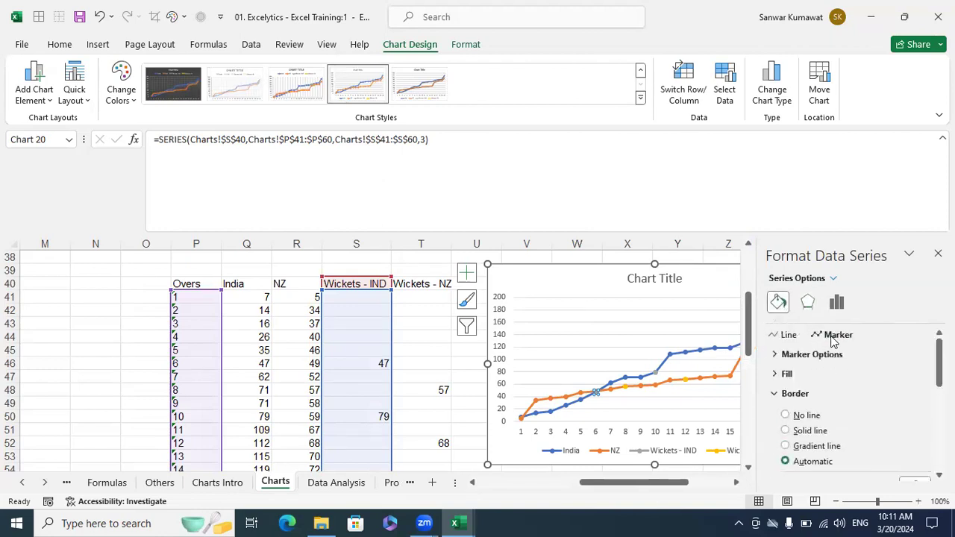
pyautogui.click(774, 356)
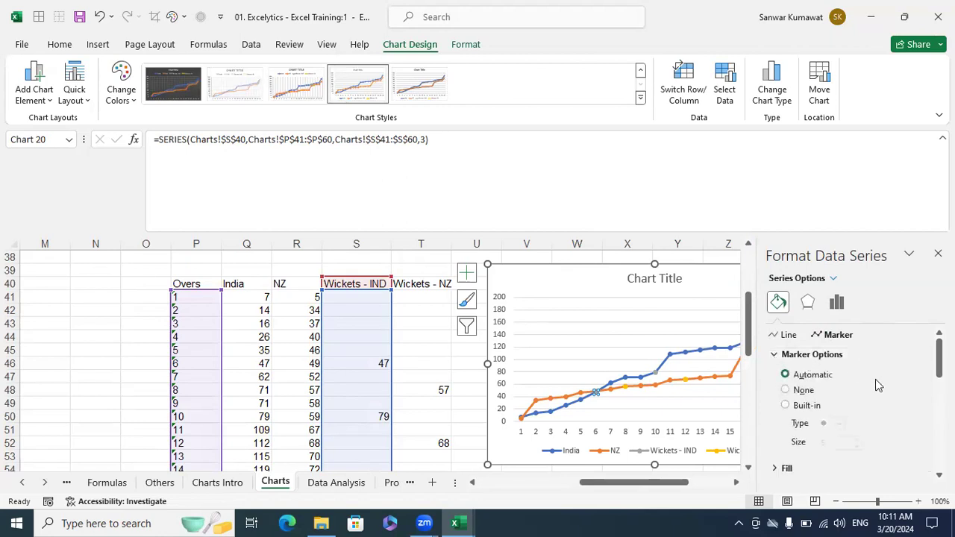
pyautogui.click(809, 406)
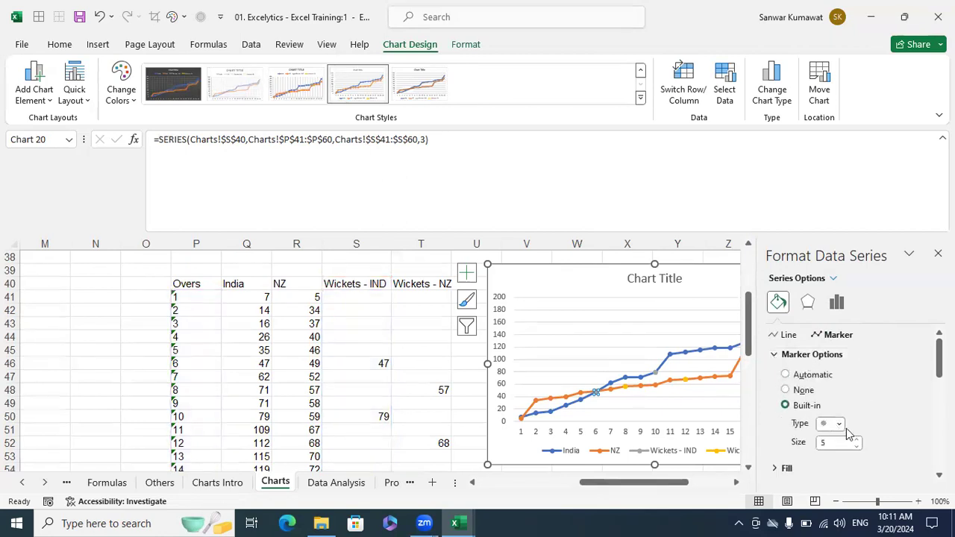
pyautogui.click(839, 423)
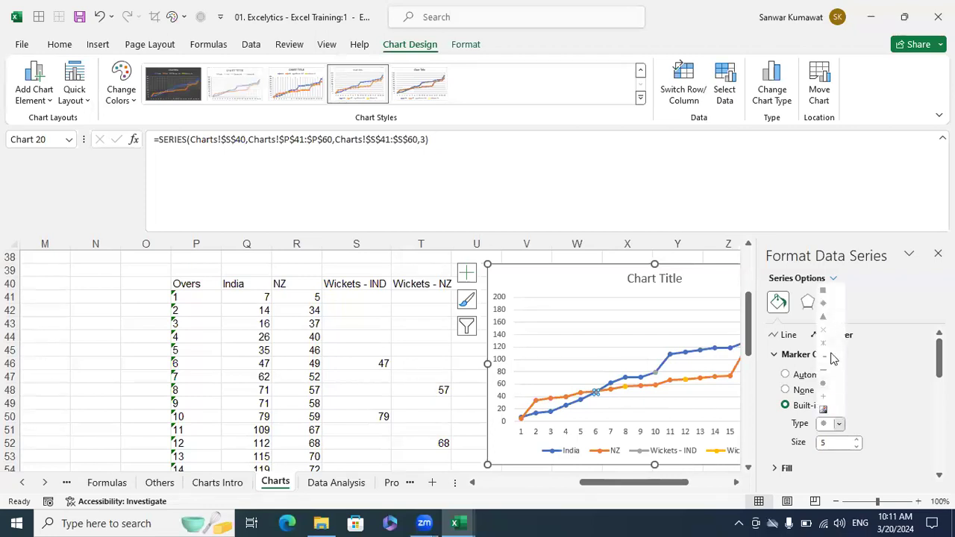
pyautogui.click(877, 426)
pyautogui.click(858, 440)
pyautogui.click(858, 439)
pyautogui.click(857, 439)
pyautogui.click(857, 439)
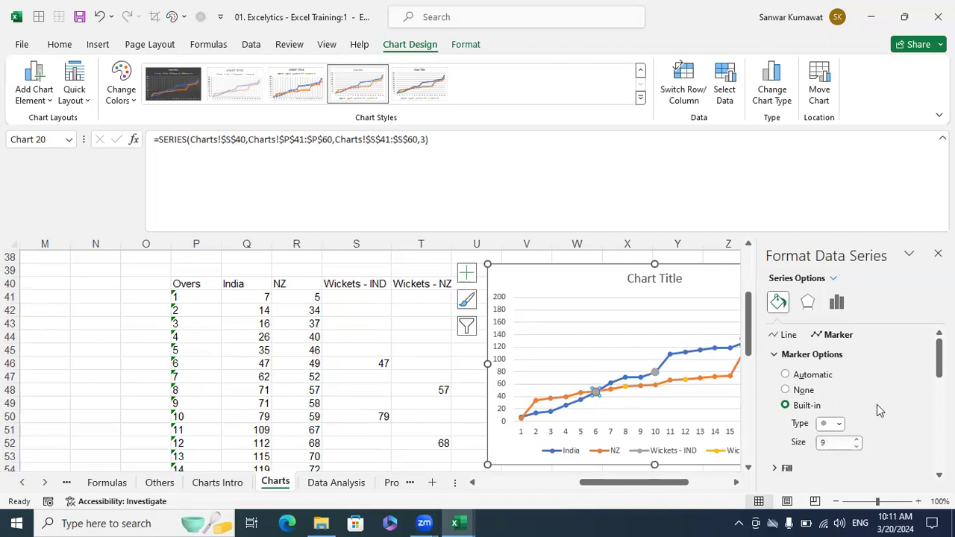
pyautogui.scroll(-1, 801, 399)
# - Give the Wickets - IND markers a solid teal-green fill and close the Format Data Series pane
pyautogui.click(778, 435)
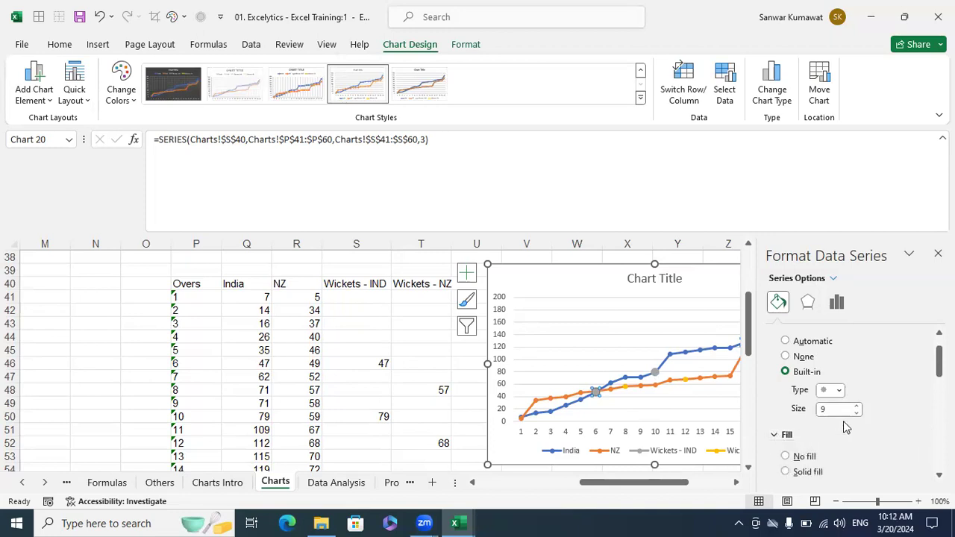
pyautogui.scroll(-1, 843, 421)
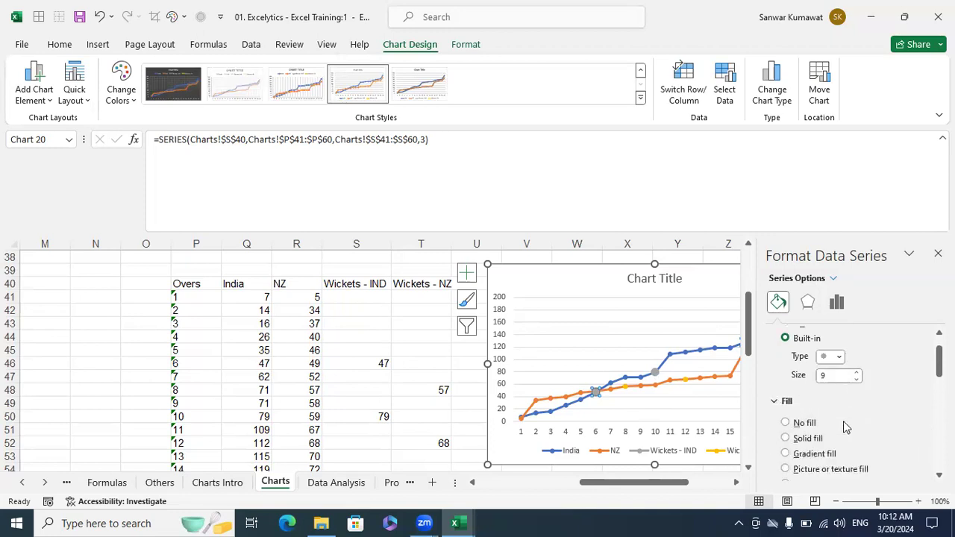
pyautogui.scroll(-1, 843, 421)
pyautogui.click(806, 404)
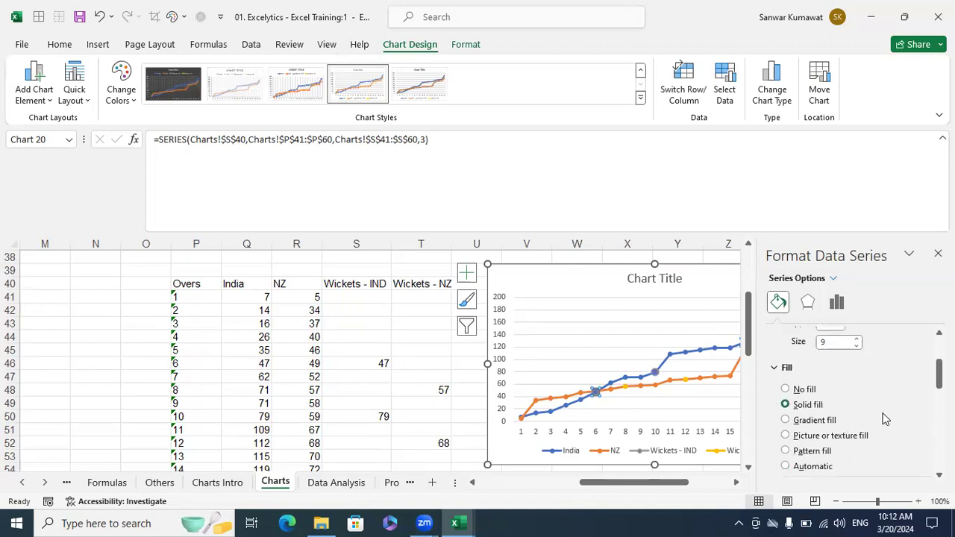
pyautogui.scroll(-1, 885, 419)
pyautogui.scroll(-1, 886, 420)
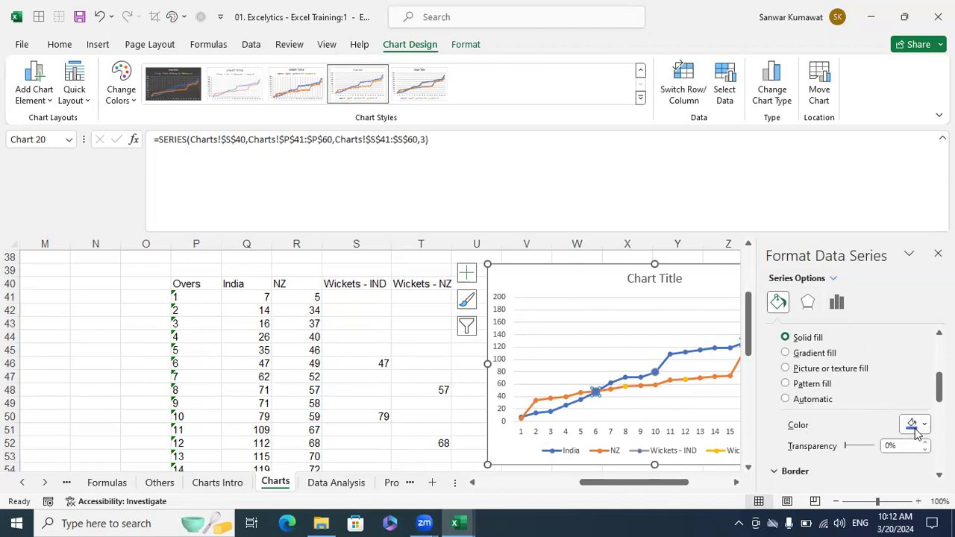
pyautogui.click(924, 426)
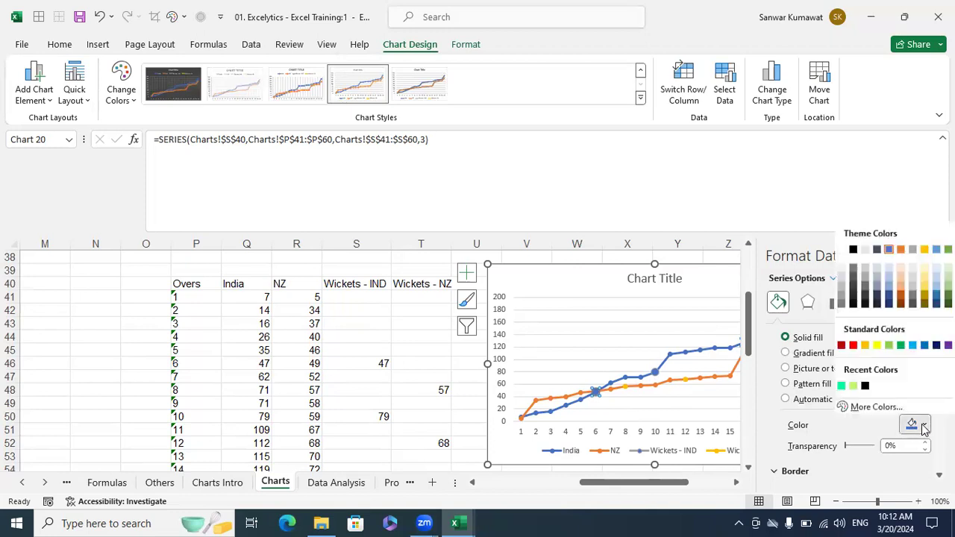
pyautogui.click(841, 385)
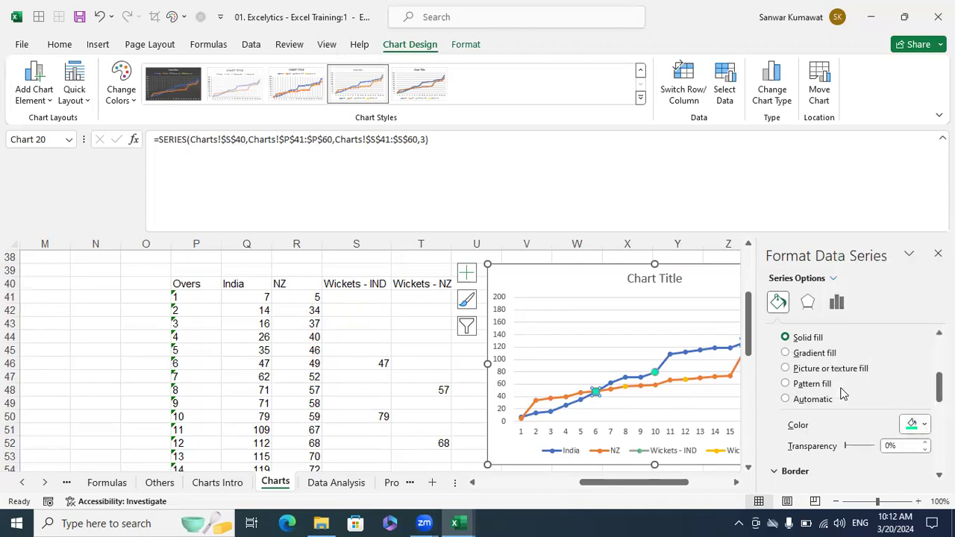
pyautogui.click(937, 254)
pyautogui.click(881, 390)
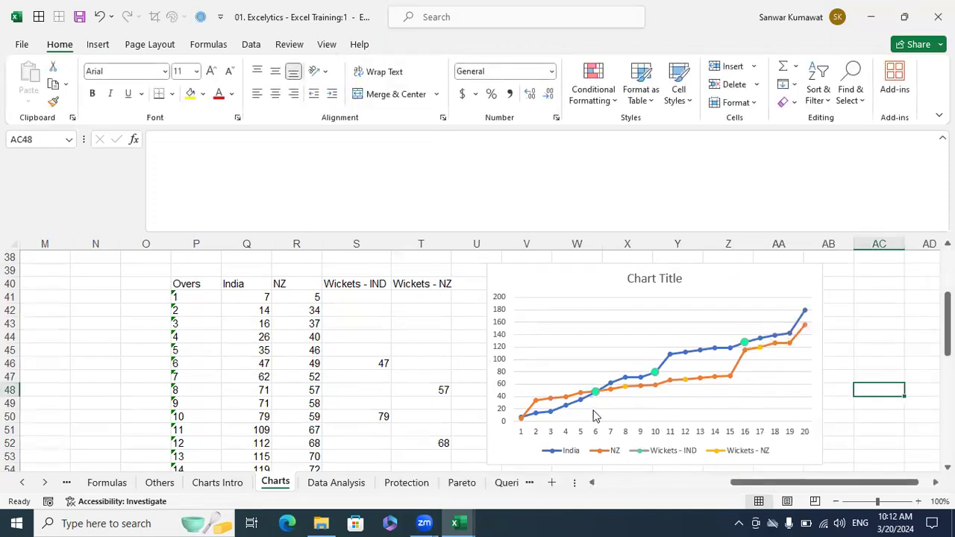
# - Change the Wickets - NZ series markers to built-in triangles
pyautogui.moveTo(626, 389)
pyautogui.click(626, 389)
pyautogui.rightClick(626, 389)
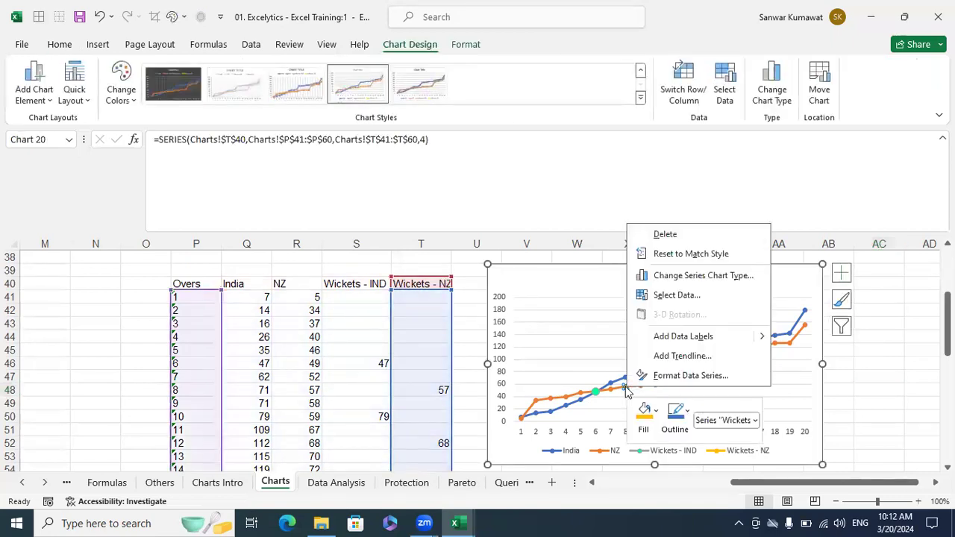
pyautogui.click(669, 377)
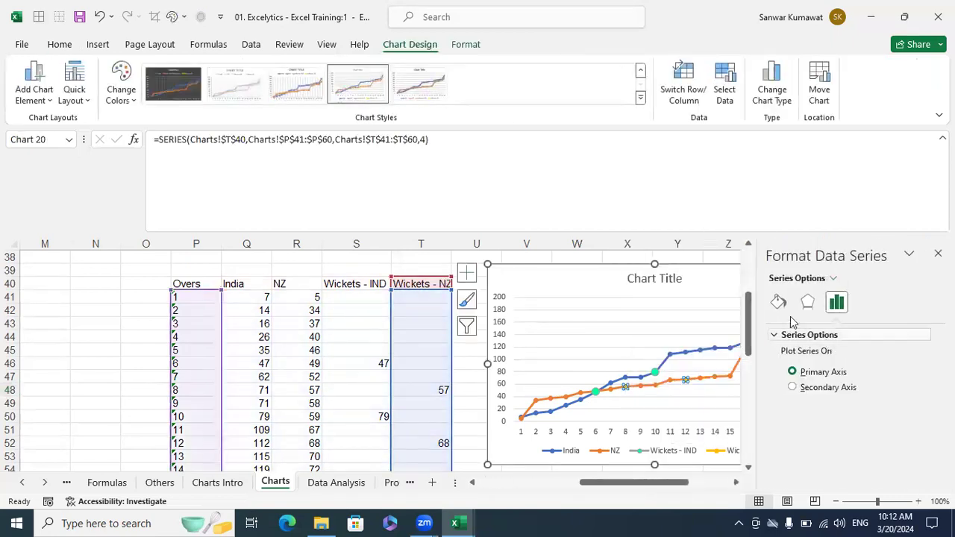
pyautogui.click(778, 301)
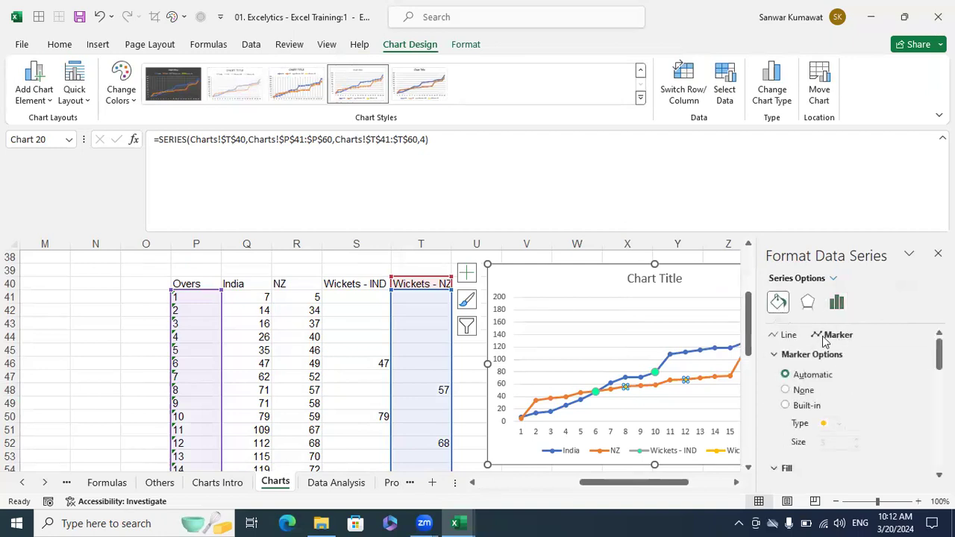
pyautogui.click(808, 404)
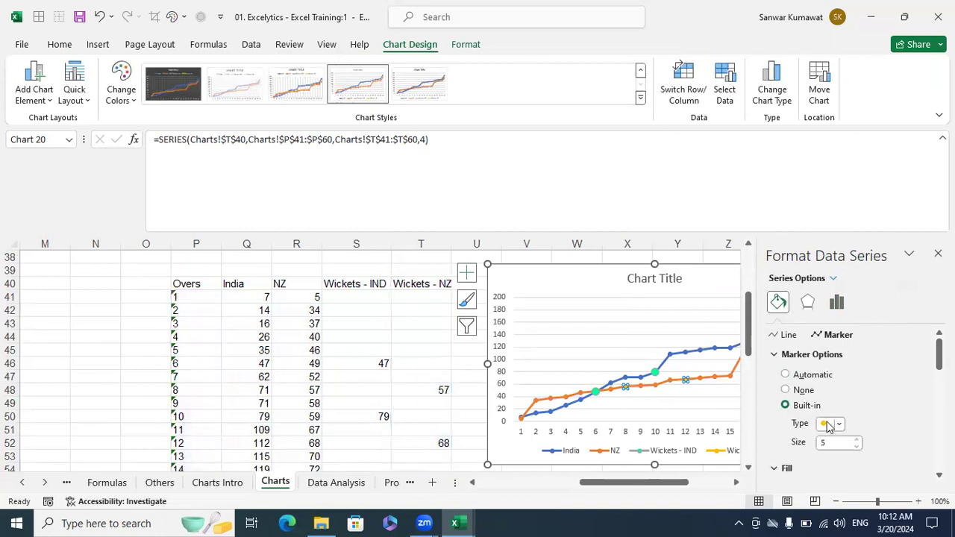
pyautogui.click(838, 424)
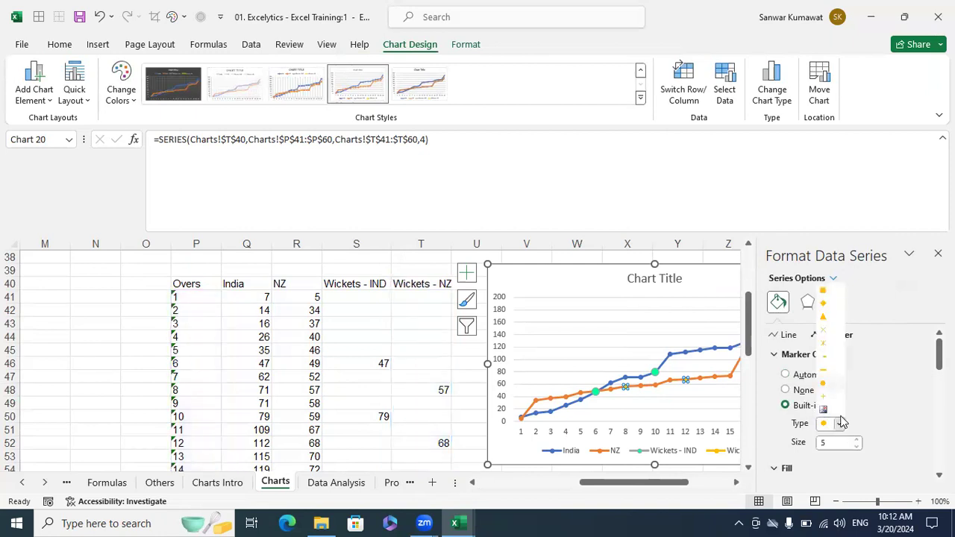
pyautogui.click(824, 318)
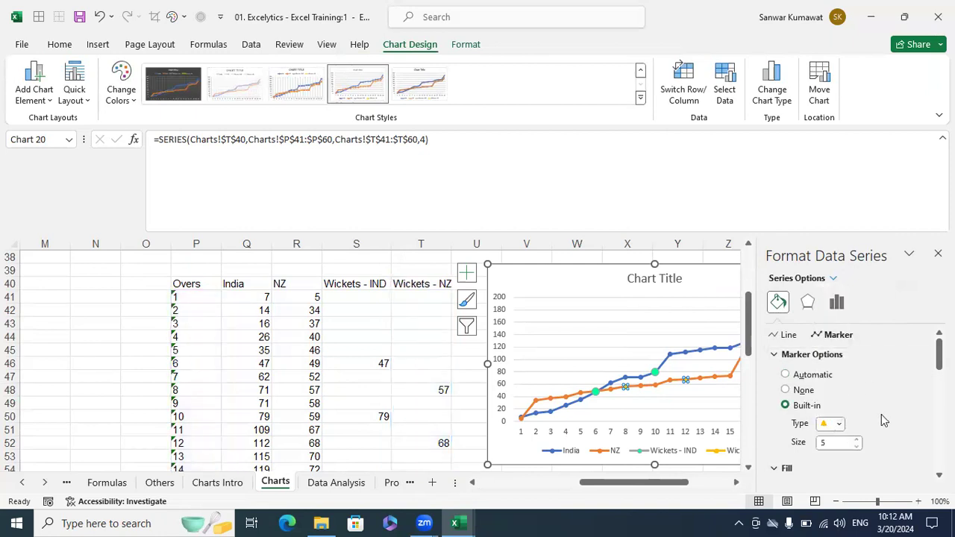
# - Enlarge the triangle markers to size 9 with a solid green fill, then close the format pane
pyautogui.scroll(-1, 883, 420)
pyautogui.click(857, 405)
pyautogui.click(858, 406)
pyautogui.click(858, 405)
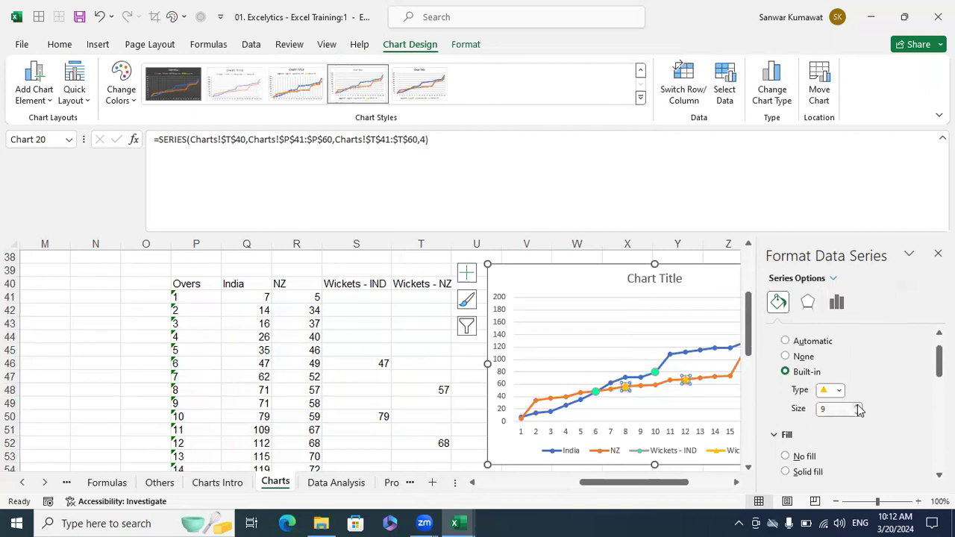
pyautogui.scroll(-1, 878, 407)
pyautogui.scroll(-1, 876, 407)
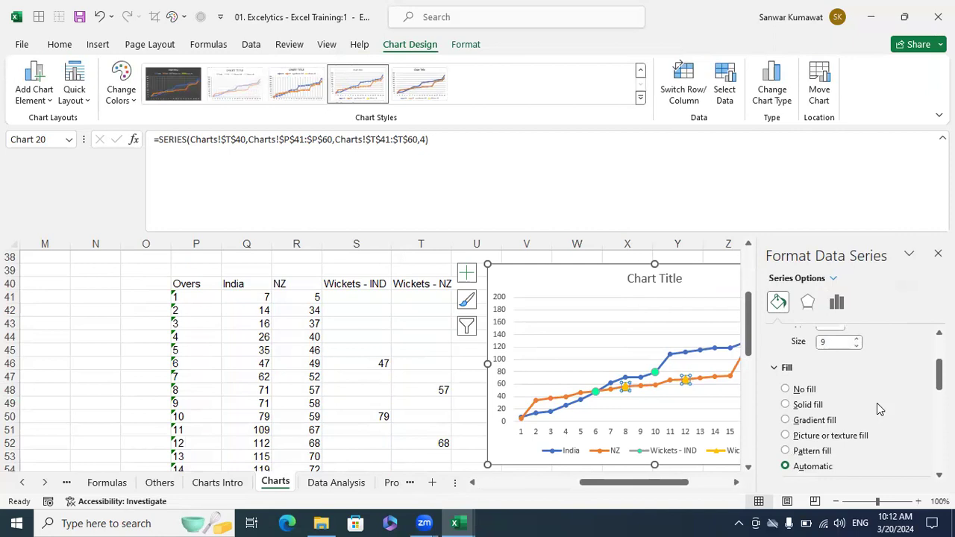
pyautogui.scroll(-1, 876, 409)
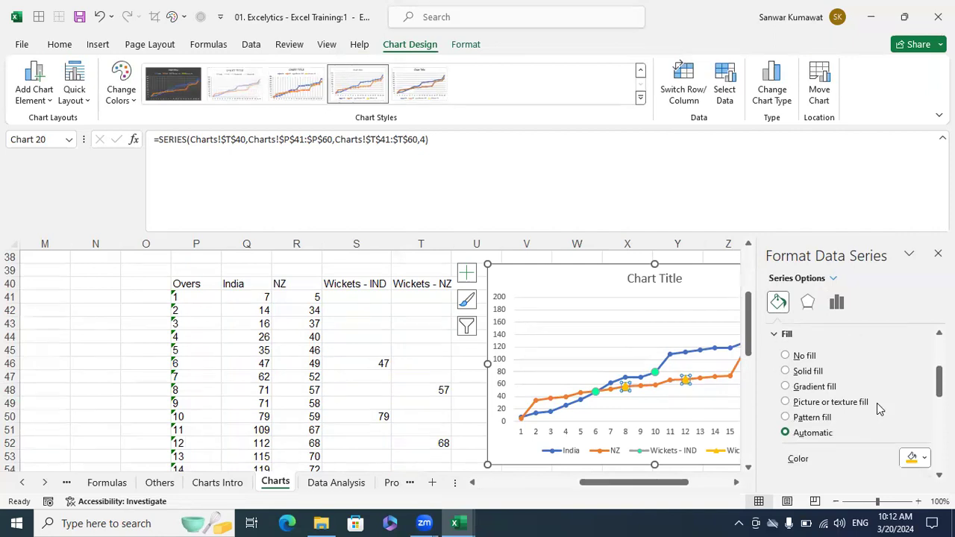
pyautogui.scroll(-1, 876, 406)
pyautogui.click(924, 425)
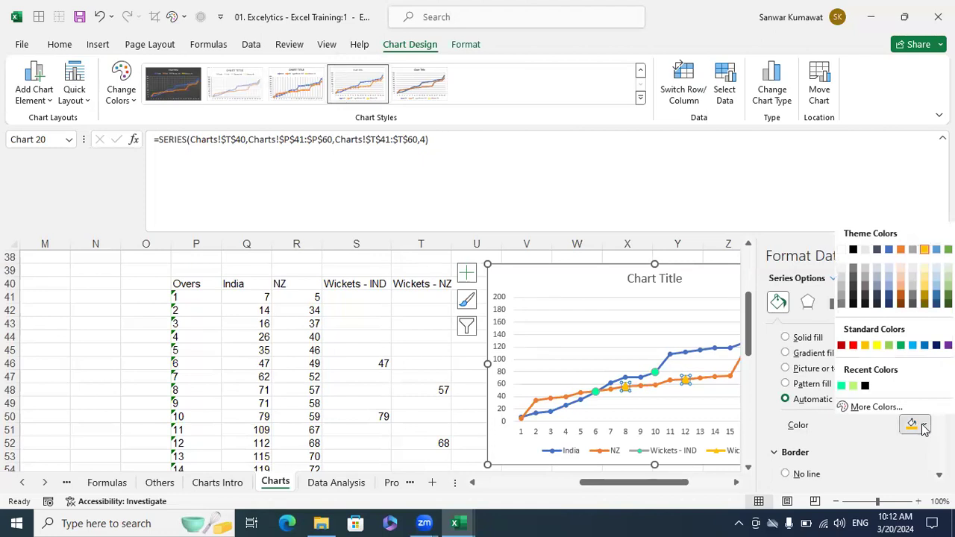
pyautogui.click(901, 346)
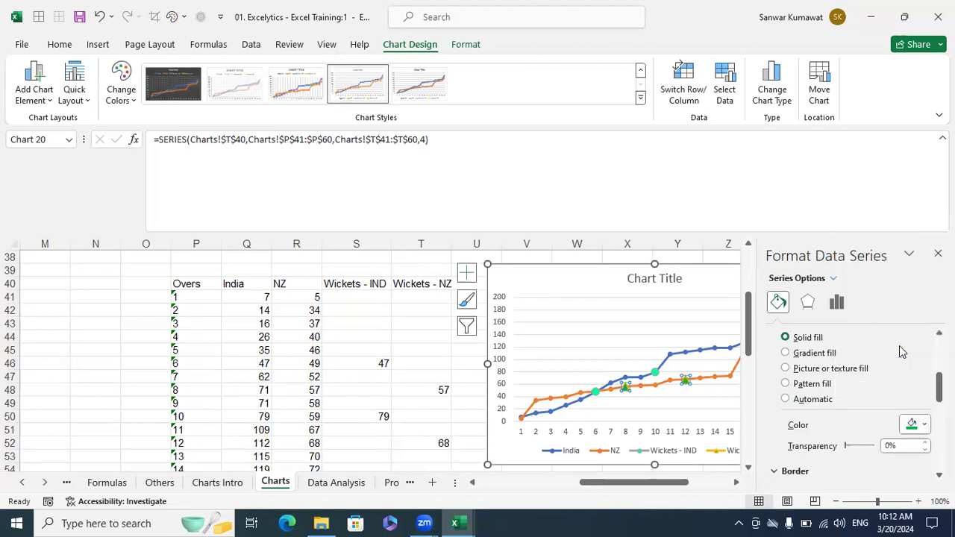
pyautogui.click(938, 254)
pyautogui.click(899, 401)
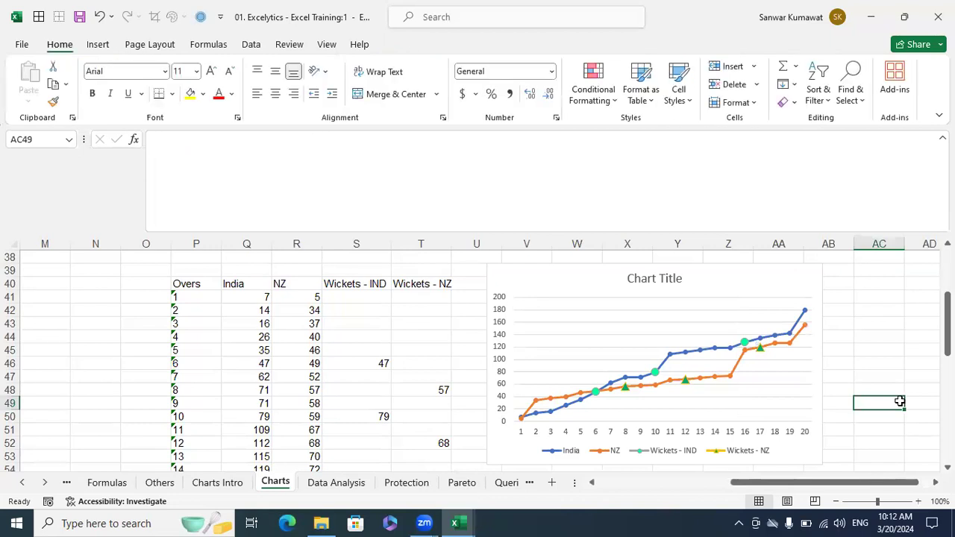
pyautogui.click(664, 282)
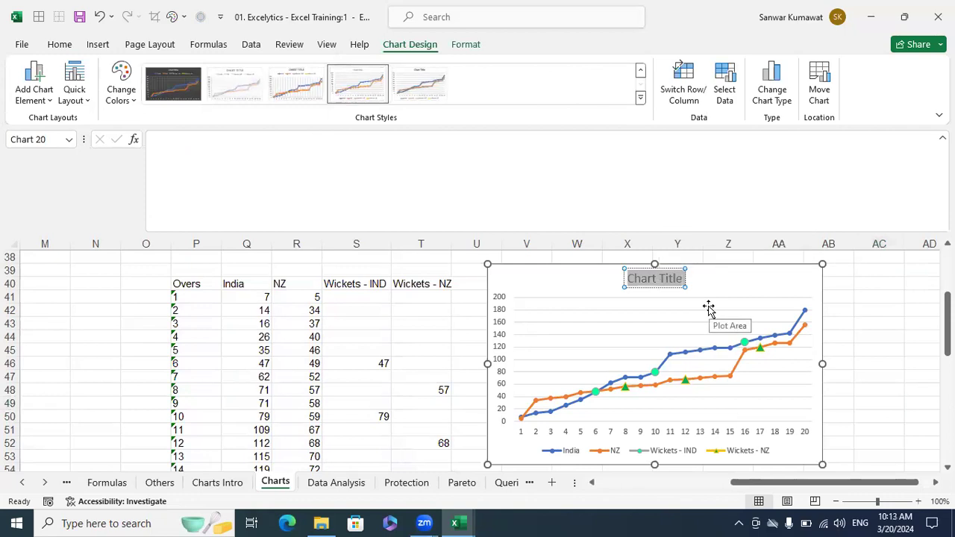
# - Type 'Ind Vs. NZ Scores' as the chart title and click outside the chart
pyautogui.write('In')
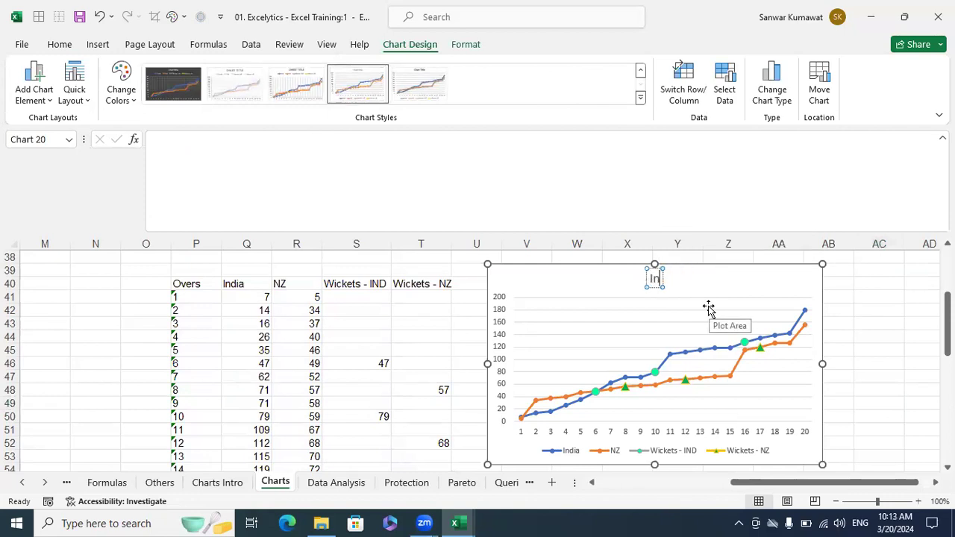
pyautogui.write('d Vs.')
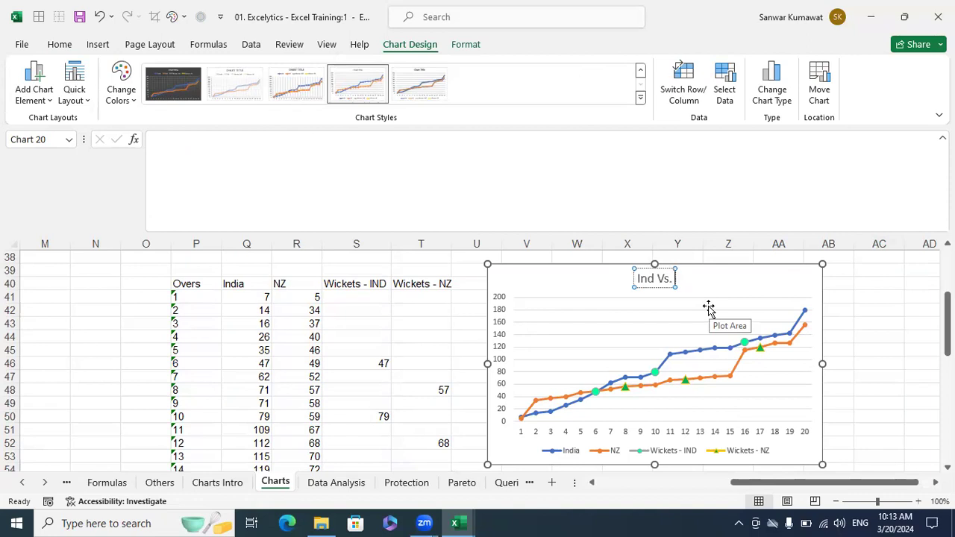
pyautogui.write(' NZ Scores')
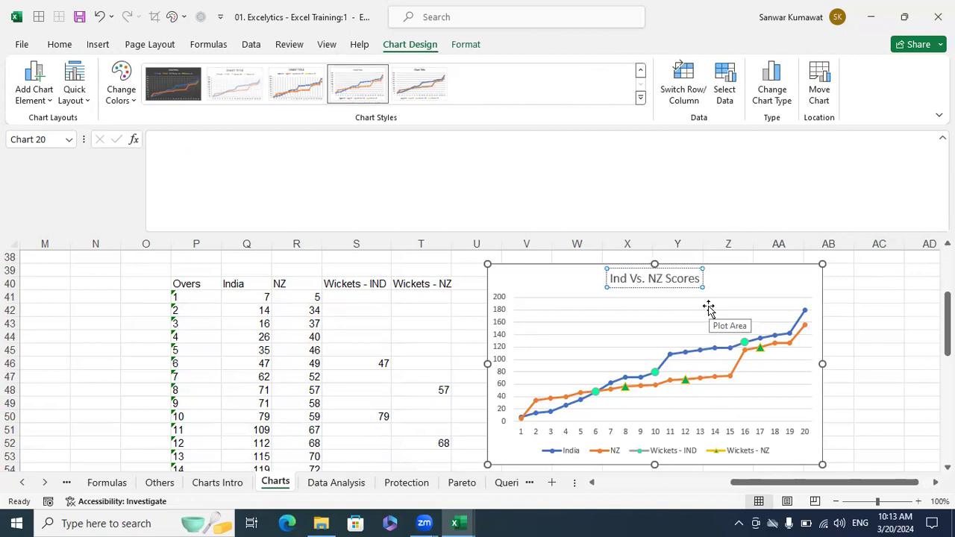
pyautogui.press('BackSpace')
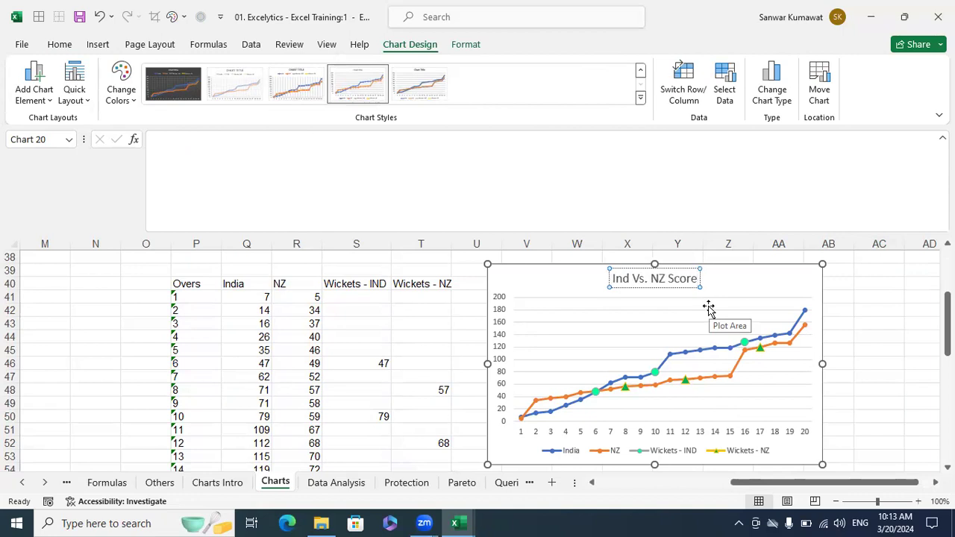
pyautogui.write('s')
pyautogui.click(892, 351)
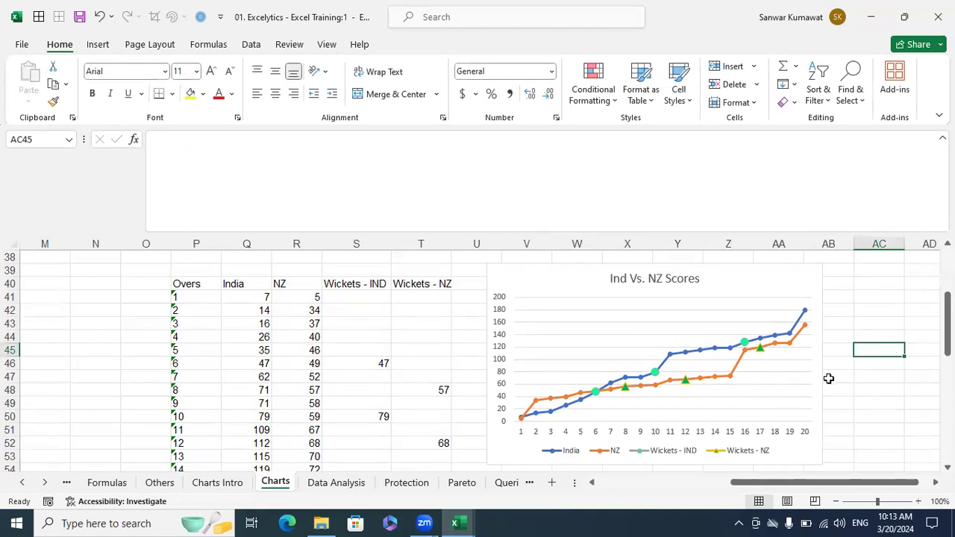
pyautogui.scroll(-7, 827, 379)
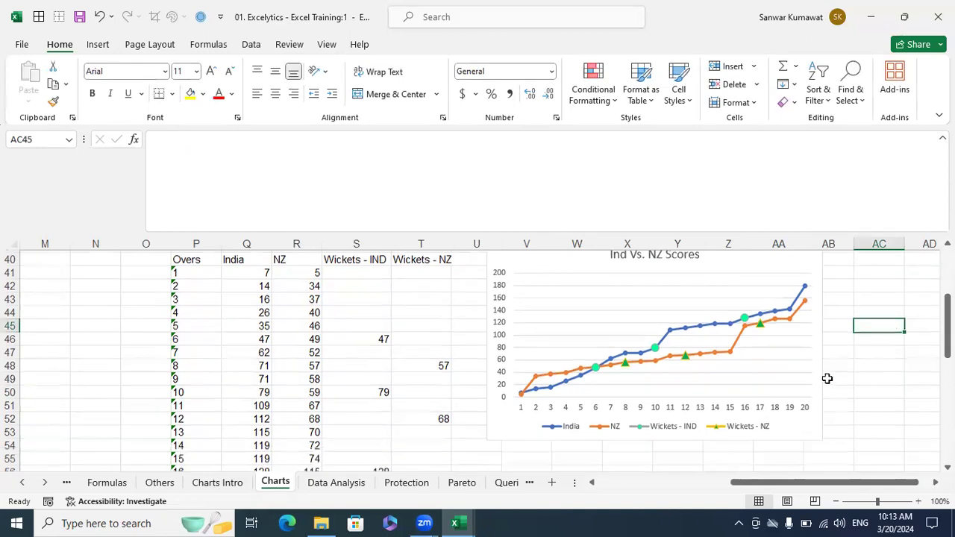
pyautogui.scroll(5, 830, 380)
pyautogui.scroll(2, 831, 384)
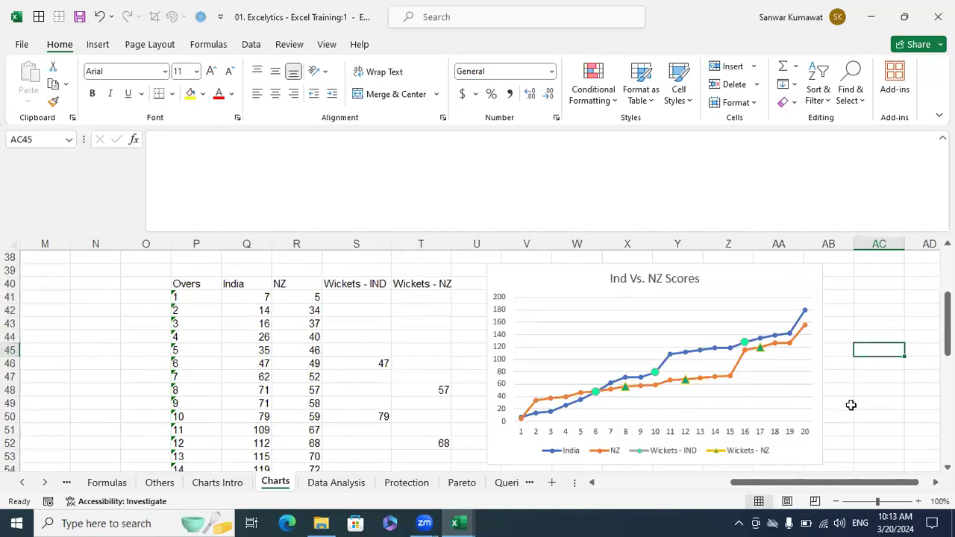
pyautogui.moveTo(828, 488); pyautogui.dragTo(702, 490)
pyautogui.scroll(10, 612, 380)
pyautogui.scroll(2, 618, 332)
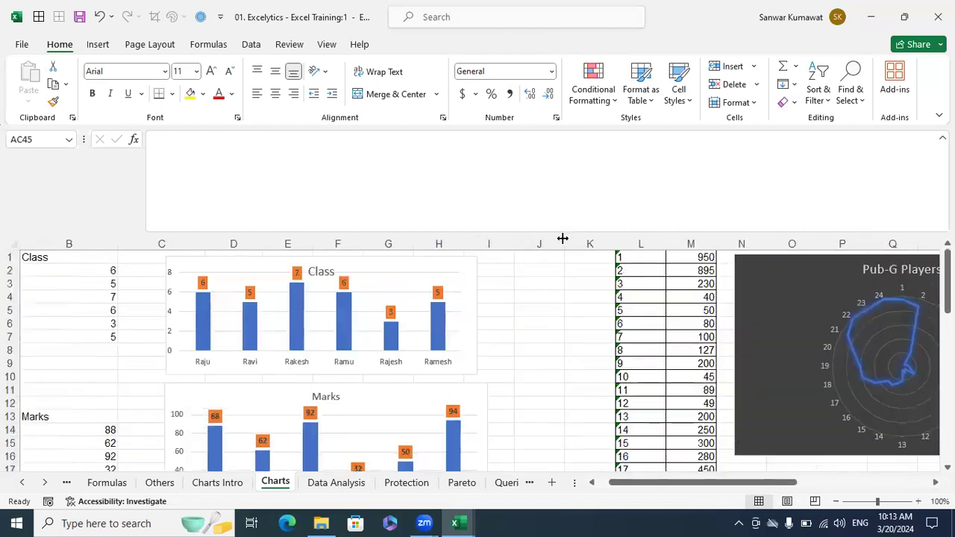
pyautogui.click(98, 46)
pyautogui.click(433, 68)
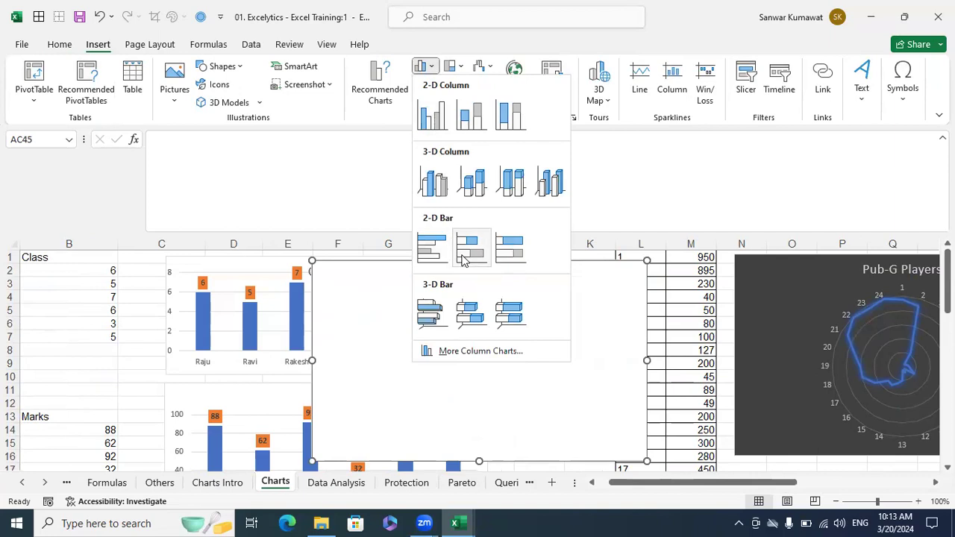
pyautogui.click(575, 159)
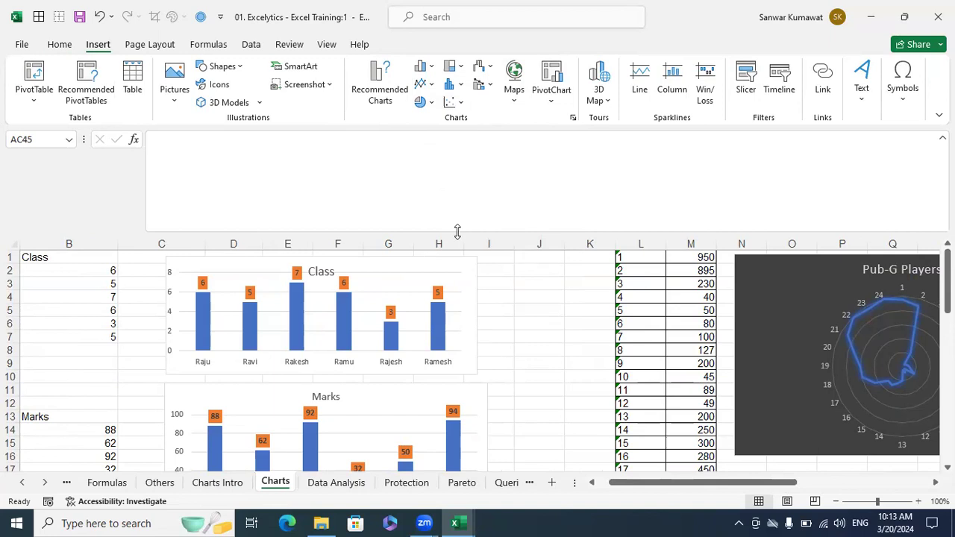
pyautogui.click(524, 360)
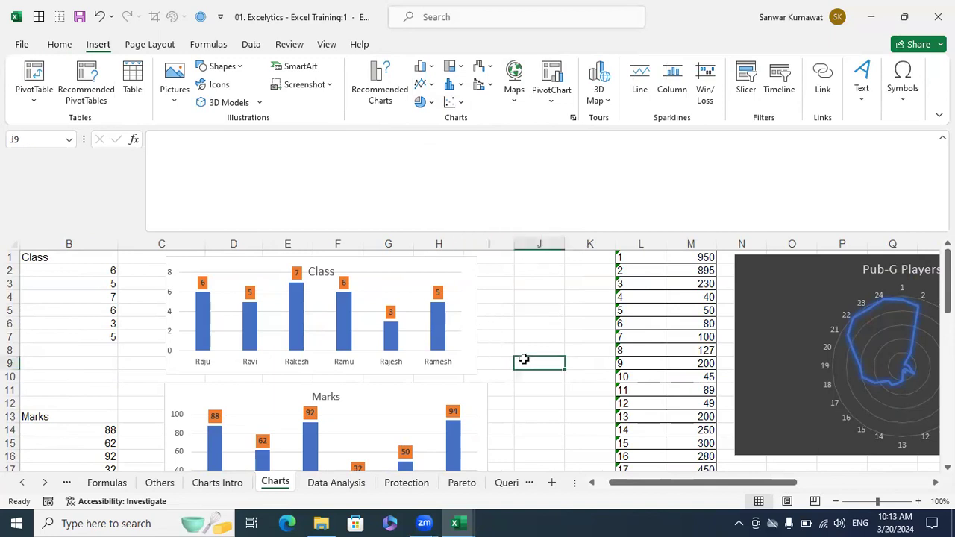
pyautogui.click(573, 118)
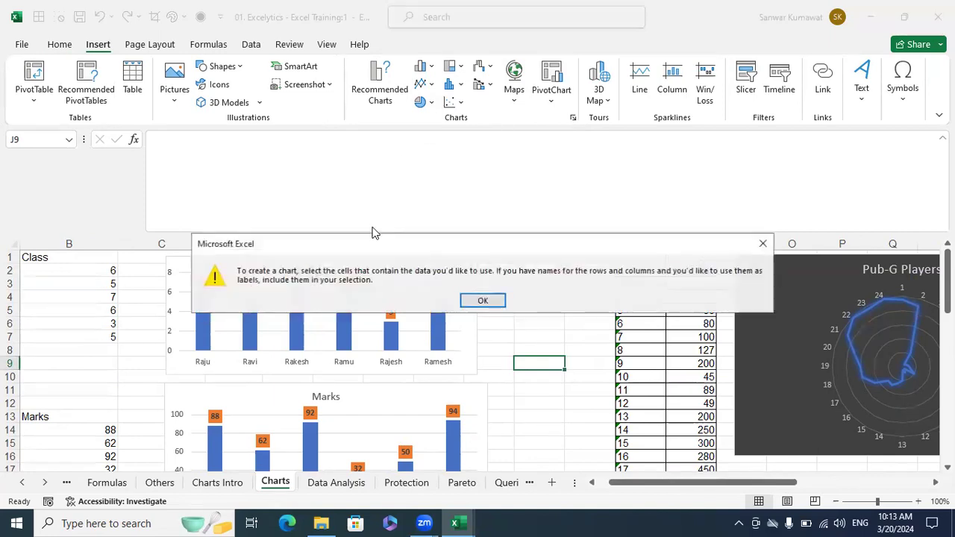
pyautogui.click(479, 301)
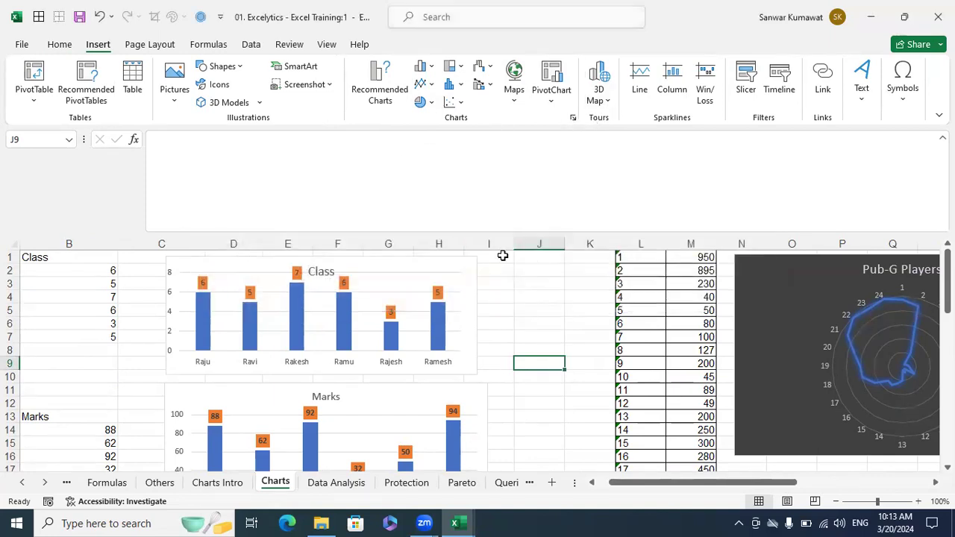
pyautogui.click(575, 348)
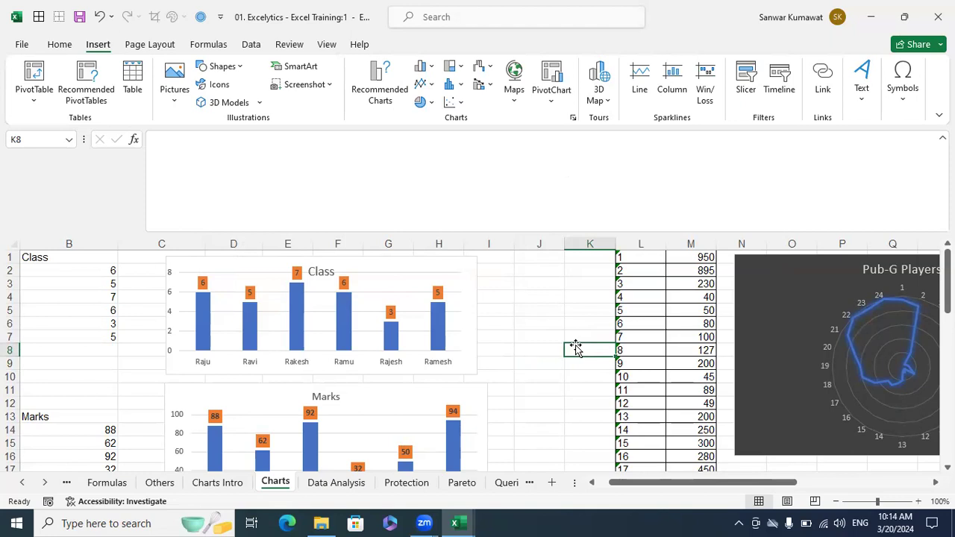
pyautogui.click(576, 318)
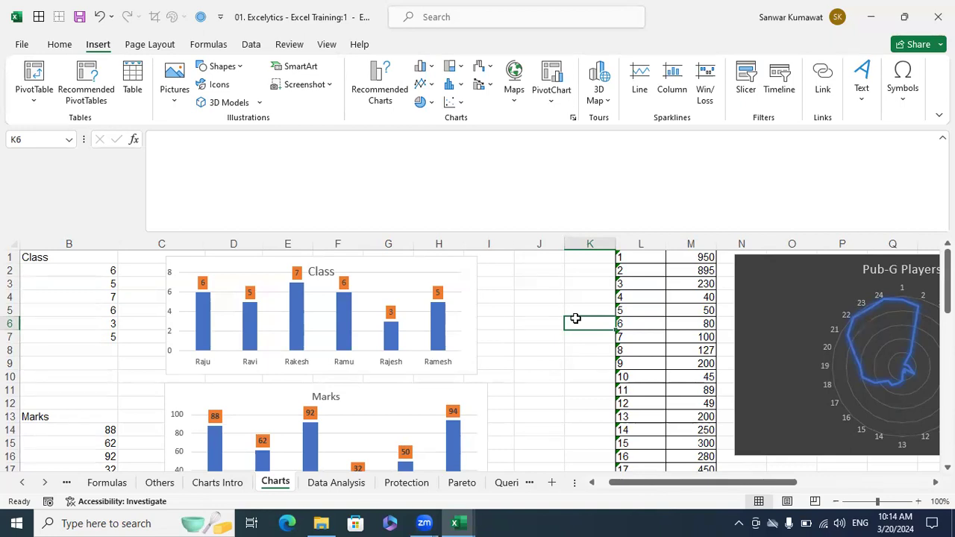
pyautogui.click(623, 309)
pyautogui.click(588, 306)
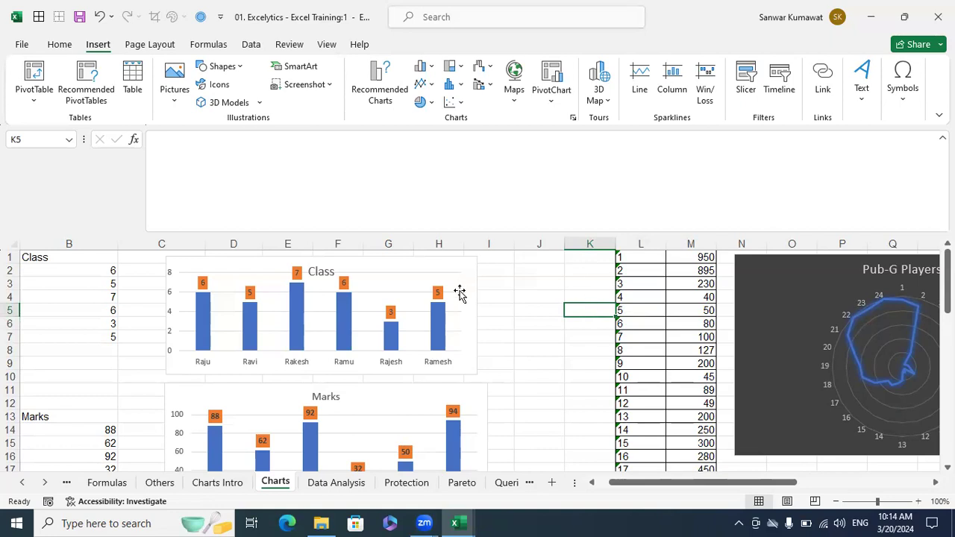
pyautogui.click(511, 298)
pyautogui.click(518, 295)
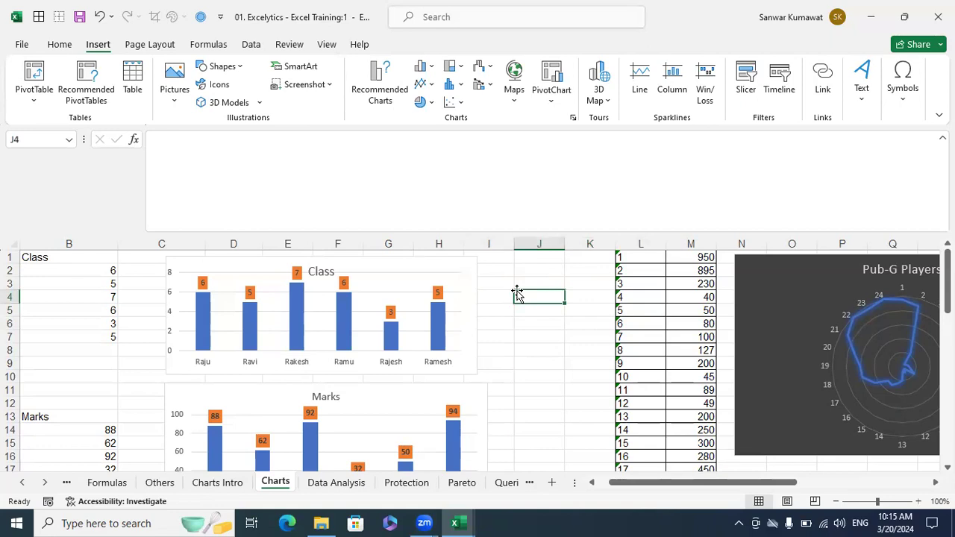
# - Select the L2:M14 numbers on the Charts sheet, then close this workbook window
pyautogui.click(560, 338)
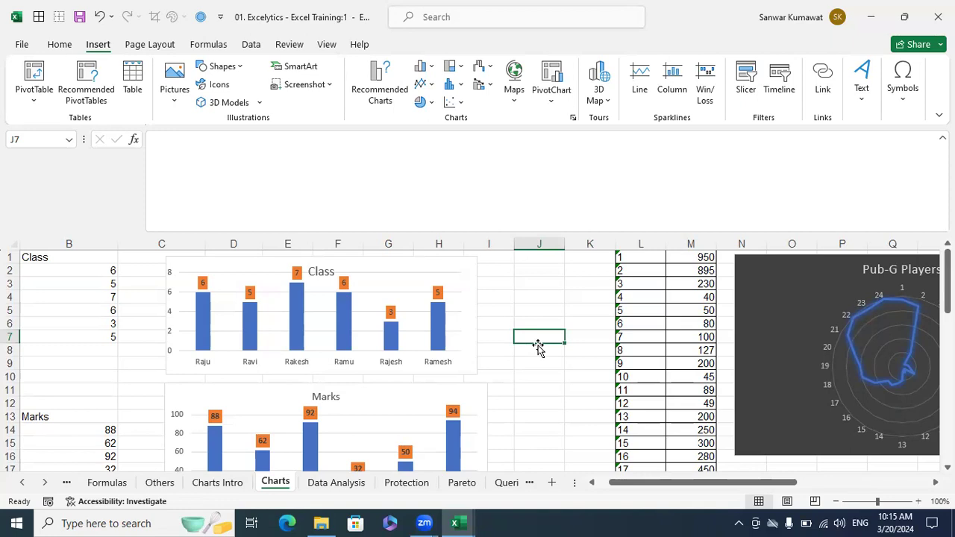
pyautogui.click(567, 298)
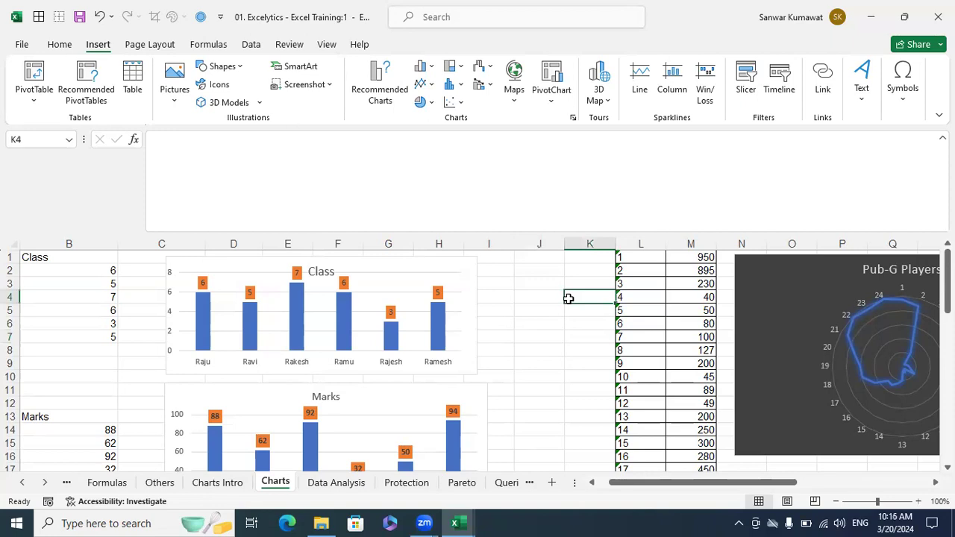
pyautogui.click(562, 350)
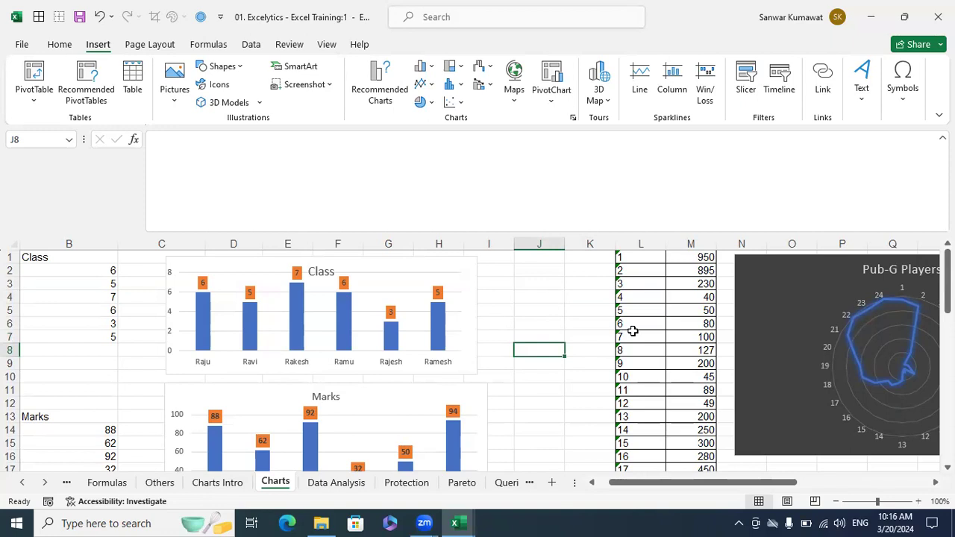
pyautogui.moveTo(635, 268); pyautogui.dragTo(673, 426)
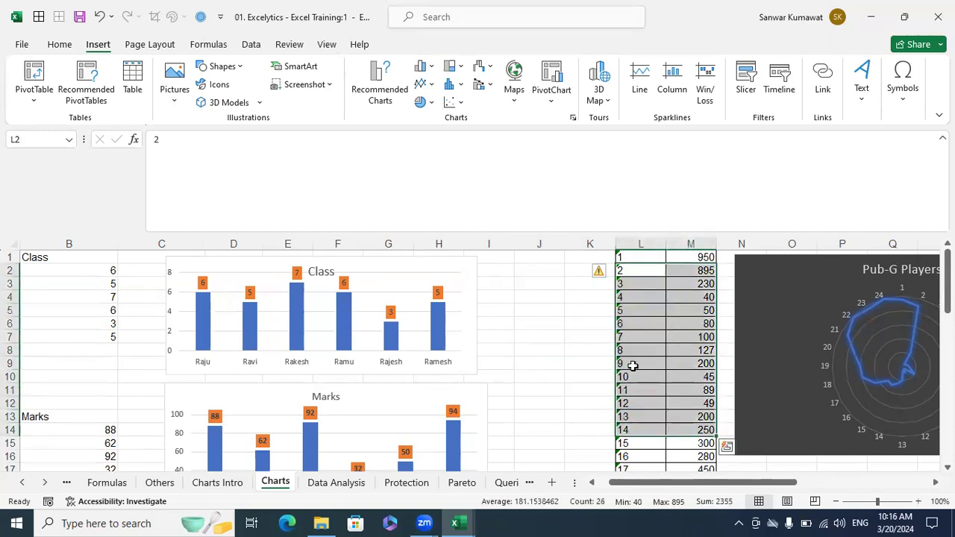
pyautogui.click(639, 297)
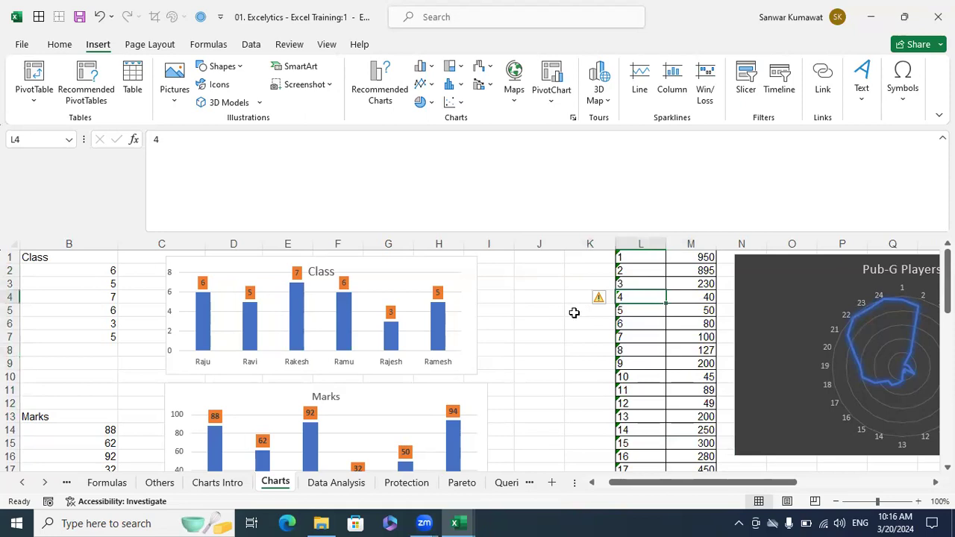
pyautogui.scroll(-1, 574, 312)
pyautogui.scroll(1, 574, 313)
pyautogui.click(569, 366)
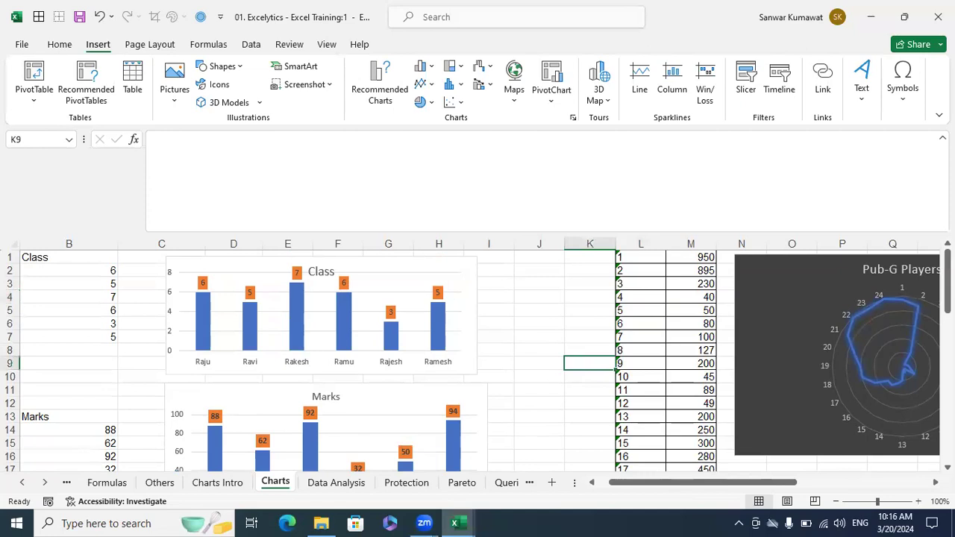
pyautogui.click(938, 16)
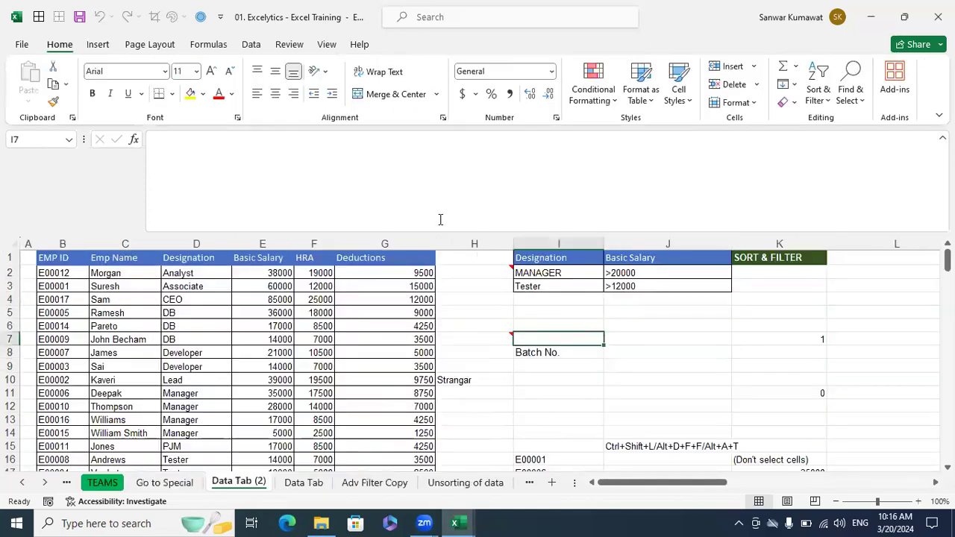
# - Close the 01. Excelytics - Excel Training workbook, choosing Don't Save
pyautogui.click(148, 46)
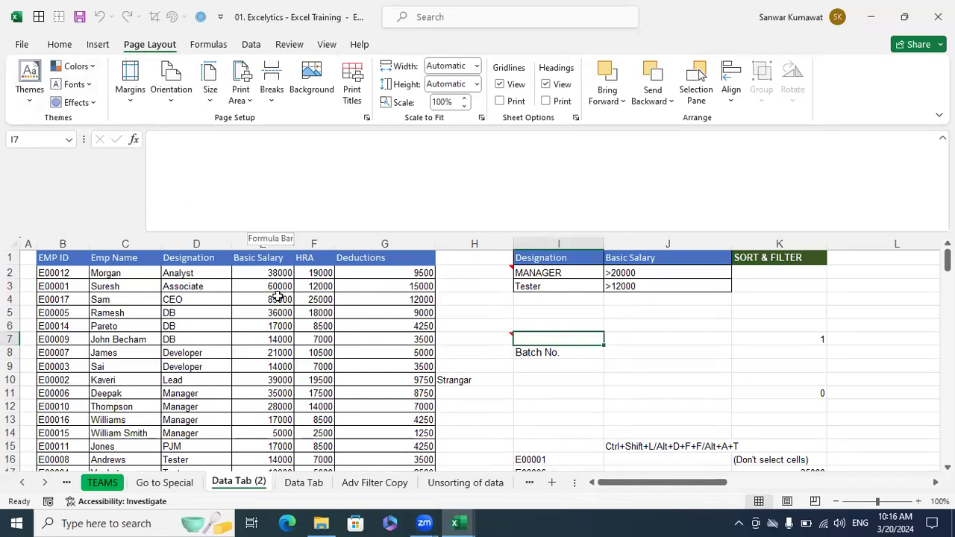
pyautogui.click(310, 316)
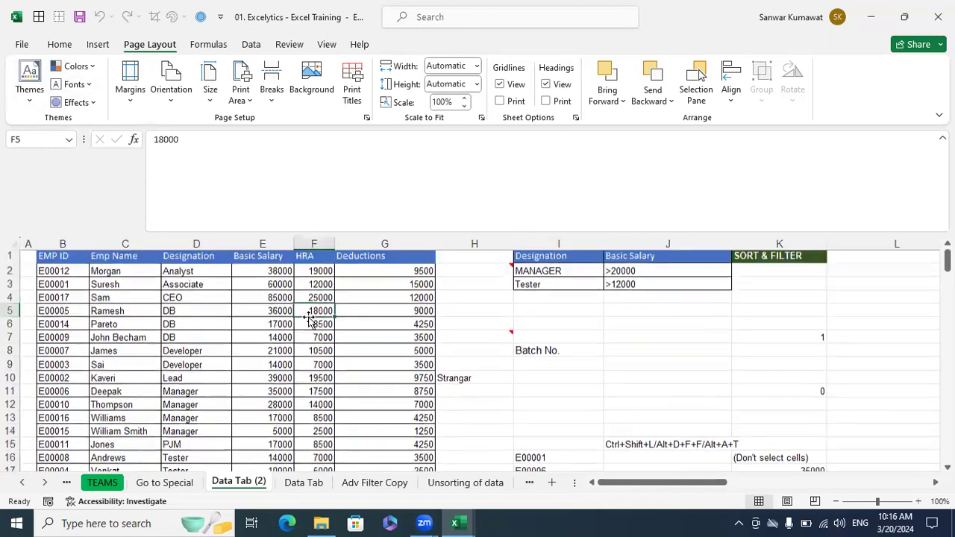
pyautogui.click(938, 17)
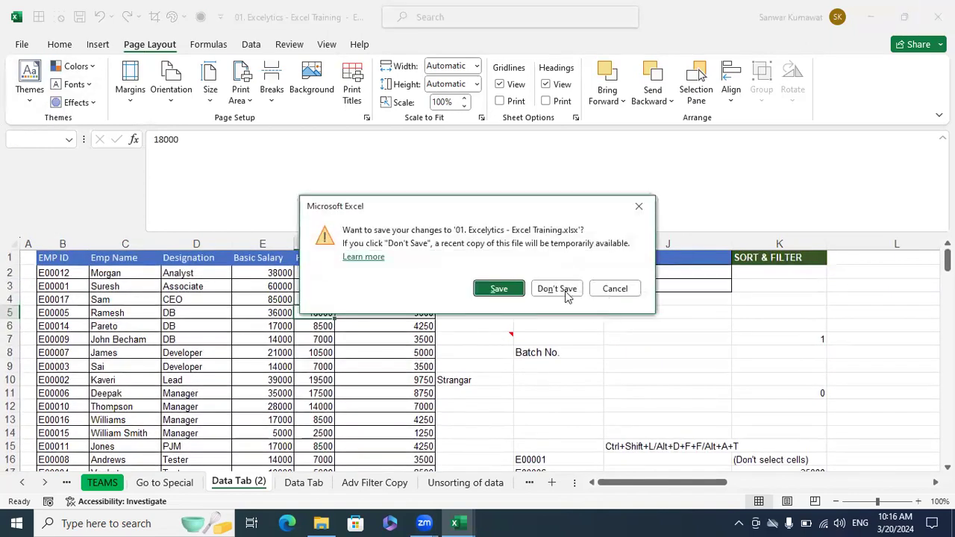
pyautogui.click(559, 287)
pyautogui.click(549, 329)
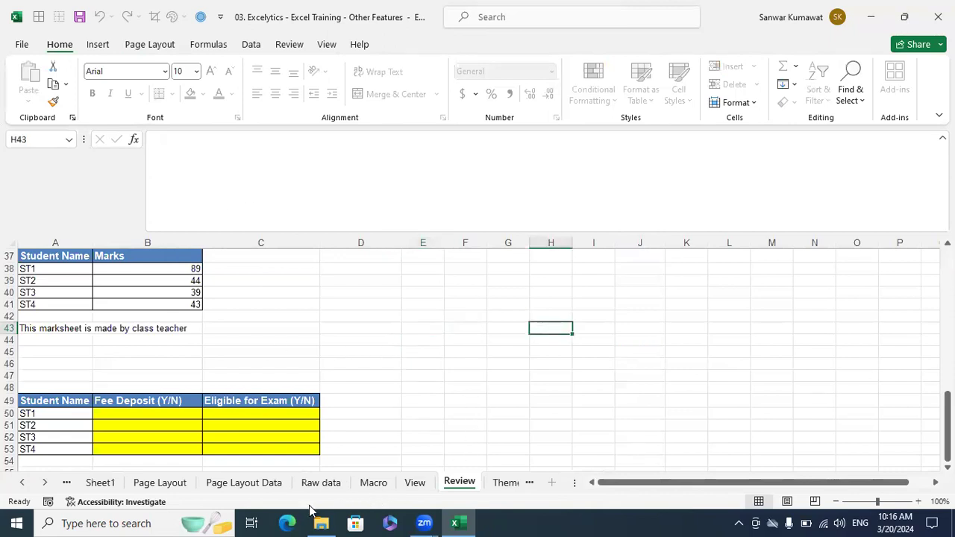
# - On the Page Layout Data sheet, view the Themes gallery without applying a theme
pyautogui.click(248, 484)
pyautogui.scroll(5, 301, 344)
pyautogui.click(206, 318)
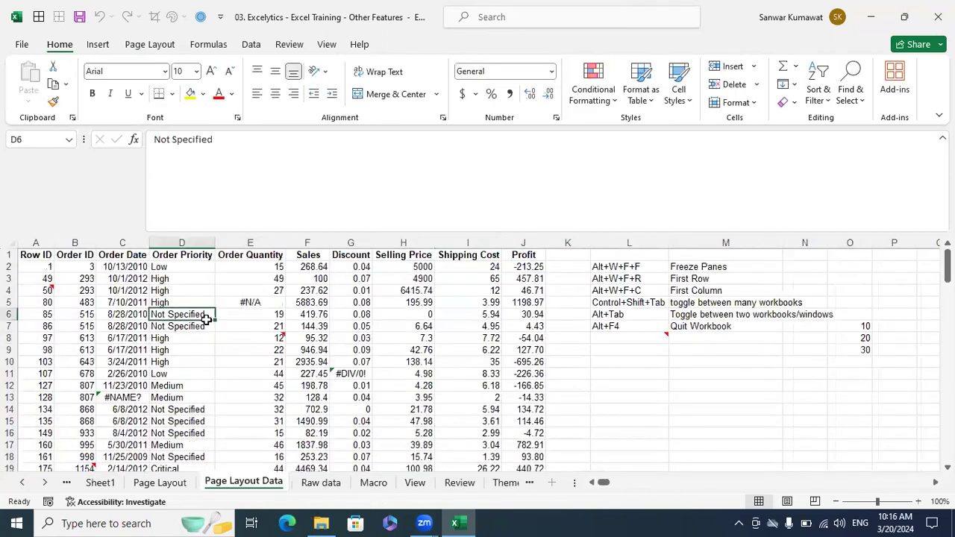
pyautogui.click(149, 45)
pyautogui.click(28, 96)
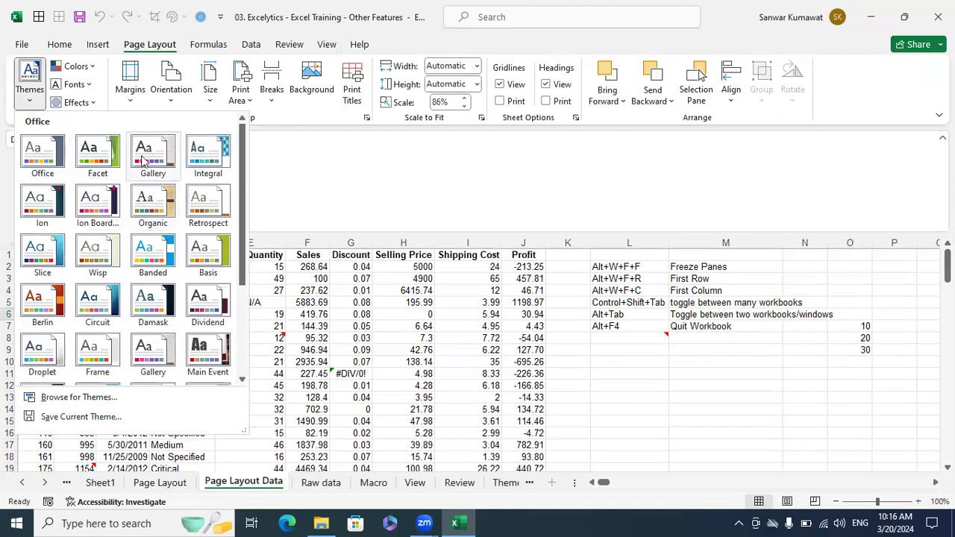
pyautogui.click(284, 403)
# - Browse the Raw data, Macro, View and Review sheets
pyautogui.click(317, 483)
pyautogui.click(377, 483)
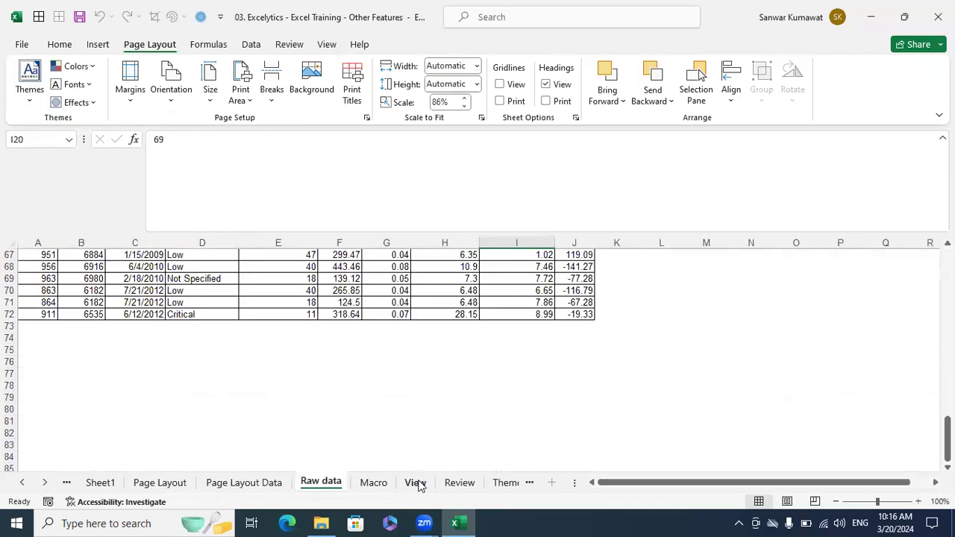
pyautogui.click(415, 483)
pyautogui.click(452, 482)
pyautogui.scroll(10, 358, 379)
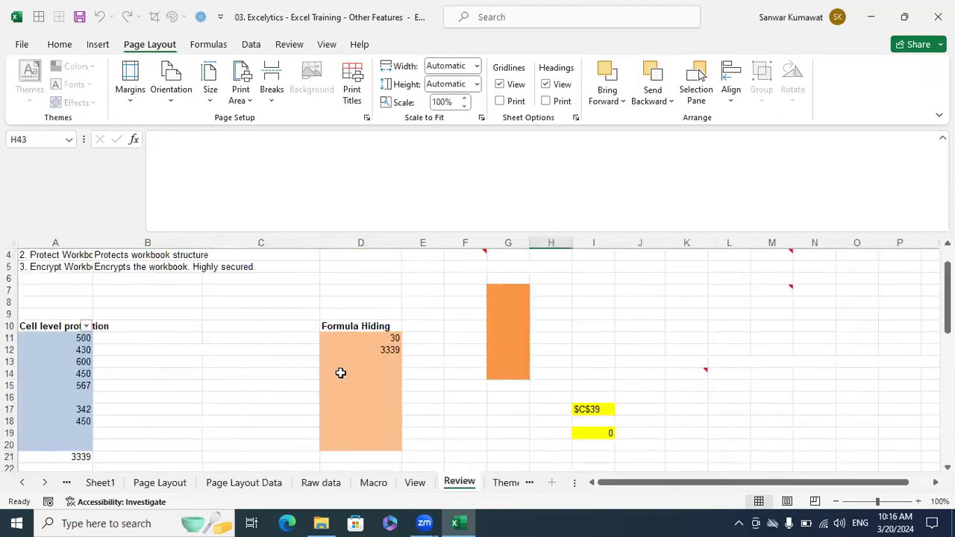
pyautogui.click(101, 309)
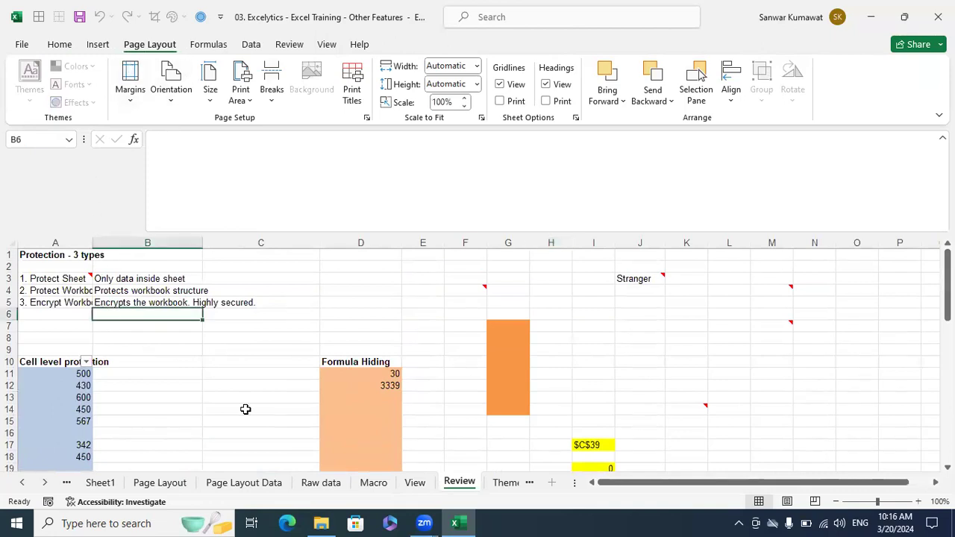
# - Preview the theme Colors list on Page Layout Data, then switch to the Page Layout sheet
pyautogui.click(268, 483)
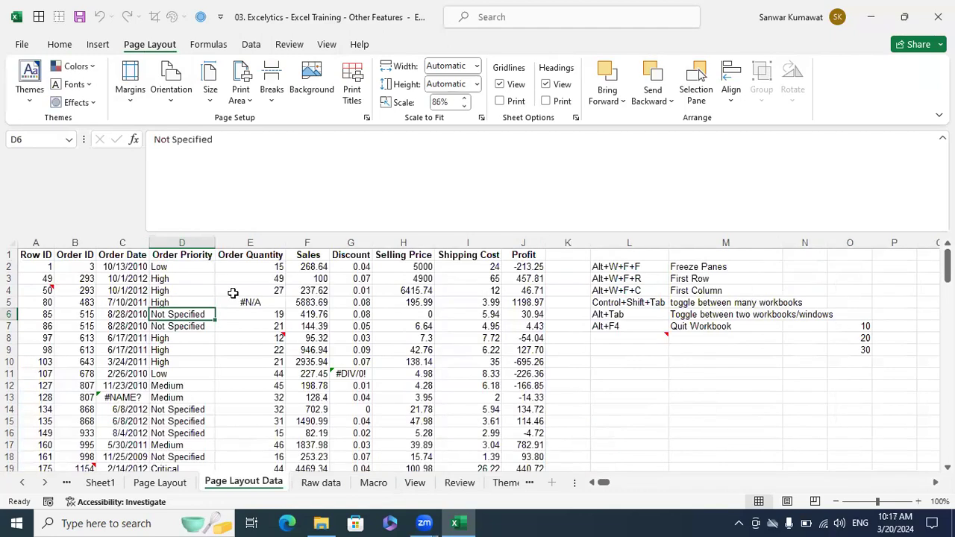
pyautogui.click(74, 66)
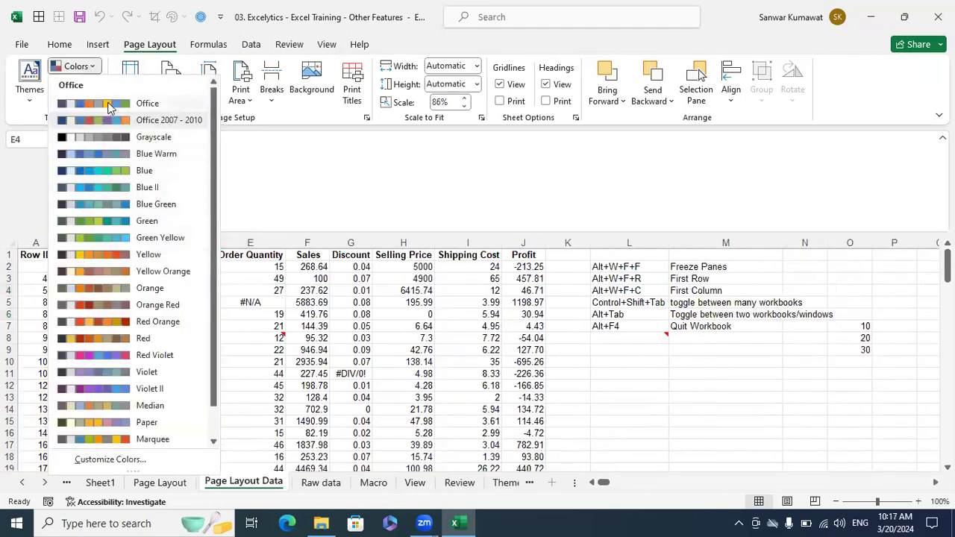
pyautogui.click(422, 403)
pyautogui.click(160, 483)
pyautogui.scroll(7, 238, 317)
pyautogui.scroll(5, 255, 322)
pyautogui.click(165, 383)
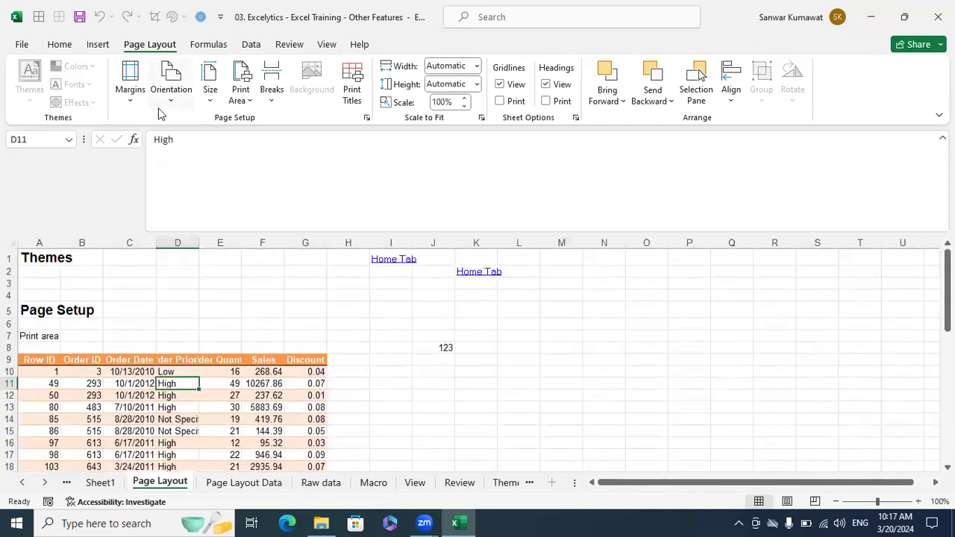
# - Unprotect the Page Layout sheet by entering its password
pyautogui.rightClick(181, 484)
pyautogui.click(239, 388)
pyautogui.write('123')
pyautogui.click(245, 417)
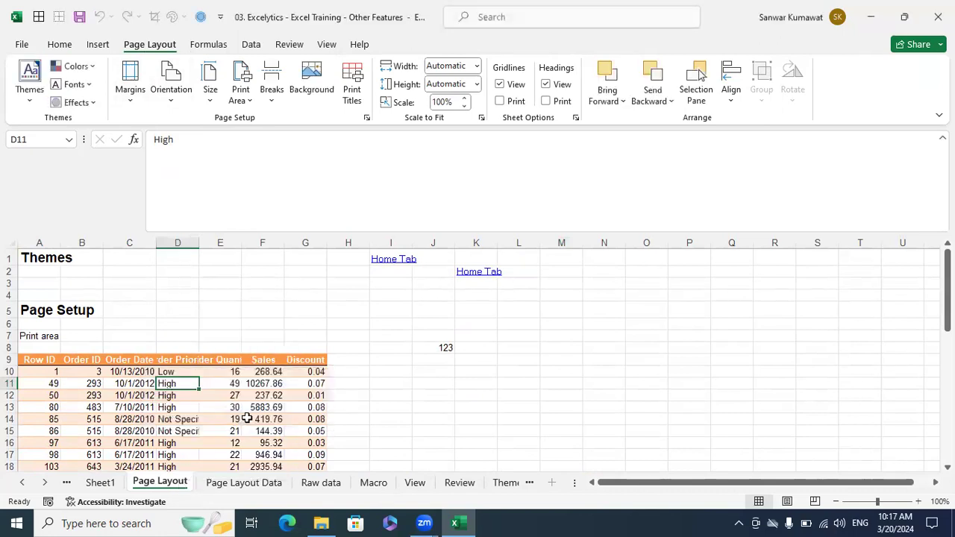
# - Look through the theme Colors and Fonts lists without changing anything
pyautogui.click(92, 67)
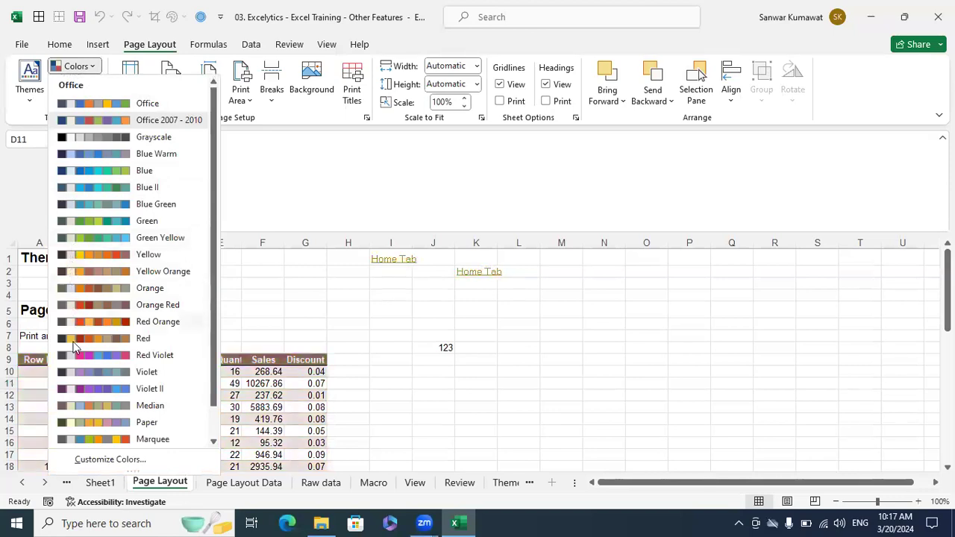
pyautogui.click(270, 303)
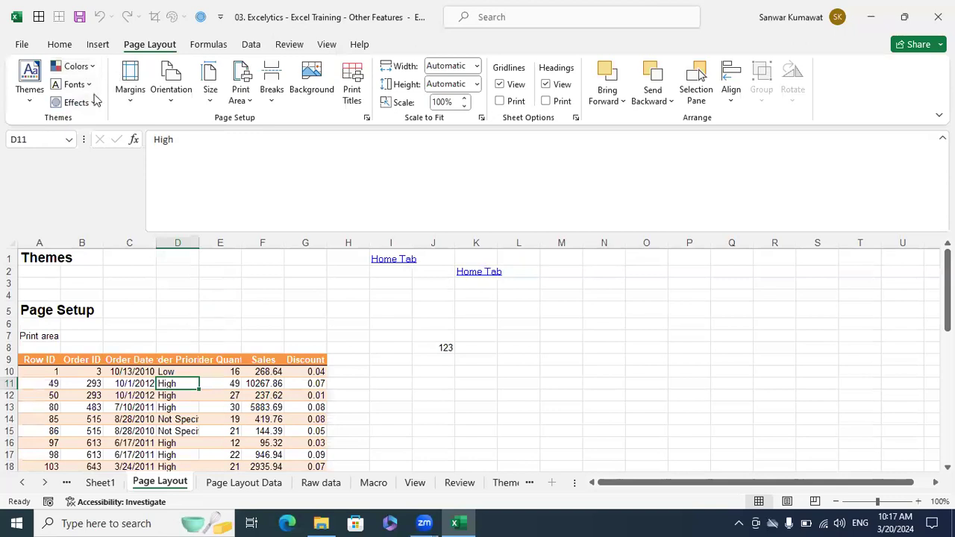
pyautogui.click(89, 84)
pyautogui.click(280, 255)
pyautogui.click(439, 337)
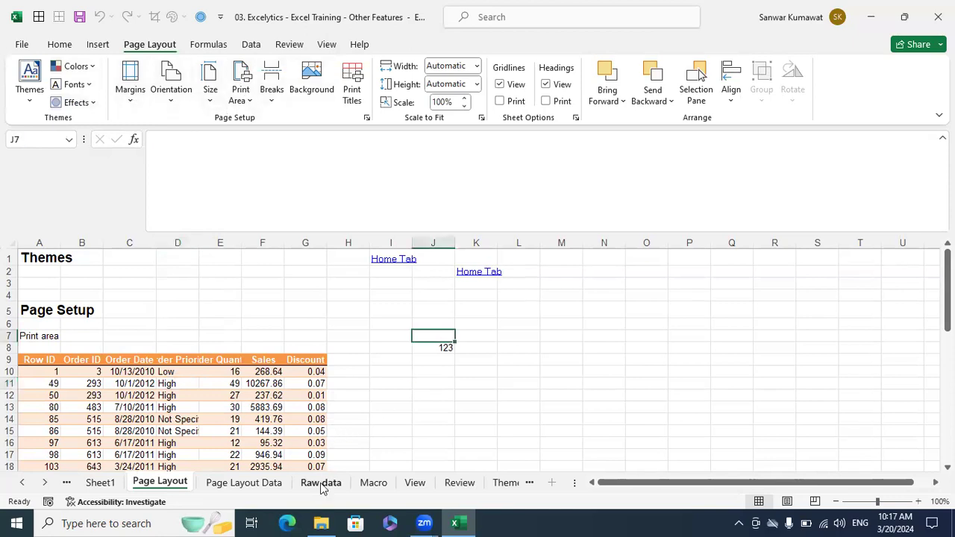
# - Select A1:J72 on the Page Layout Data sheet, Row ID through Profit
pyautogui.click(271, 486)
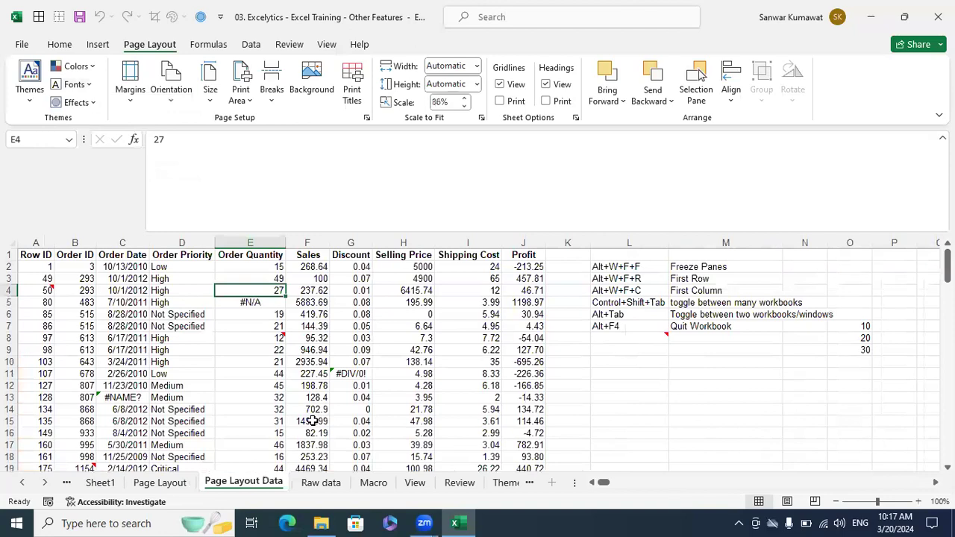
pyautogui.click(48, 256)
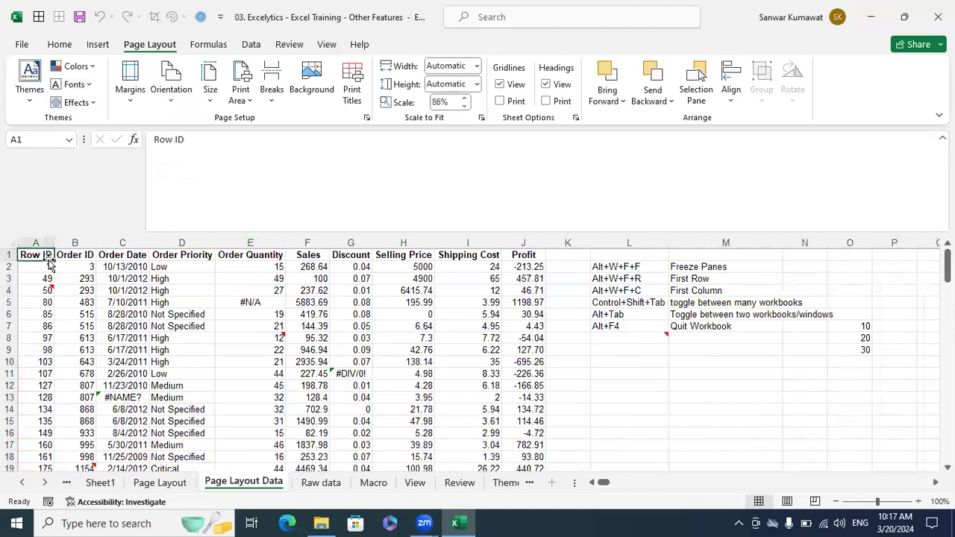
pyautogui.hotkey('shift', 'Right')
pyautogui.hotkey('shift', 'Right')
pyautogui.hotkey('shift', 'Right')
pyautogui.hotkey('shift', 'Right')
pyautogui.hotkey('shift', 'Right')
pyautogui.hotkey('shift', 'Right')
pyautogui.hotkey('shift', 'Right')
pyautogui.hotkey('shift', 'Right')
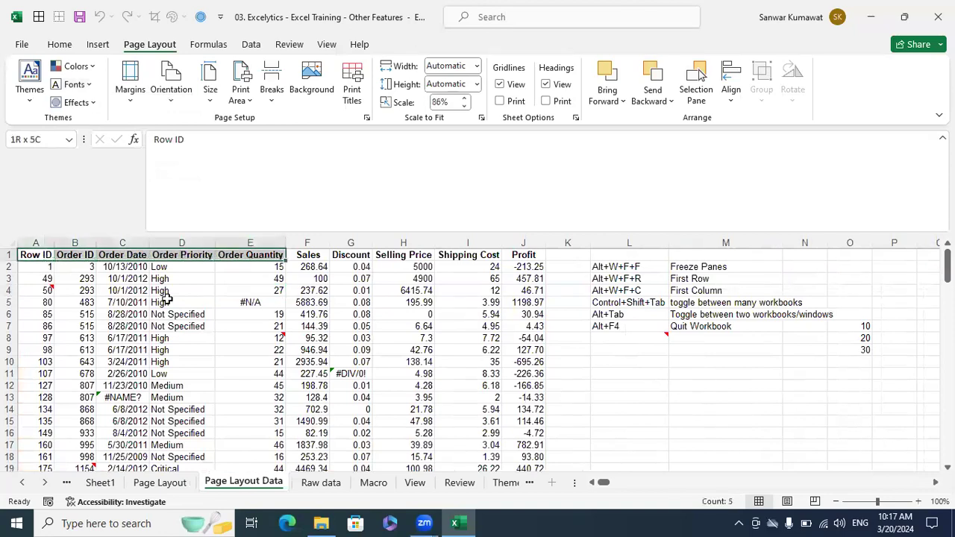
pyautogui.hotkey('shift', 'Right')
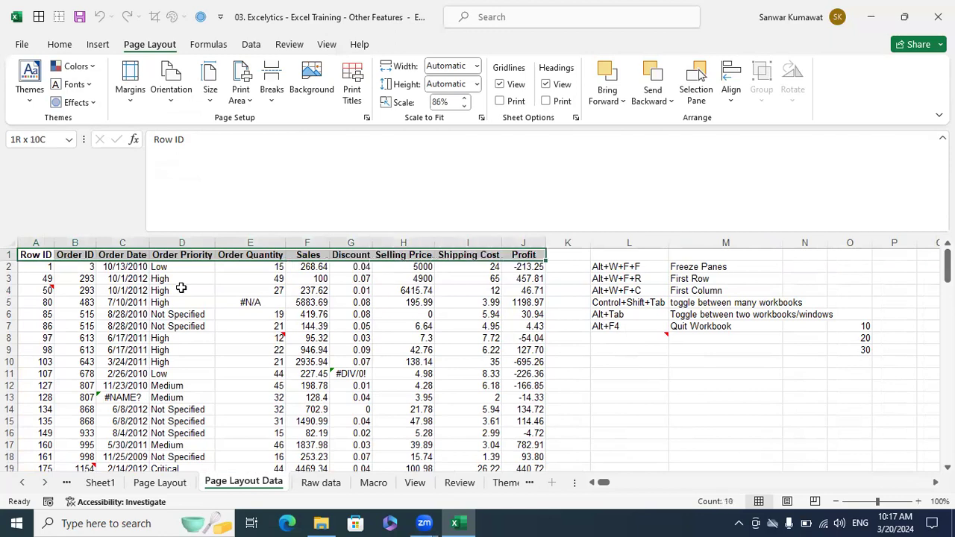
pyautogui.hotkey('ctrl', 'shift', 'Down')
pyautogui.scroll(18, 337, 382)
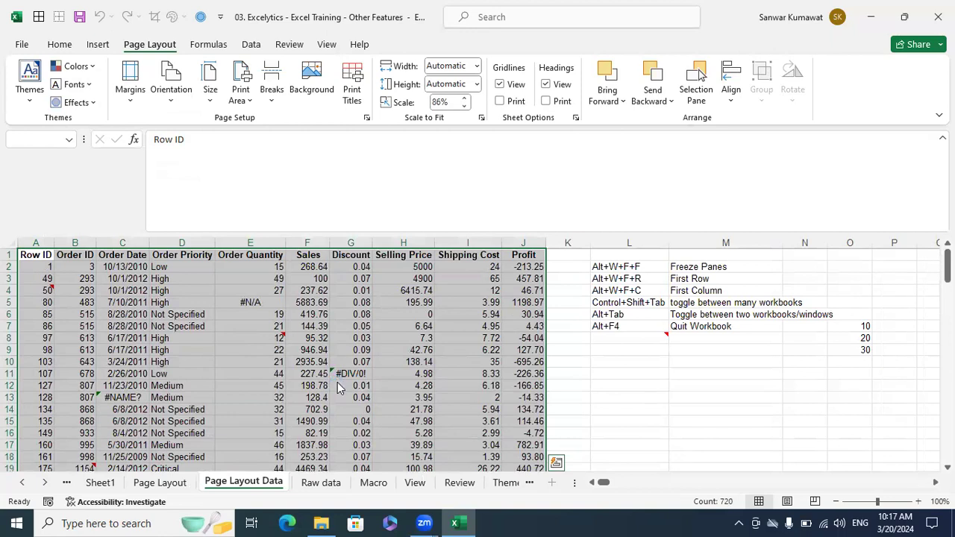
pyautogui.hotkey('ctrl', 'p')
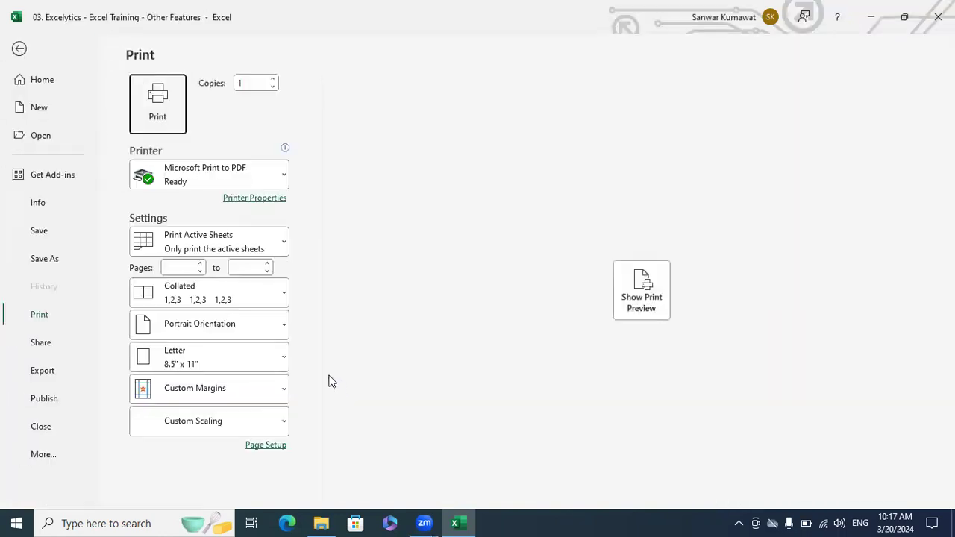
pyautogui.click(640, 314)
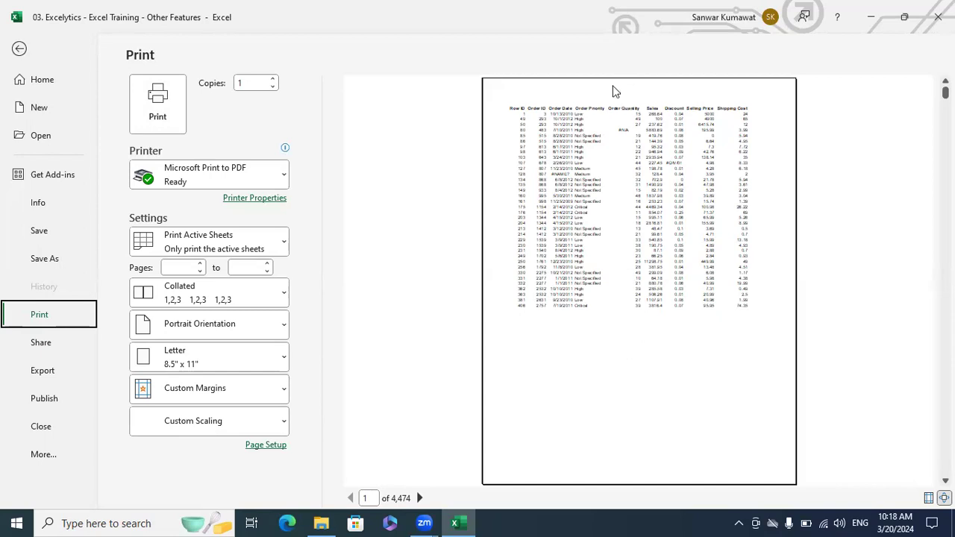
pyautogui.click(19, 49)
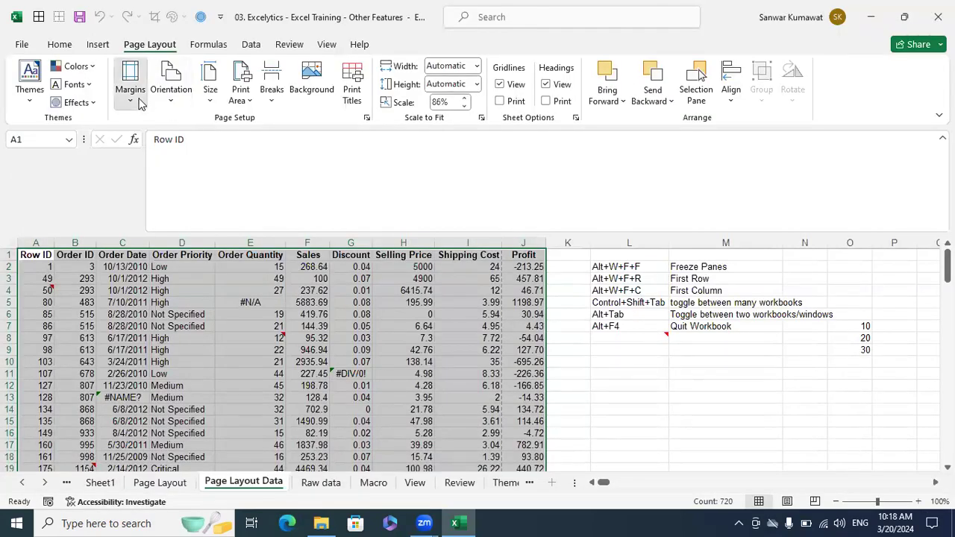
# - Open Custom Margins from the Margins presets and go to Print Preview
pyautogui.click(132, 100)
pyautogui.click(443, 317)
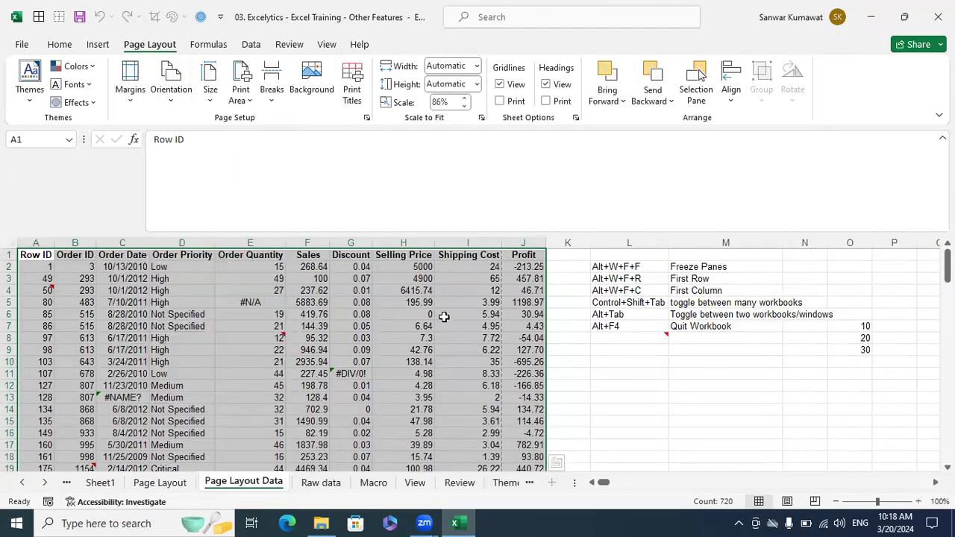
pyautogui.click(131, 99)
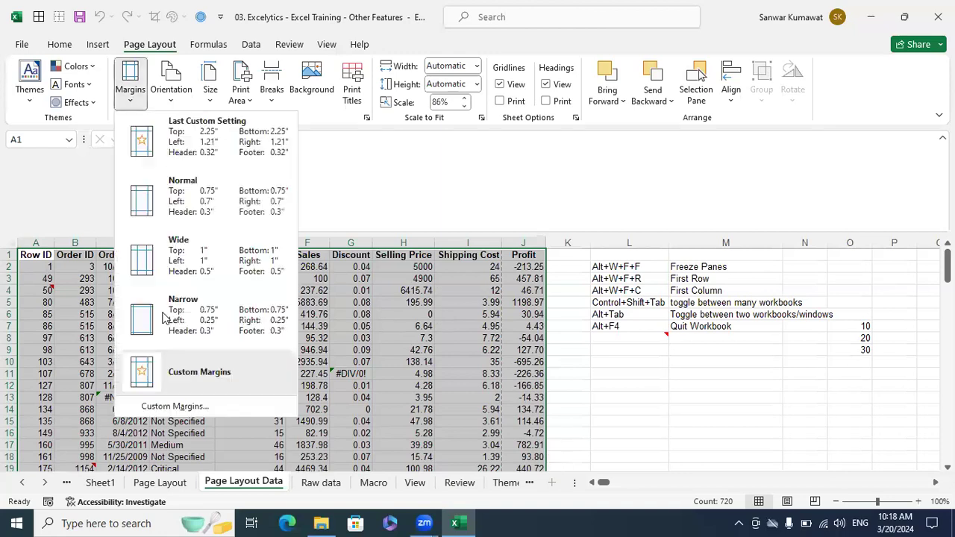
pyautogui.click(157, 409)
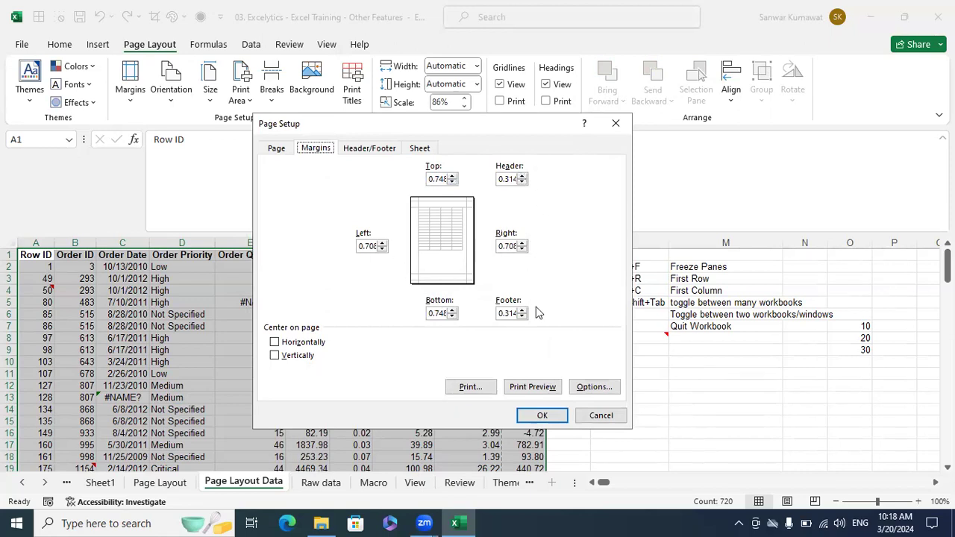
pyautogui.click(581, 380)
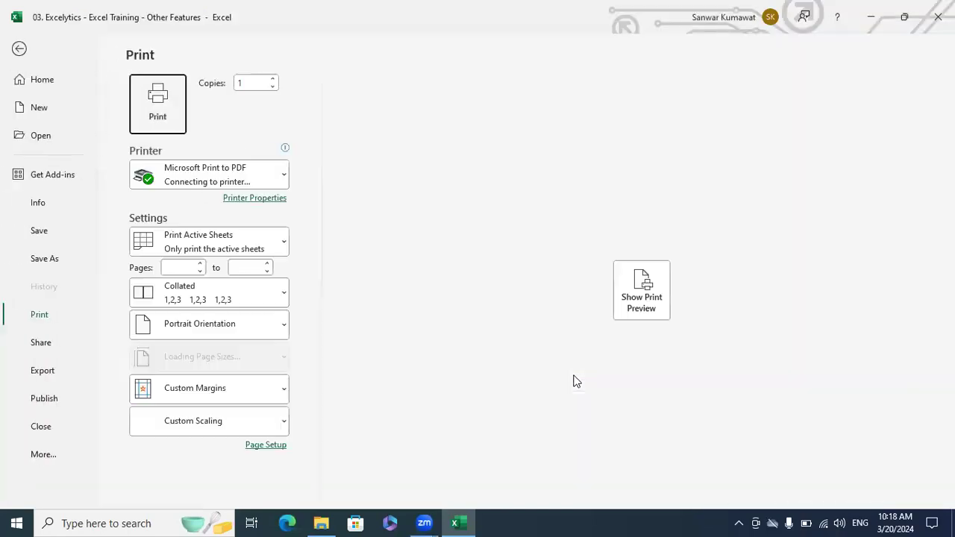
# - Set the top margin to 3.5 inches in Page Setup and preview the page
pyautogui.click(272, 446)
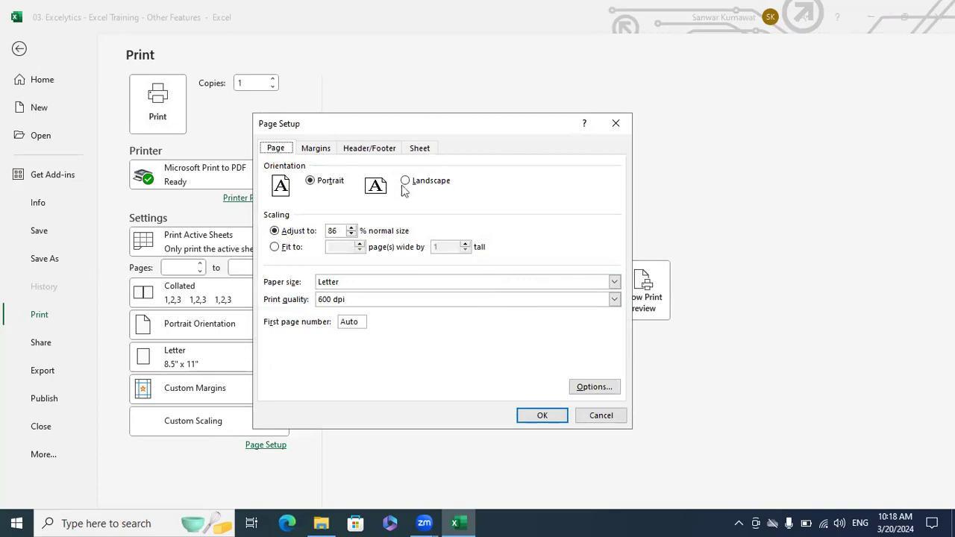
pyautogui.click(317, 149)
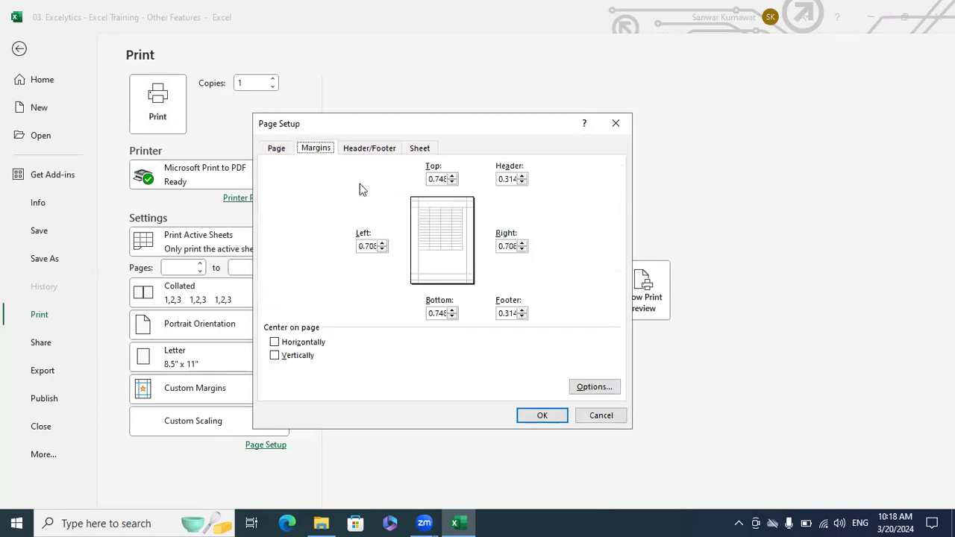
pyautogui.click(452, 176)
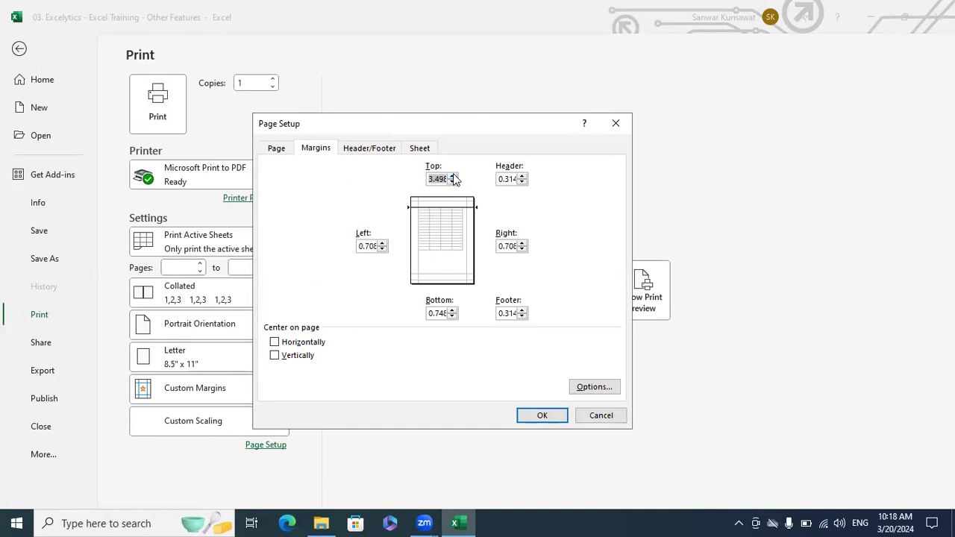
pyautogui.click(533, 412)
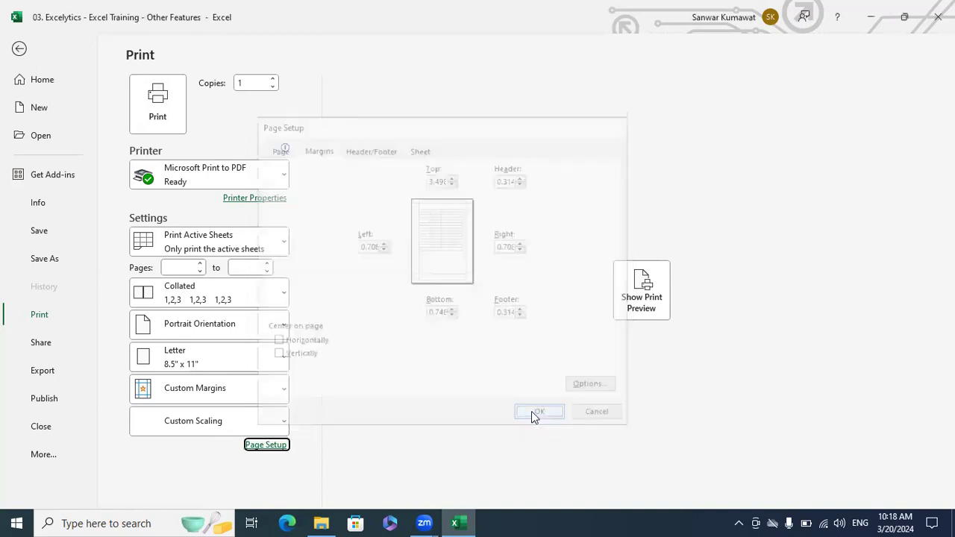
pyautogui.click(638, 306)
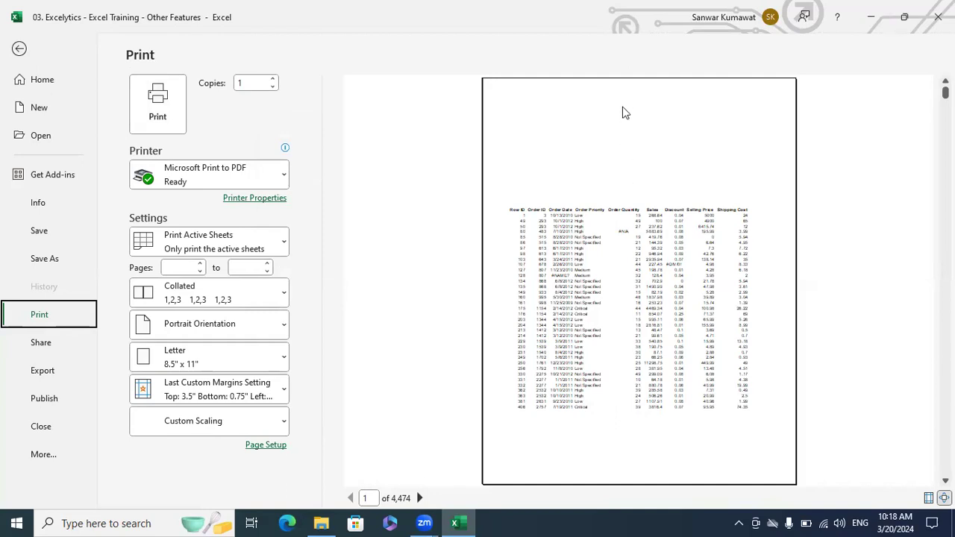
# - Reset both the top and bottom margins to 0.75 inches in Page Setup
pyautogui.click(258, 446)
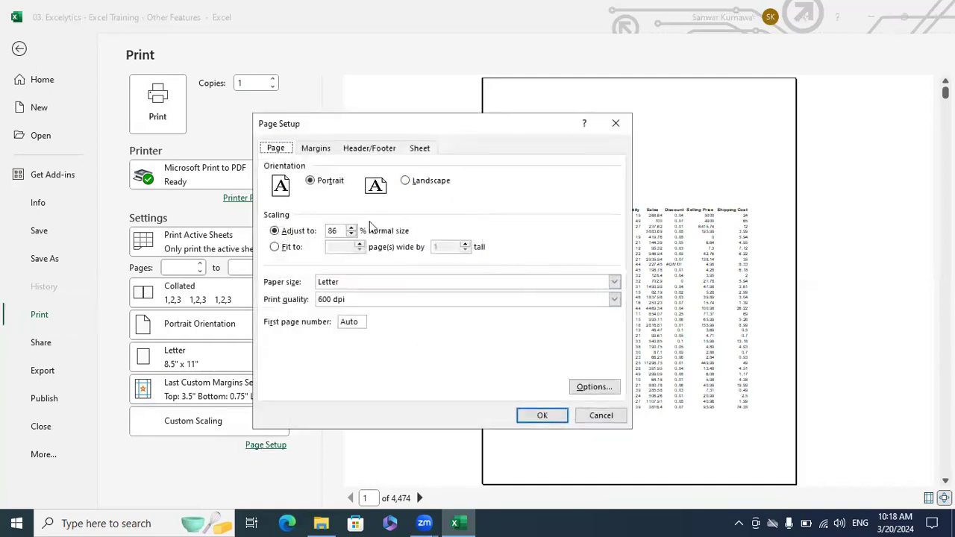
pyautogui.click(316, 149)
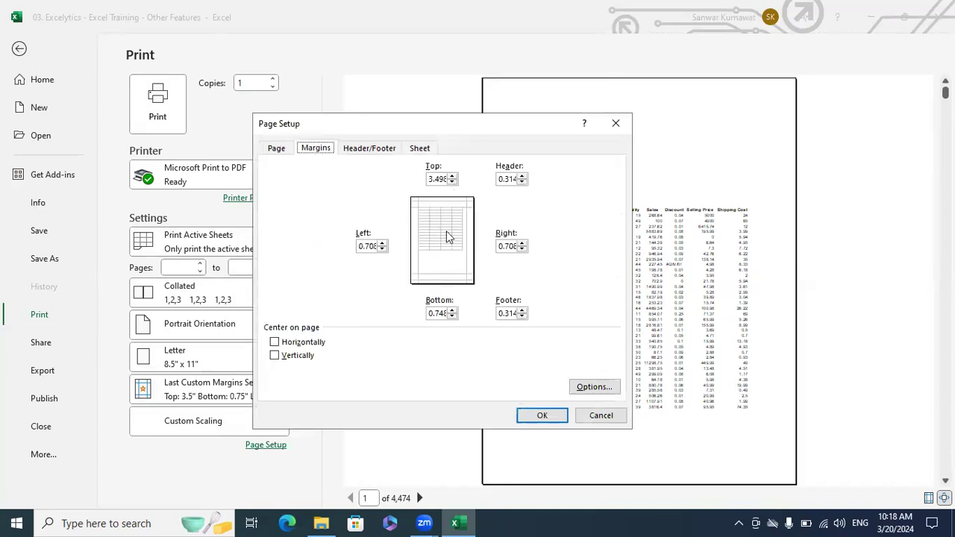
pyautogui.click(452, 315)
pyautogui.click(452, 177)
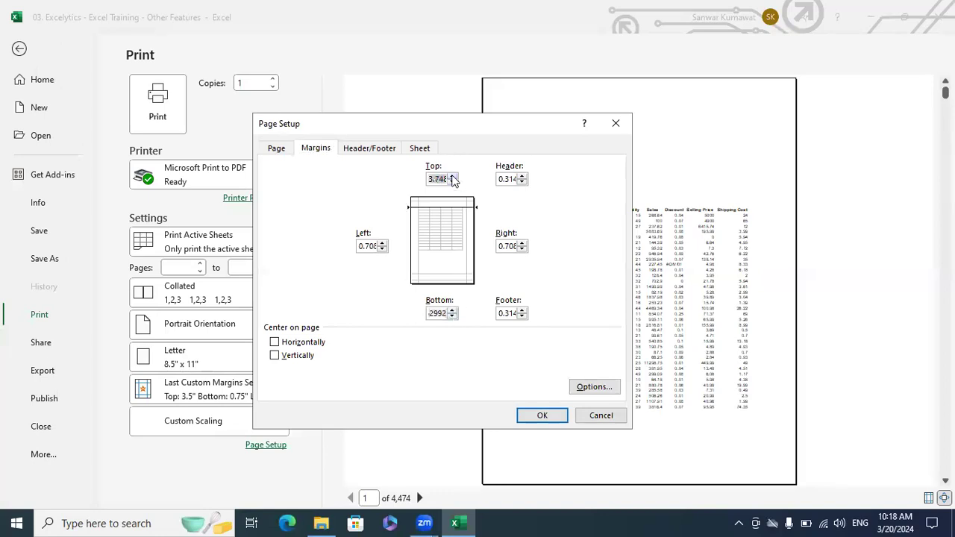
pyautogui.click(439, 316)
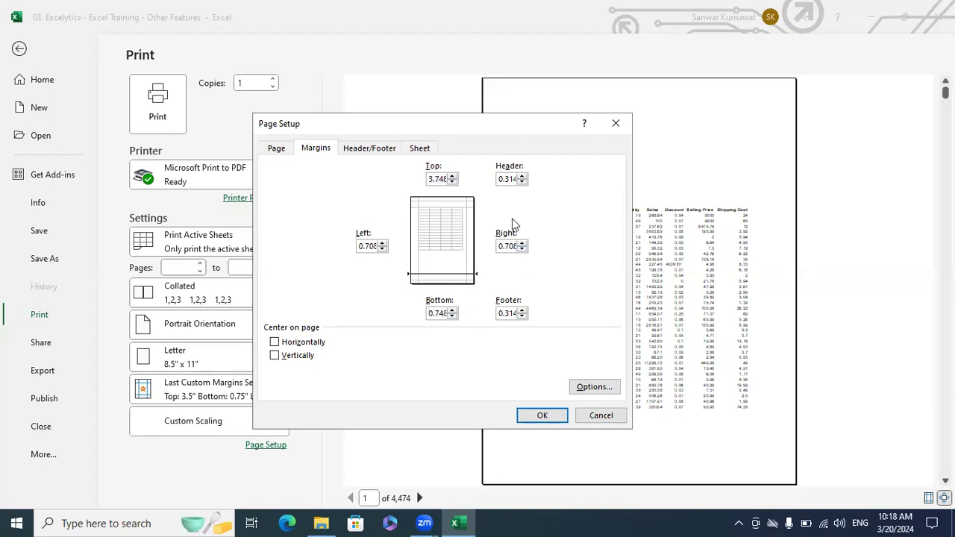
pyautogui.doubleClick(452, 177)
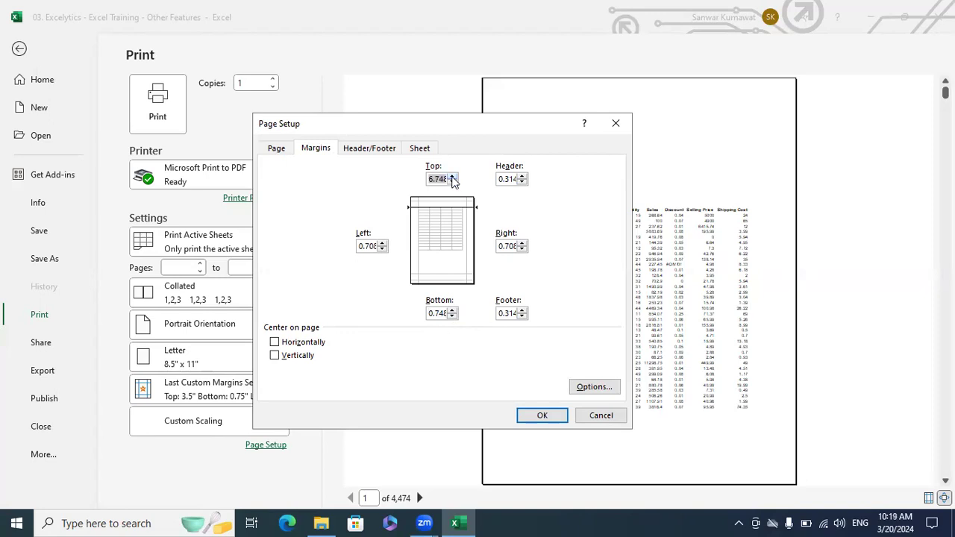
pyautogui.click(451, 178)
pyautogui.click(452, 182)
pyautogui.write('0.75')
pyautogui.click(542, 416)
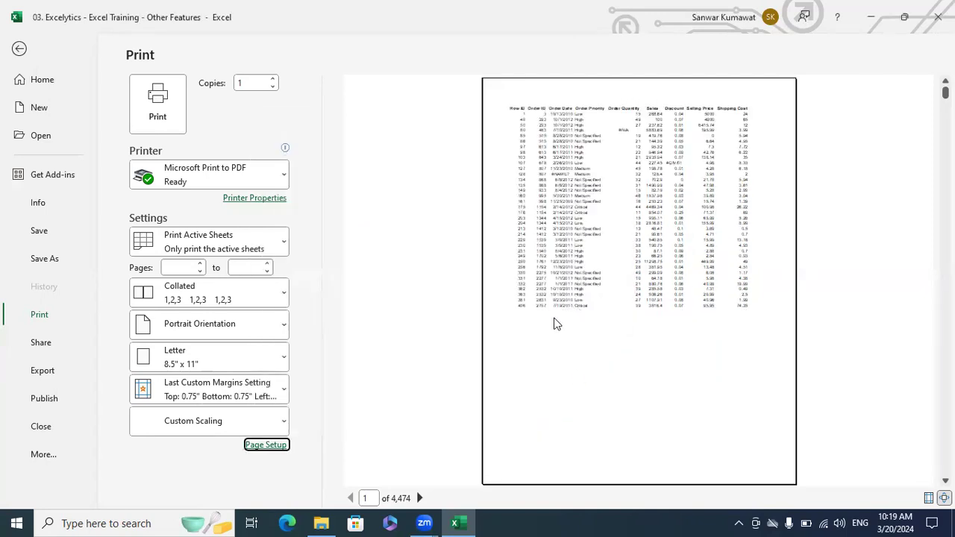
# - Page forward two preview pages, back to page 1, then exit to the sheet
pyautogui.click(420, 498)
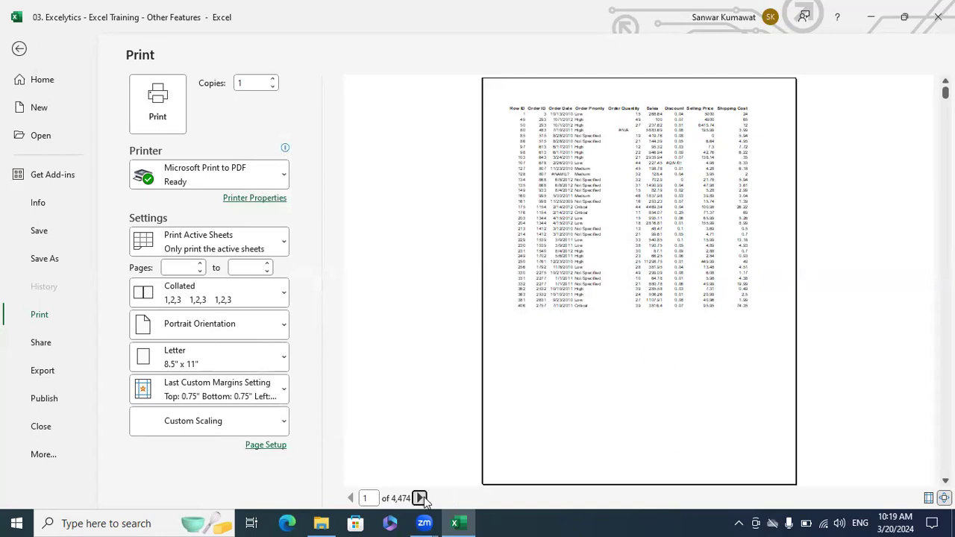
pyautogui.click(420, 498)
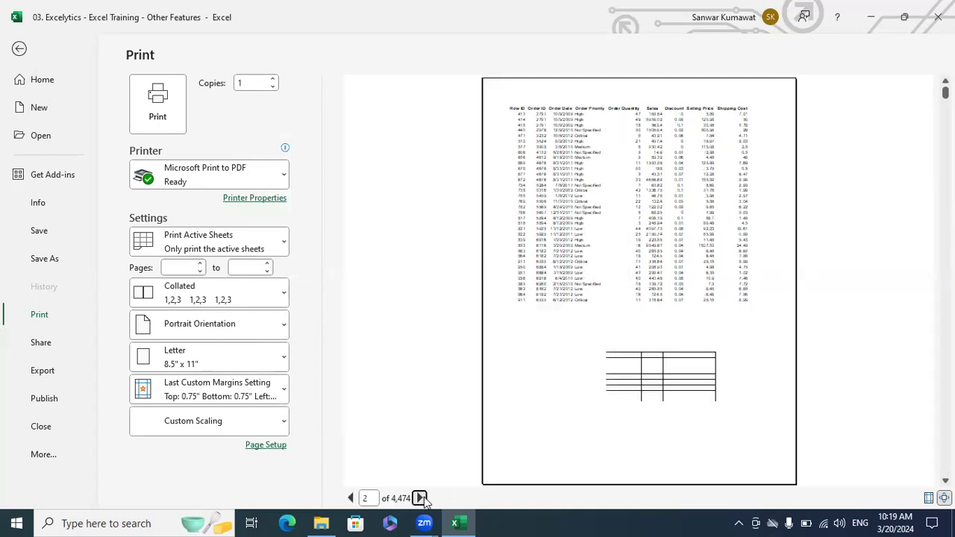
pyautogui.click(350, 497)
pyautogui.click(350, 497)
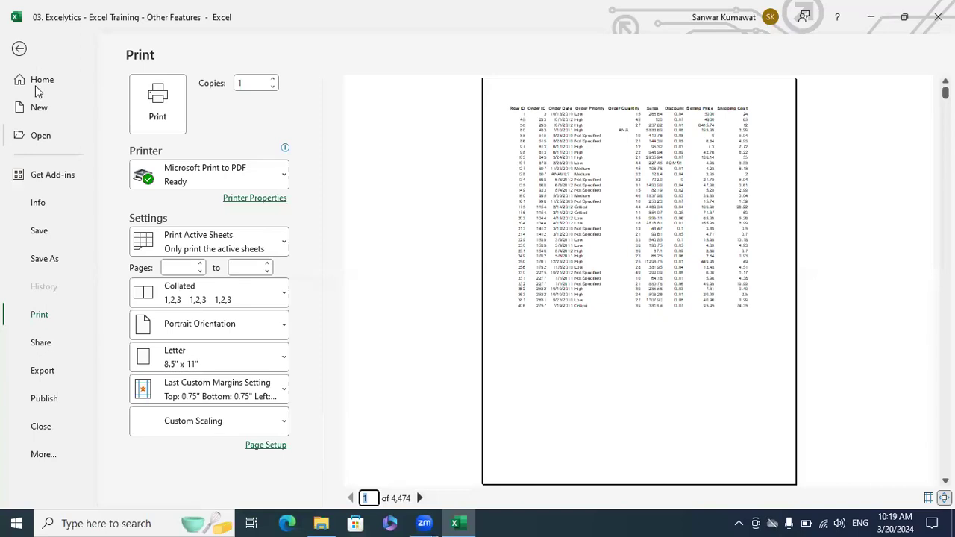
pyautogui.click(20, 48)
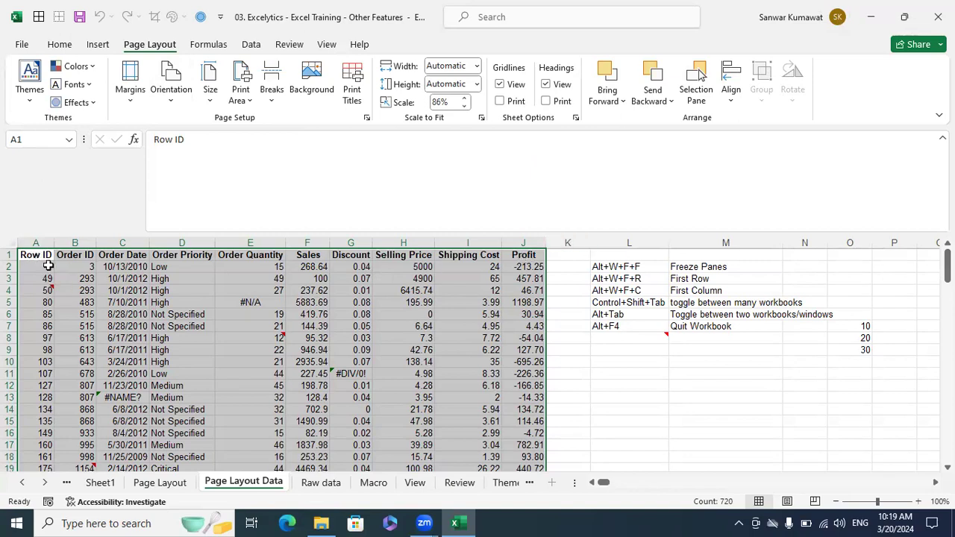
# - Reopen the print preview with Ctrl+P, check pages 2 and 3, then return to the sheet
pyautogui.hotkey('ctrl', 'p')
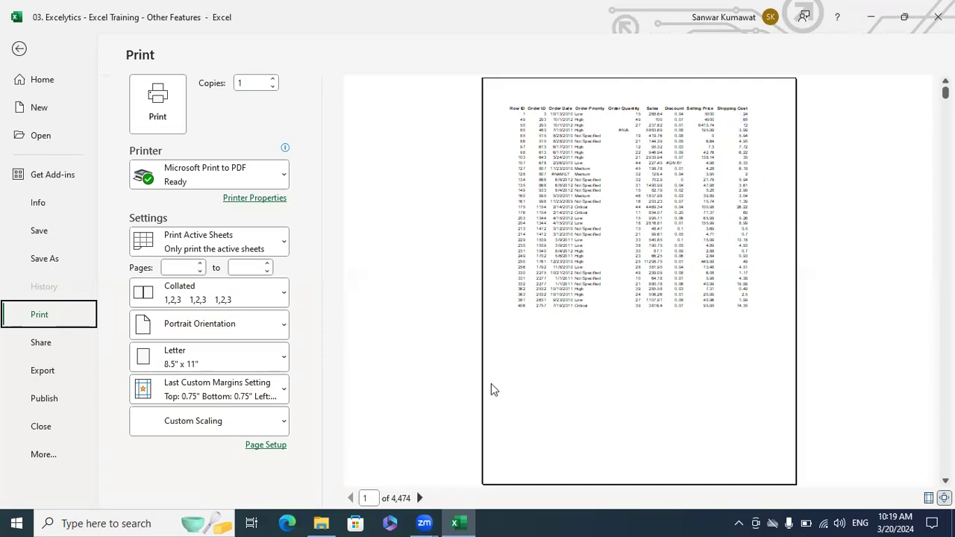
pyautogui.click(419, 498)
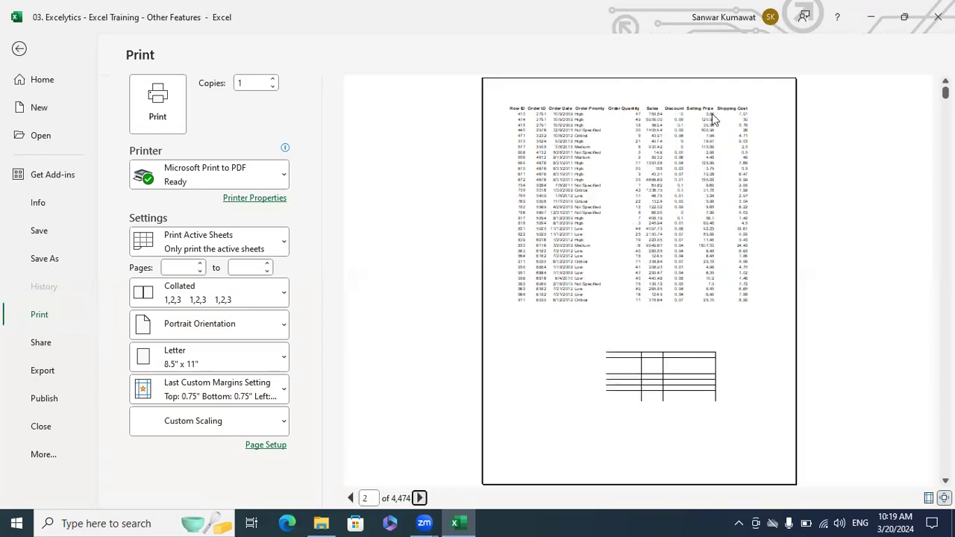
pyautogui.click(420, 498)
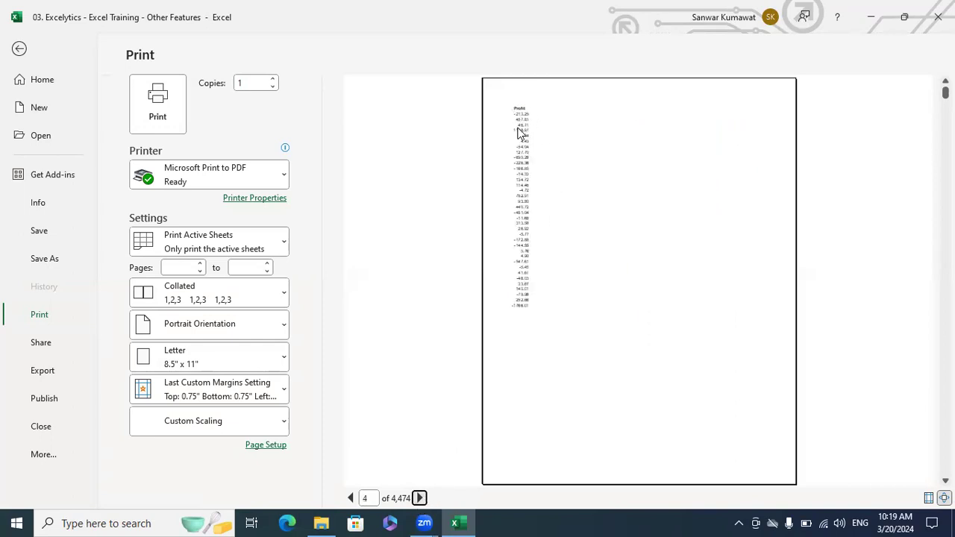
pyautogui.click(351, 497)
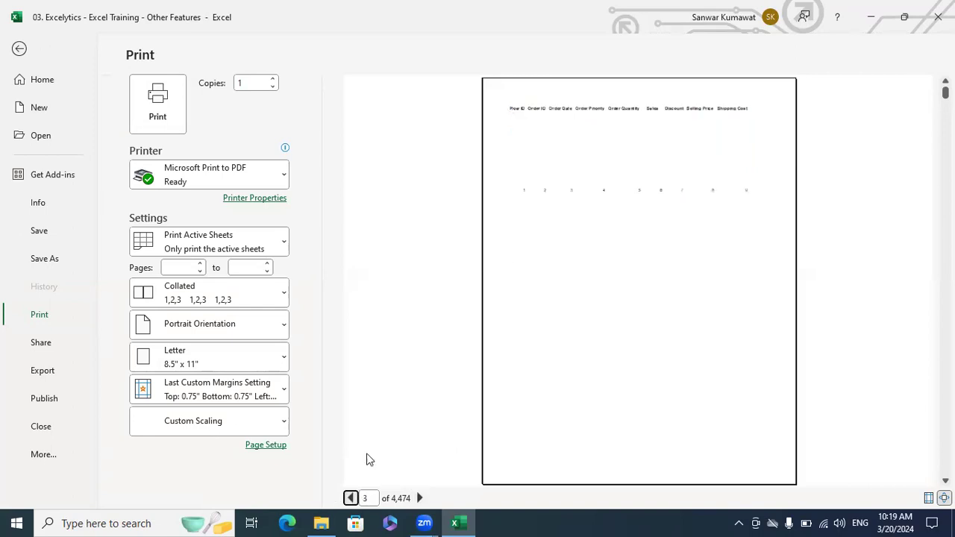
pyautogui.click(20, 50)
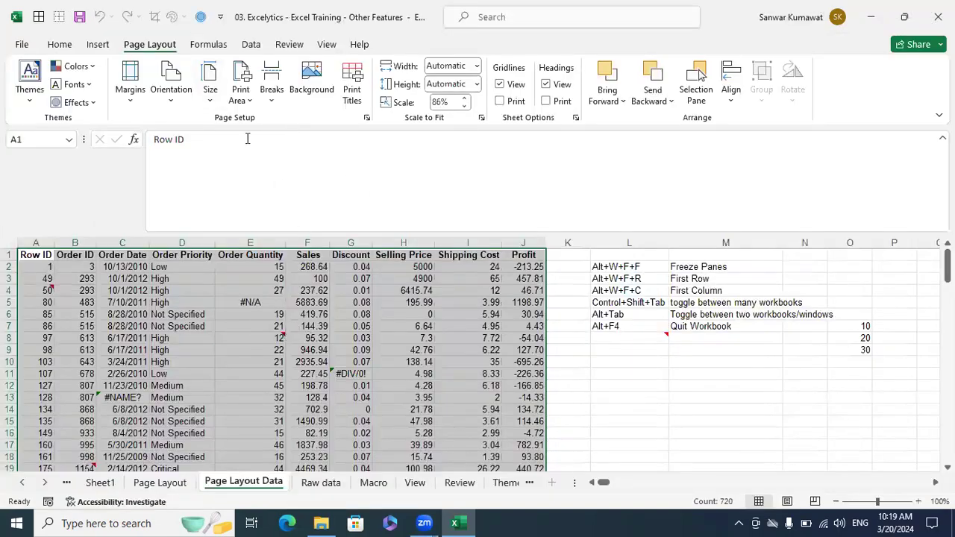
# - Switch the Page Layout Data sheet to landscape, preview the printout, then view the paper-size list
pyautogui.click(179, 100)
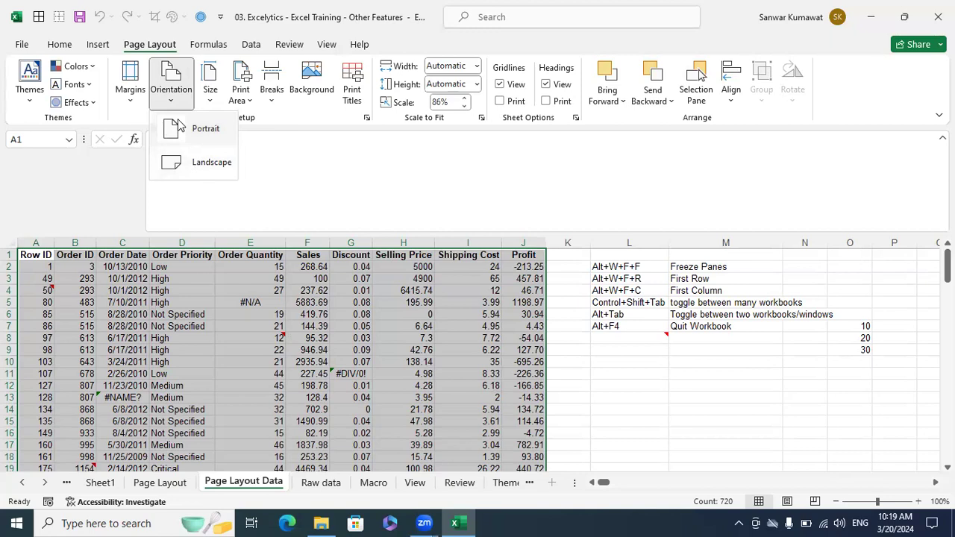
pyautogui.click(171, 166)
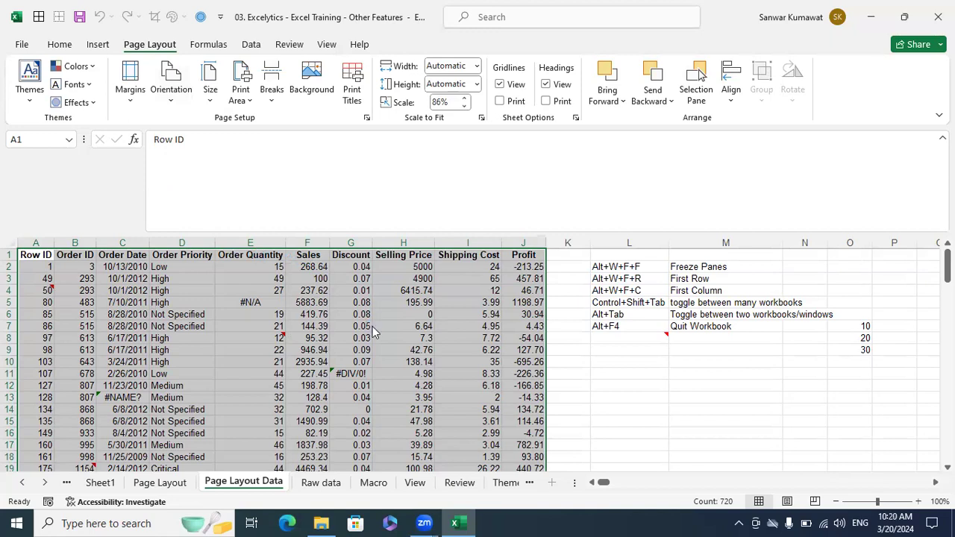
pyautogui.hotkey('ctrl', 'p')
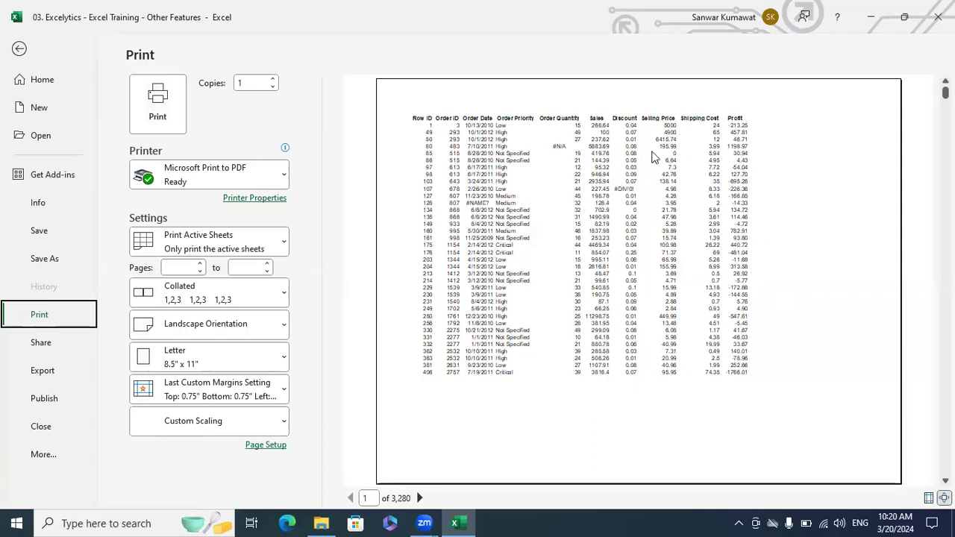
pyautogui.click(19, 49)
pyautogui.click(209, 91)
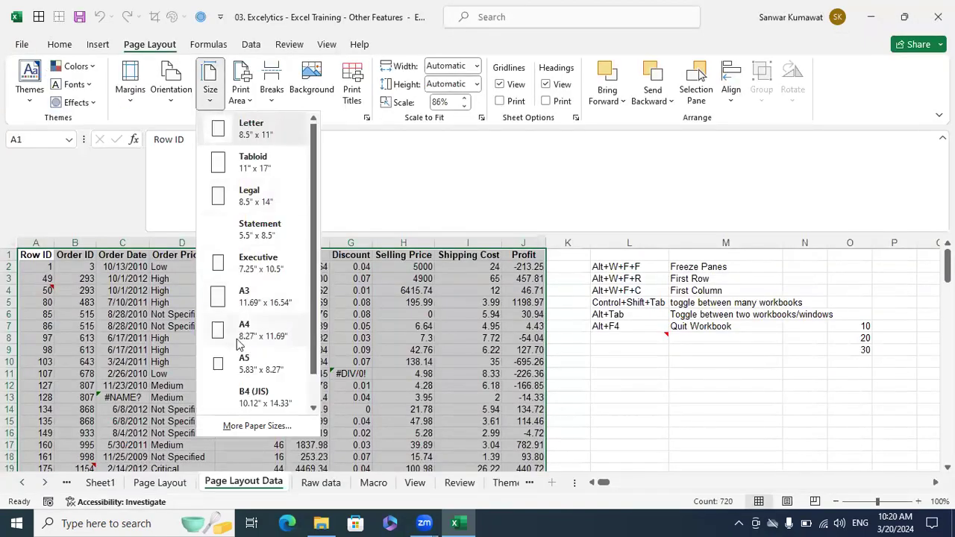
# - Dismiss the paper-size list with Letter unchanged and reduce the selection to cell A1
pyautogui.click(505, 306)
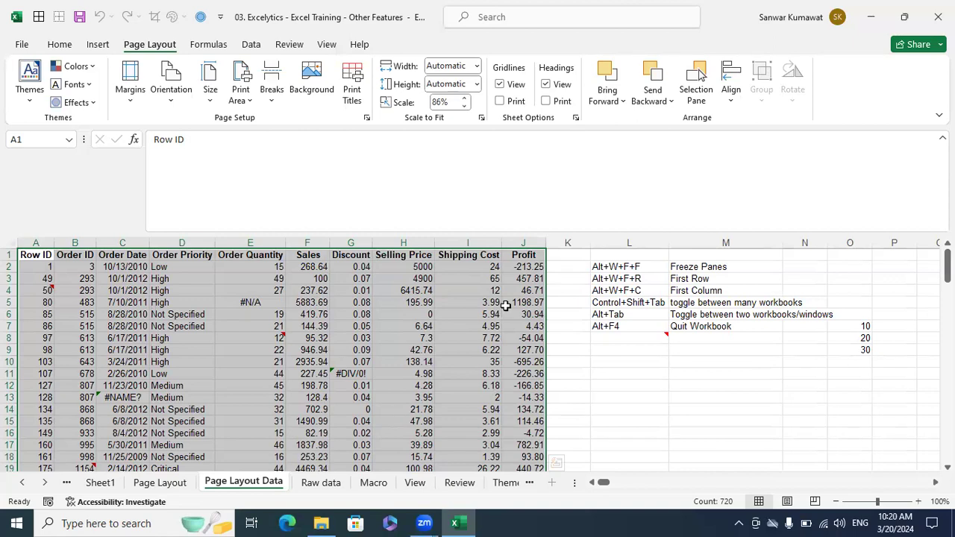
pyautogui.click(50, 255)
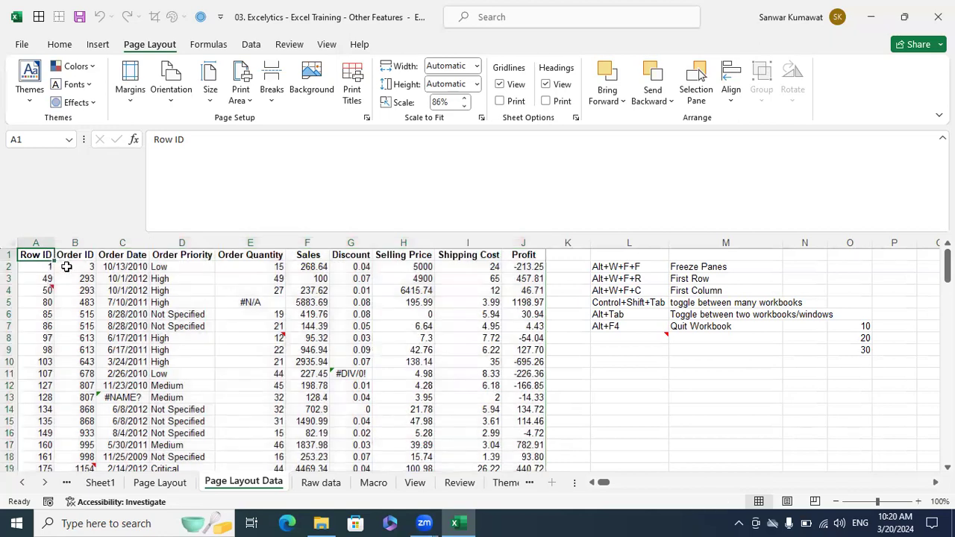
# - Select A1:F20, set it as the print area, and preview it across two pages
pyautogui.hotkey('shift', 'Right')
pyautogui.hotkey('shift', 'Right')
pyautogui.hotkey('shift', 'Right')
pyautogui.hotkey('shift', 'Right')
pyautogui.hotkey('shift', 'Right')
pyautogui.hotkey('shift', 'Down')
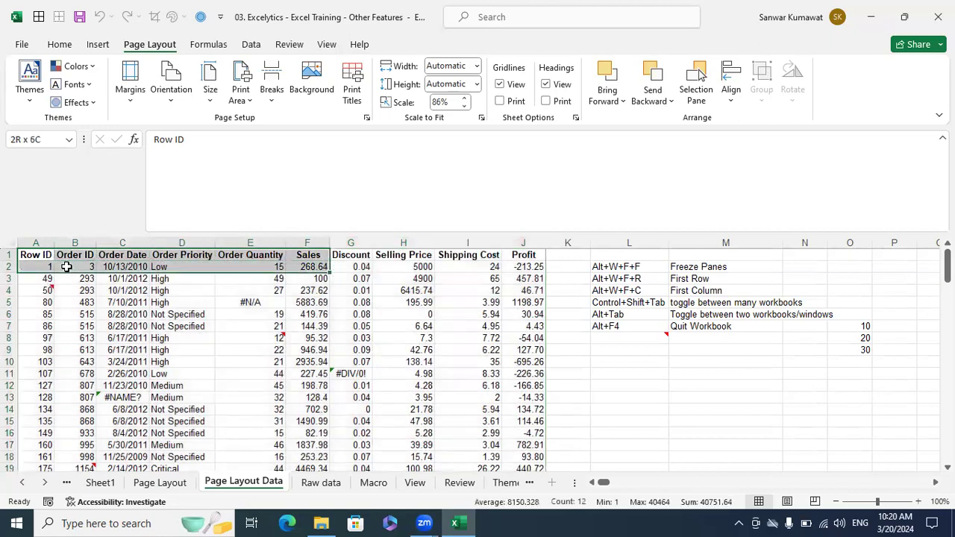
pyautogui.hotkey('shift', 'Down')
pyautogui.hotkey('shift', 'Down')
pyautogui.hotkey('shift', 'Down')
pyautogui.hotkey('shift', 'Down')
pyautogui.hotkey('shift', 'Down')
pyautogui.hotkey('shift', 'Down')
pyautogui.hotkey('shift', 'Down')
pyautogui.hotkey('shift', 'Down')
pyautogui.hotkey('shift', 'Down')
pyautogui.hotkey('shift', 'Down')
pyautogui.hotkey('shift', 'Down')
pyautogui.hotkey('shift', 'Down')
pyautogui.hotkey('shift', 'Down')
pyautogui.hotkey('shift', 'Down')
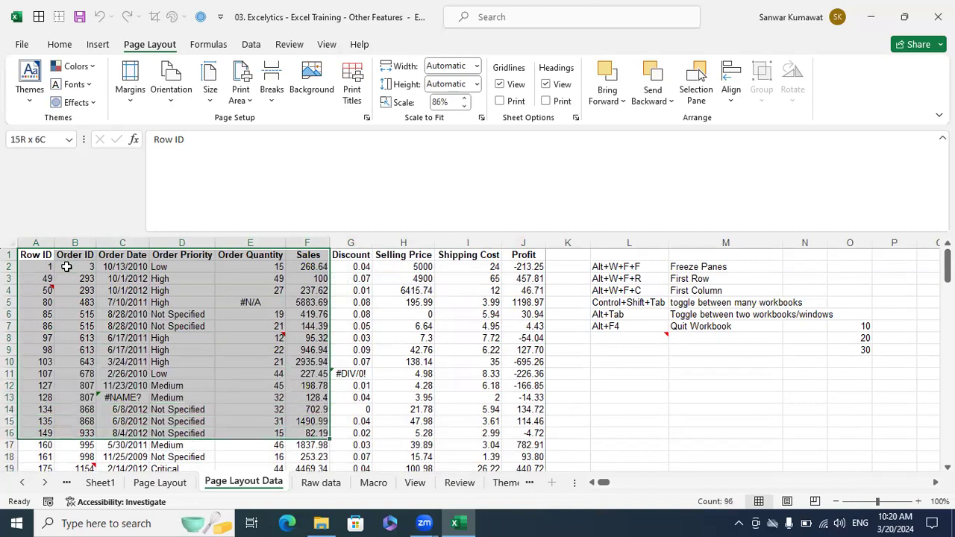
pyautogui.hotkey('shift', 'Down')
pyautogui.hotkey('shift', 'Down')
pyautogui.hotkey('shift', 'Down')
pyautogui.hotkey('shift', 'Down')
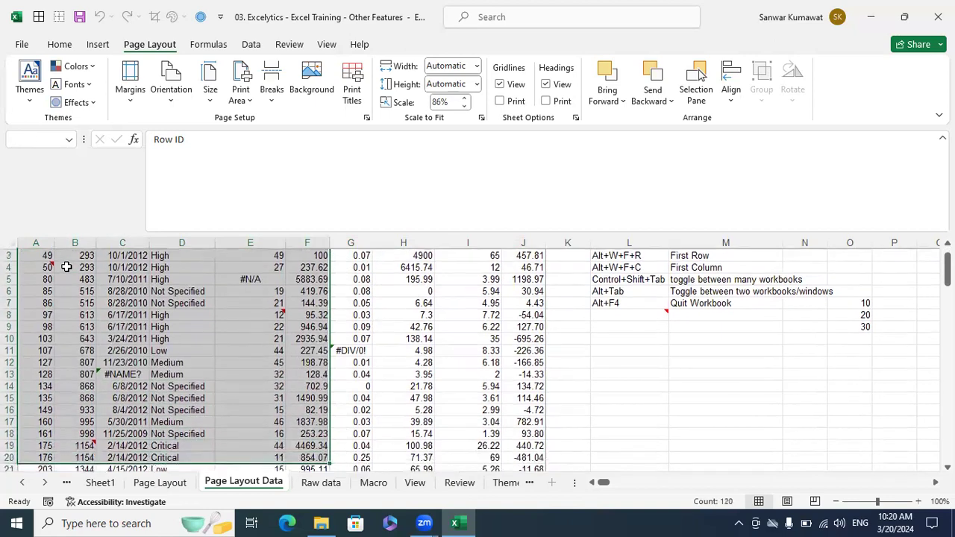
pyautogui.scroll(1, 159, 306)
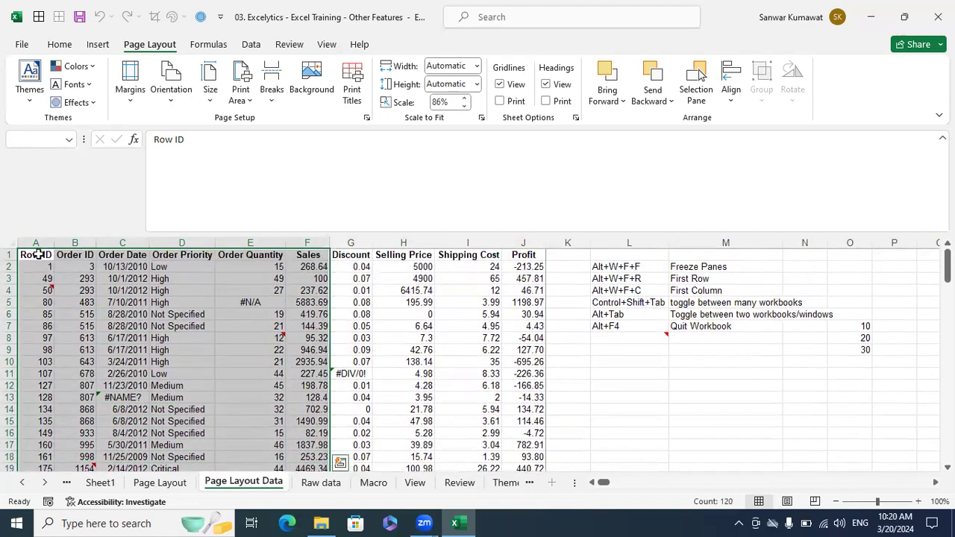
pyautogui.scroll(-4, 393, 258)
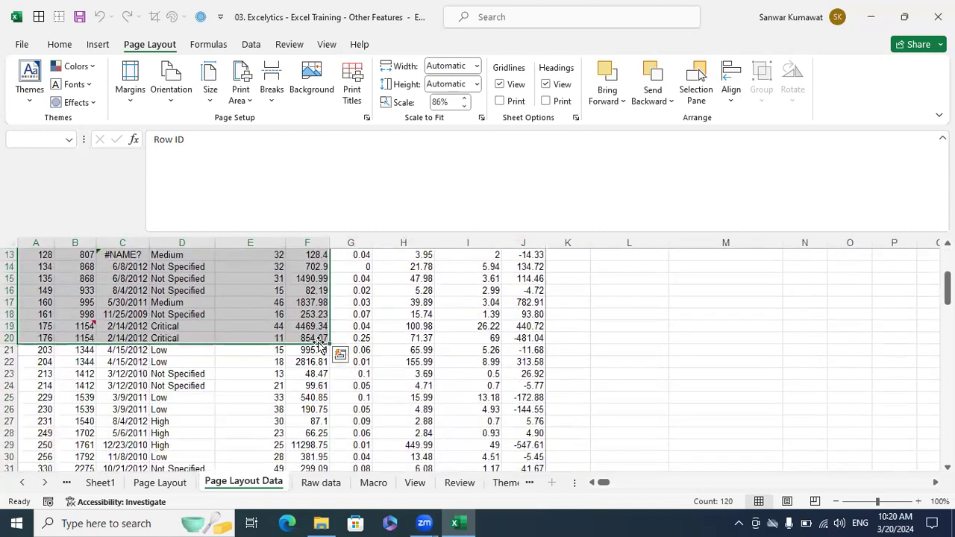
pyautogui.scroll(4, 319, 345)
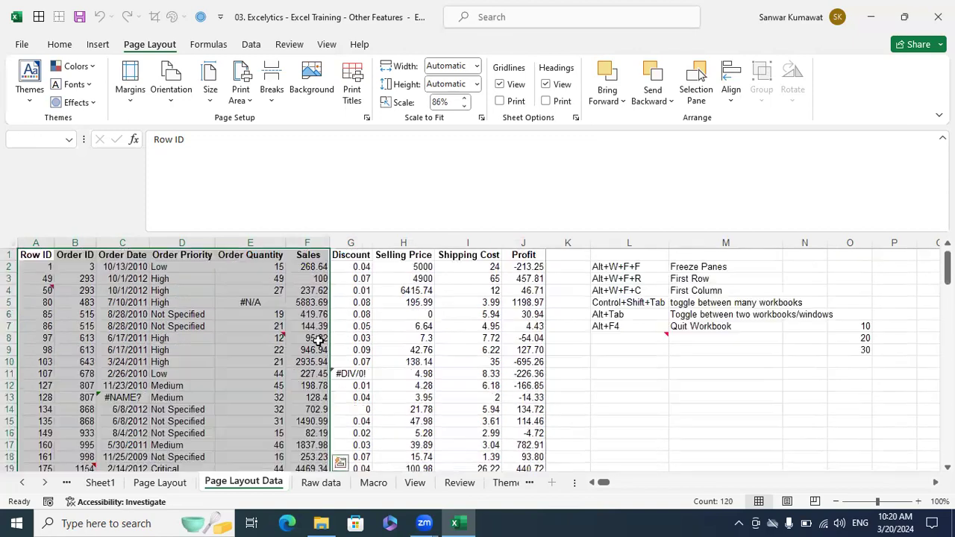
pyautogui.click(254, 102)
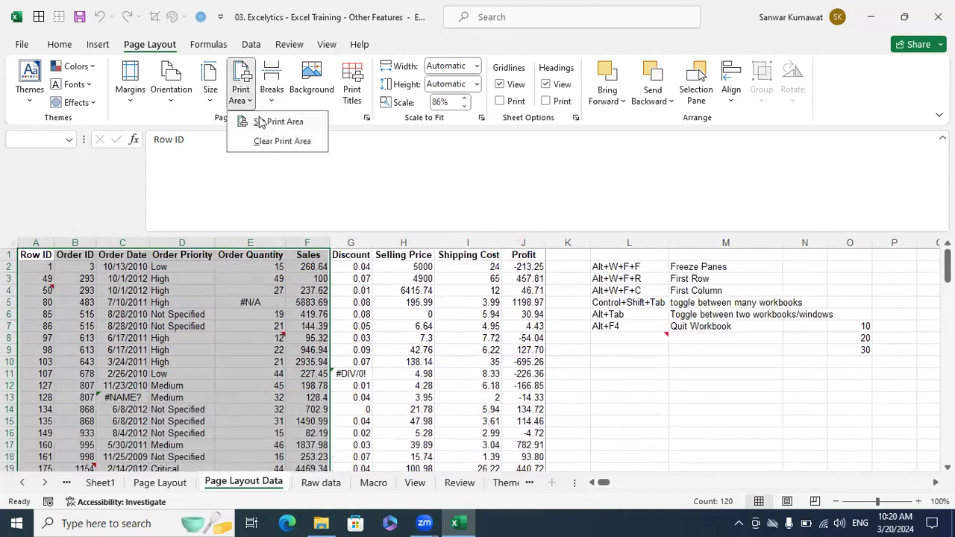
pyautogui.click(260, 122)
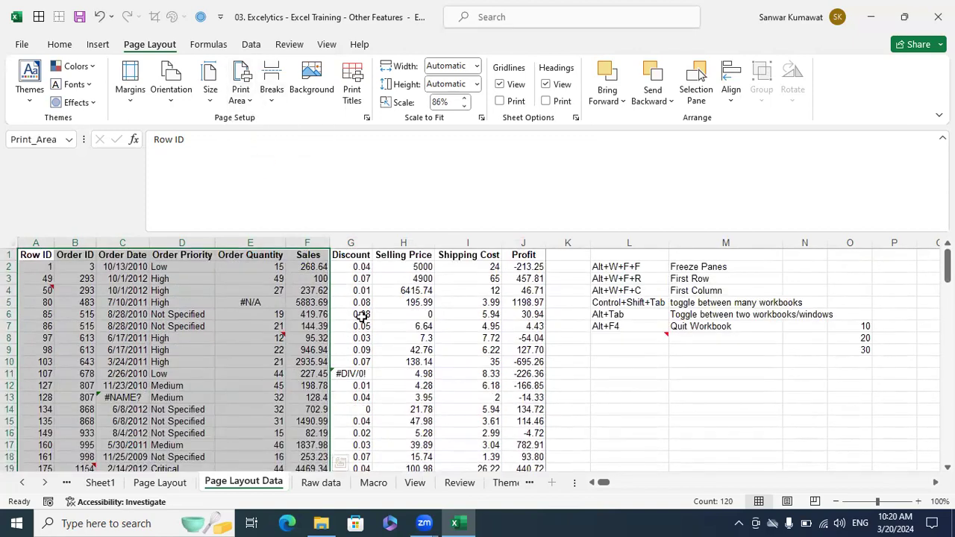
pyautogui.hotkey('ctrl', 'p')
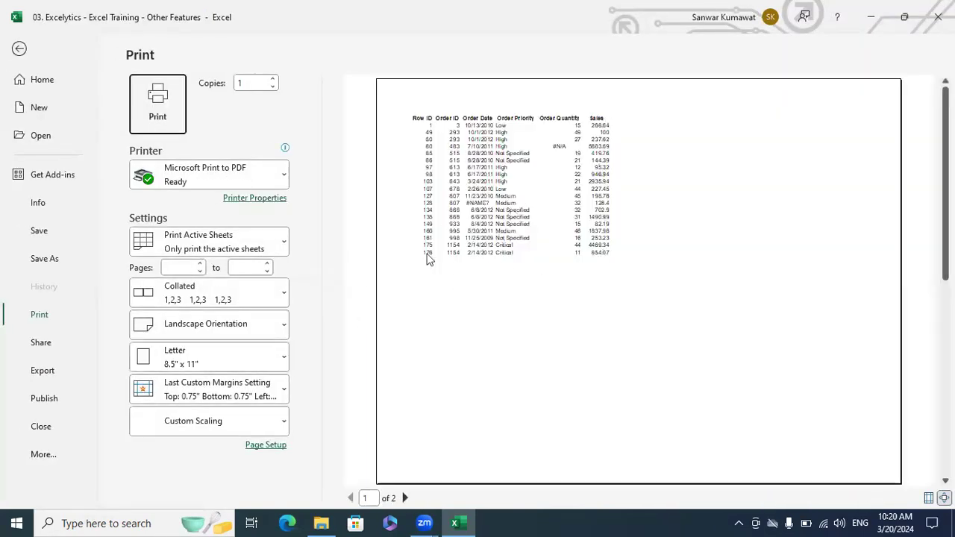
# - Leave the print preview and clear the A1:F20 print area from the sheet
pyautogui.click(19, 48)
pyautogui.scroll(-3, 231, 309)
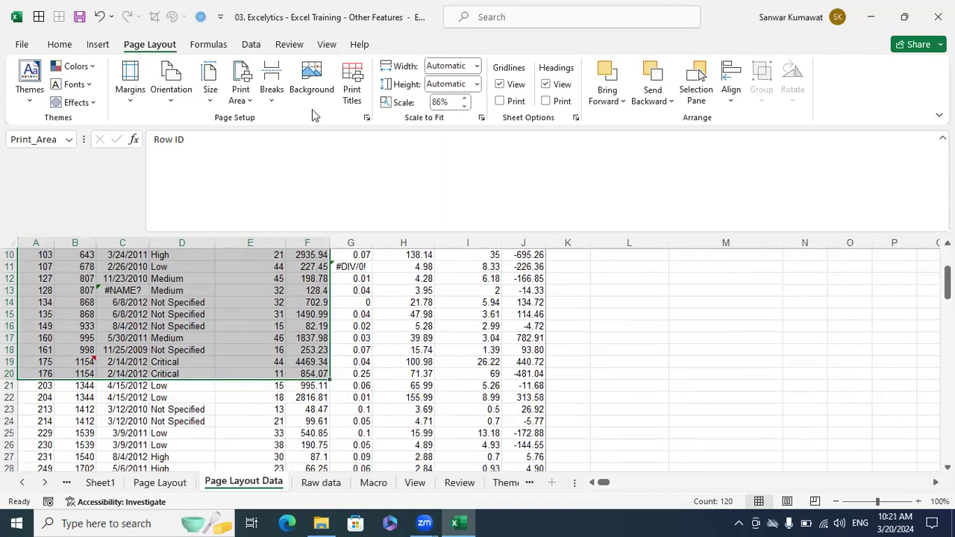
pyautogui.click(246, 104)
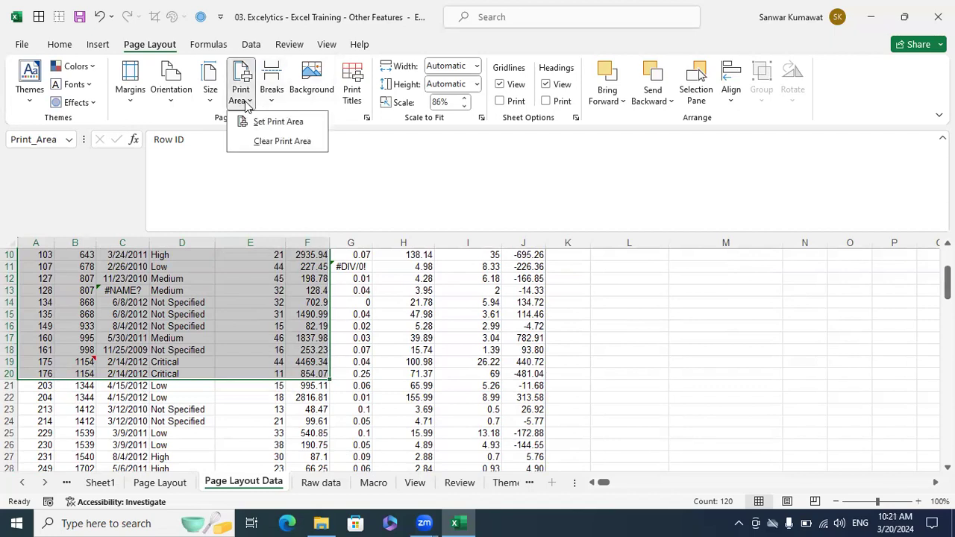
pyautogui.click(265, 141)
pyautogui.scroll(3, 278, 298)
pyautogui.scroll(-1, 279, 298)
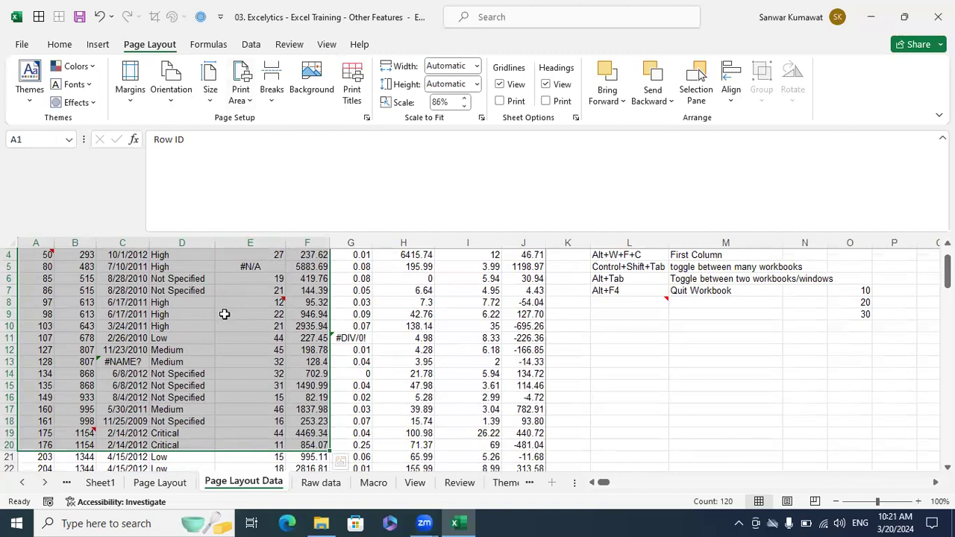
pyautogui.scroll(-1, 223, 312)
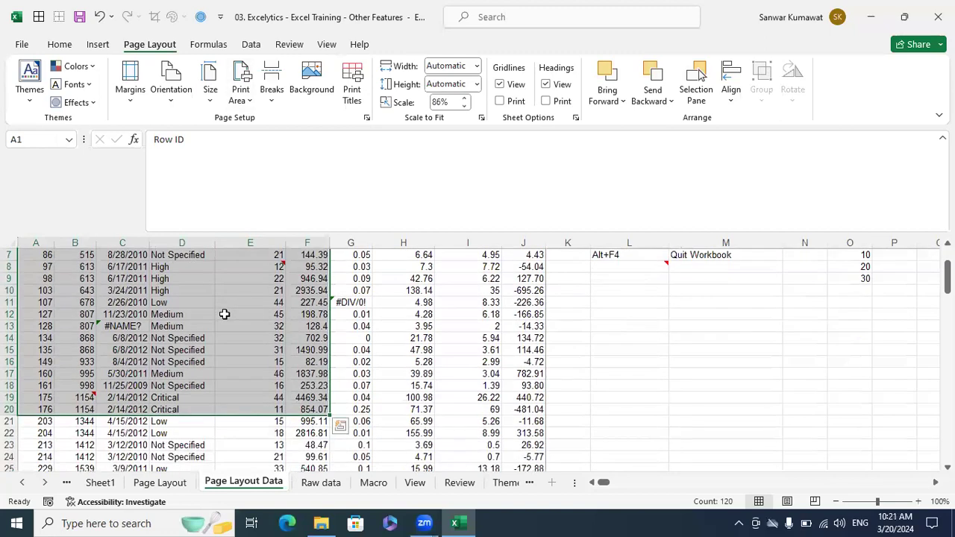
# - Preview with Print Selection so only A1:F20 prints on 2 pages, then return to the sheet
pyautogui.hotkey('ctrl', 'p')
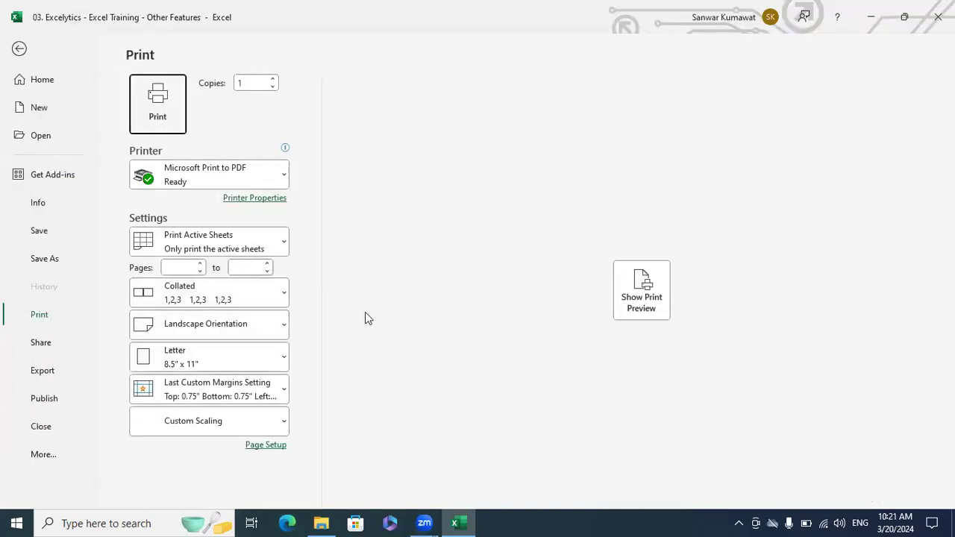
pyautogui.click(641, 299)
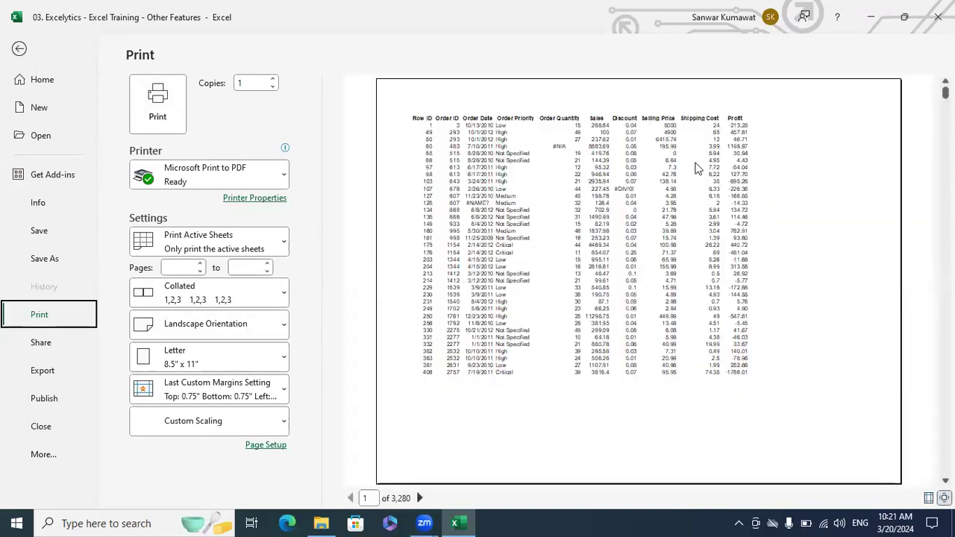
pyautogui.click(284, 248)
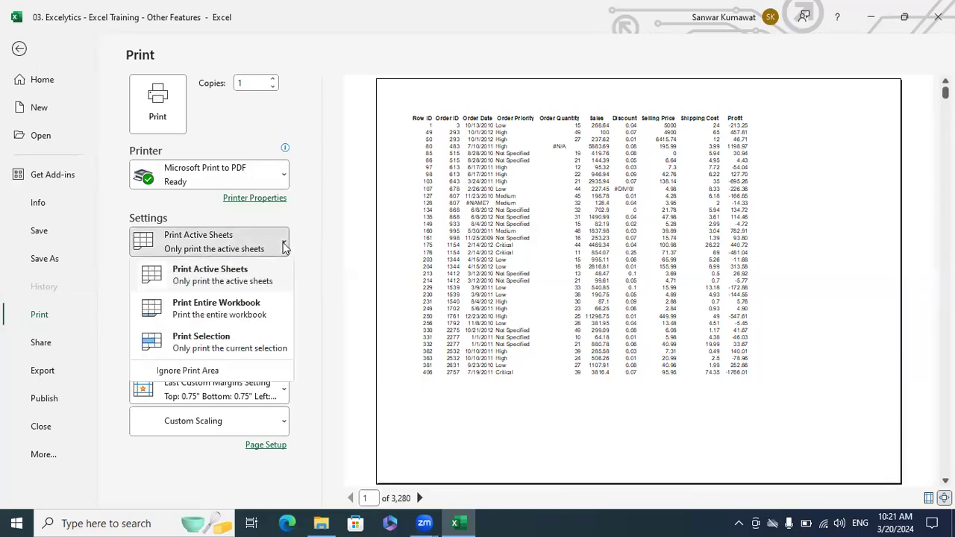
pyautogui.click(191, 344)
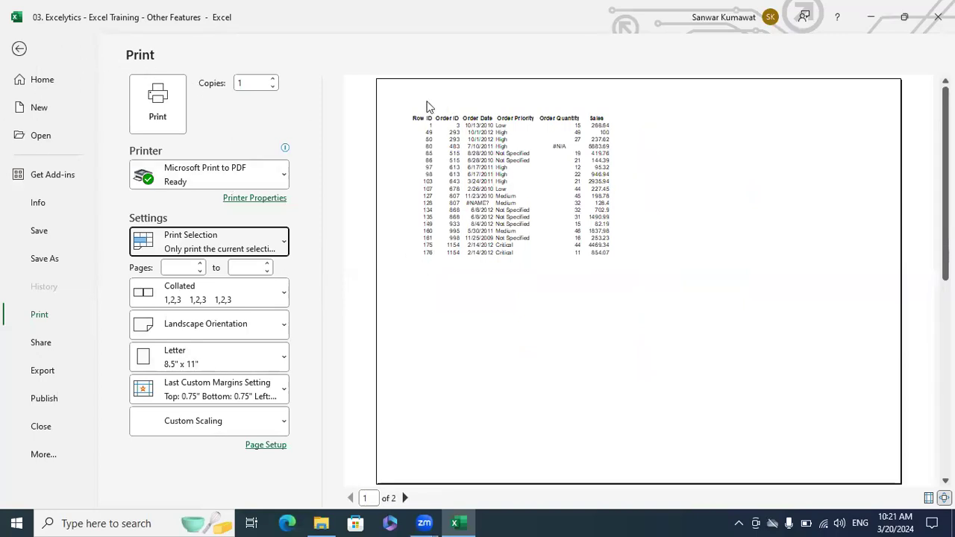
pyautogui.click(284, 245)
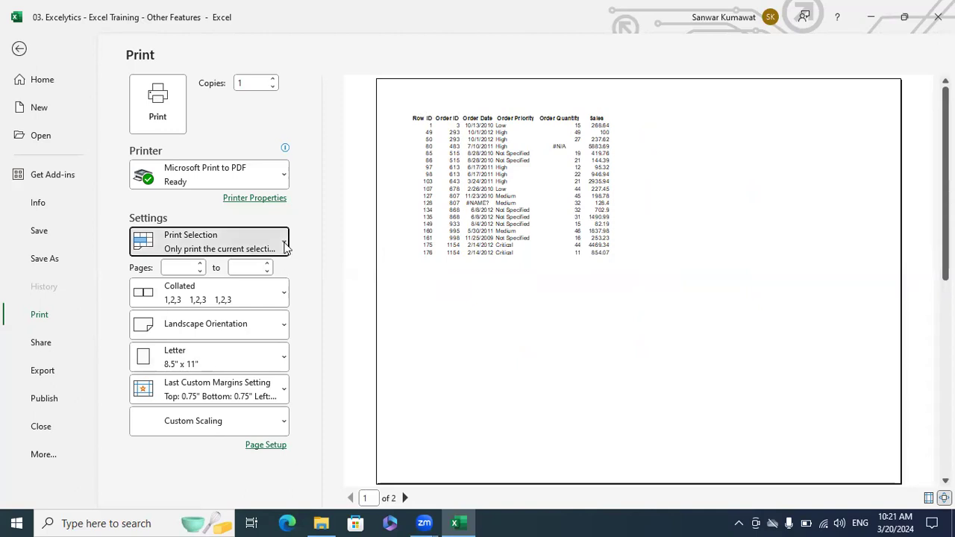
pyautogui.click(217, 344)
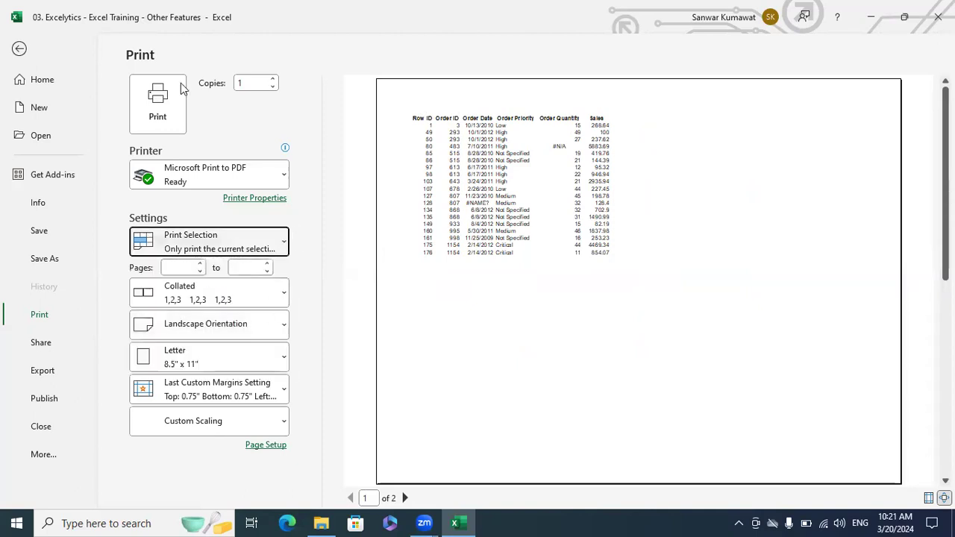
pyautogui.click(20, 49)
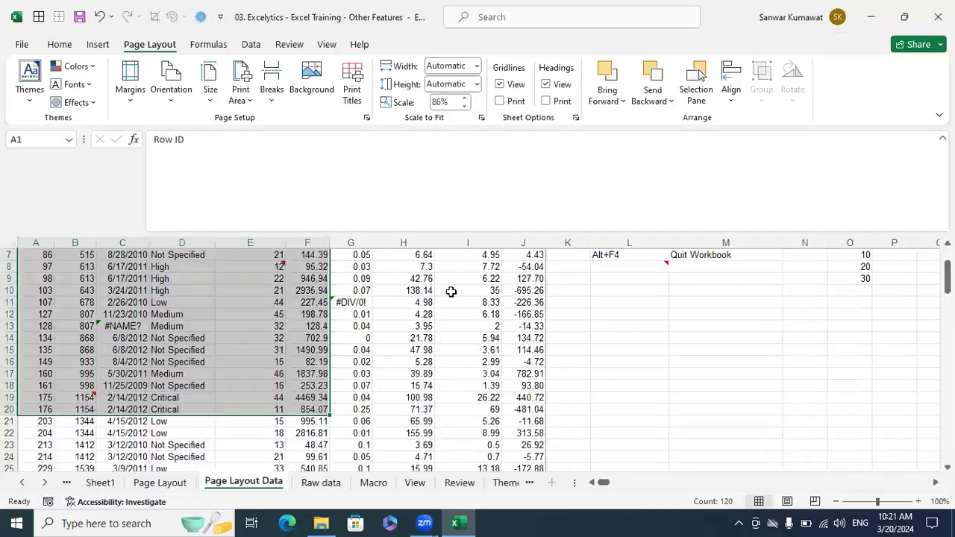
# - Insert a page break above row 8 from cell H8, then select the block below it
pyautogui.click(270, 91)
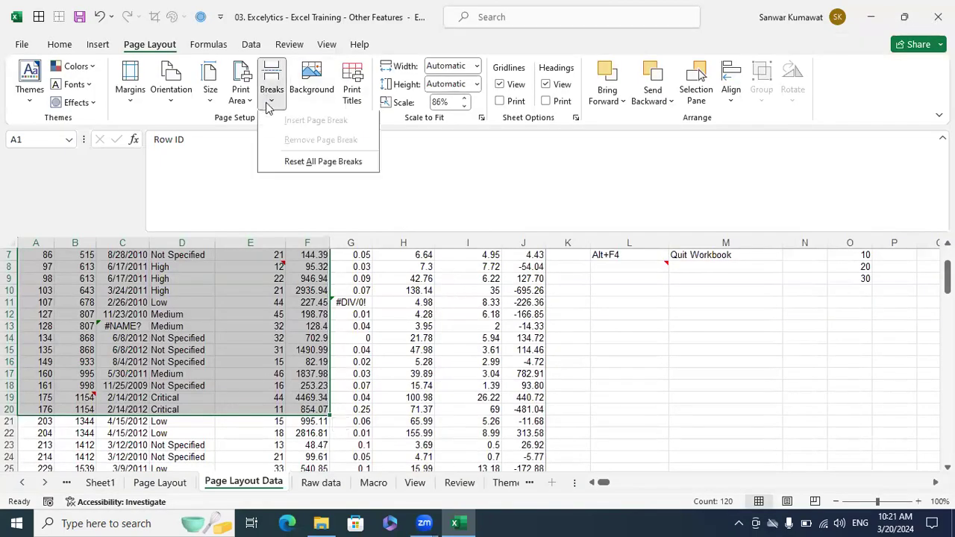
pyautogui.press('Escape')
pyautogui.click(375, 265)
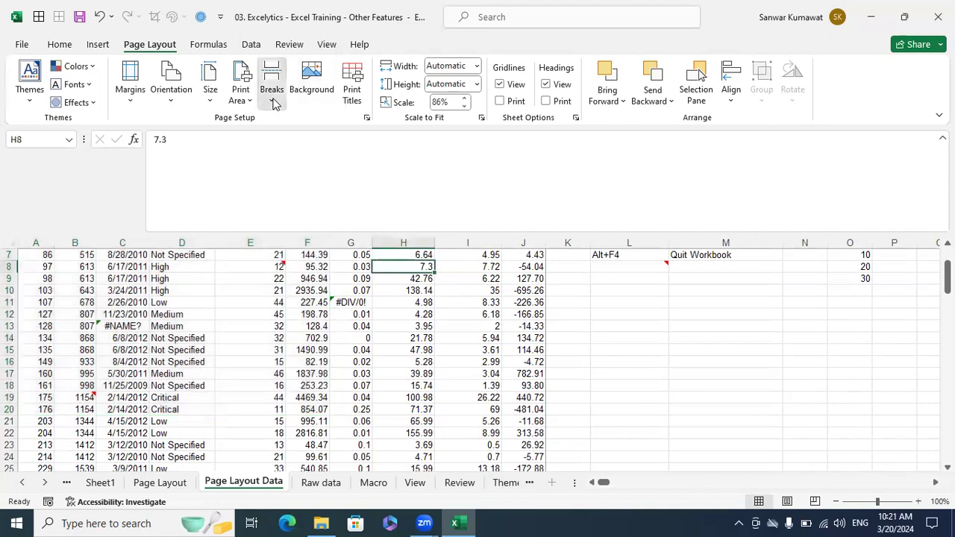
pyautogui.click(273, 96)
pyautogui.click(286, 125)
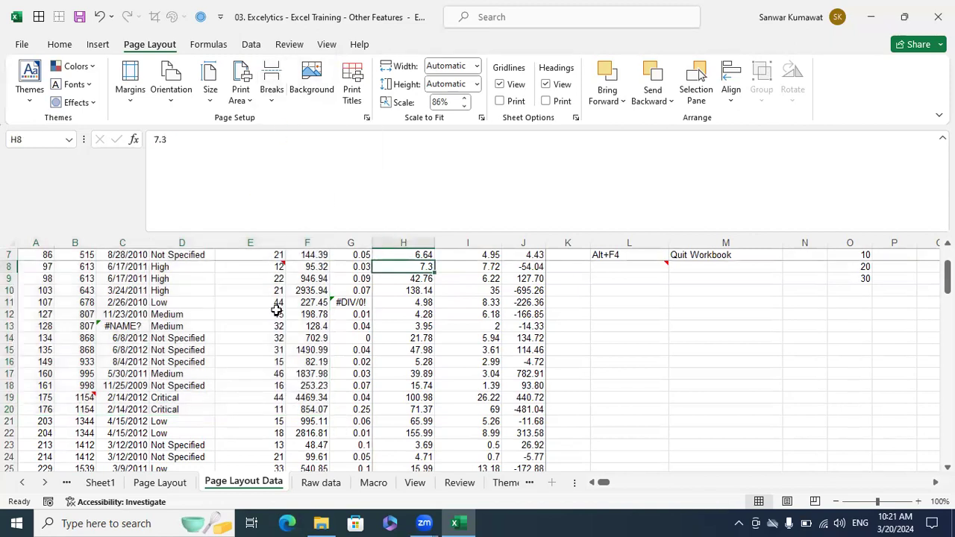
pyautogui.scroll(2, 280, 309)
pyautogui.moveTo(41, 255); pyautogui.dragTo(338, 326)
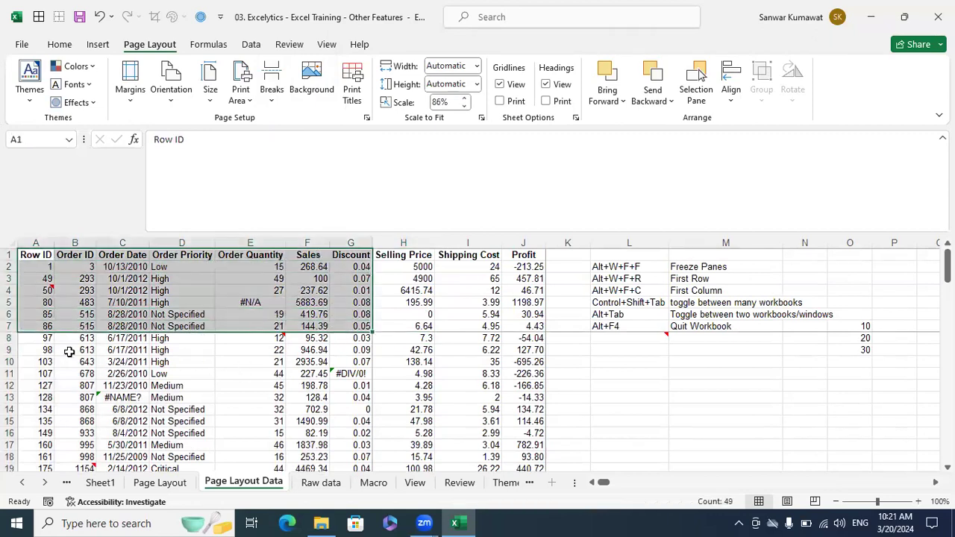
pyautogui.moveTo(46, 338); pyautogui.dragTo(328, 432)
pyautogui.moveTo(407, 255); pyautogui.dragTo(513, 333)
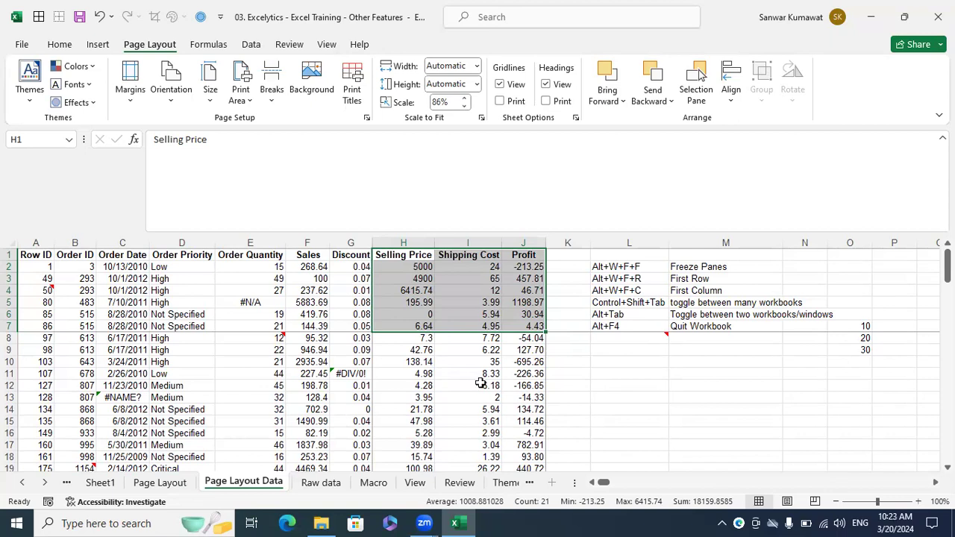
# - Reset all page breaks on the Page Layout Data sheet
pyautogui.click(388, 361)
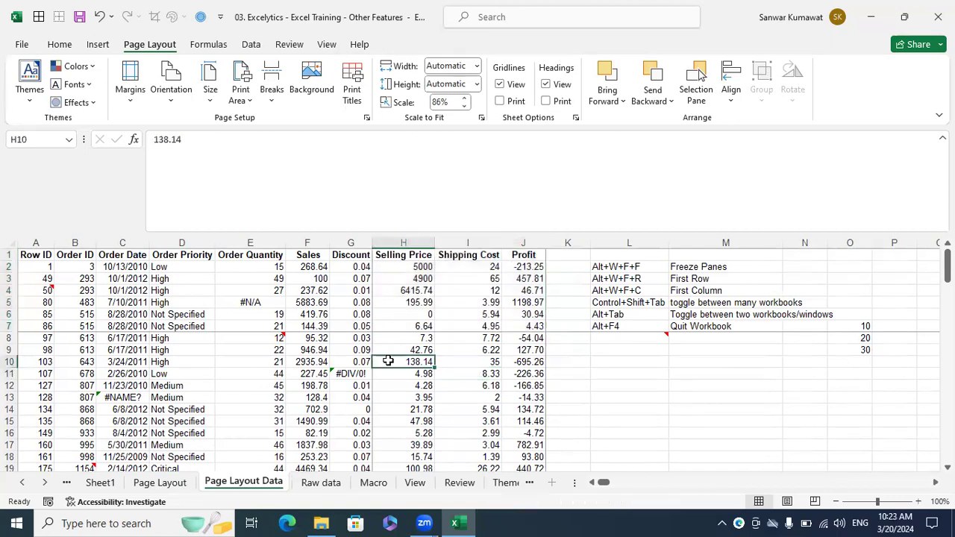
pyautogui.click(272, 88)
pyautogui.click(292, 163)
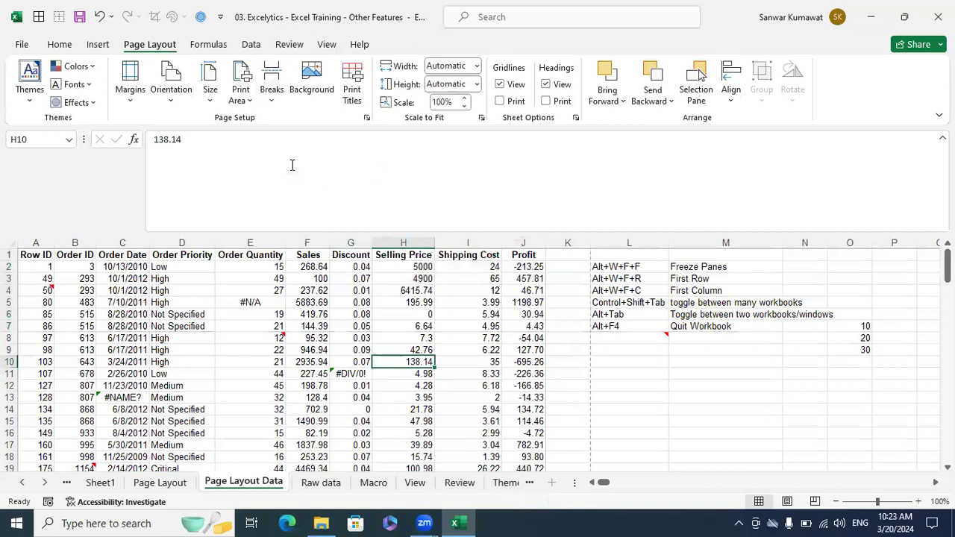
# - Tile the Desktop Excel picture as the sheet background, then delete the background
pyautogui.click(314, 313)
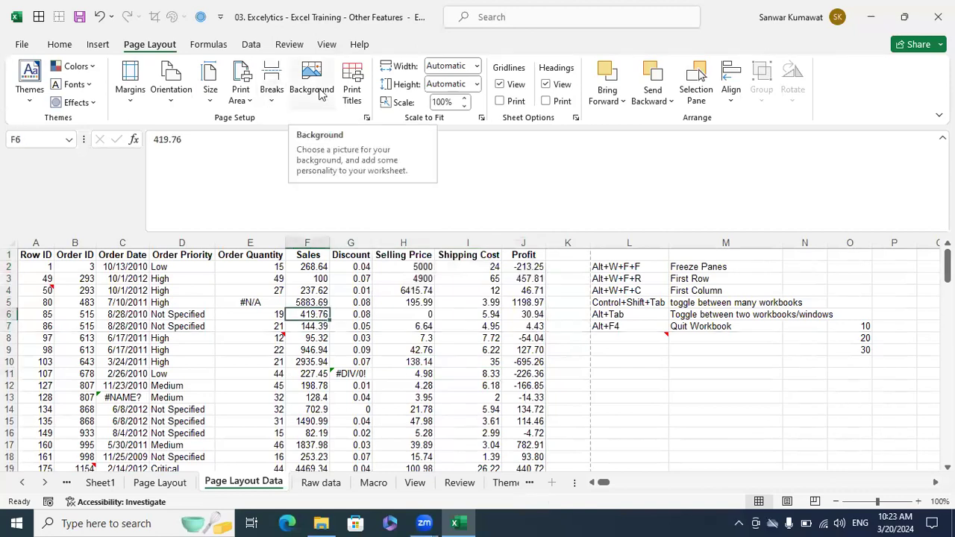
pyautogui.click(318, 91)
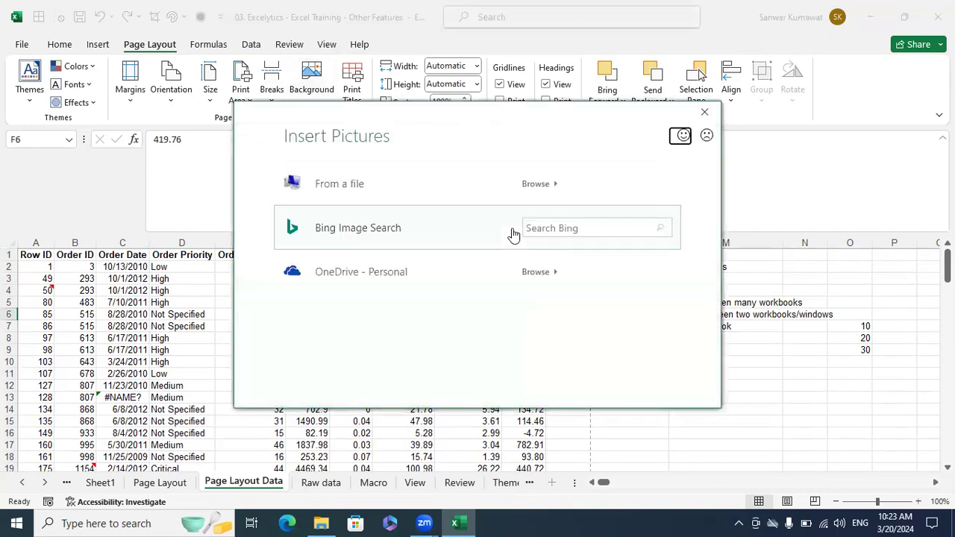
pyautogui.click(358, 192)
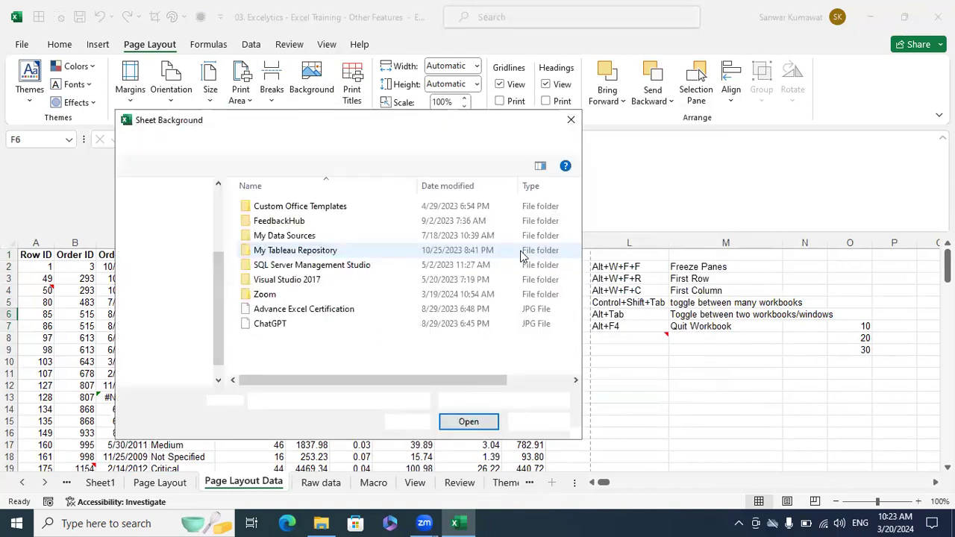
pyautogui.click(170, 247)
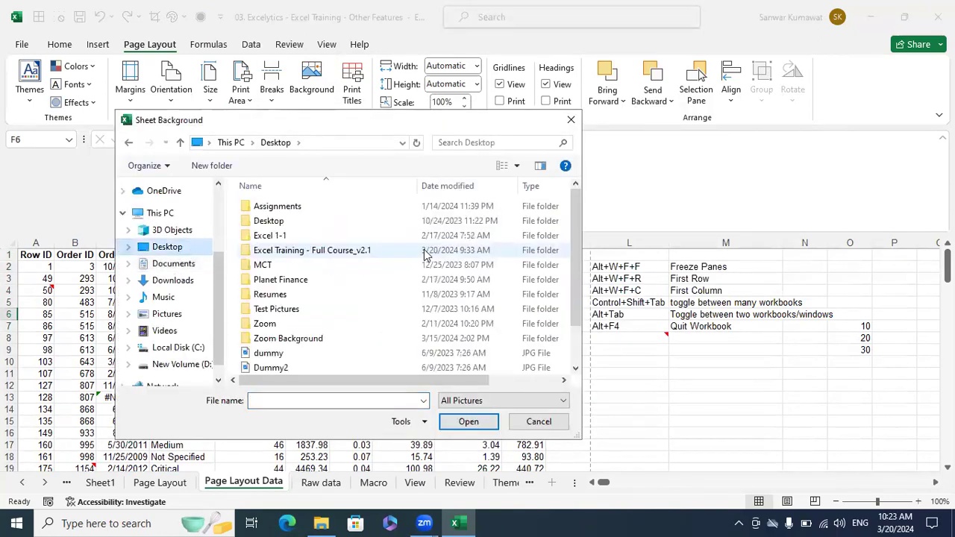
pyautogui.scroll(-1, 426, 255)
pyautogui.click(276, 338)
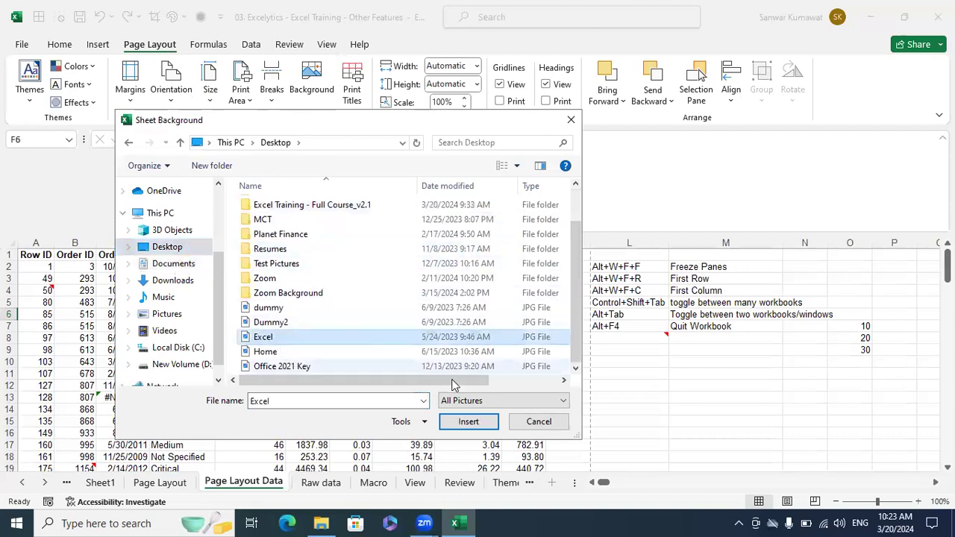
pyautogui.click(456, 420)
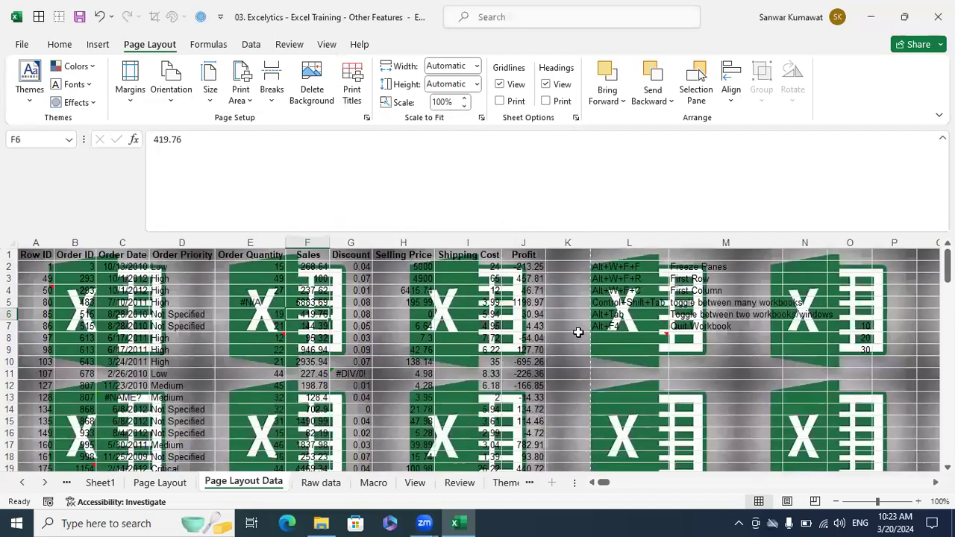
pyautogui.click(580, 335)
pyautogui.scroll(-6, 581, 335)
pyautogui.scroll(-1, 581, 333)
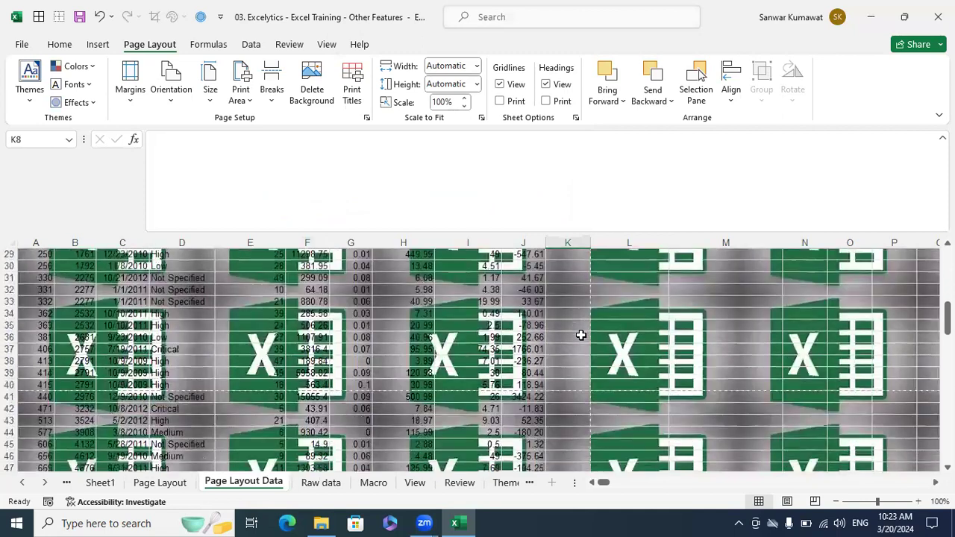
pyautogui.scroll(7, 587, 313)
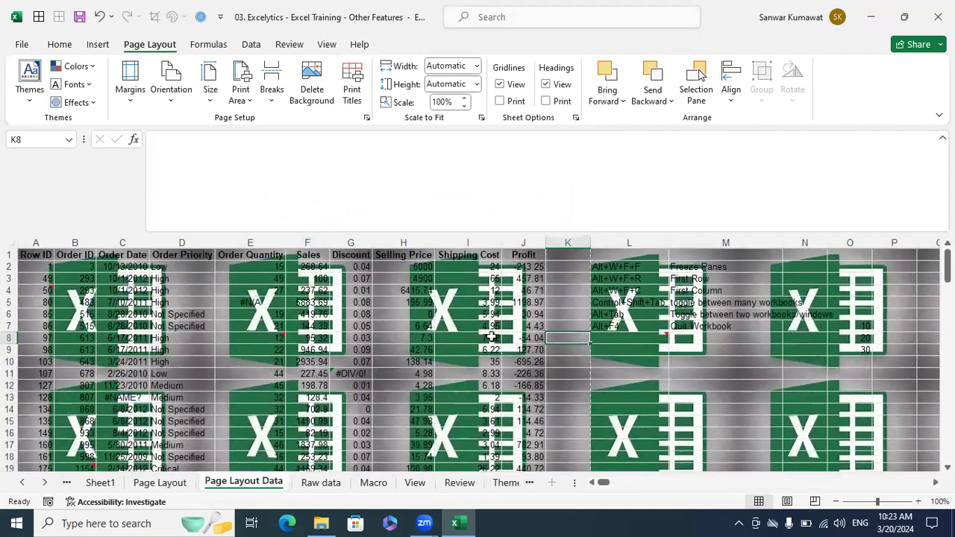
pyautogui.click(319, 97)
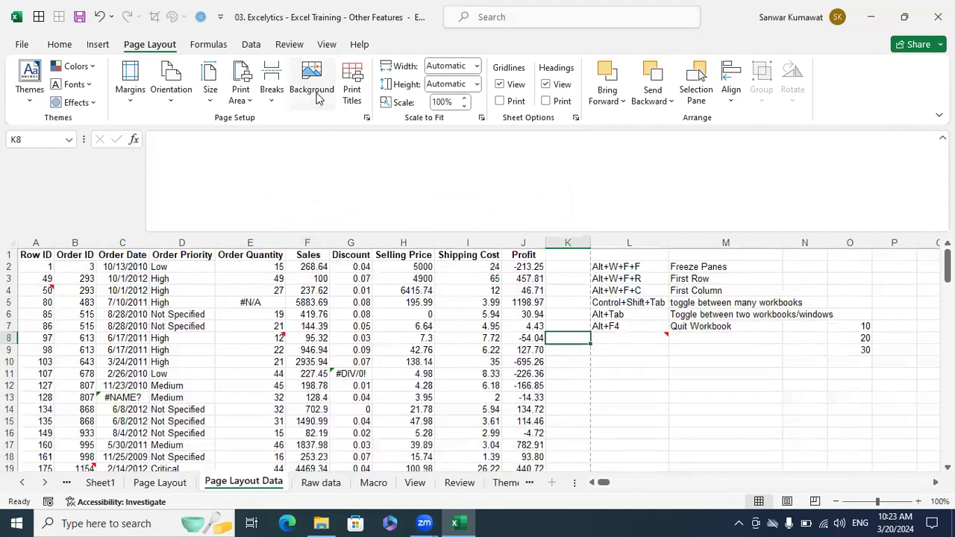
# - Select and copy the data rows A2:J72
pyautogui.click(48, 255)
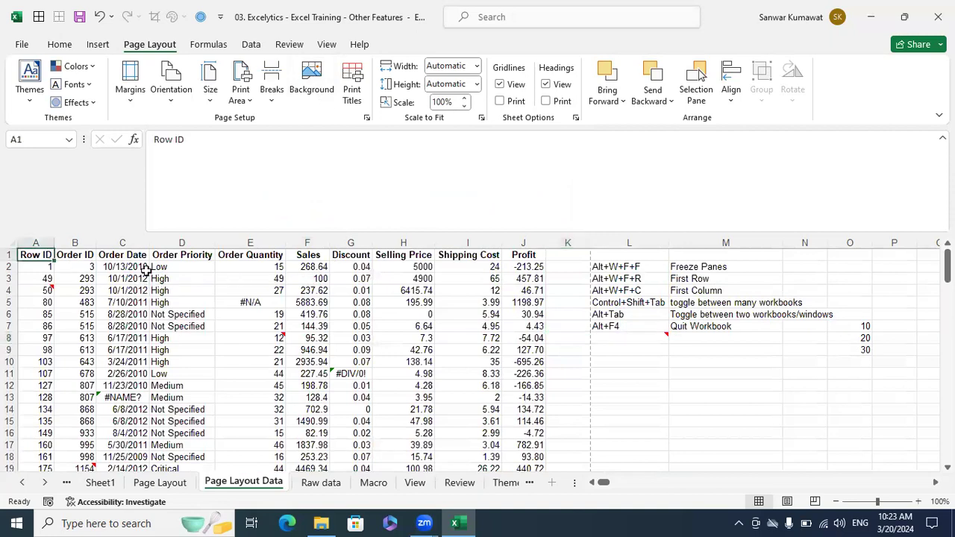
pyautogui.hotkey('shift', 'Right')
pyautogui.hotkey('shift', 'Right')
pyautogui.hotkey('shift', 'Right')
pyautogui.hotkey('shift', 'Right')
pyautogui.hotkey('shift', 'Right')
pyautogui.hotkey('shift', 'Right')
pyautogui.hotkey('shift', 'Right')
pyautogui.hotkey('shift', 'Right')
pyautogui.hotkey('shift', 'Right')
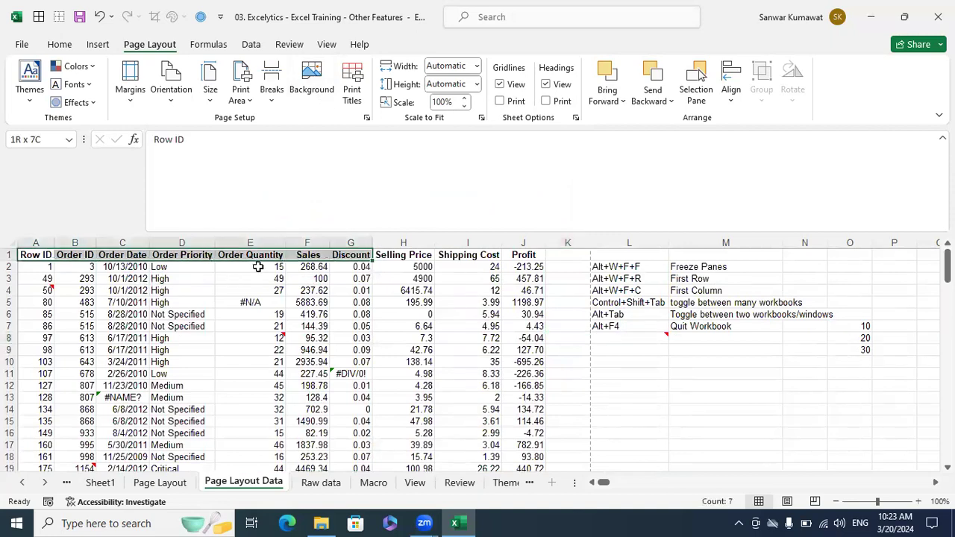
pyautogui.hotkey('ctrl', 'shift', 'Down')
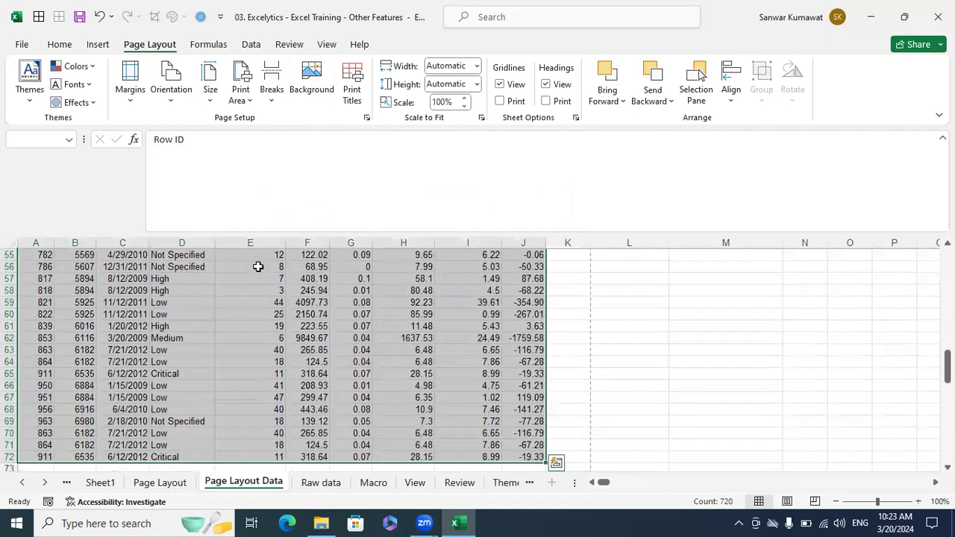
pyautogui.scroll(-2, 313, 317)
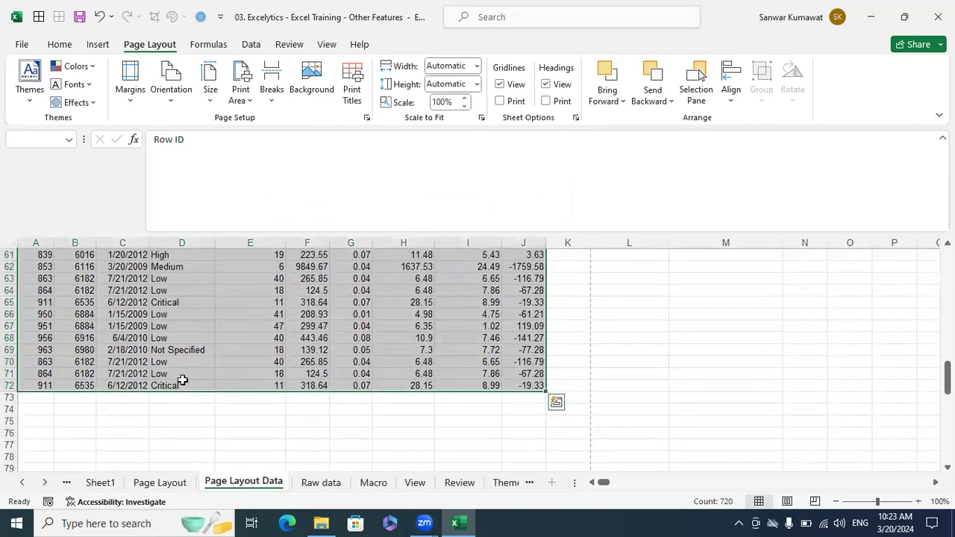
pyautogui.click(57, 304)
pyautogui.hotkey('ctrl', 'Up')
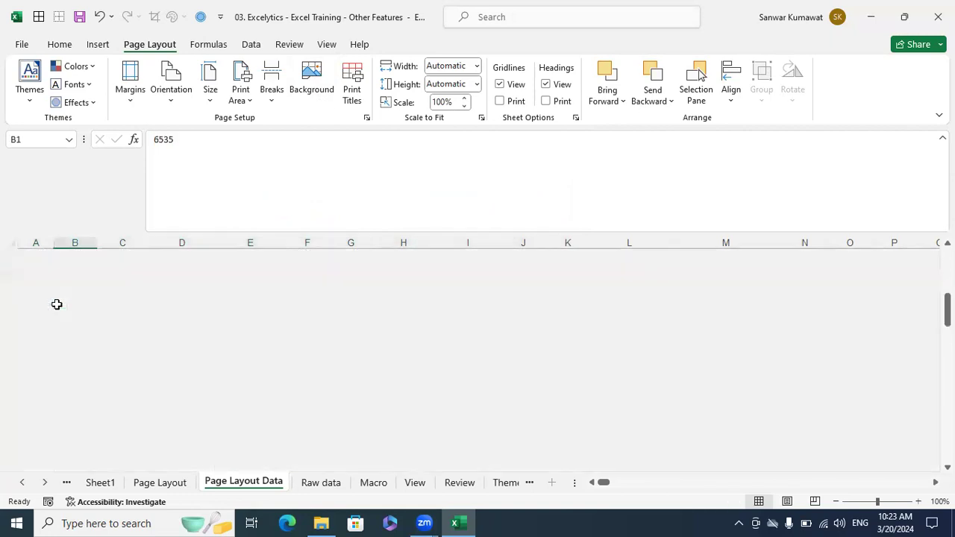
pyautogui.press('Left')
pyautogui.press('Down')
pyautogui.hotkey('ctrl', 'shift', 'Right')
pyautogui.hotkey('ctrl', 'shift', 'Down')
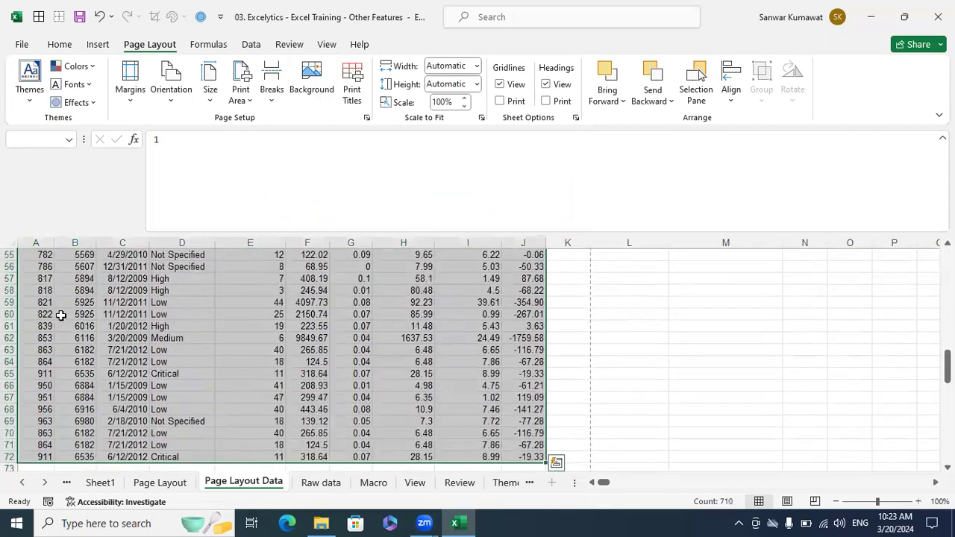
pyautogui.hotkey('ctrl', 'c')
# - Paste the copied rows starting at cell A73 and exit copy mode
pyautogui.scroll(-1, 42, 325)
pyautogui.click(42, 324)
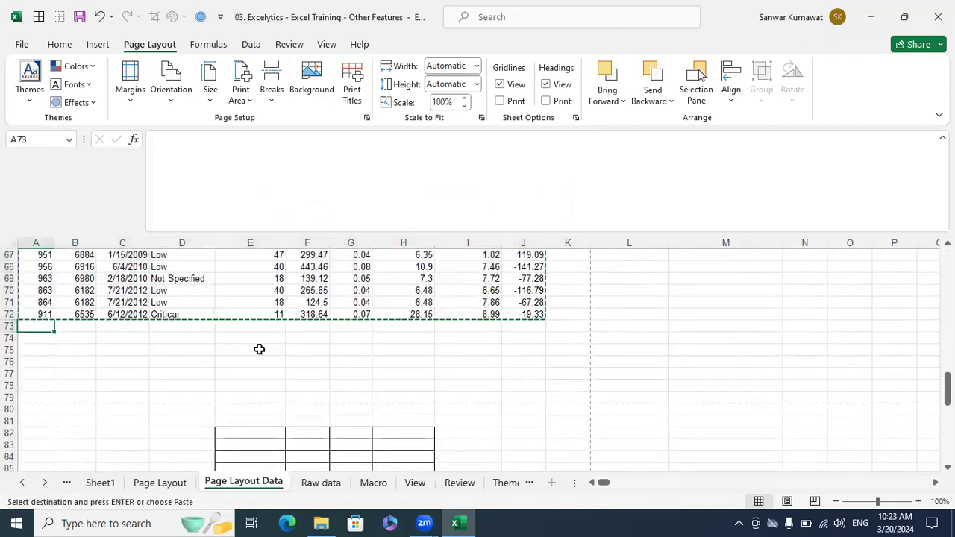
pyautogui.hotkey('ctrl', 'v')
pyautogui.scroll(-7, 264, 351)
pyautogui.scroll(-3, 264, 351)
pyautogui.scroll(10, 264, 352)
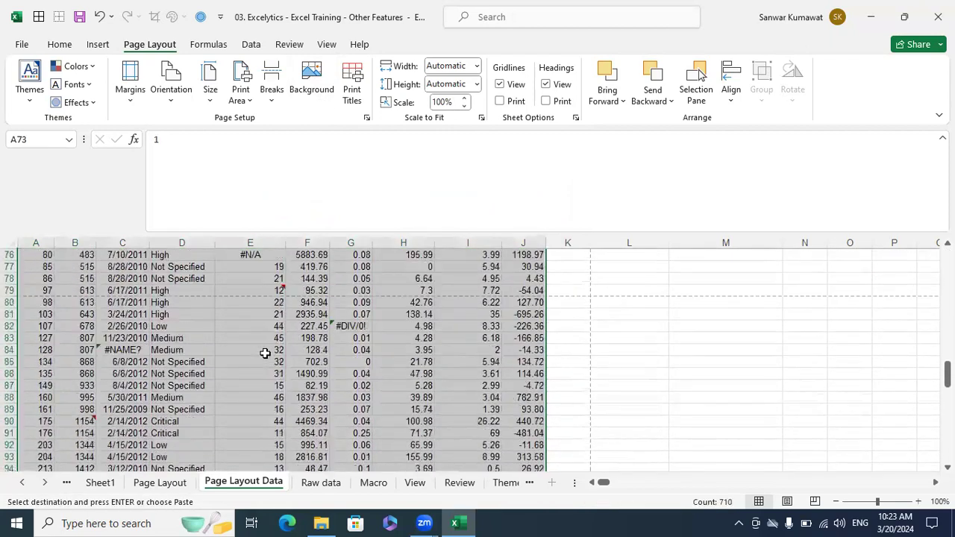
pyautogui.press('Escape')
# - Select the extended table A1:J143
pyautogui.scroll(20, 46, 258)
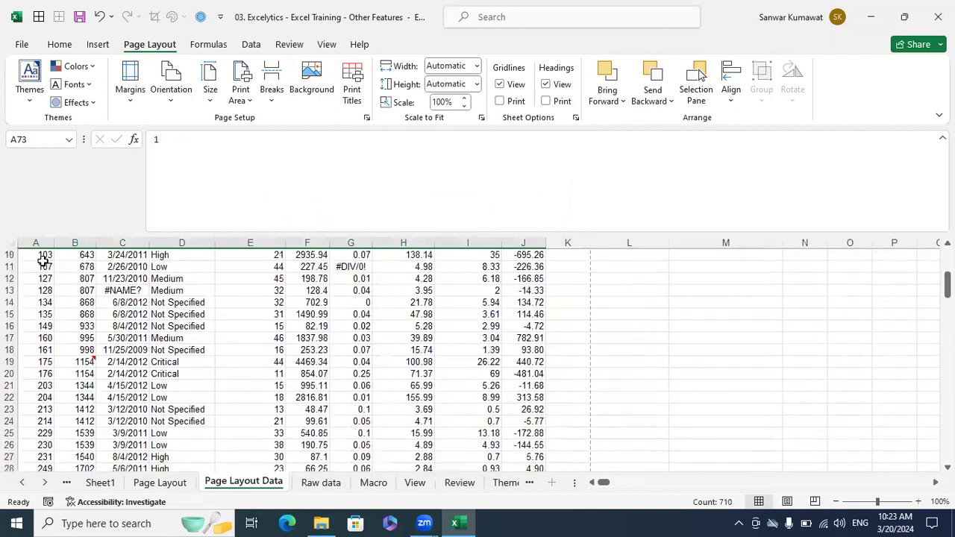
pyautogui.click(42, 254)
pyautogui.hotkey('ctrl', 'shift', 'Right')
pyautogui.hotkey('ctrl', 'shift', 'Down')
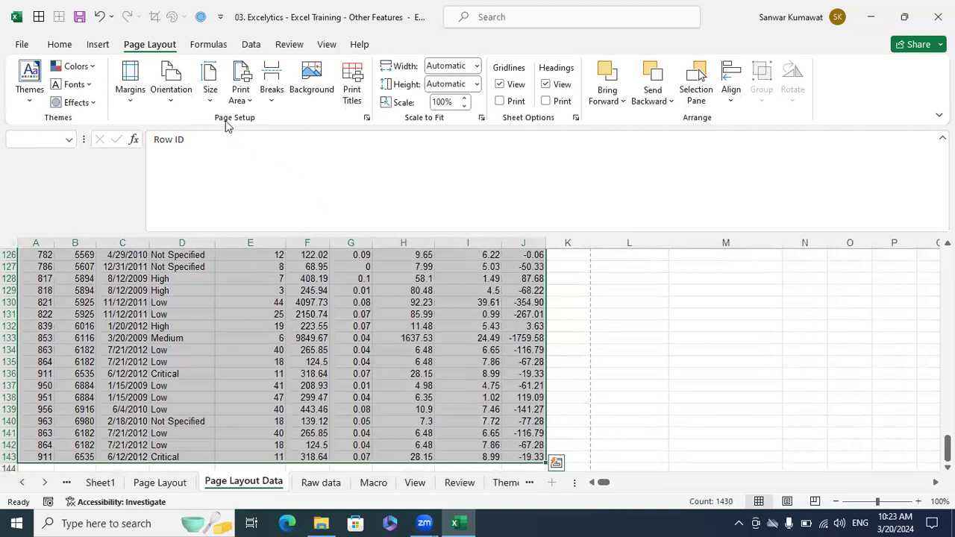
# - Switch the page to landscape and check the first two preview pages
pyautogui.click(173, 104)
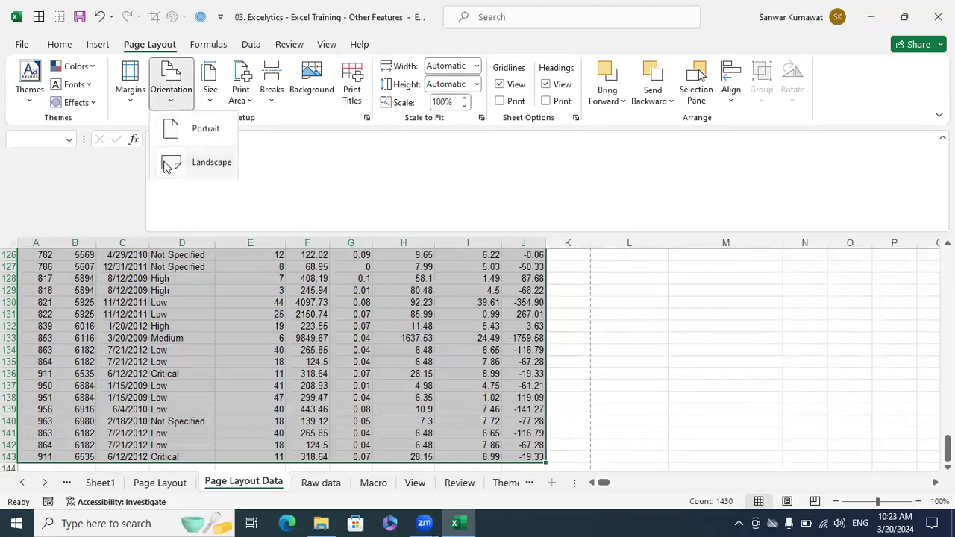
pyautogui.click(373, 297)
pyautogui.hotkey('ctrl', 'p')
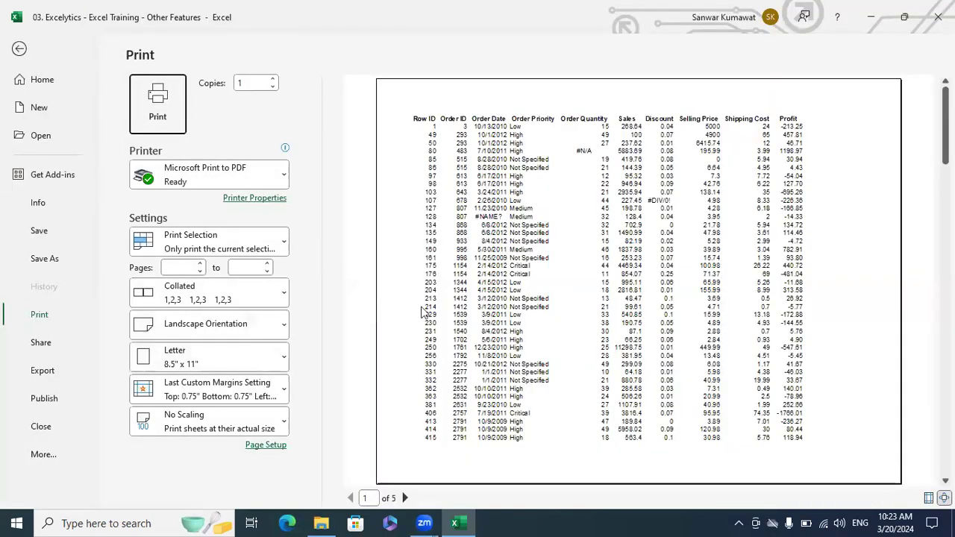
pyautogui.click(405, 499)
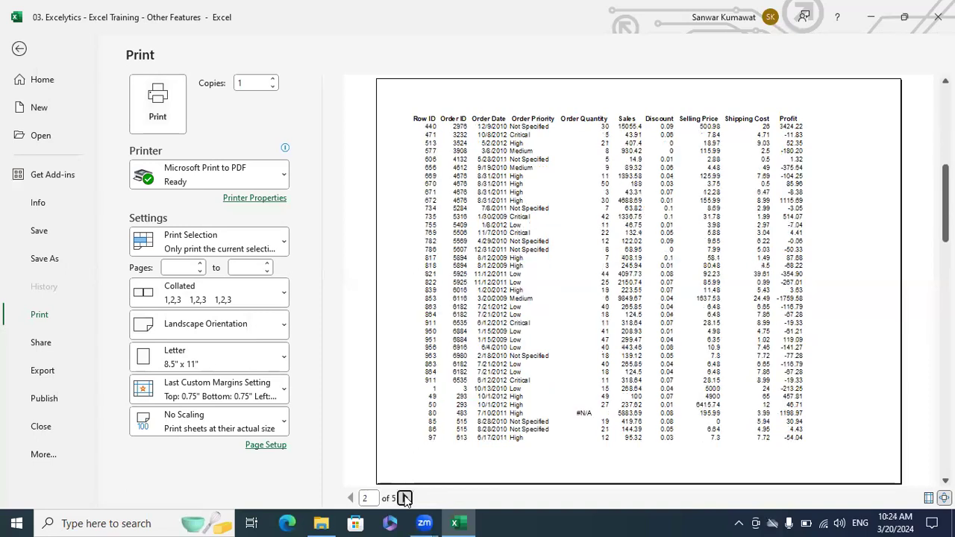
pyautogui.click(351, 498)
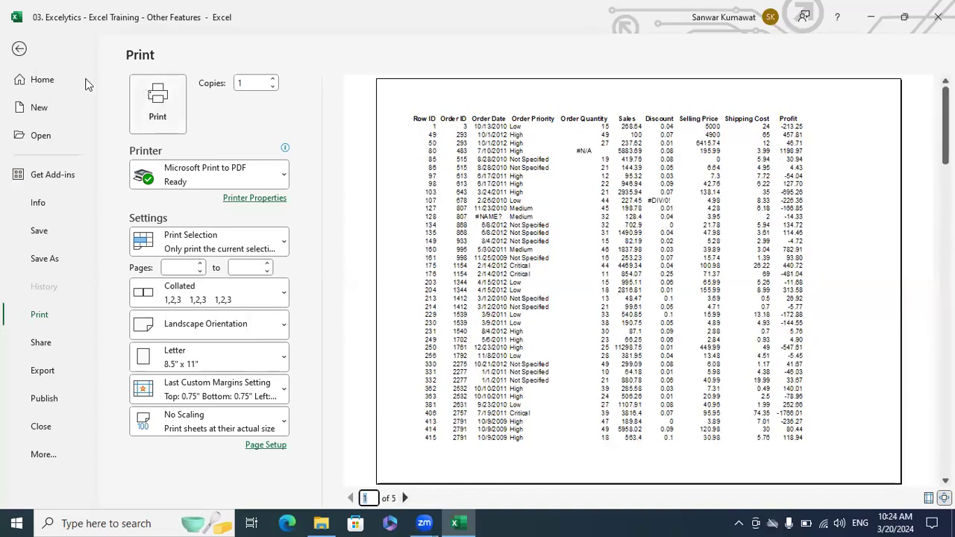
pyautogui.press('Escape')
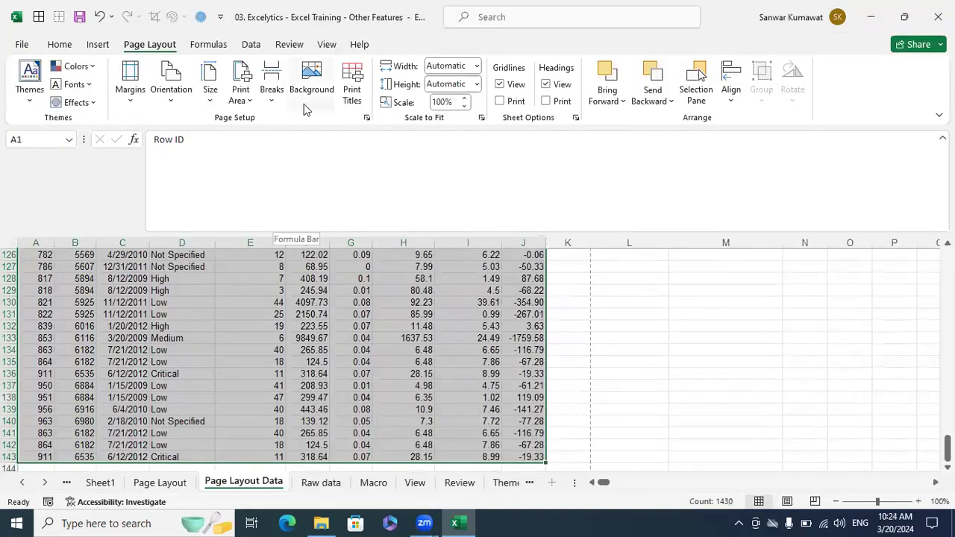
# - Clear the Print Titles 'Rows to repeat at top' entry and reopen the print preview
pyautogui.click(351, 82)
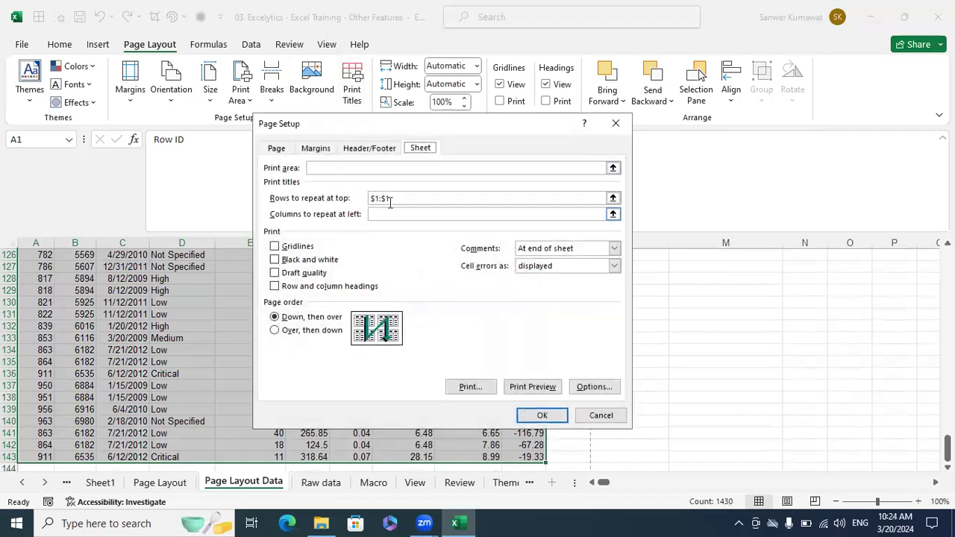
pyautogui.click(399, 195)
pyautogui.press('BackSpace')
pyautogui.press('BackSpace')
pyautogui.press('BackSpace')
pyautogui.press('BackSpace')
pyautogui.press('BackSpace')
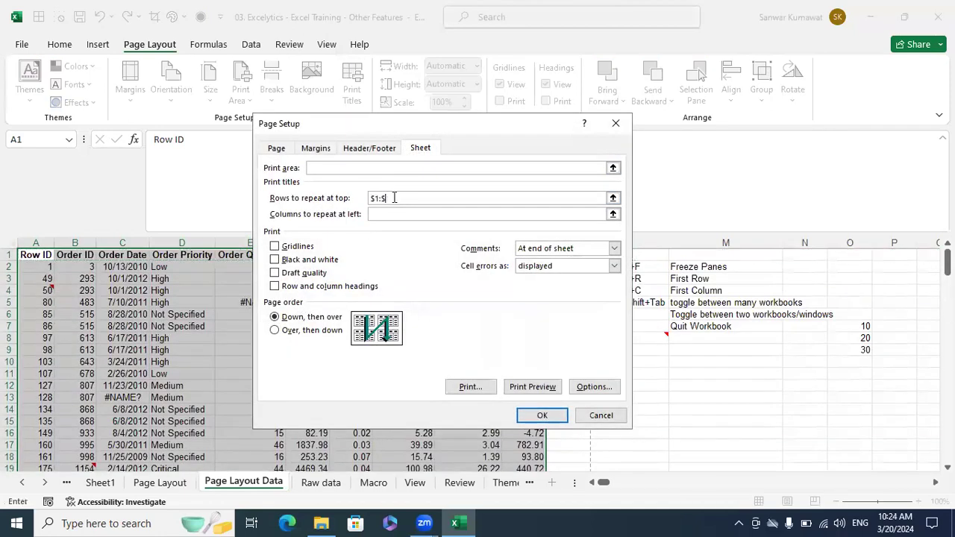
pyautogui.click(534, 416)
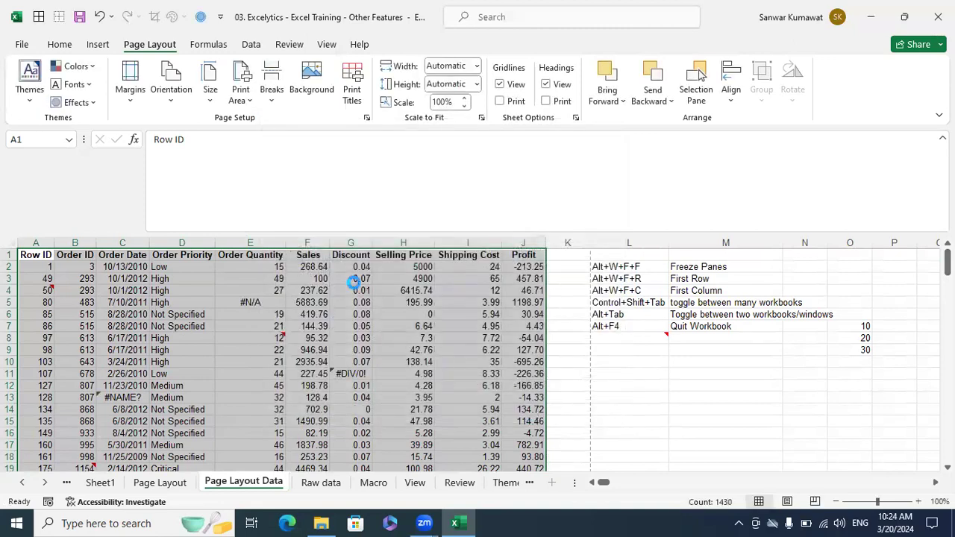
pyautogui.hotkey('ctrl', 'p')
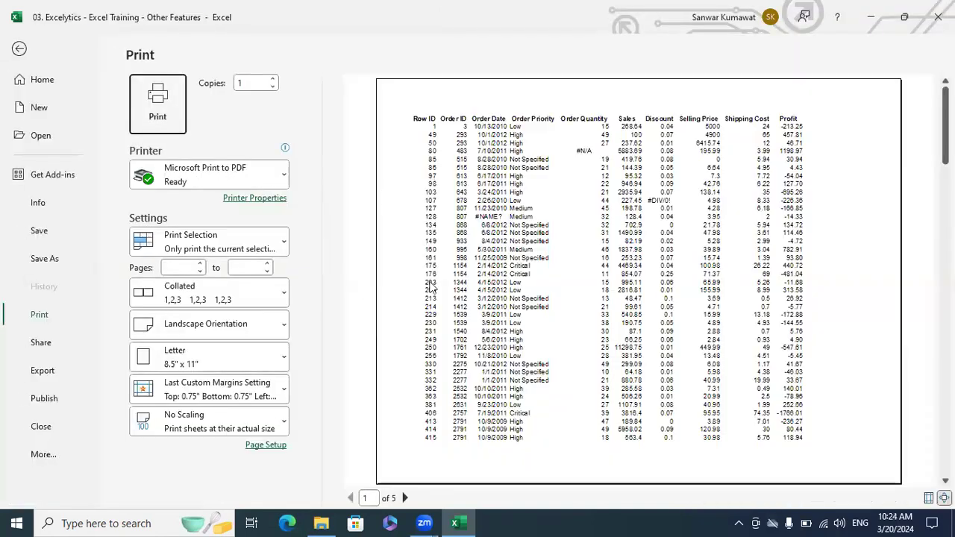
# - Page forward through the landscape preview to page 3 of 5
pyautogui.click(405, 497)
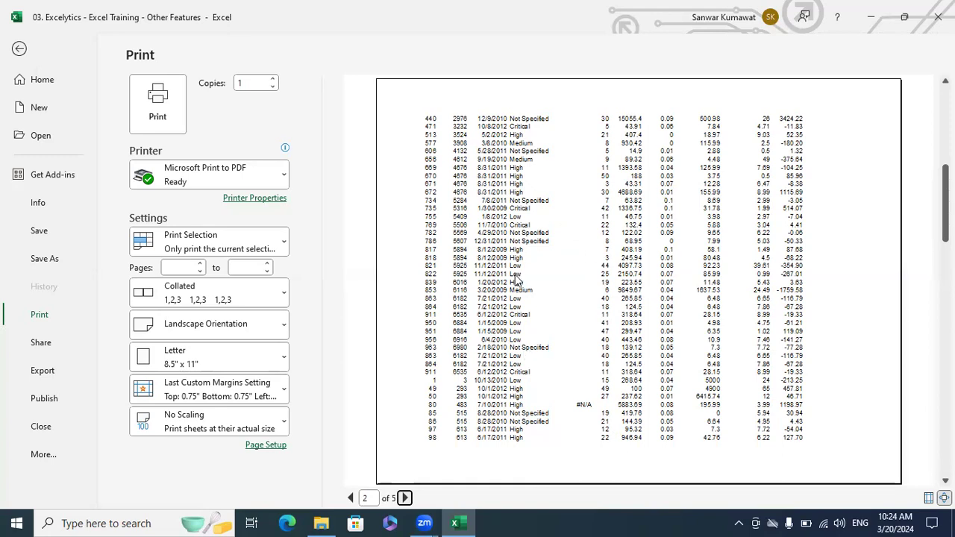
pyautogui.click(405, 498)
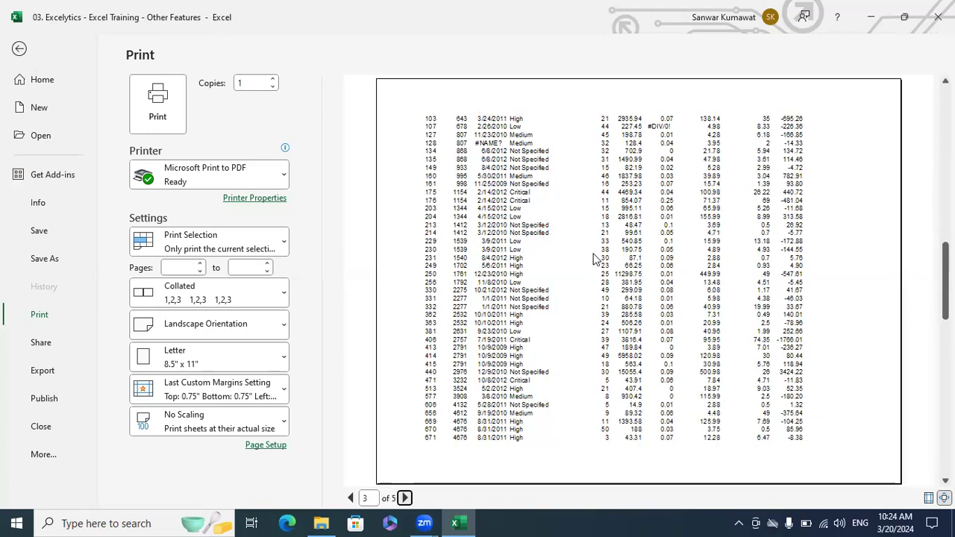
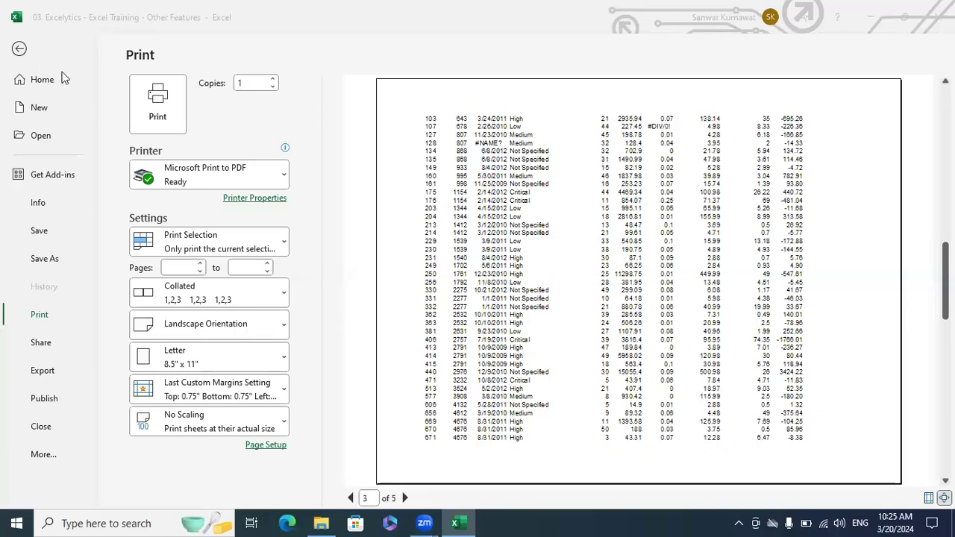
# - Exit the landscape print preview back to the Page Layout Data worksheet
pyautogui.click(20, 50)
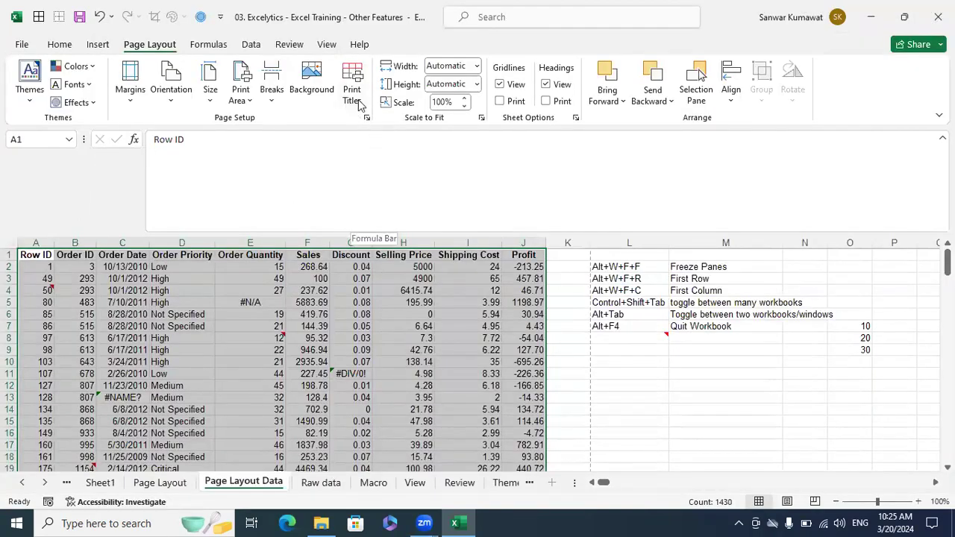
# - In Print Titles, pick row 1 as the rows to repeat at top and confirm
pyautogui.click(352, 103)
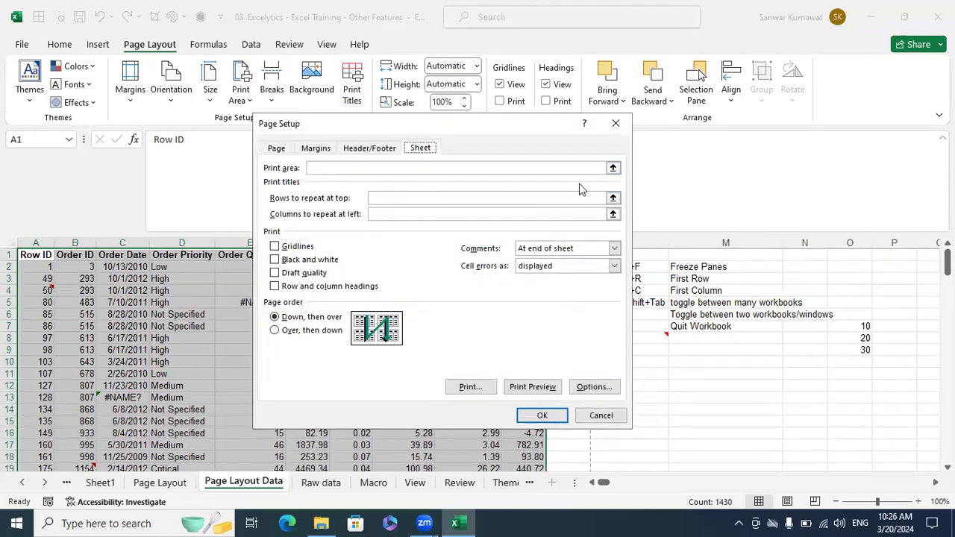
pyautogui.click(613, 198)
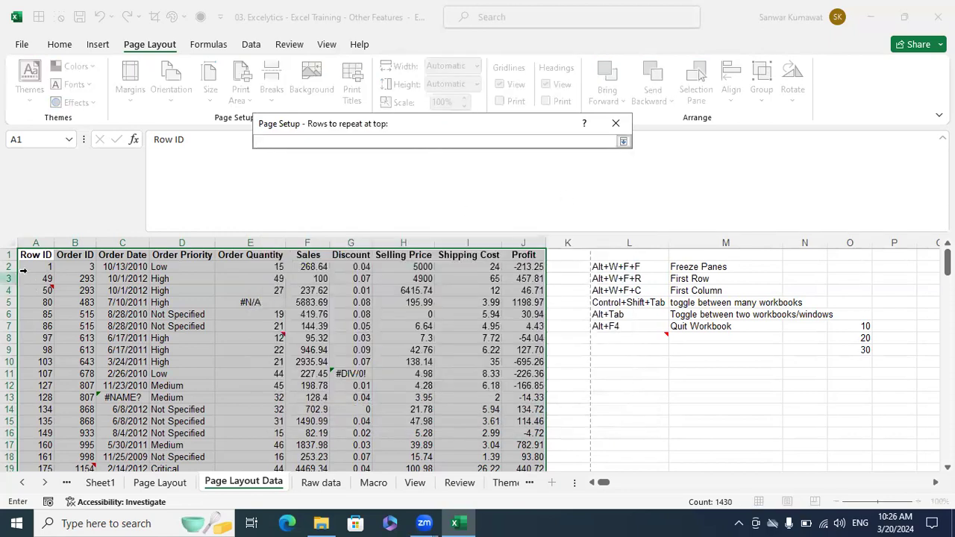
pyautogui.click(10, 255)
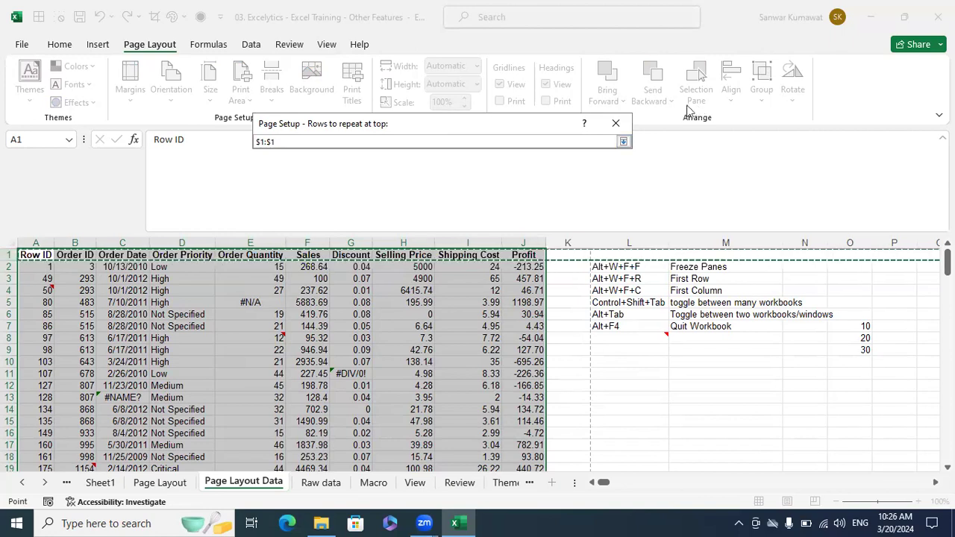
pyautogui.click(624, 143)
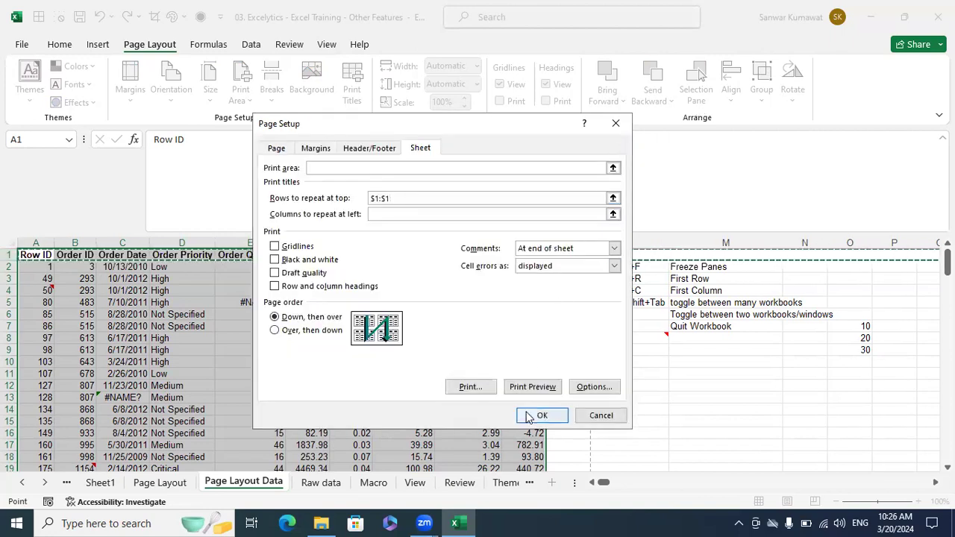
pyautogui.click(613, 200)
pyautogui.click(11, 254)
pyautogui.click(623, 141)
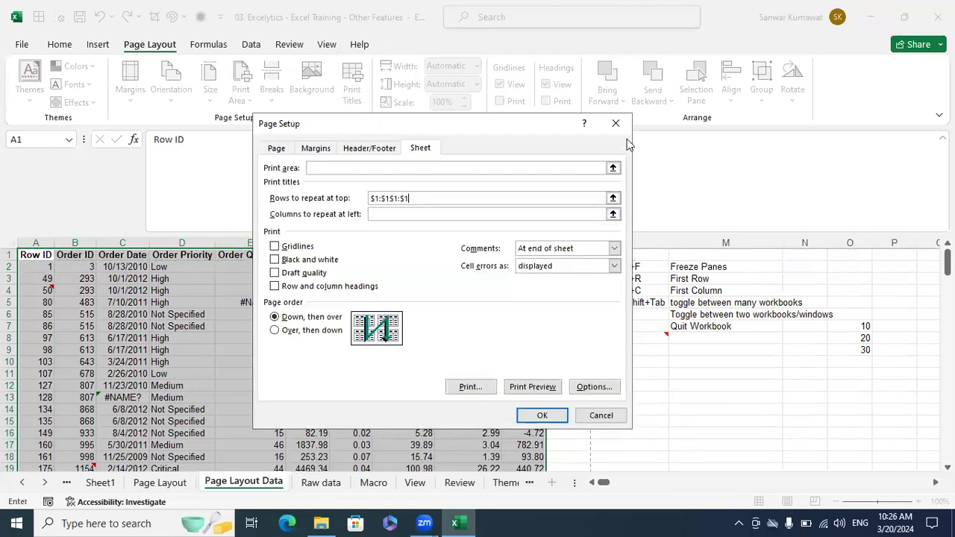
pyautogui.click(542, 415)
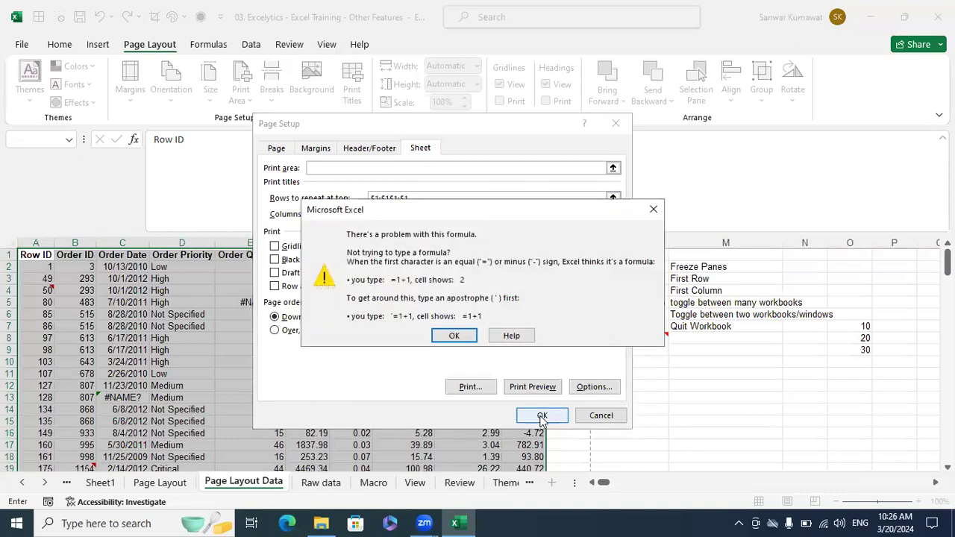
# - Dismiss the error, clear the invalid entry, and set $1:$1 as the repeating row
pyautogui.click(453, 336)
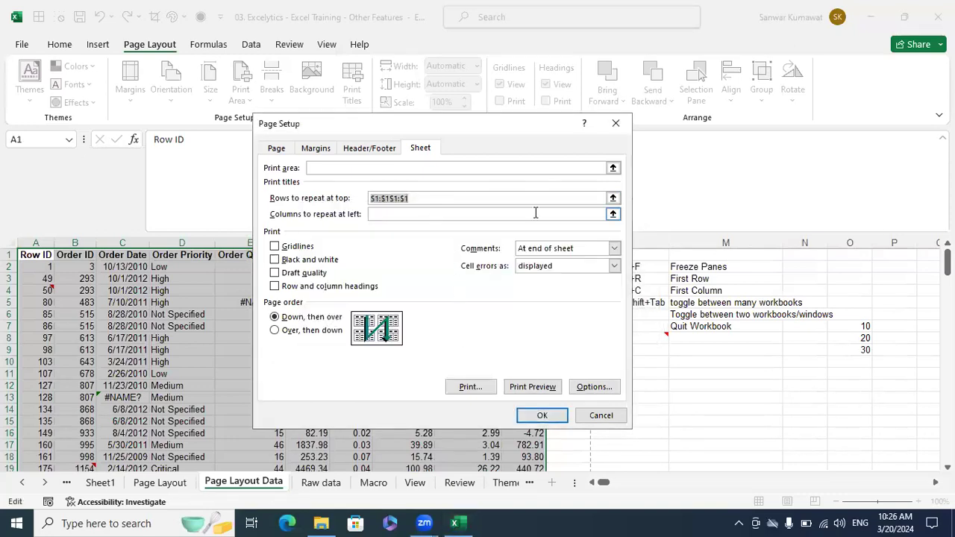
pyautogui.press('BackSpace')
pyautogui.click(612, 198)
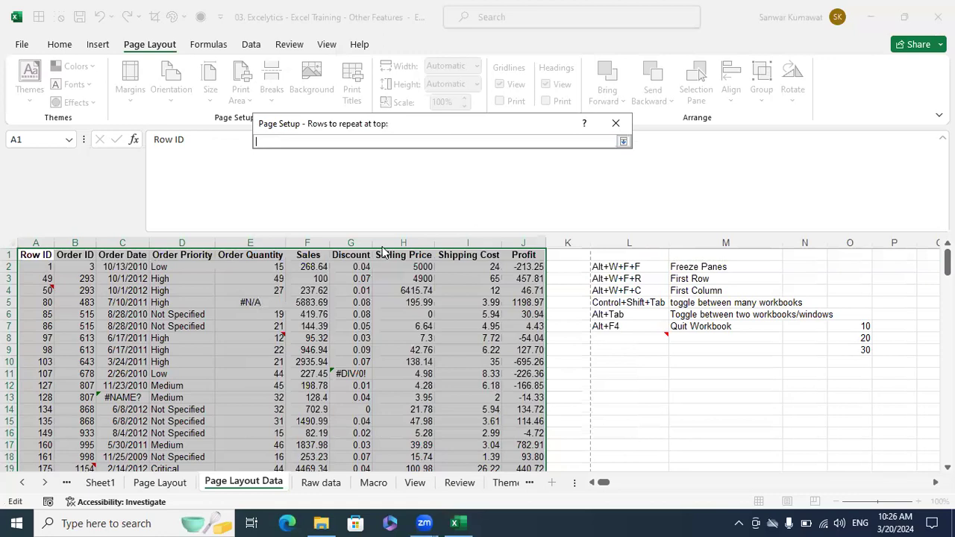
pyautogui.click(9, 254)
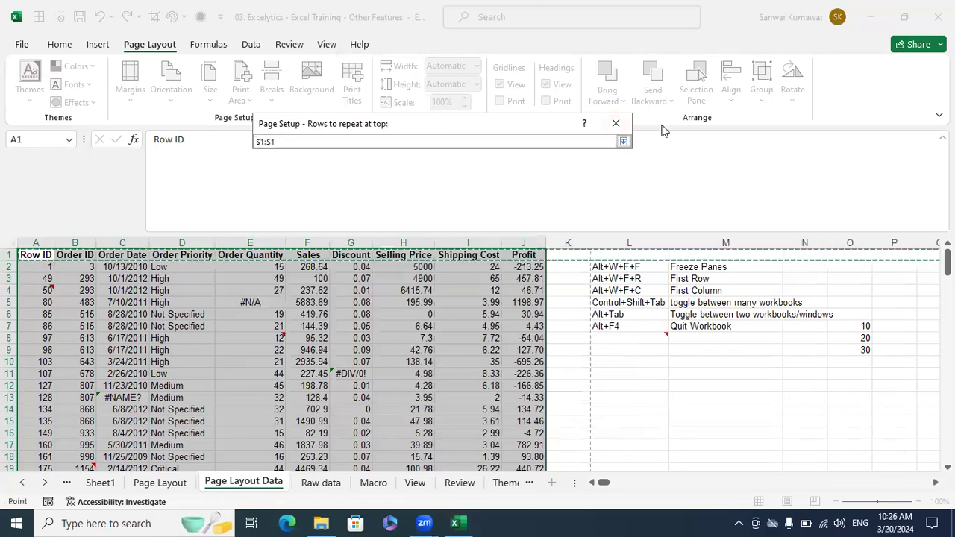
pyautogui.click(623, 141)
pyautogui.click(541, 417)
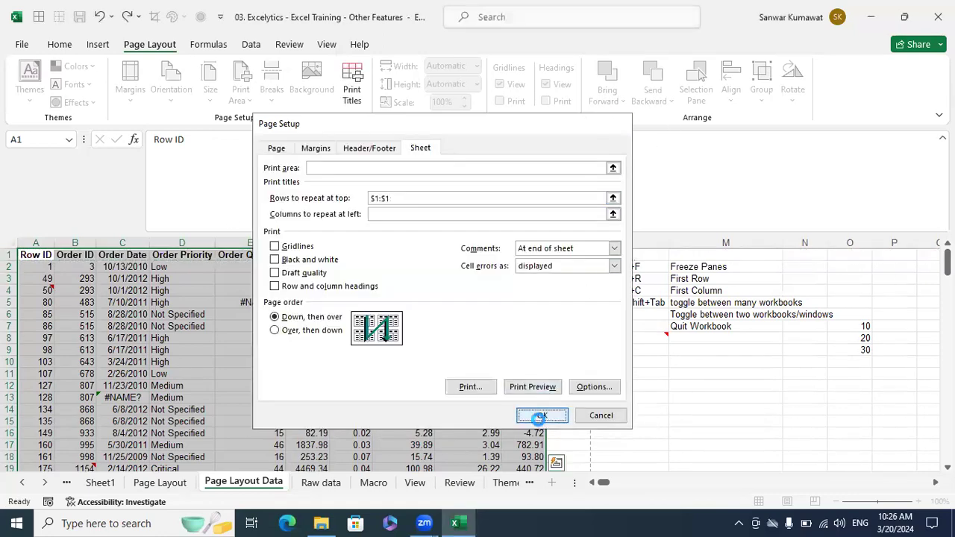
pyautogui.click(288, 365)
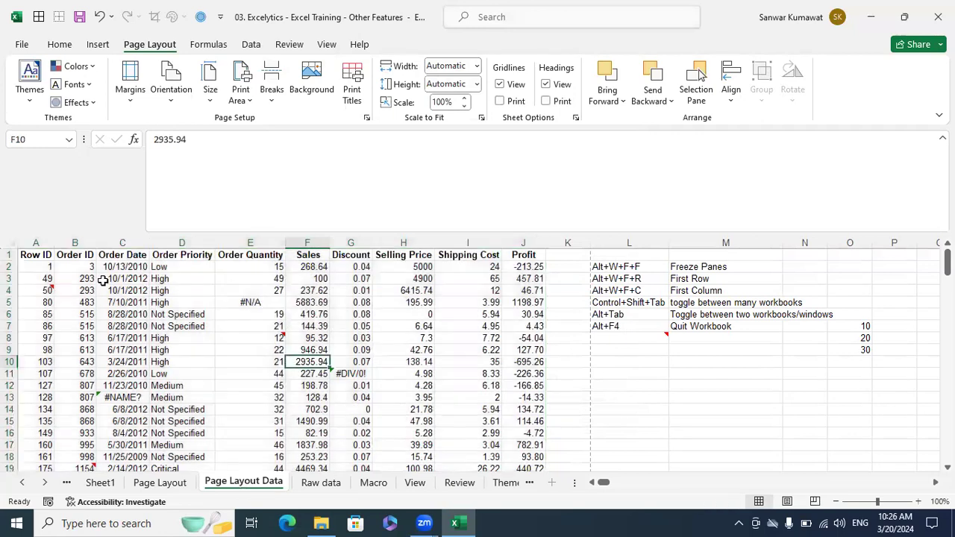
# - Select the data table from A1 across to column J and down, and preview it
pyautogui.click(47, 254)
pyautogui.hotkey('ctrl', 'shift', 'Right')
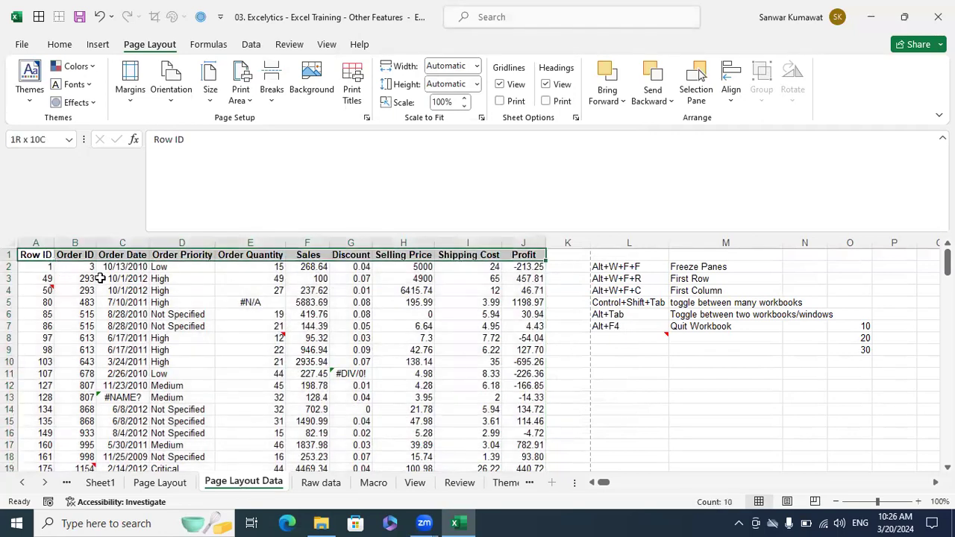
pyautogui.hotkey('ctrl', 'shift', 'Down')
pyautogui.hotkey('ctrl', 'p')
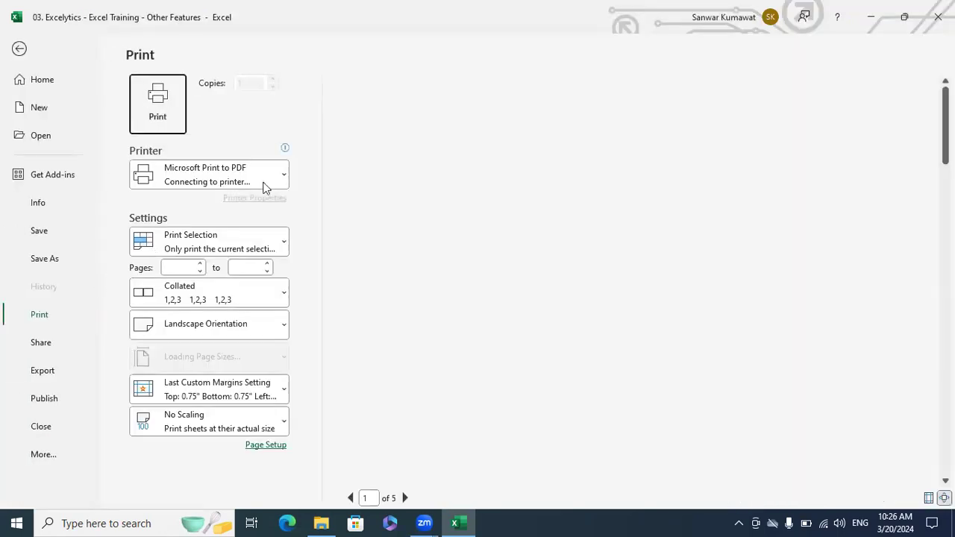
# - Page through the preview to page 5, then back to page 3
pyautogui.click(406, 498)
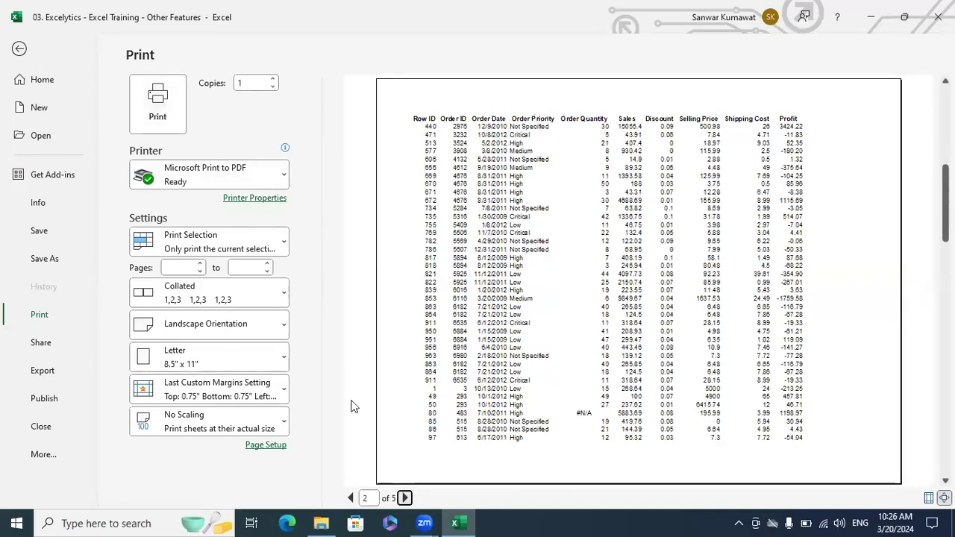
pyautogui.click(406, 498)
pyautogui.click(405, 498)
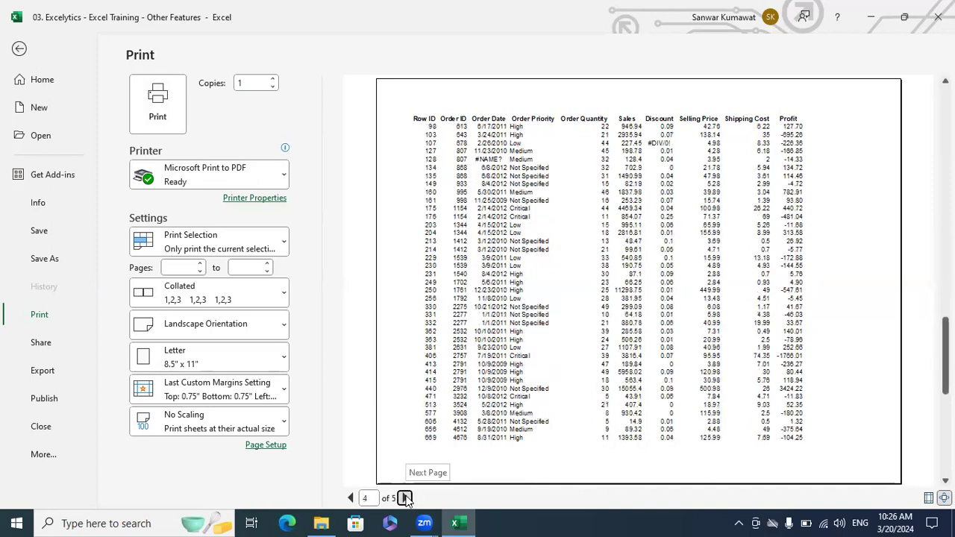
pyautogui.click(405, 497)
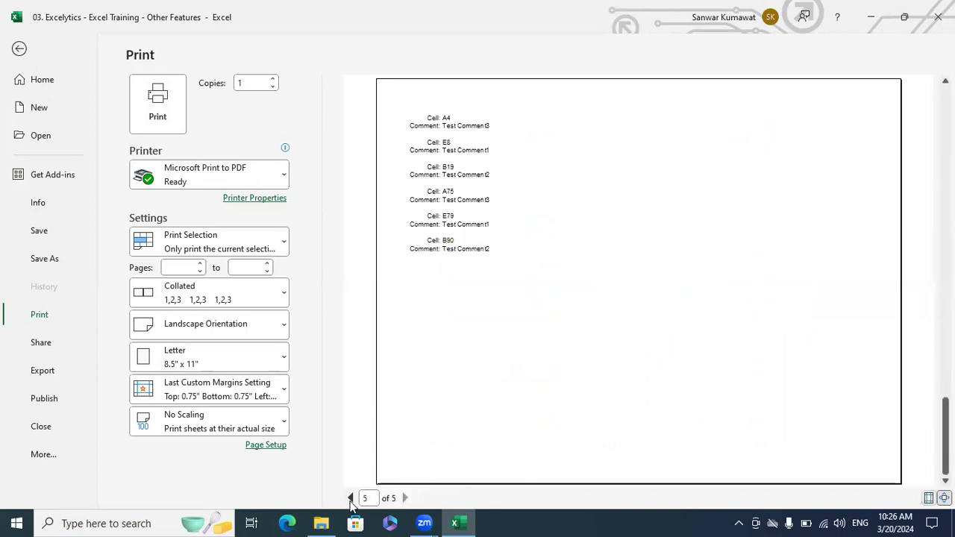
pyautogui.click(351, 497)
pyautogui.click(349, 497)
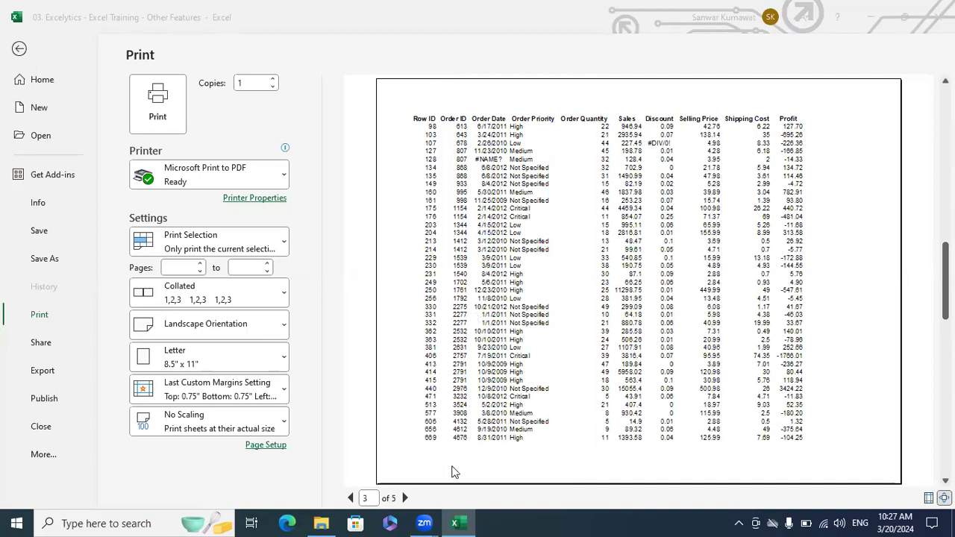
# - Move the print preview back to page 1
pyautogui.click(412, 501)
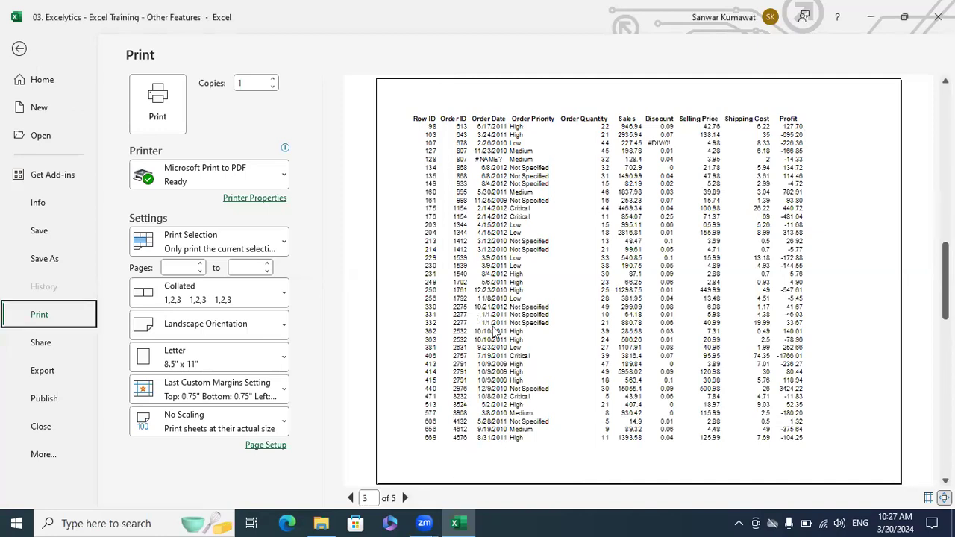
pyautogui.click(586, 205)
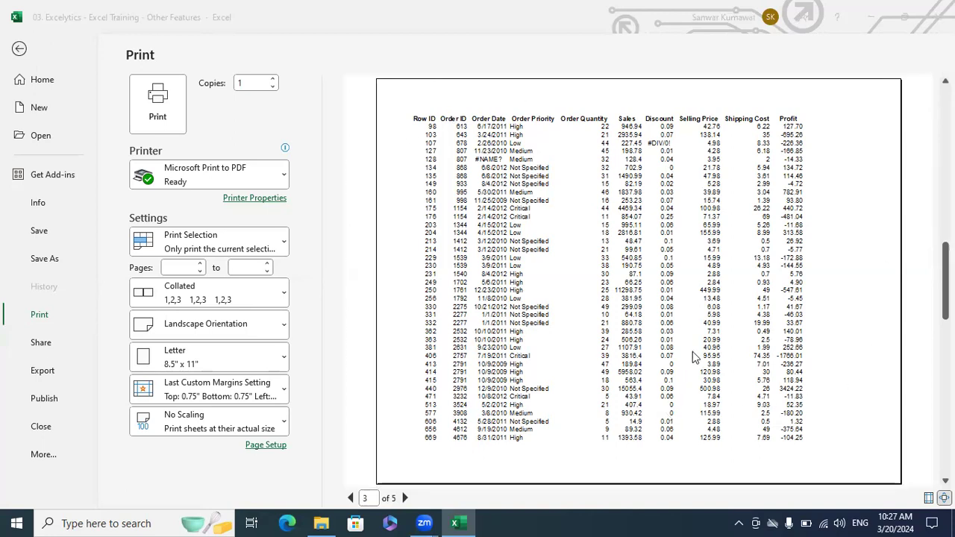
pyautogui.click(350, 498)
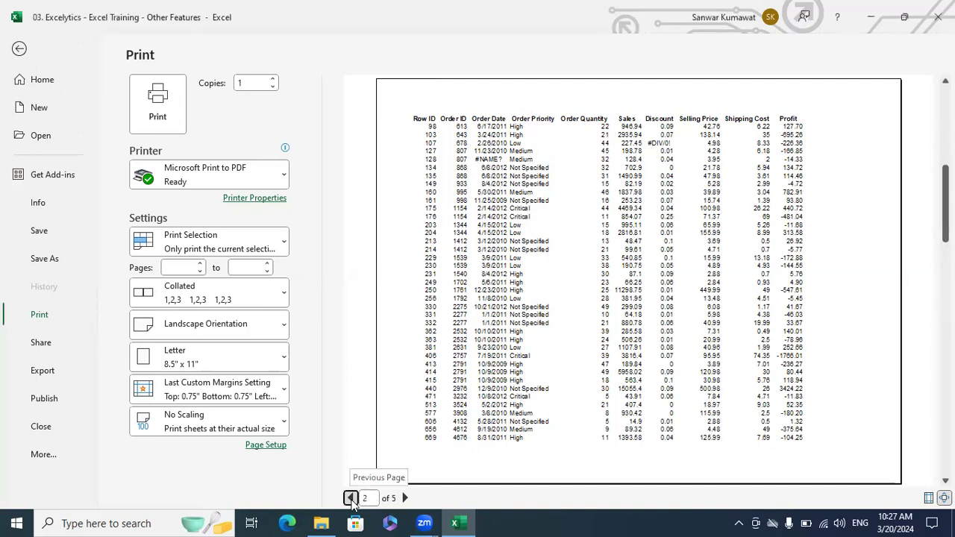
pyautogui.click(351, 498)
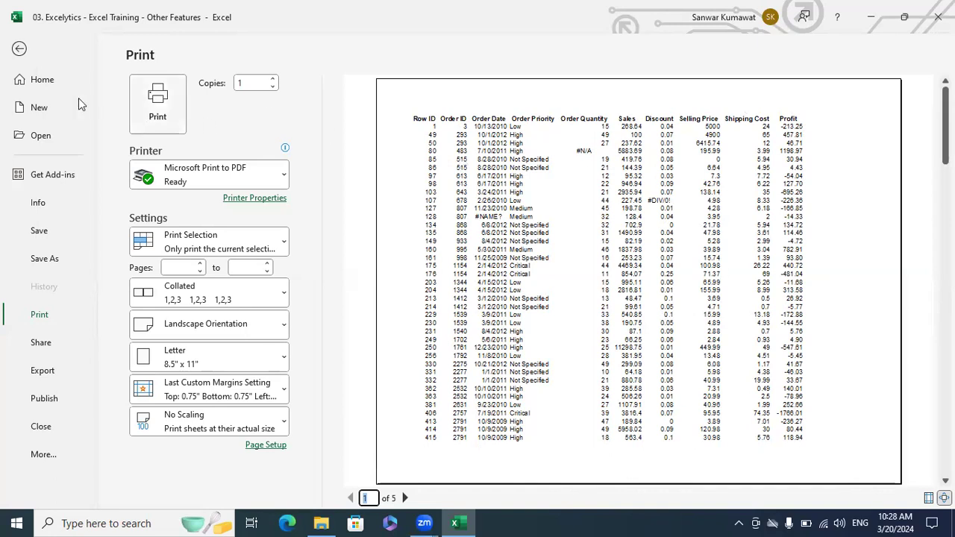
# - Reopen the print preview and bring up Page Setup's Header/Footer tab
pyautogui.click(20, 49)
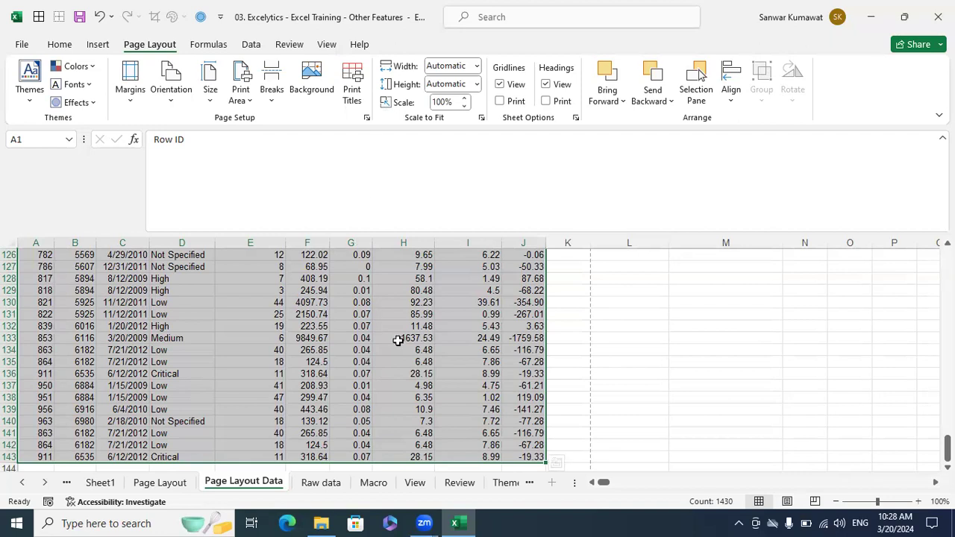
pyautogui.hotkey('ctrl', 'p')
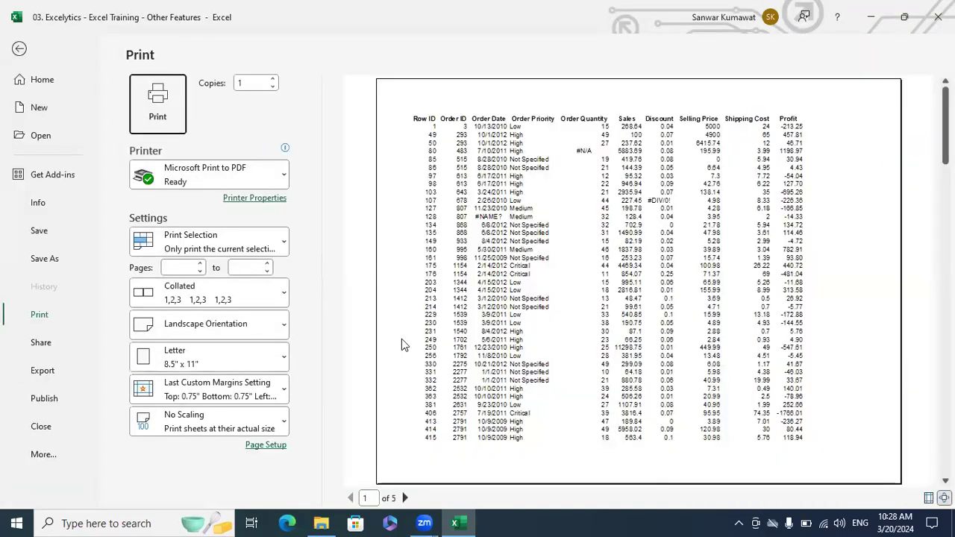
pyautogui.click(267, 444)
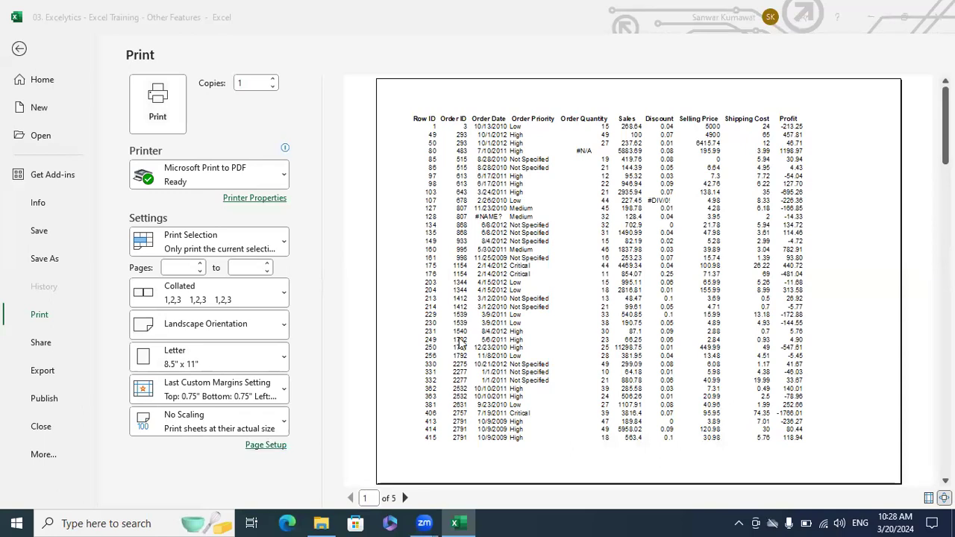
pyautogui.click(388, 149)
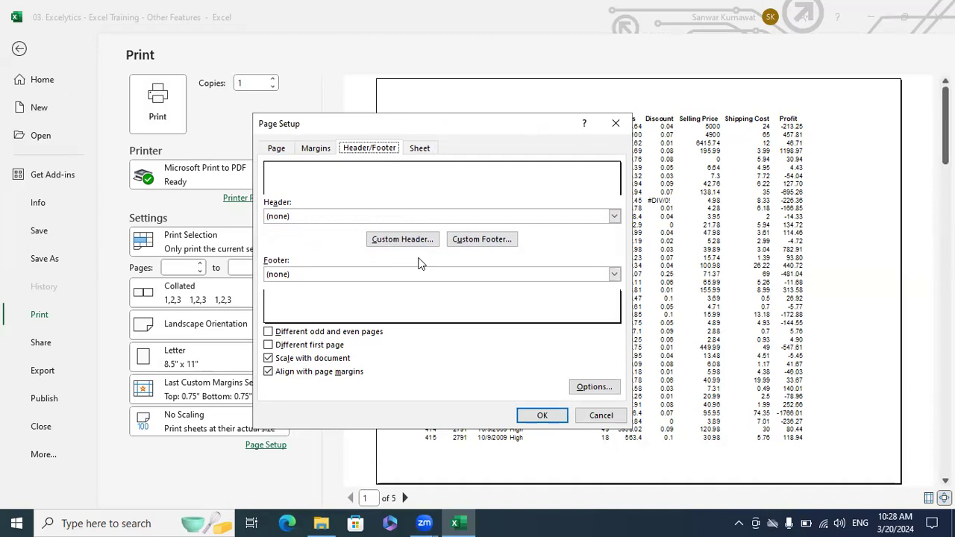
# - Build a custom header with Page at left, Date centre, Time right, and apply it
pyautogui.click(403, 239)
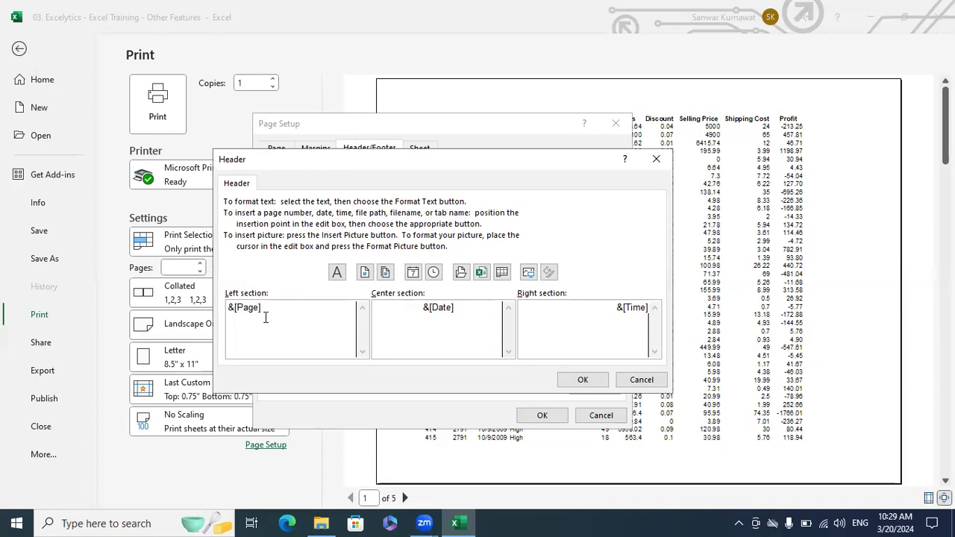
pyautogui.click(582, 379)
pyautogui.click(542, 416)
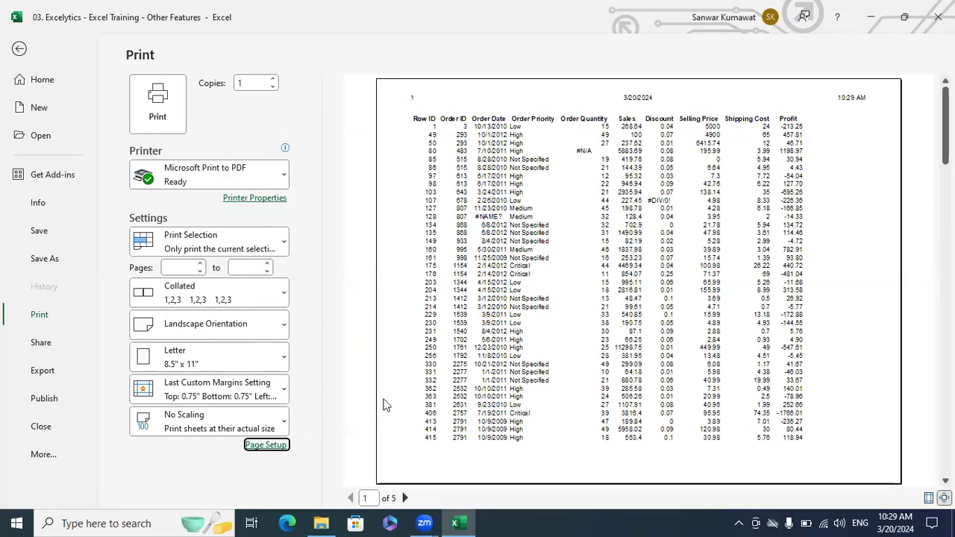
# - Review the headed preview pages up to page 5 and back to page 3, then exit
pyautogui.click(404, 497)
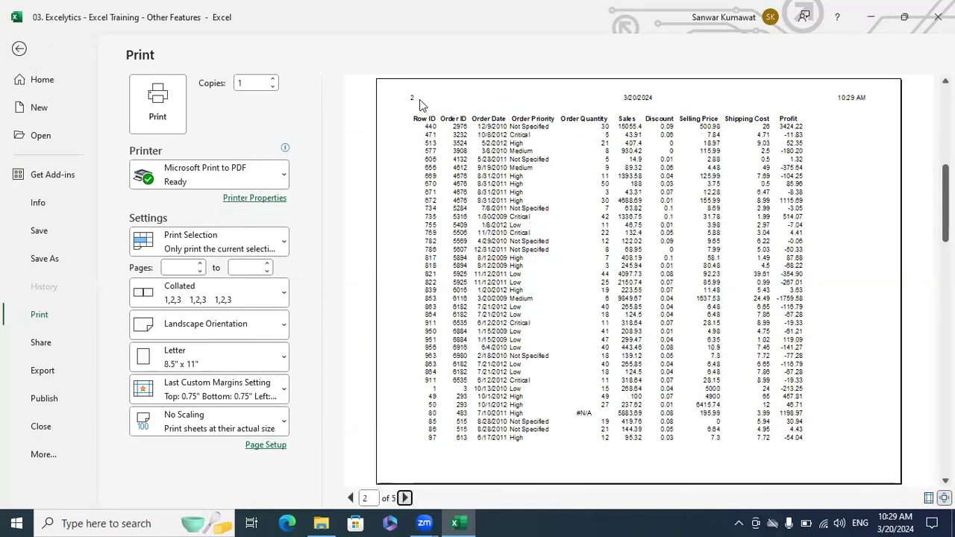
pyautogui.click(404, 498)
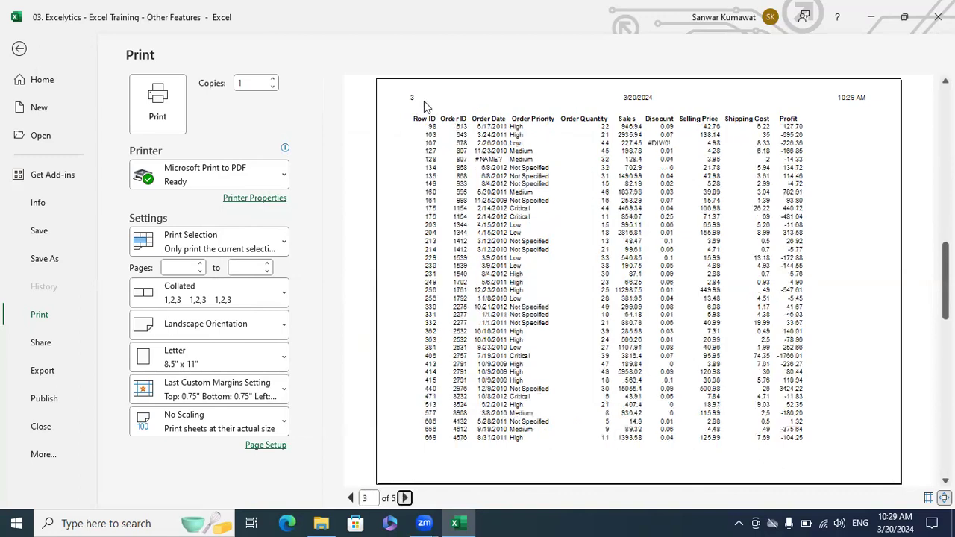
pyautogui.click(404, 497)
pyautogui.click(404, 497)
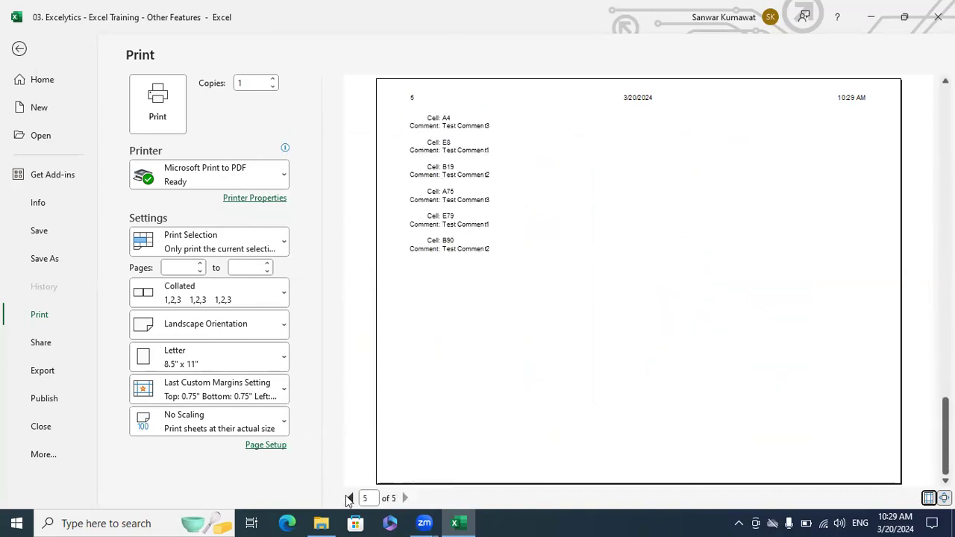
pyautogui.click(348, 497)
pyautogui.click(348, 498)
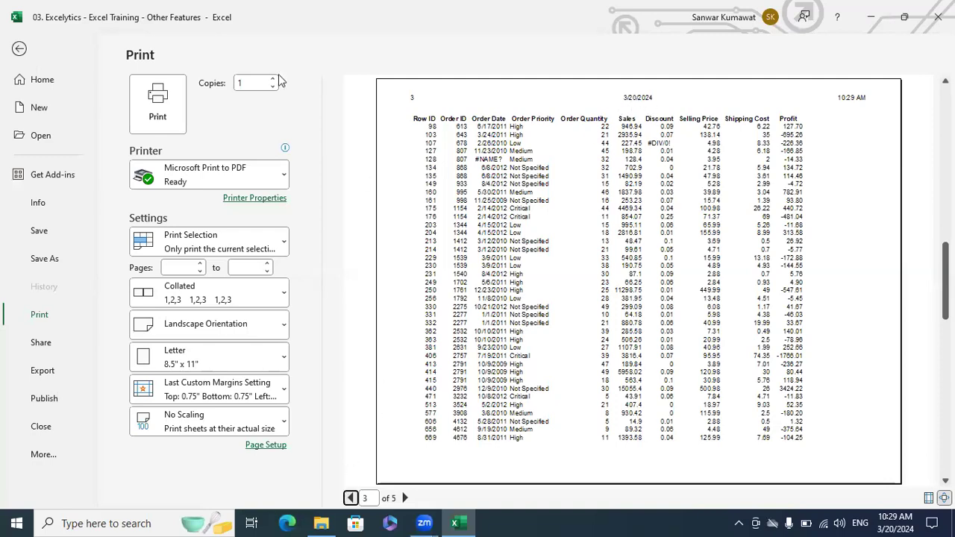
pyautogui.click(20, 50)
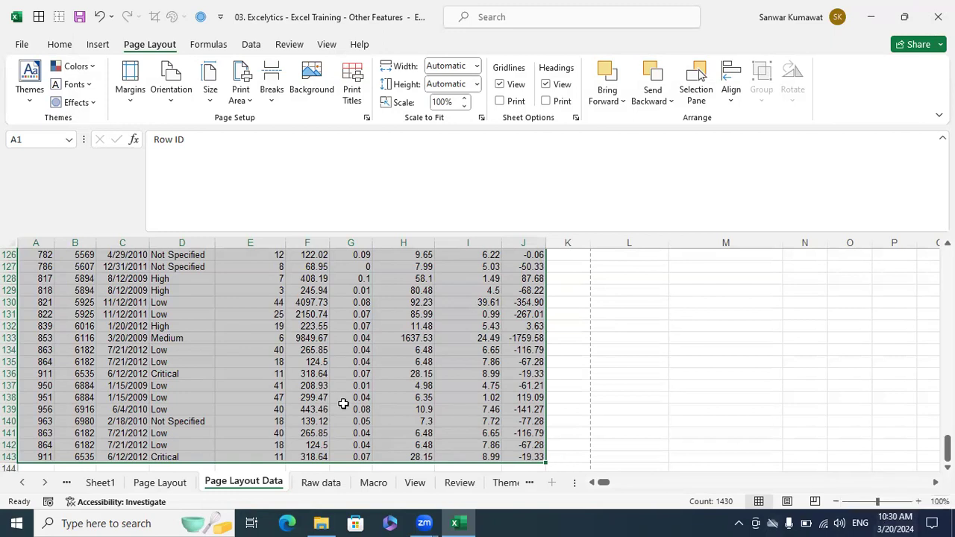
pyautogui.hotkey('ctrl', 'q')
pyautogui.press('Escape')
pyautogui.hotkey('ctrl', 'p')
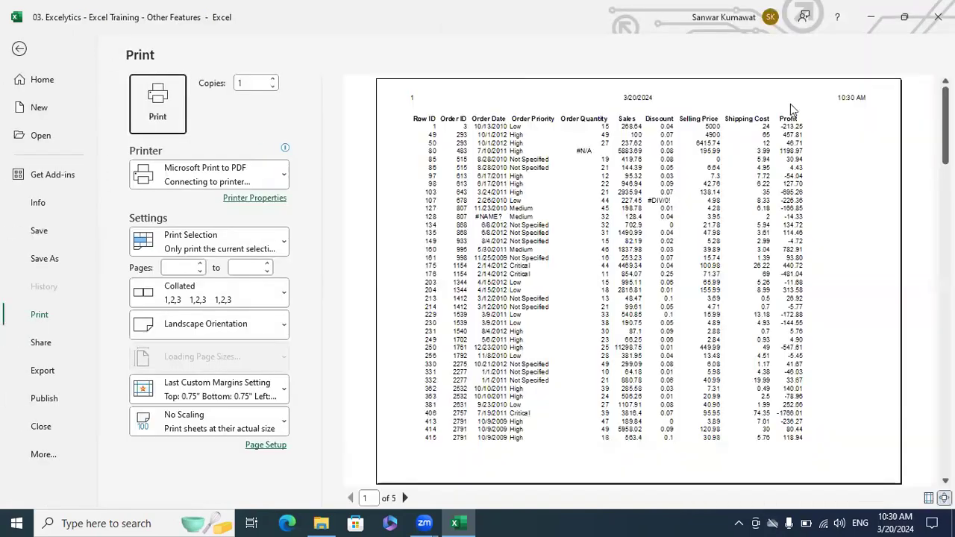
pyautogui.click(405, 498)
pyautogui.click(405, 498)
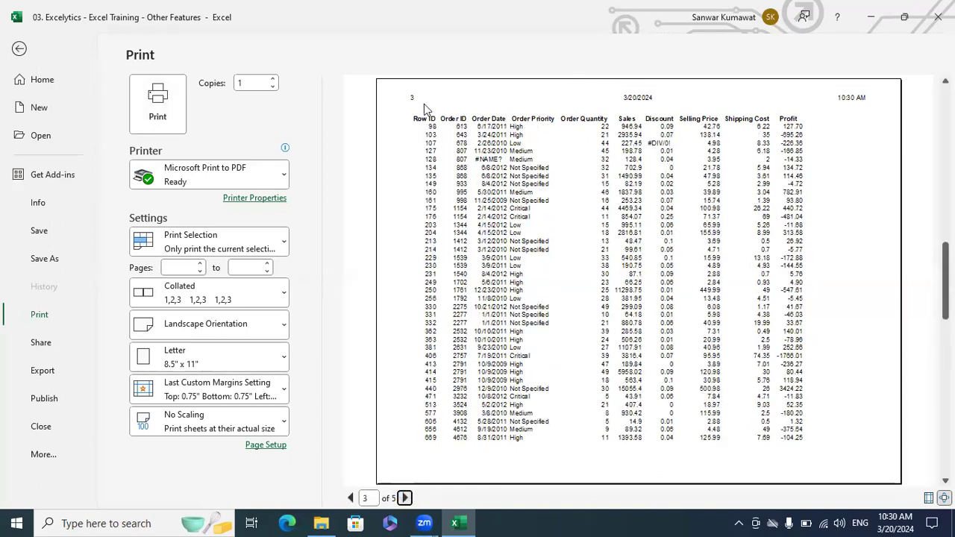
pyautogui.click(21, 49)
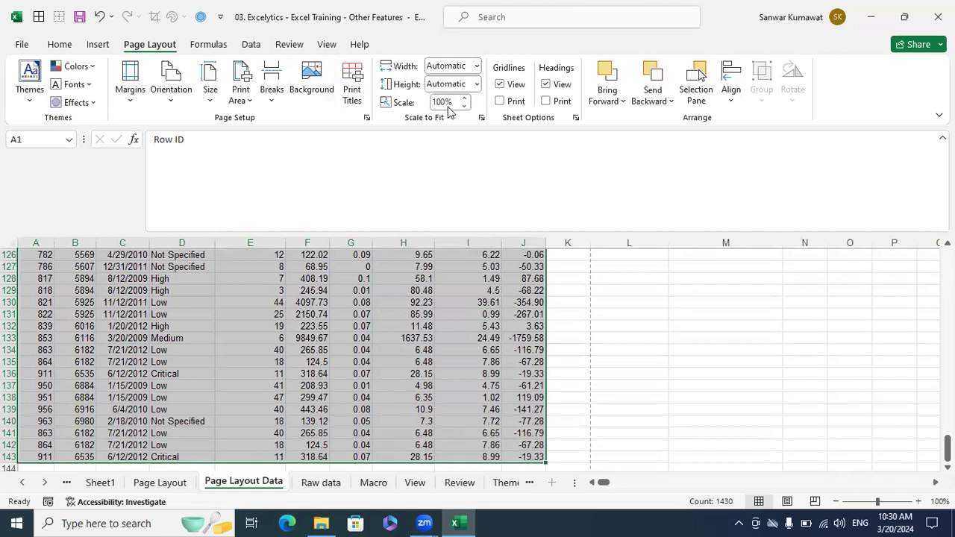
# - Deselect the data and click around the empty cells beside the table
pyautogui.click(662, 324)
pyautogui.click(709, 337)
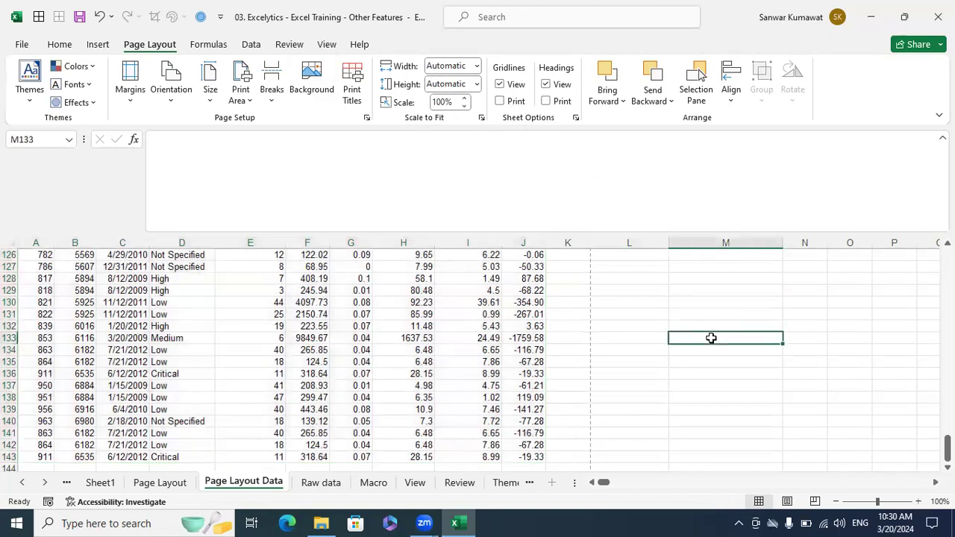
pyautogui.scroll(-5, 710, 336)
pyautogui.click(629, 347)
pyautogui.click(440, 405)
pyautogui.click(775, 299)
pyautogui.click(785, 336)
pyautogui.click(746, 326)
pyautogui.click(683, 306)
pyautogui.scroll(1, 672, 324)
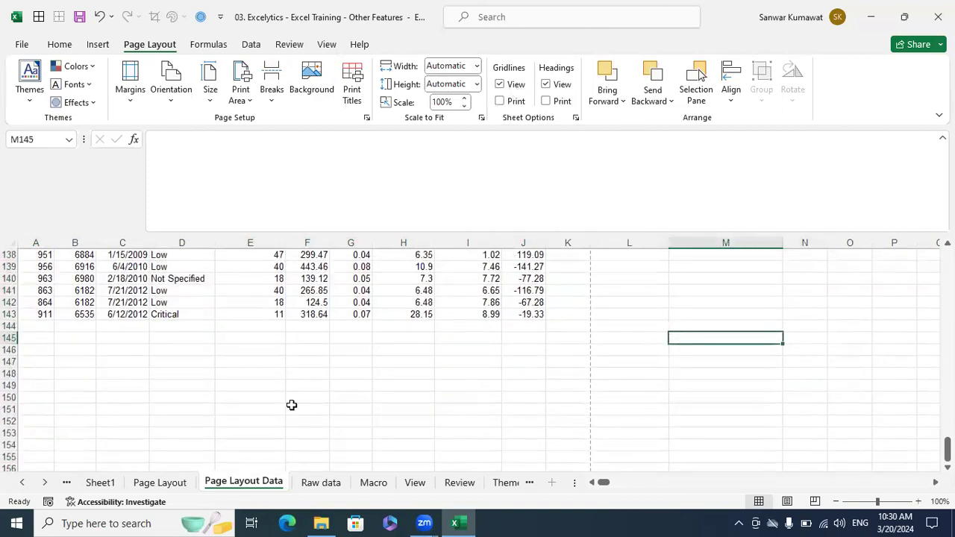
pyautogui.scroll(12, 254, 375)
pyautogui.scroll(20, 43, 256)
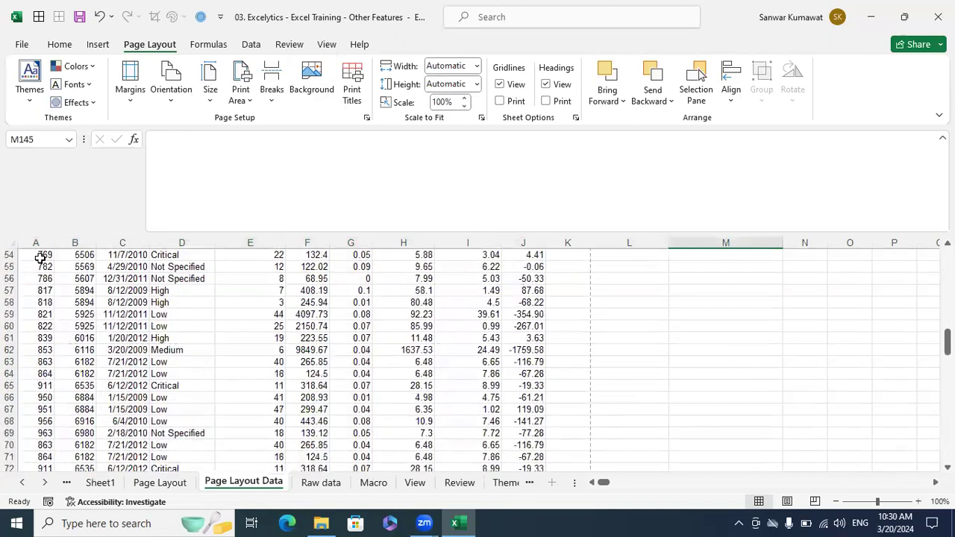
# - Select the full table A1:J143 from Row ID to Profit and preview its printout
pyautogui.hotkey('ctrl', 'Home')
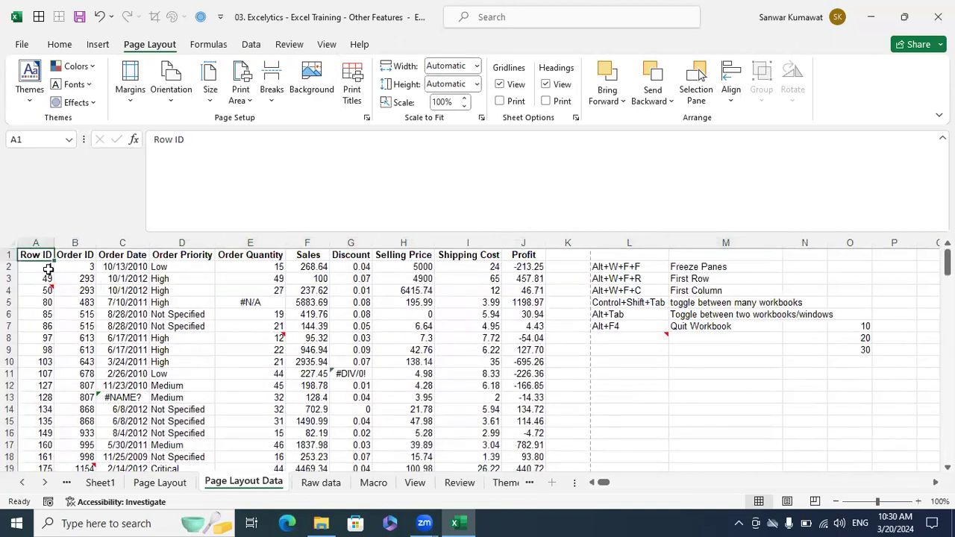
pyautogui.hotkey('shift', 'Right')
pyautogui.hotkey('ctrl', 'q')
pyautogui.press('Right')
pyautogui.press('Right')
pyautogui.press('Right')
pyautogui.press('Right')
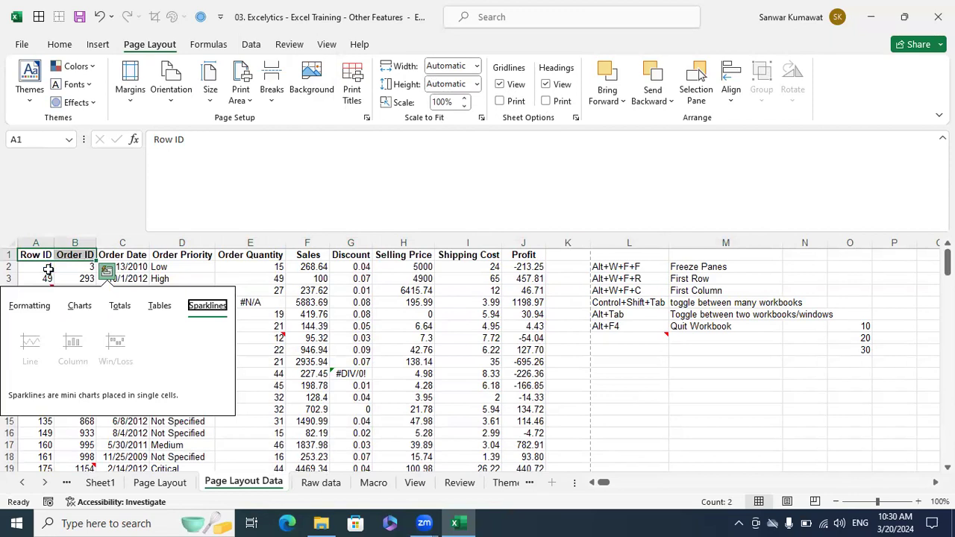
pyautogui.press('Escape')
pyautogui.hotkey('ctrl', 'shift', 'Right')
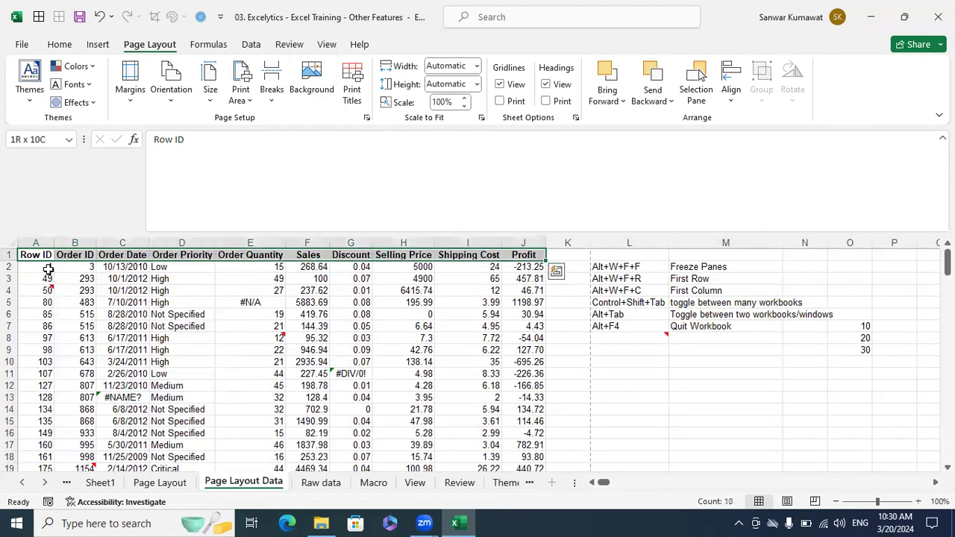
pyautogui.hotkey('ctrl', 'shift', 'Down')
pyautogui.hotkey('ctrl', 'p')
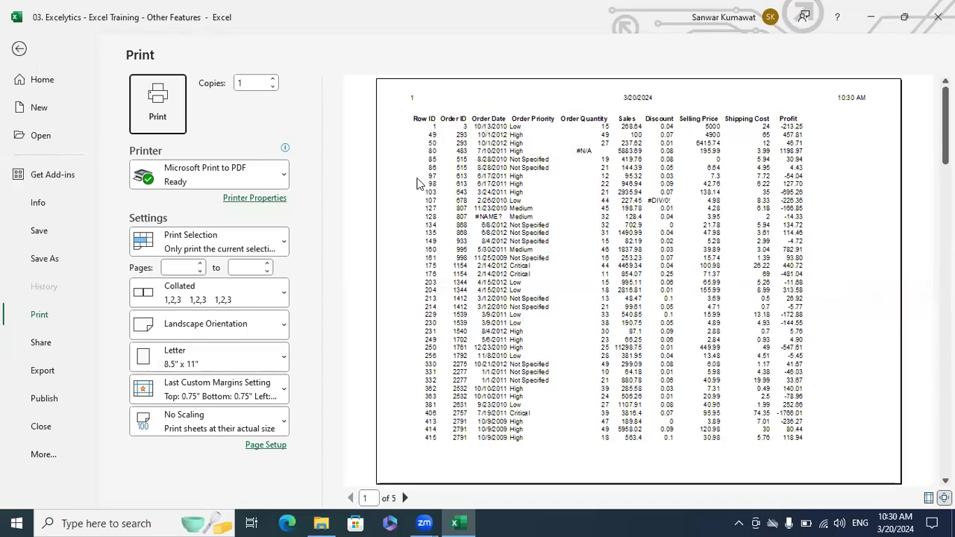
pyautogui.click(22, 50)
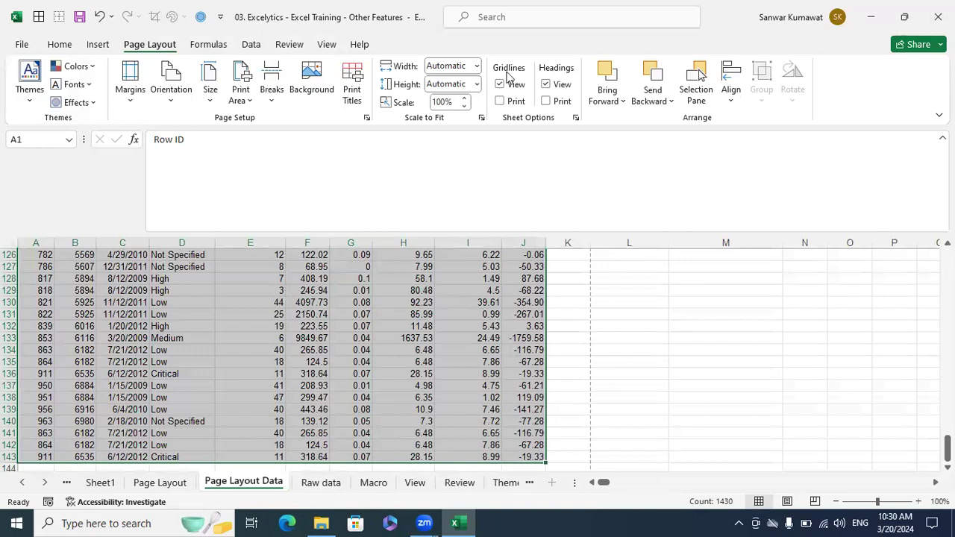
pyautogui.click(500, 102)
pyautogui.hotkey('ctrl', 'p')
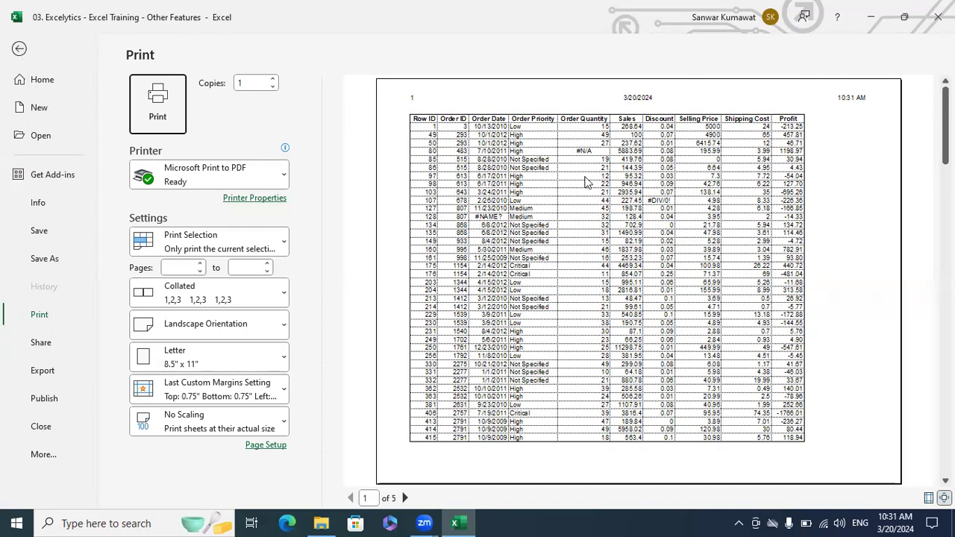
pyautogui.click(20, 50)
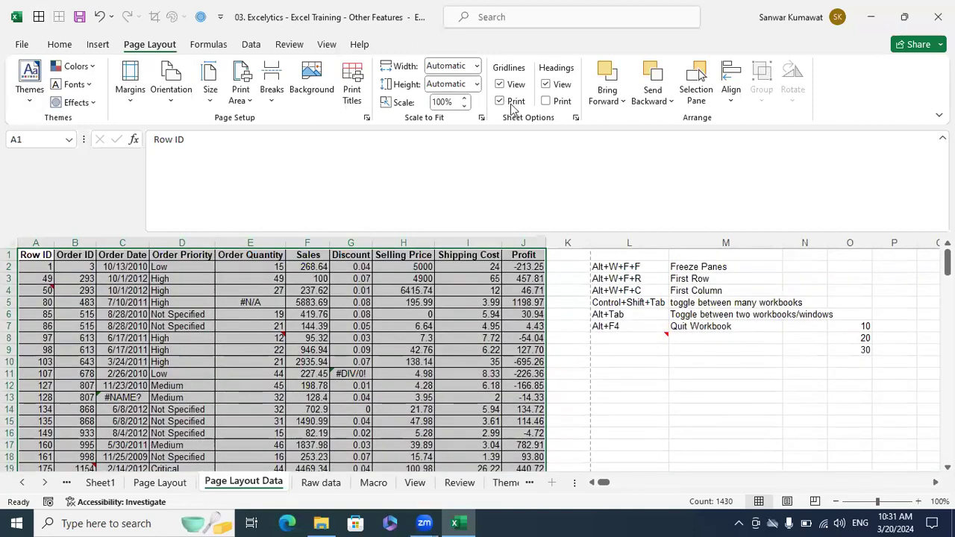
pyautogui.click(502, 102)
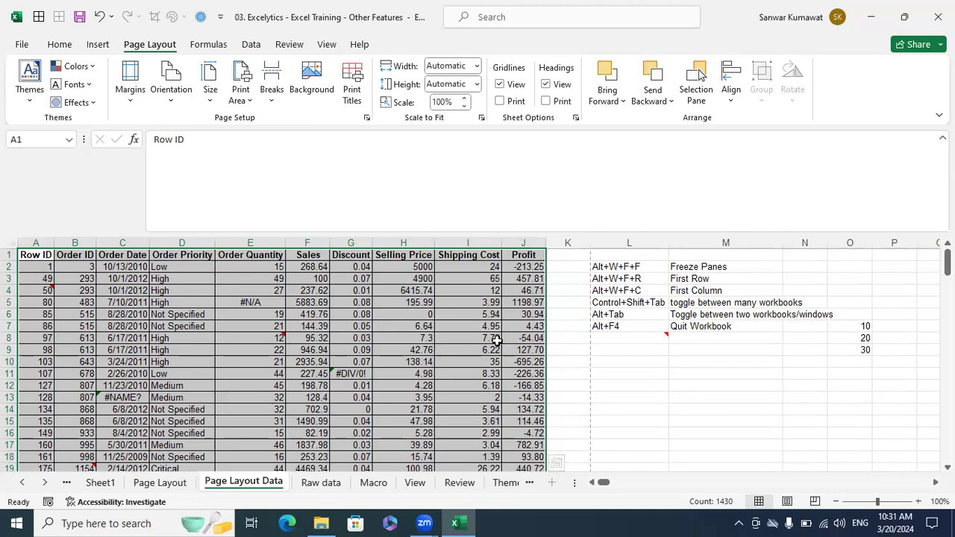
pyautogui.hotkey('ctrl', 'p')
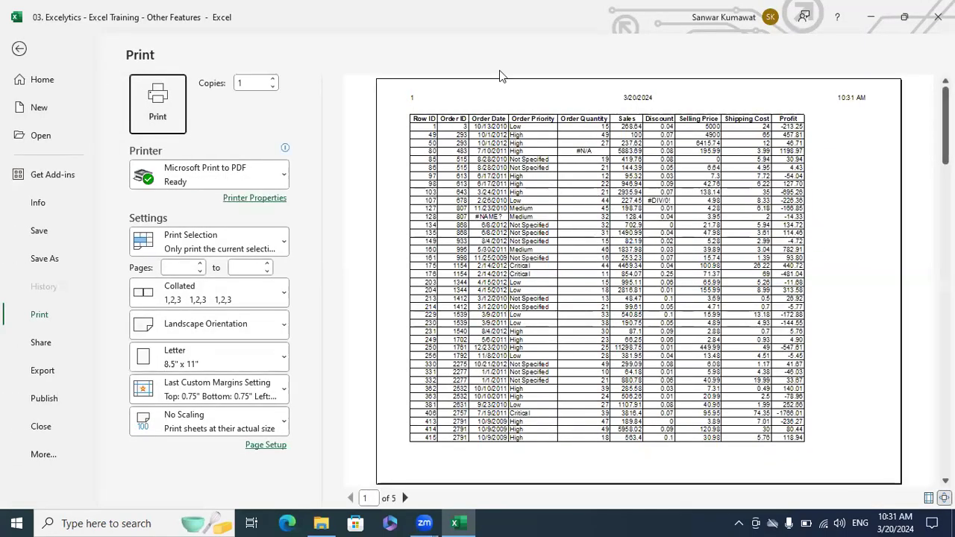
pyautogui.click(19, 49)
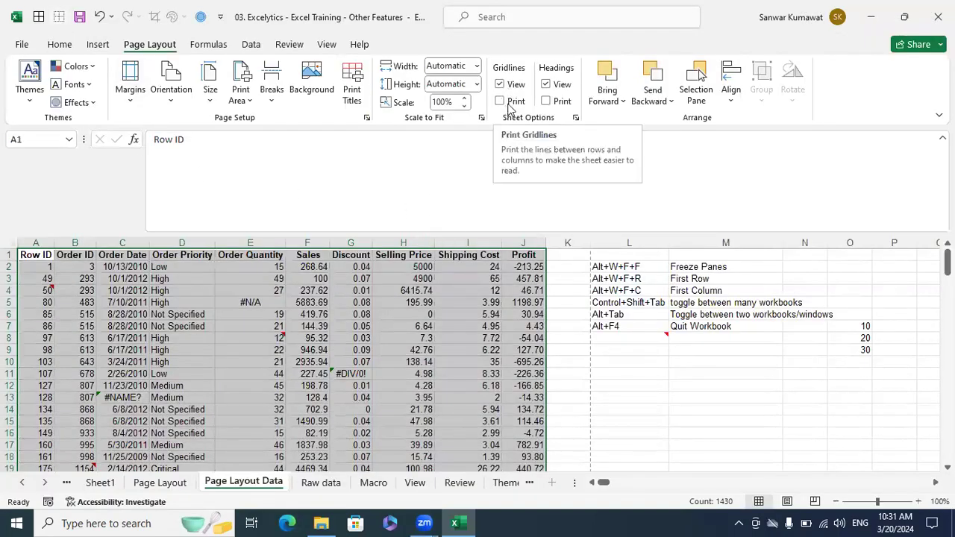
# - Toggle on-screen headings off and on, tick Headings Print, and check the preview
pyautogui.click(548, 86)
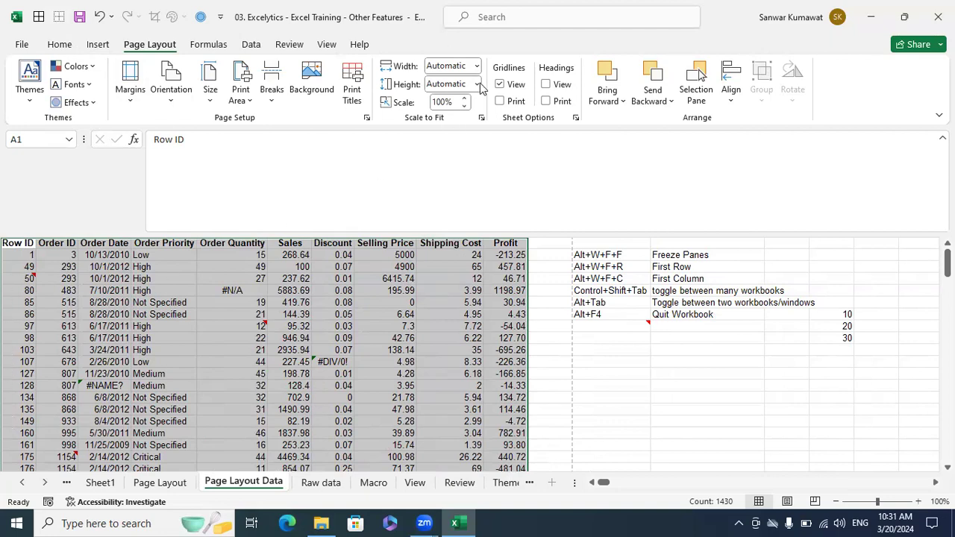
pyautogui.click(561, 85)
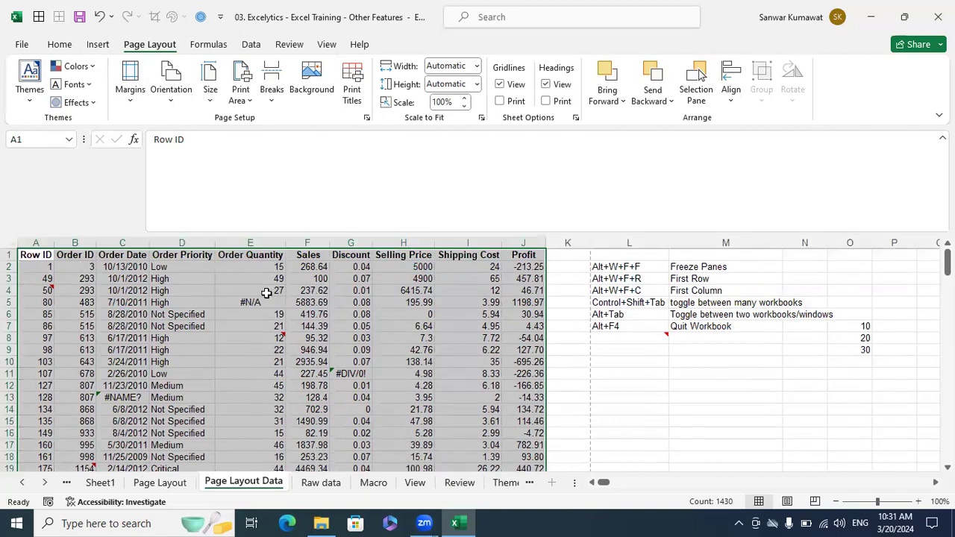
pyautogui.click(552, 103)
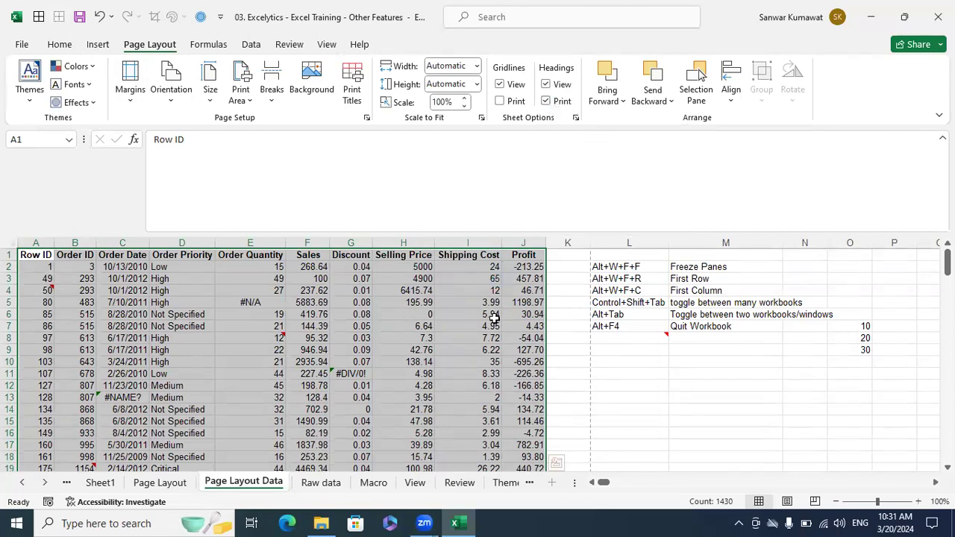
pyautogui.hotkey('ctrl', 'p')
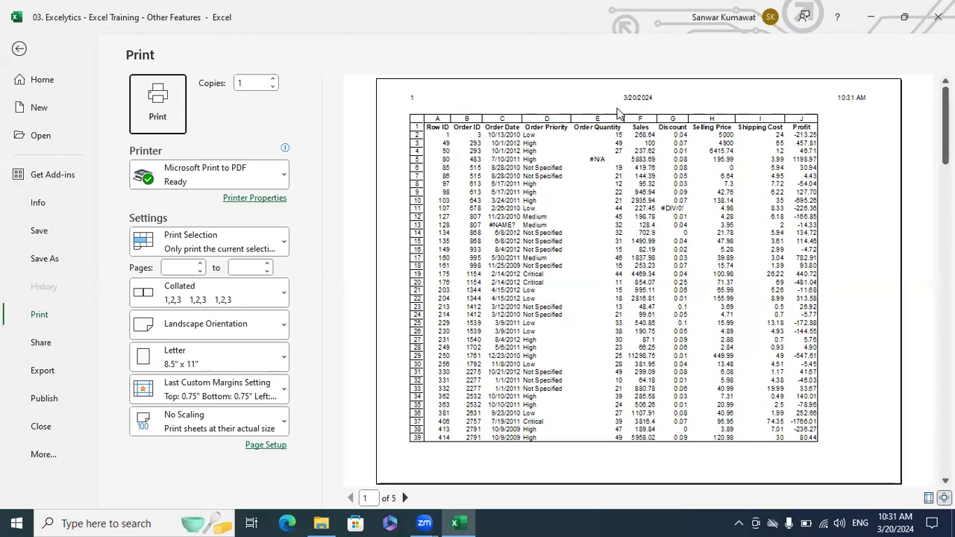
pyautogui.click(20, 50)
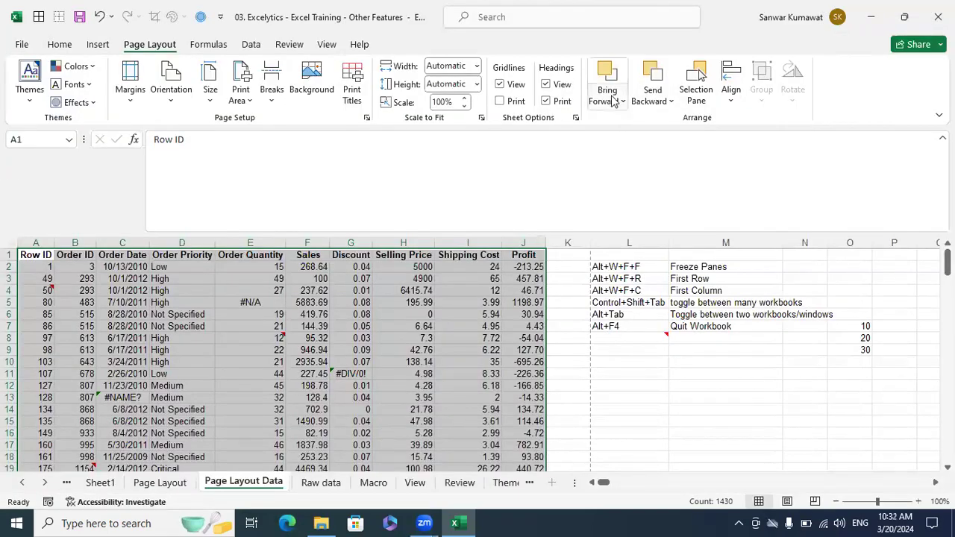
# - Browse the sheet tabs through Page Layout, Raw data and View to Themes
pyautogui.click(623, 317)
pyautogui.click(165, 485)
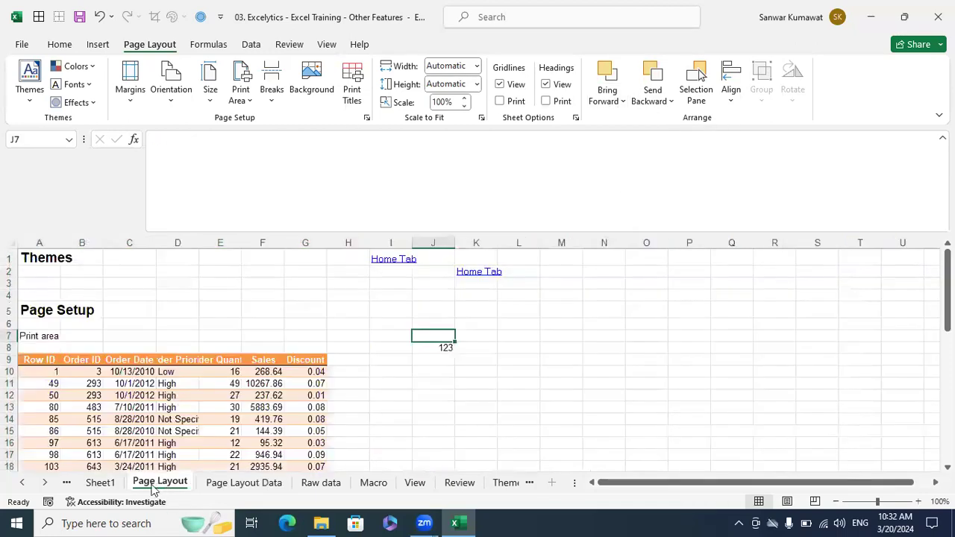
pyautogui.click(247, 481)
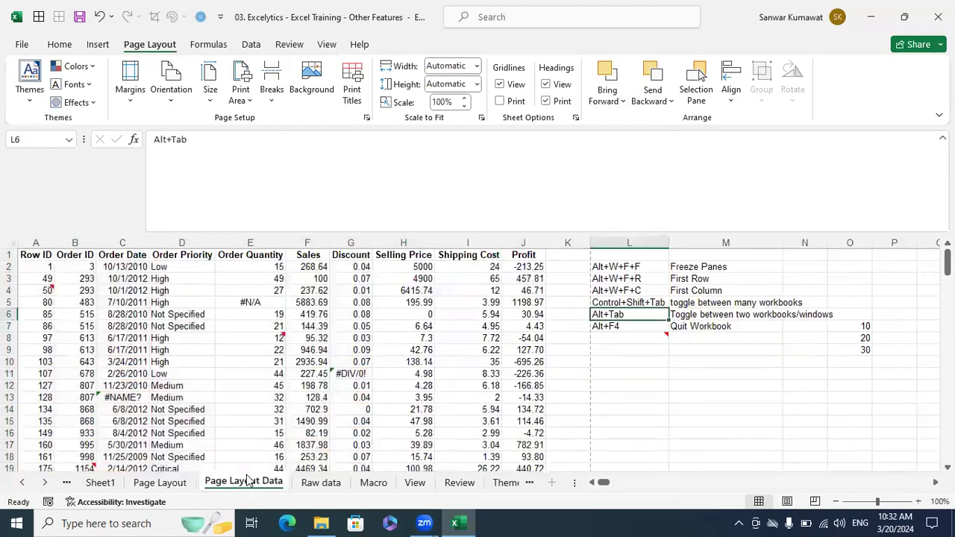
pyautogui.click(319, 483)
pyautogui.click(412, 482)
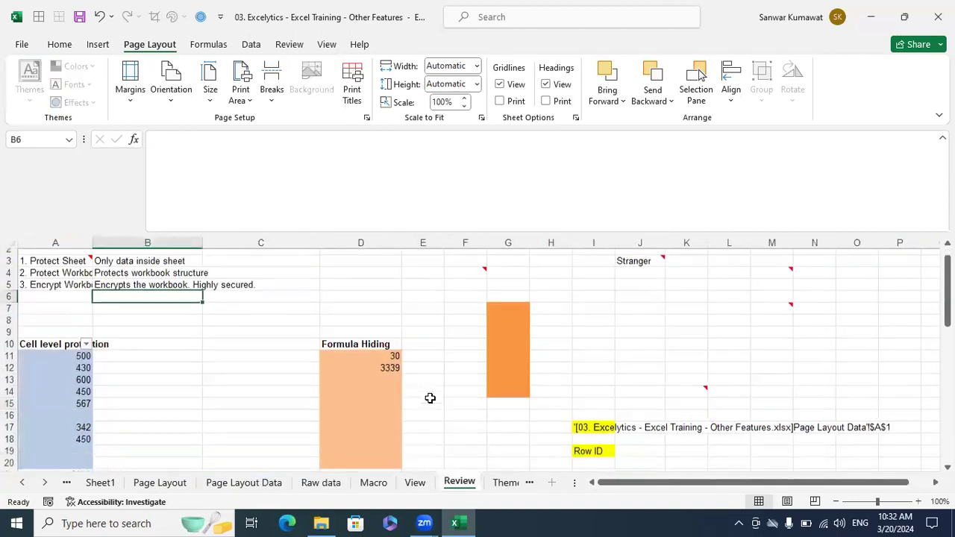
pyautogui.scroll(-20, 432, 396)
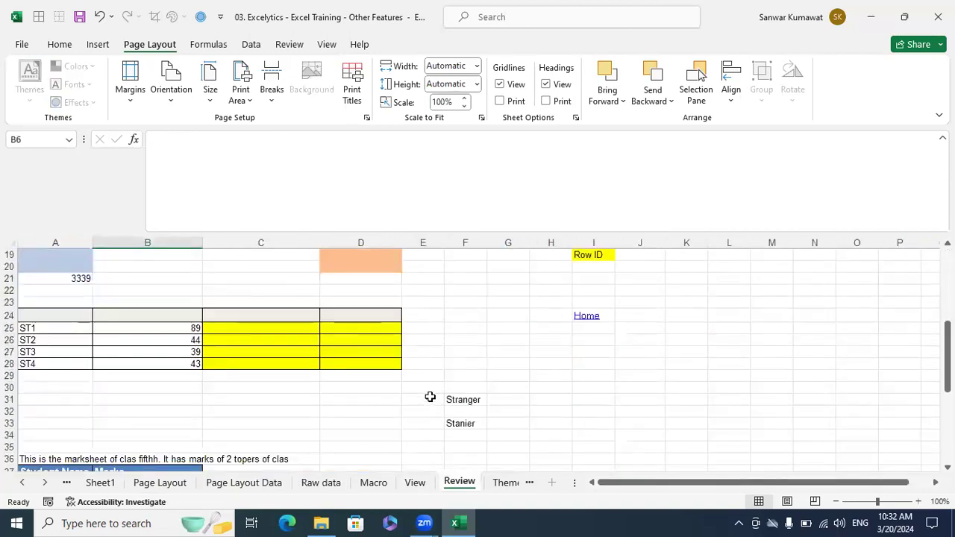
pyautogui.scroll(20, 435, 394)
pyautogui.click(491, 483)
# - Copy the blue rounded rectangle to the right of the original with Ctrl+drag
pyautogui.scroll(1, 489, 410)
pyautogui.click(396, 283)
pyautogui.moveTo(403, 310); pyautogui.dragTo(705, 312)
pyautogui.click(553, 293)
# - Fill the middle rectangle yellow and the right rectangle red
pyautogui.click(60, 44)
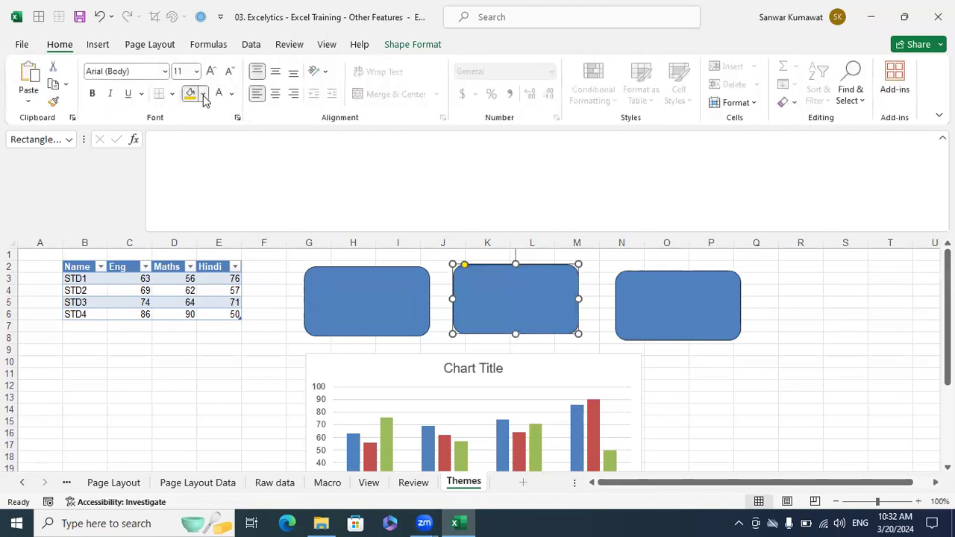
pyautogui.click(202, 94)
pyautogui.click(224, 247)
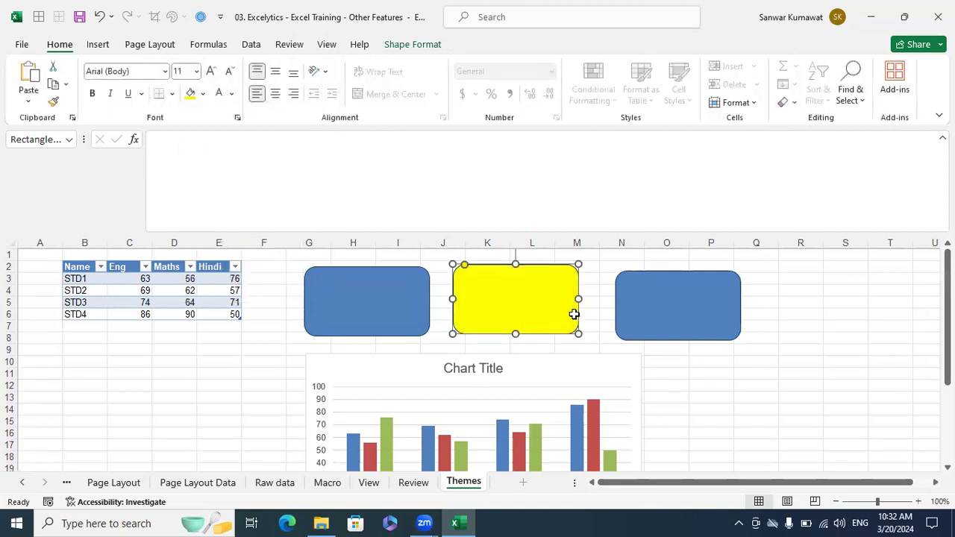
pyautogui.click(640, 306)
pyautogui.click(202, 94)
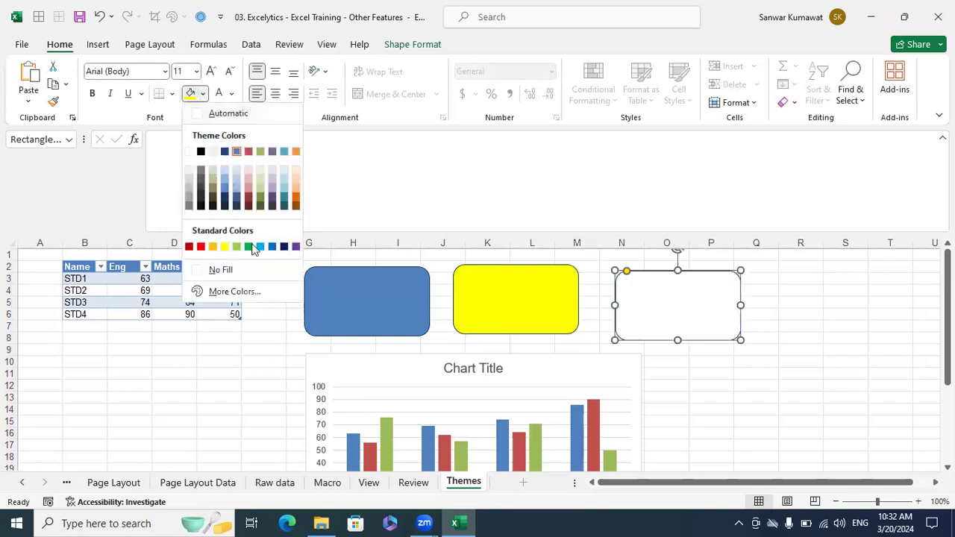
pyautogui.click(201, 247)
pyautogui.click(751, 384)
# - Slide the yellow shape right so it overlaps the red one
pyautogui.moveTo(522, 292); pyautogui.dragTo(591, 293)
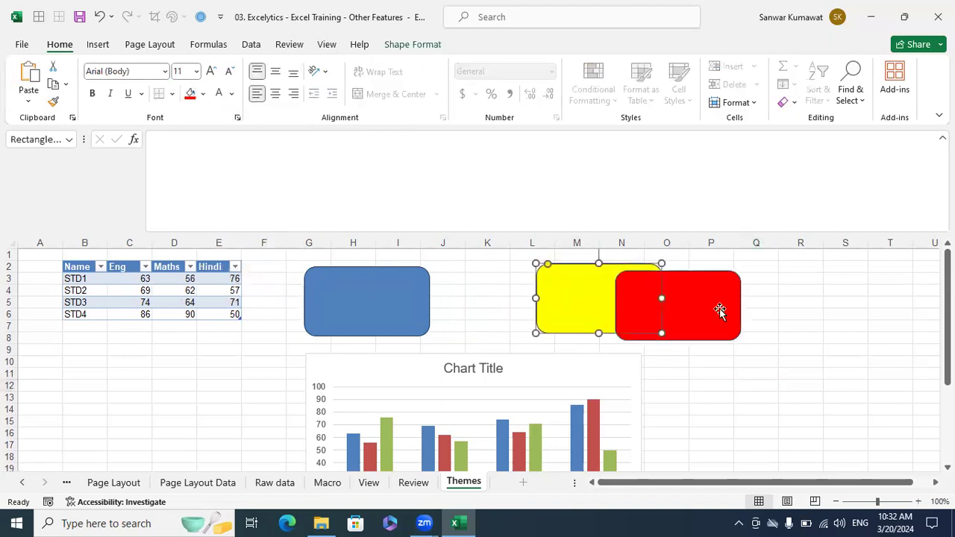
pyautogui.click(791, 322)
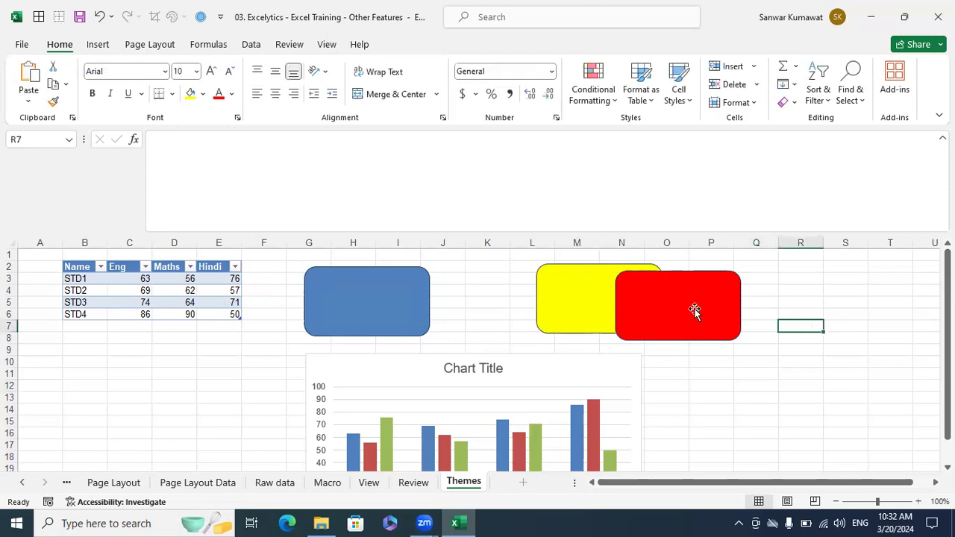
pyautogui.click(690, 311)
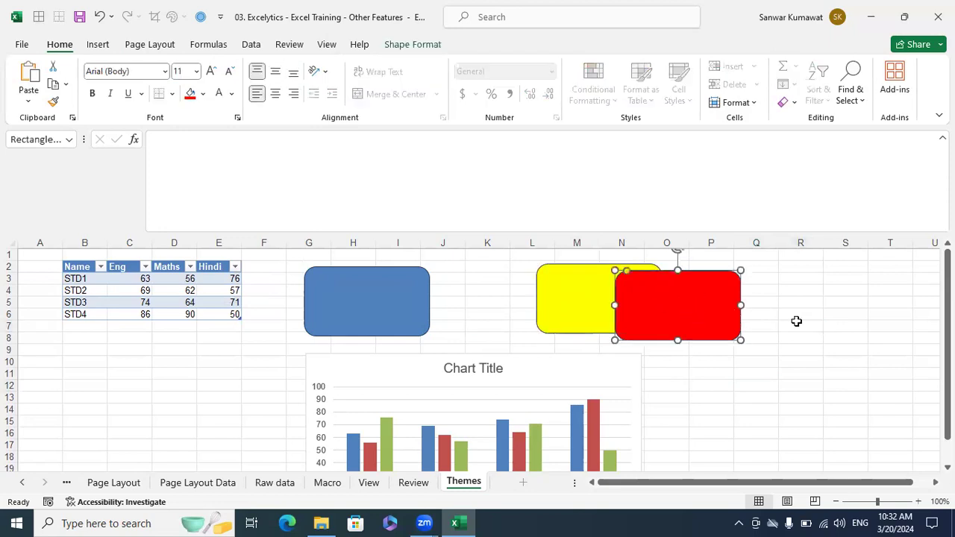
pyautogui.click(841, 326)
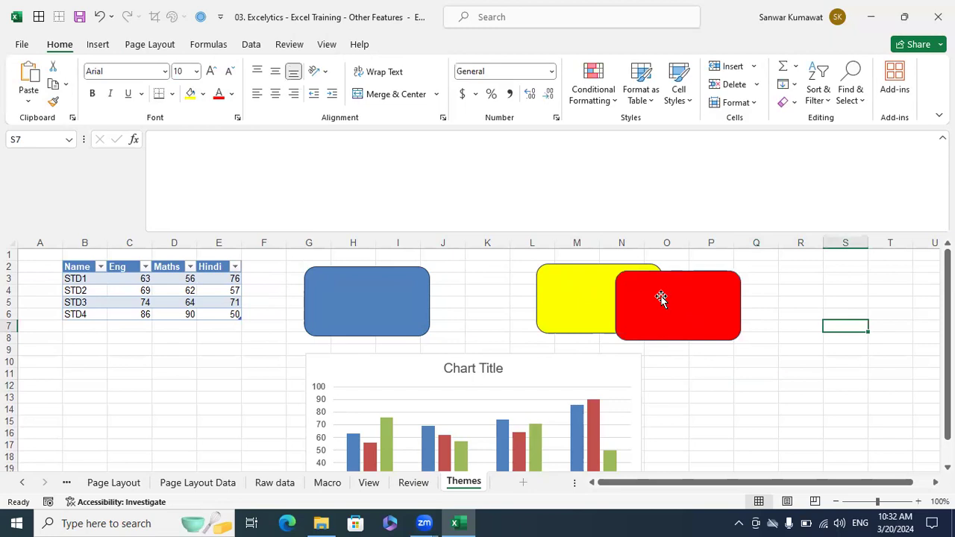
pyautogui.click(150, 44)
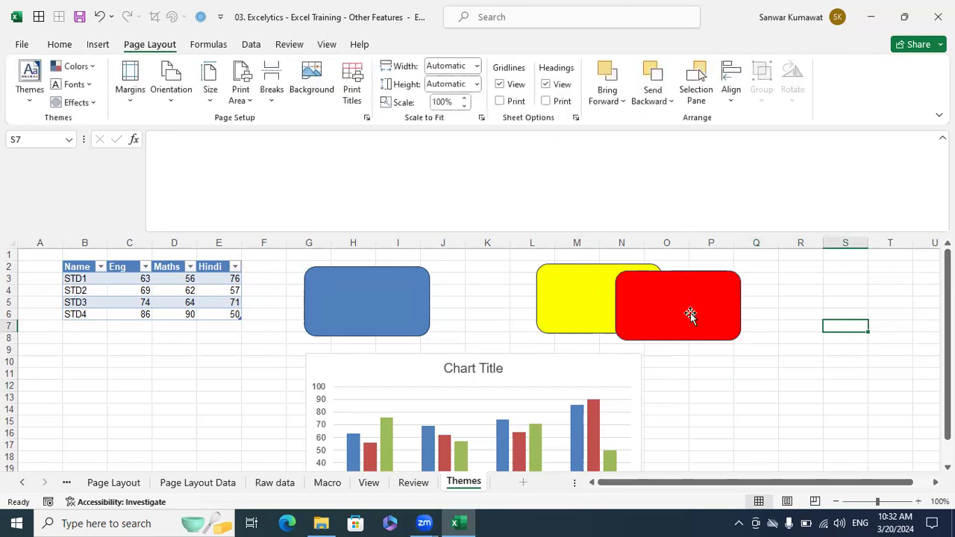
# - Send the red rounded rectangle backward so the yellow shape covers it
pyautogui.click(669, 313)
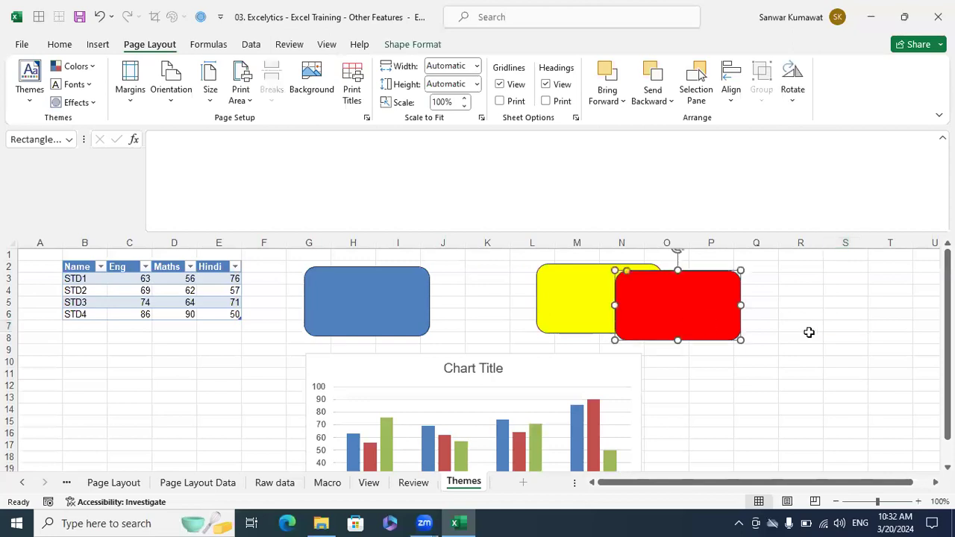
pyautogui.click(652, 83)
pyautogui.click(843, 312)
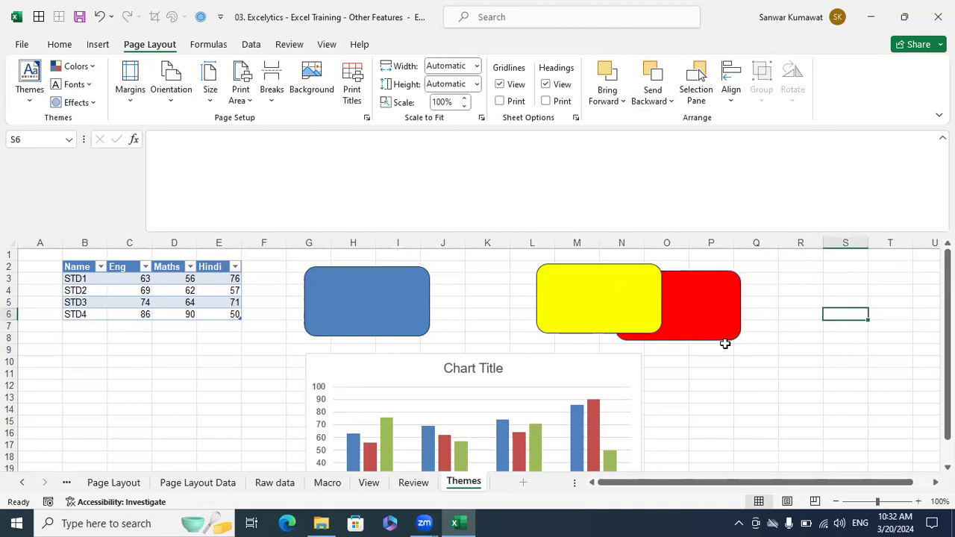
# - Move the blue rectangle just below the red one and shift the chart left, clear of the shapes
pyautogui.moveTo(380, 320); pyautogui.dragTo(676, 346)
pyautogui.moveTo(552, 375); pyautogui.dragTo(491, 382)
pyautogui.click(666, 409)
pyautogui.moveTo(686, 367)
pyautogui.mouseDown()
pyautogui.moveTo(712, 335)
pyautogui.moveTo(690, 367)
pyautogui.mouseUp()
pyautogui.click(594, 296)
pyautogui.click(756, 431)
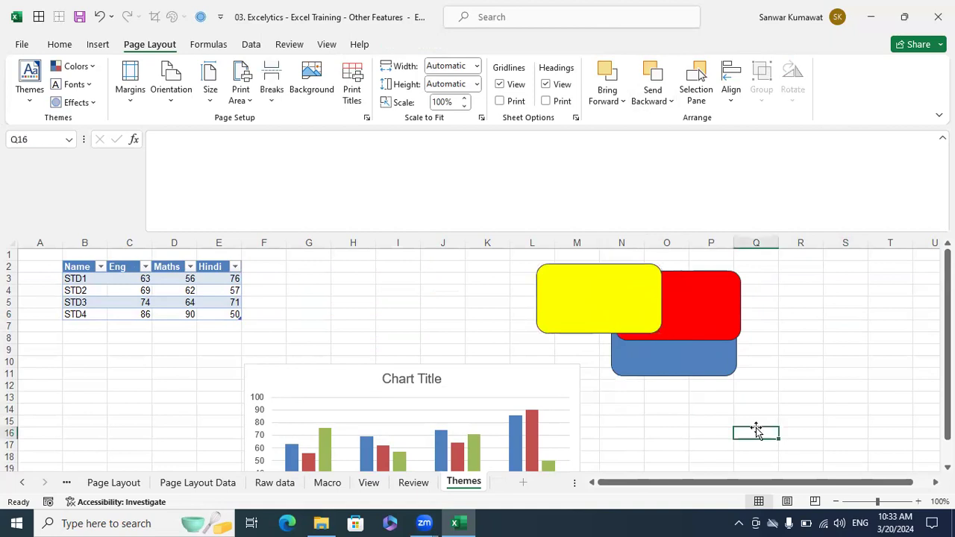
# - Bring the blue rectangle to the front and open the Selection Pane
pyautogui.click(697, 363)
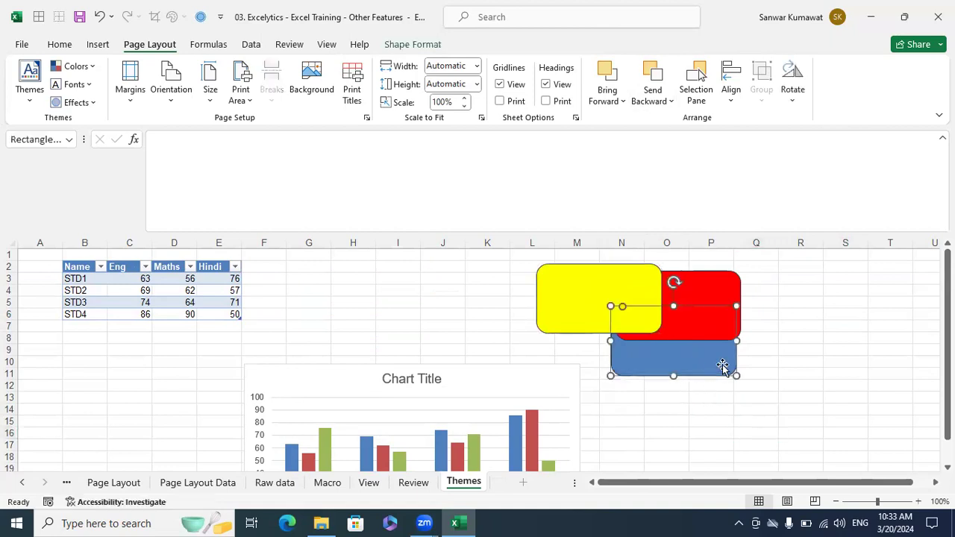
pyautogui.click(624, 102)
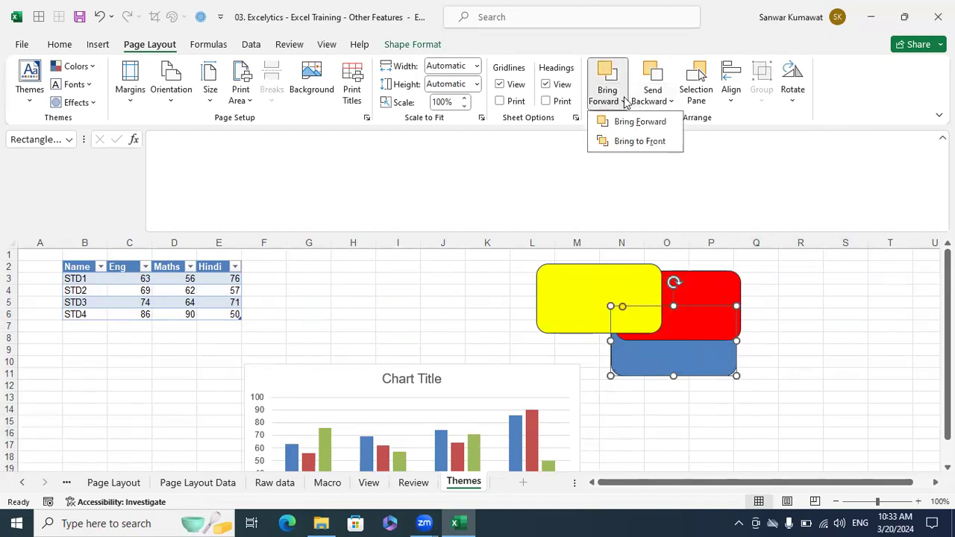
pyautogui.click(632, 141)
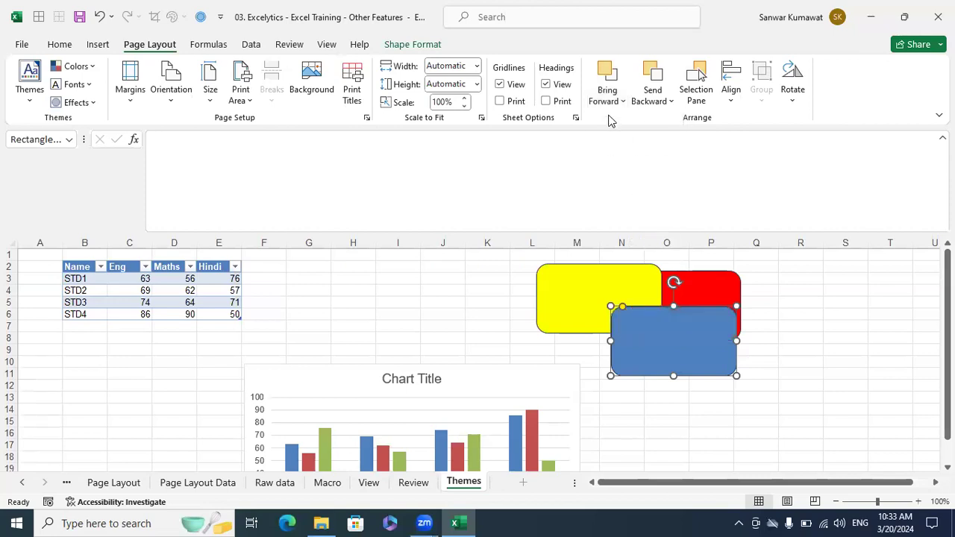
pyautogui.click(828, 385)
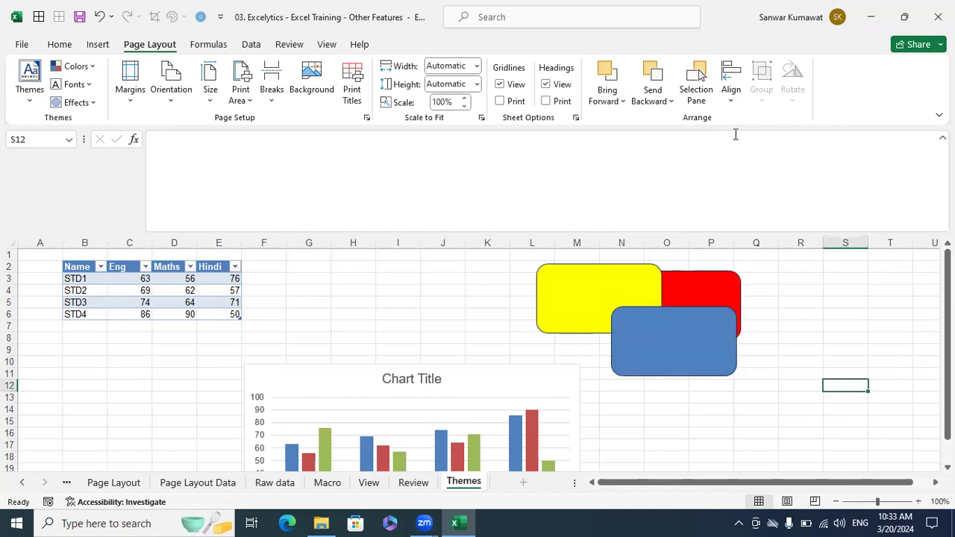
pyautogui.click(697, 95)
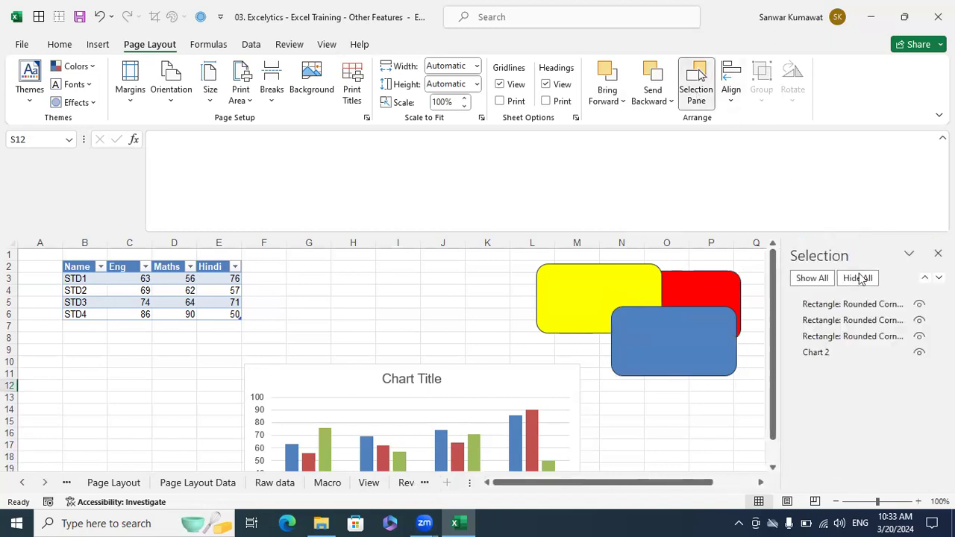
# - Select the blue, yellow and red rectangles and Chart 2 in turn from the Selection Pane
pyautogui.click(854, 306)
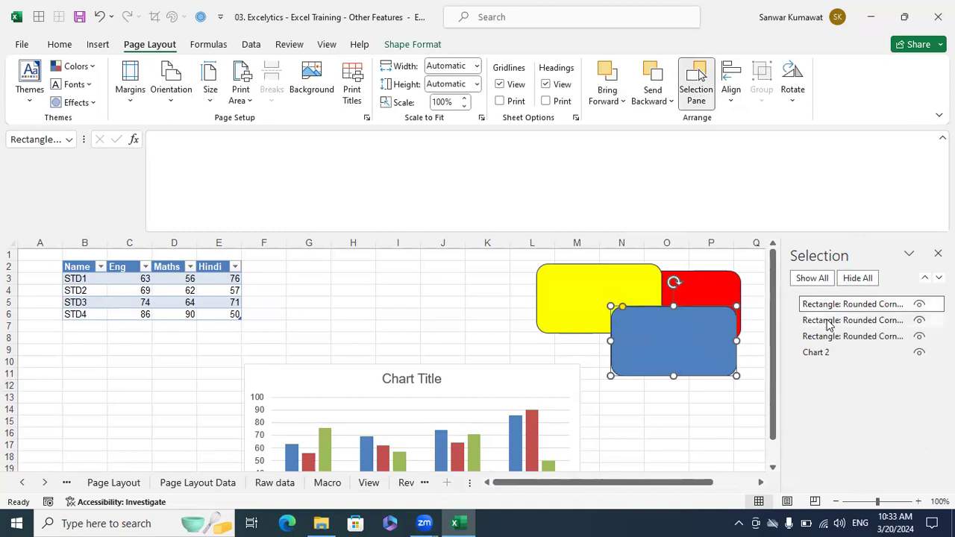
pyautogui.click(829, 323)
pyautogui.click(826, 338)
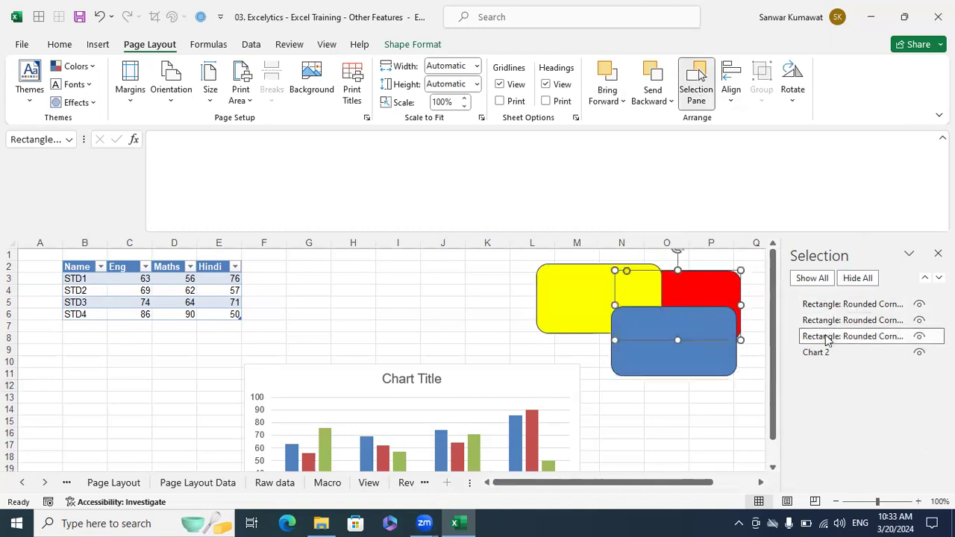
pyautogui.click(827, 320)
pyautogui.moveTo(827, 306); pyautogui.dragTo(827, 326)
pyautogui.click(827, 328)
pyautogui.click(825, 336)
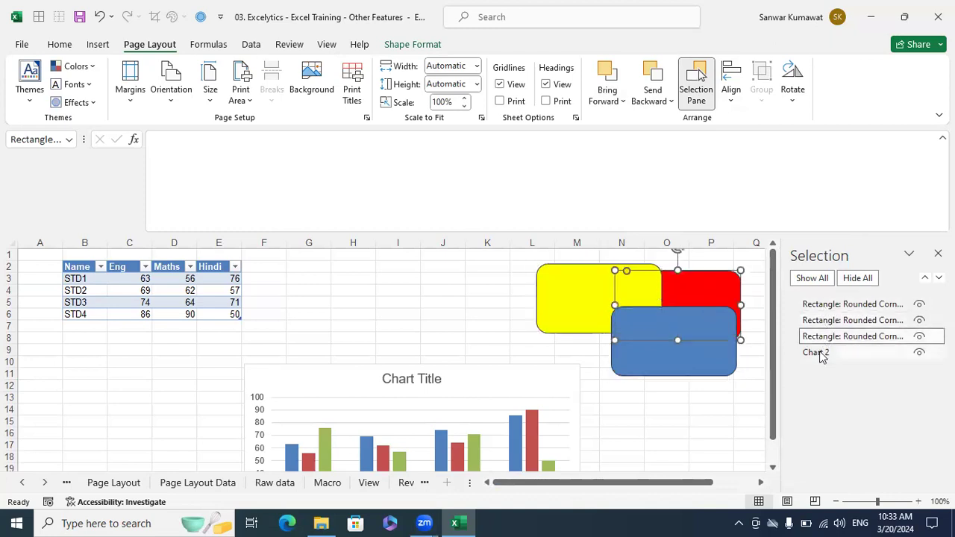
pyautogui.click(821, 352)
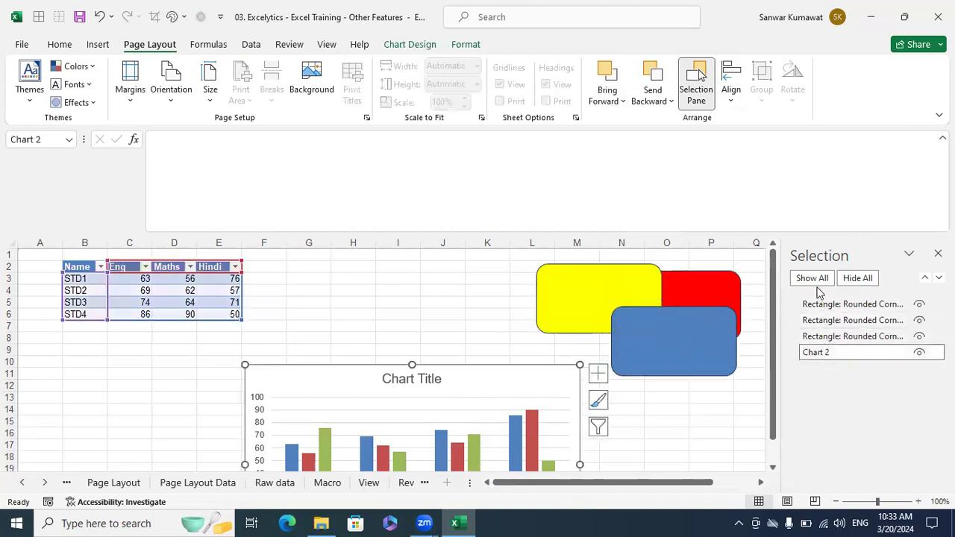
# - Hide all objects, show them all again, deselect via cell O14 and close the pane
pyautogui.click(856, 277)
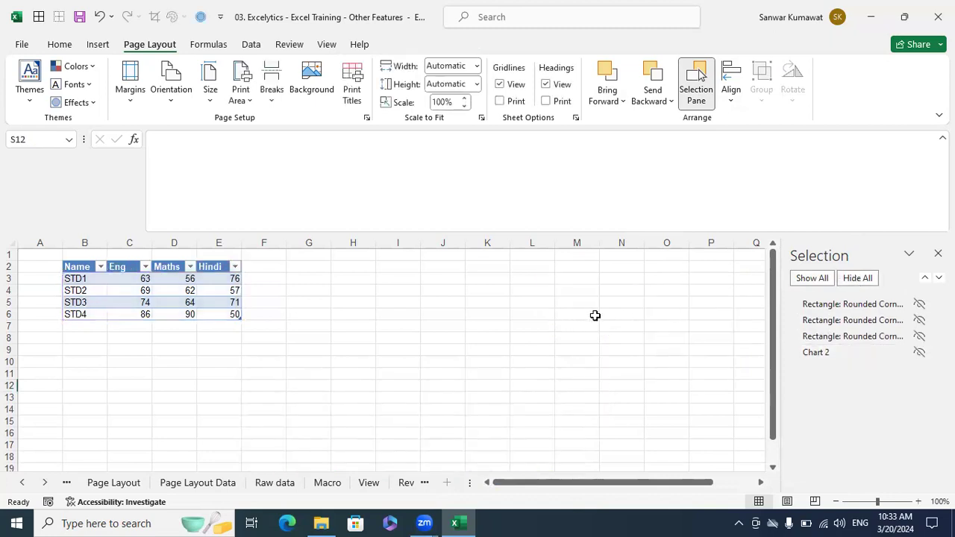
pyautogui.click(825, 278)
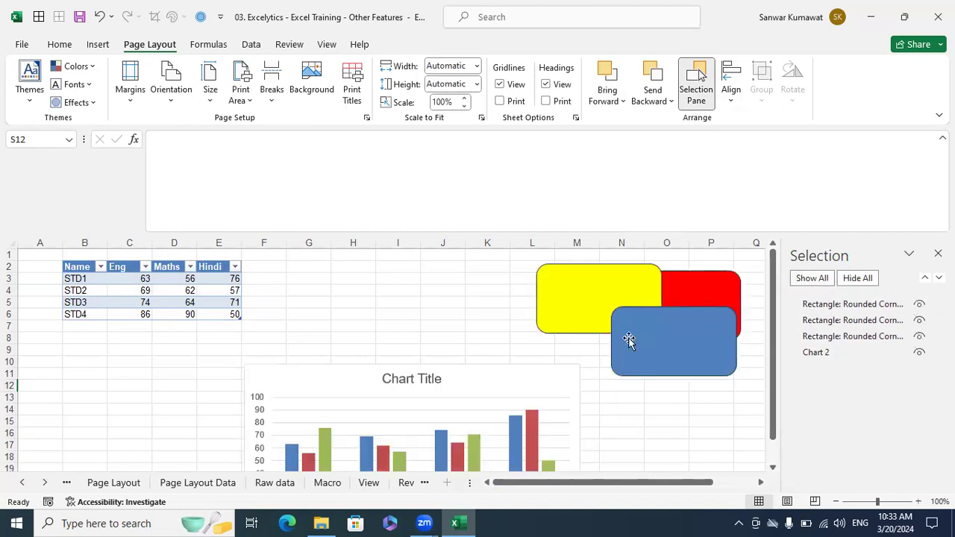
pyautogui.click(686, 406)
pyautogui.click(938, 253)
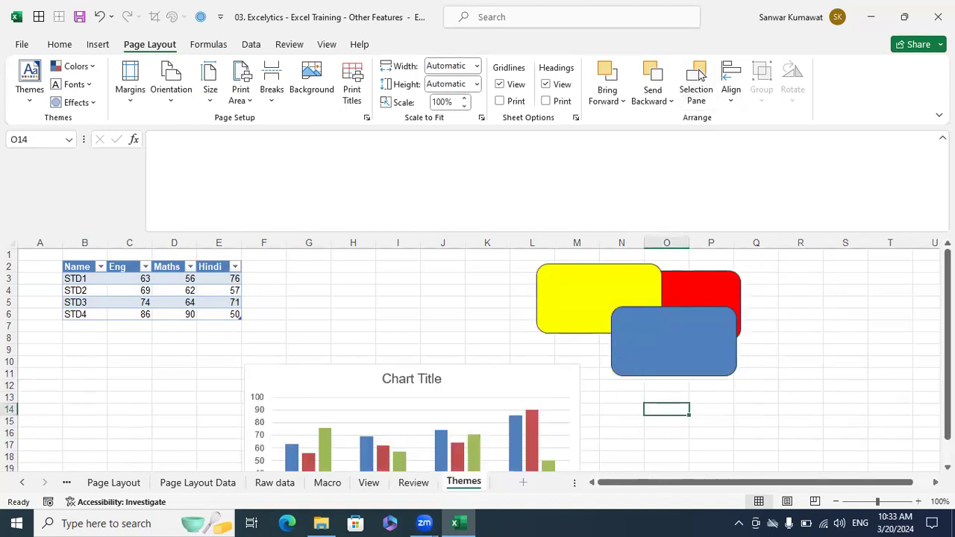
# - Glance at the Align options, select cells I5, K8 and C11, then switch to the Review tab
pyautogui.click(731, 103)
pyautogui.click(834, 367)
pyautogui.click(415, 306)
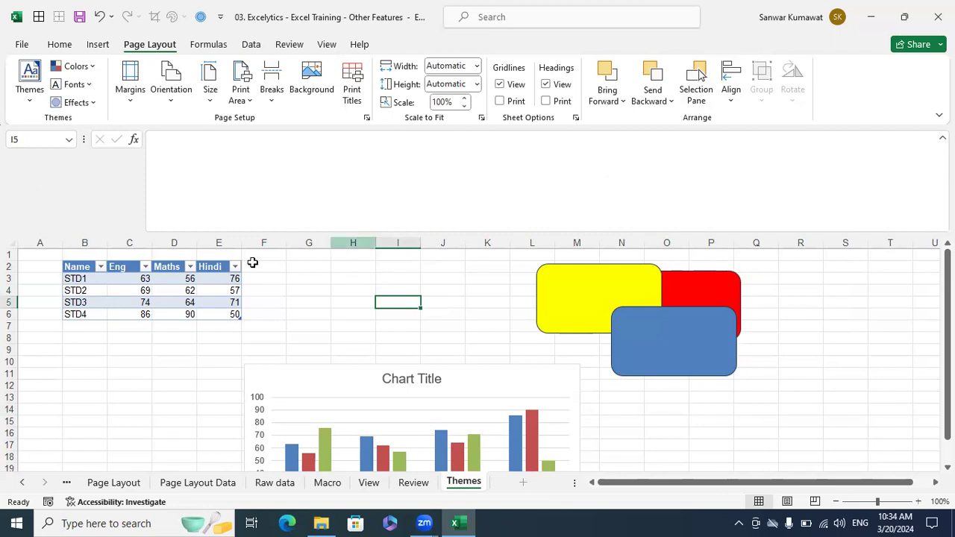
pyautogui.click(470, 335)
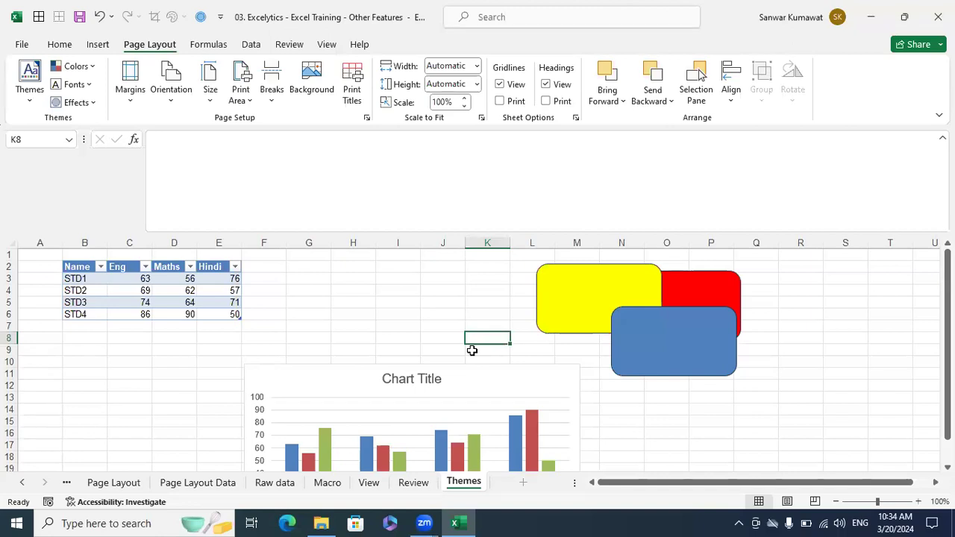
pyautogui.click(129, 373)
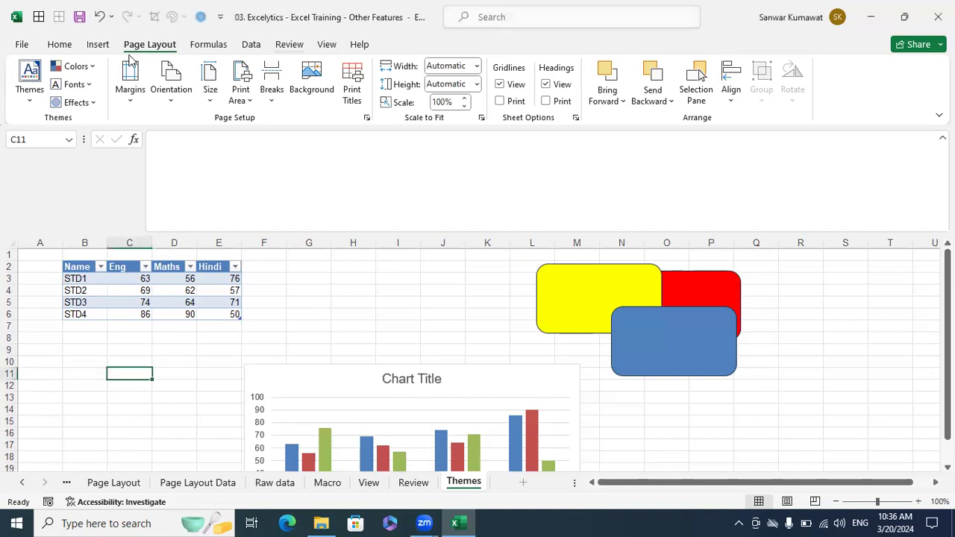
pyautogui.click(288, 44)
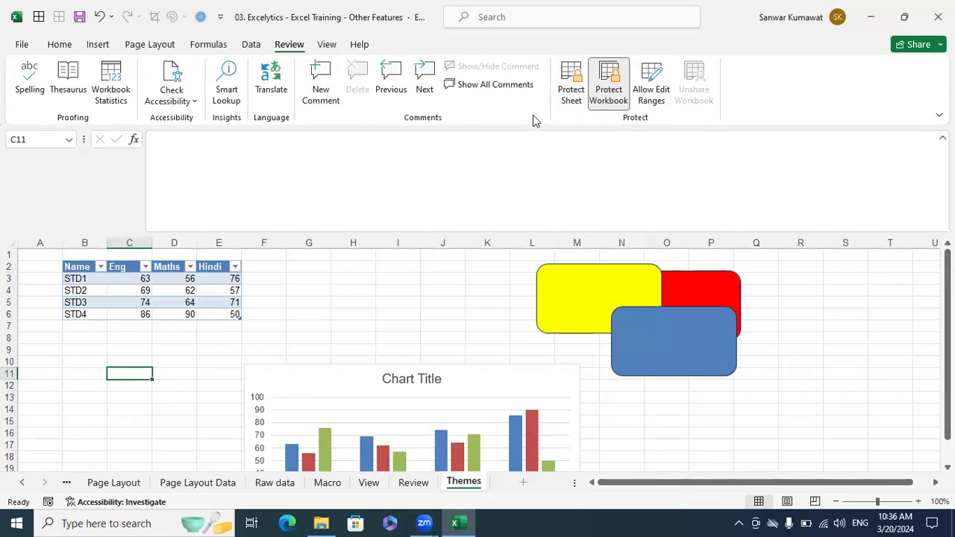
pyautogui.click(786, 13)
pyautogui.click(797, 322)
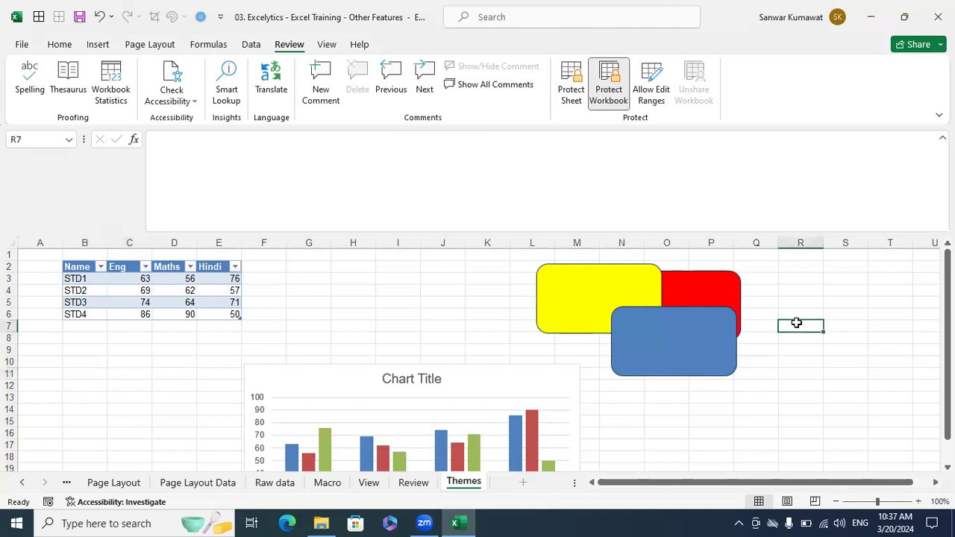